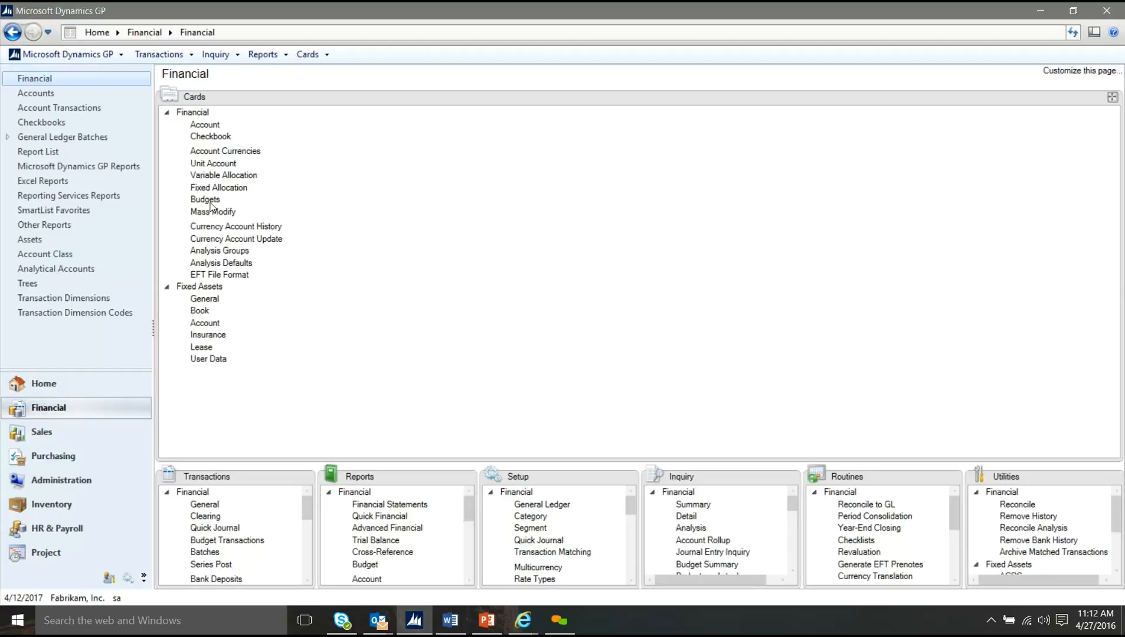
Step: Open the Fixed Assets General card and load asset 00022, suffix 1 (Office Desk)
click(170, 116)
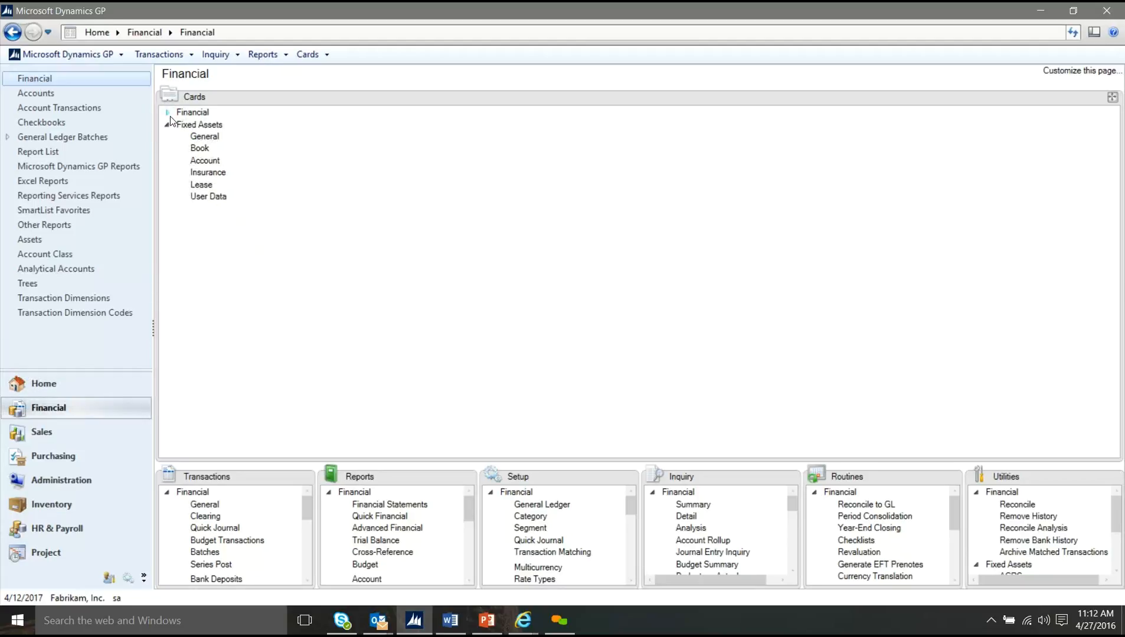
click(202, 137)
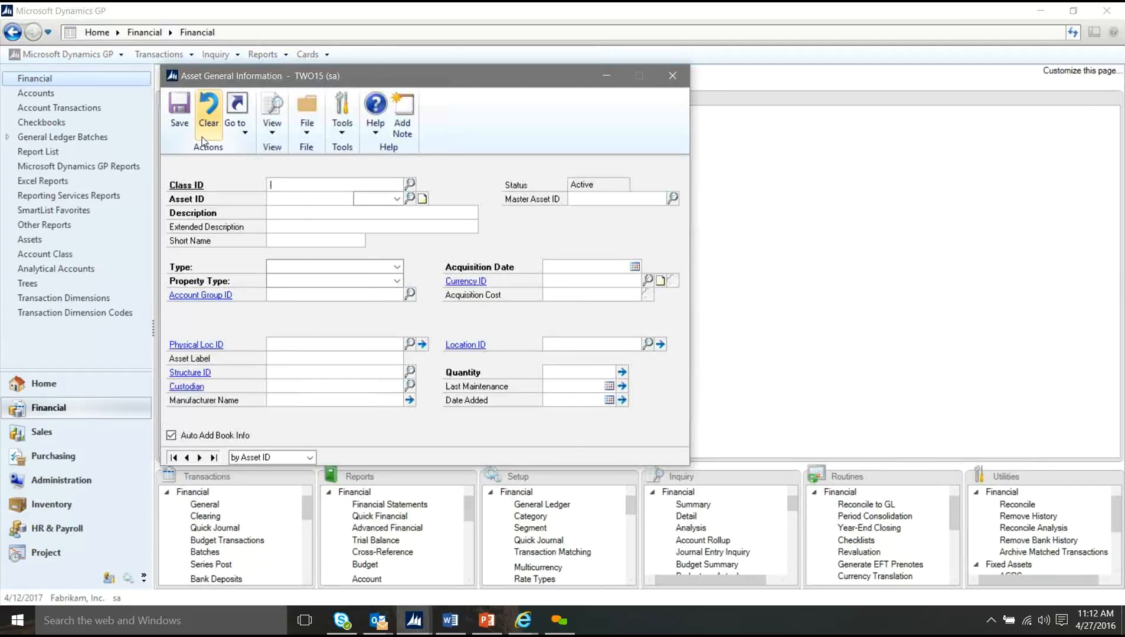
click(409, 198)
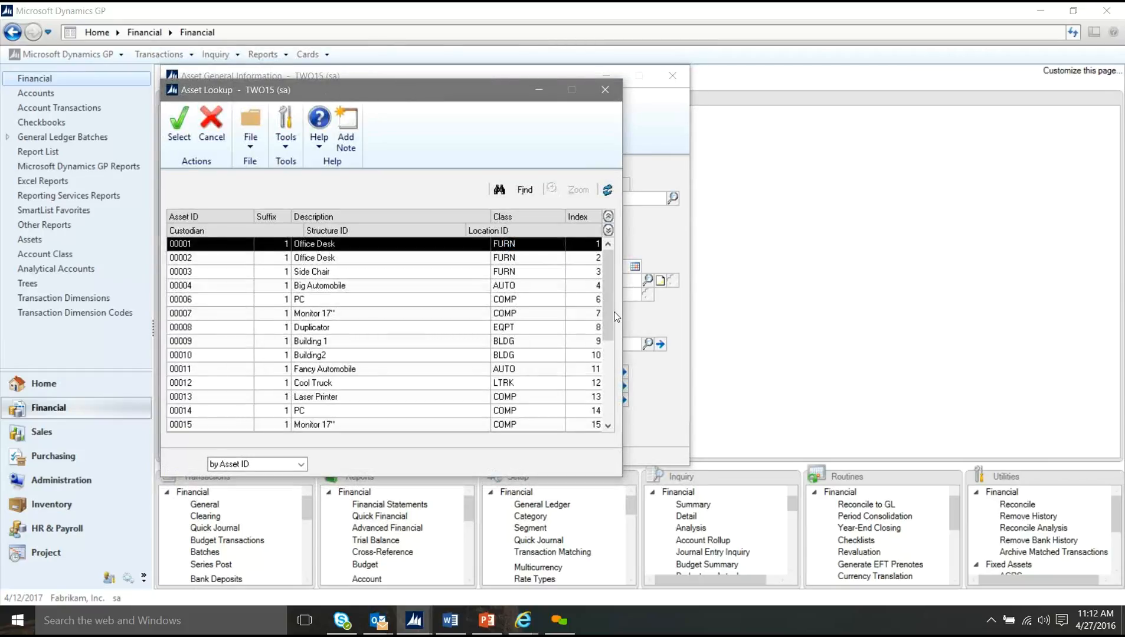
drag(609, 320, 607, 376)
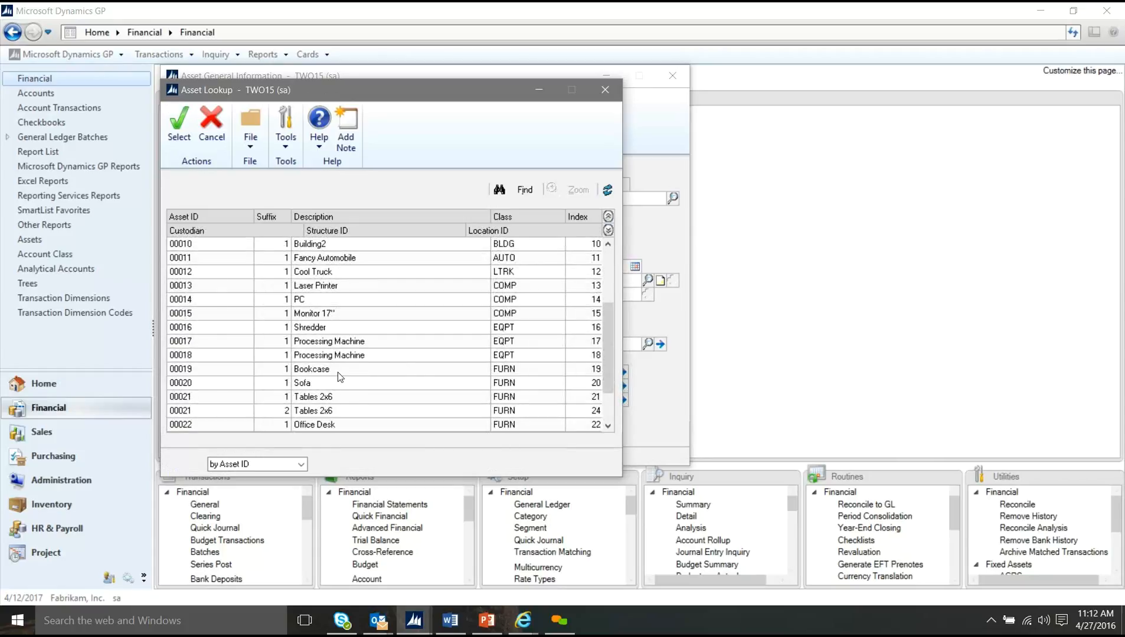
double_click(324, 425)
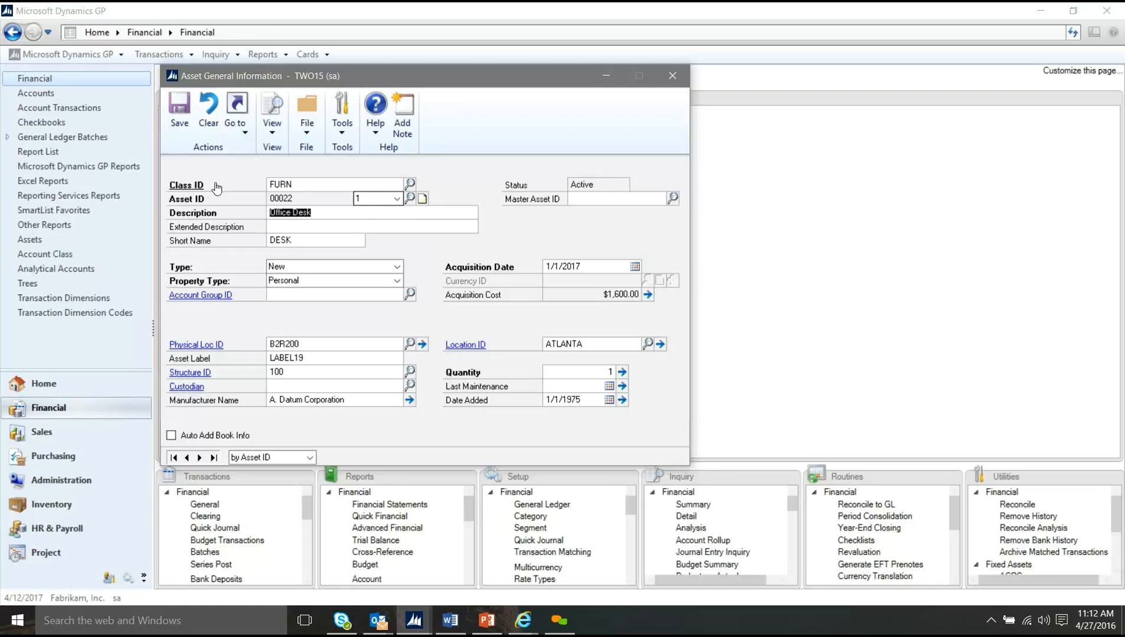
Step: Open the class setup for the asset's Class ID FURN and review the list of available asset classes
click(287, 226)
click(195, 187)
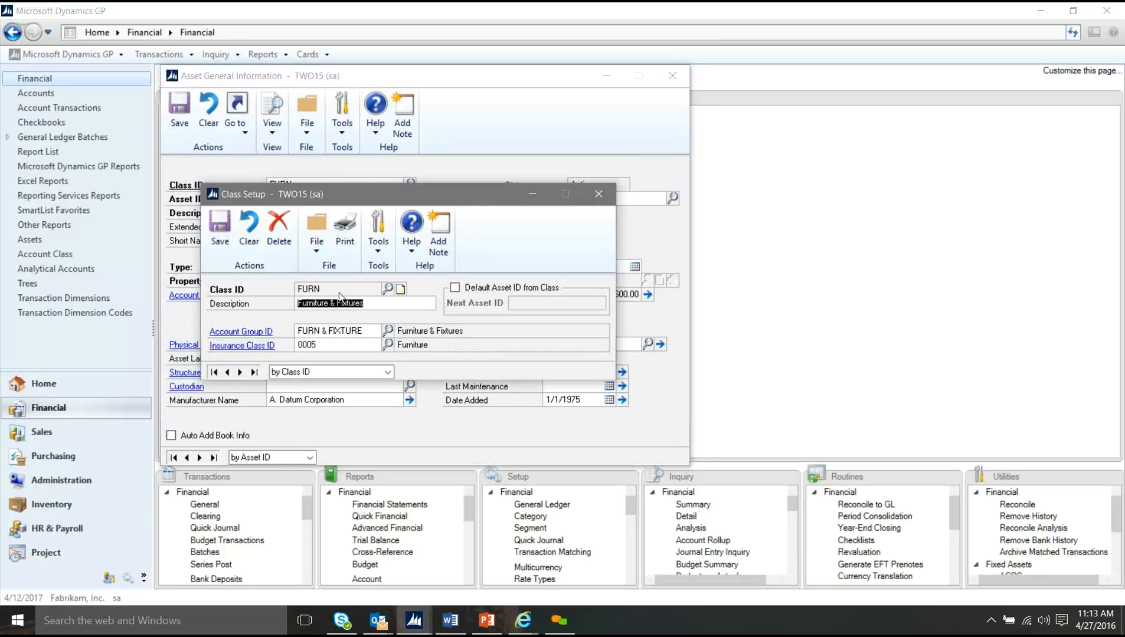
click(390, 289)
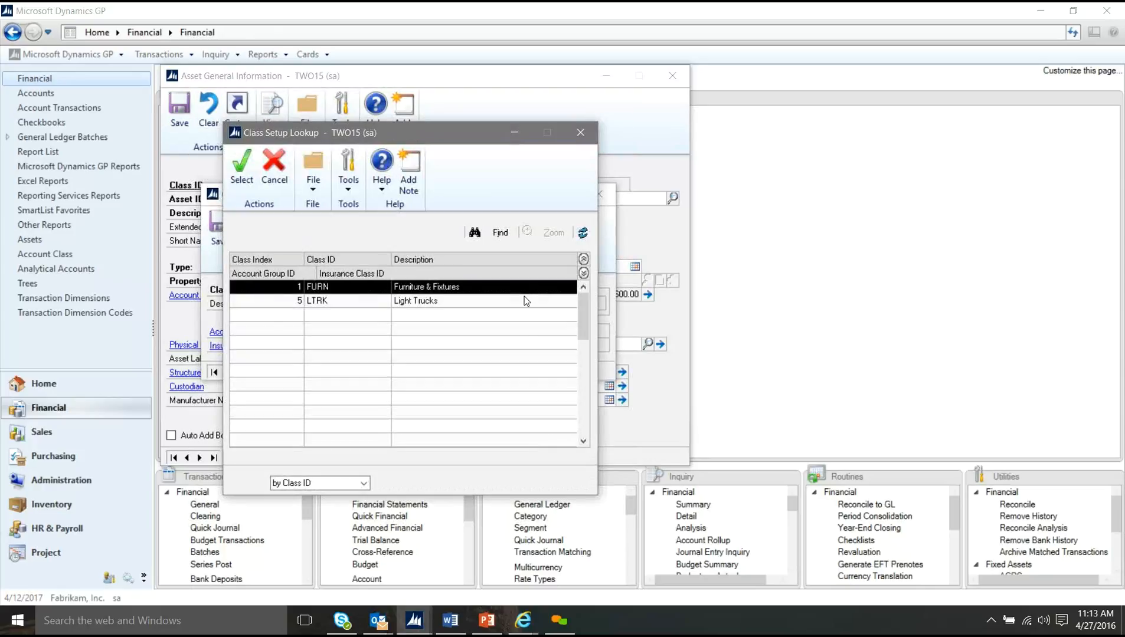
click(584, 288)
click(583, 288)
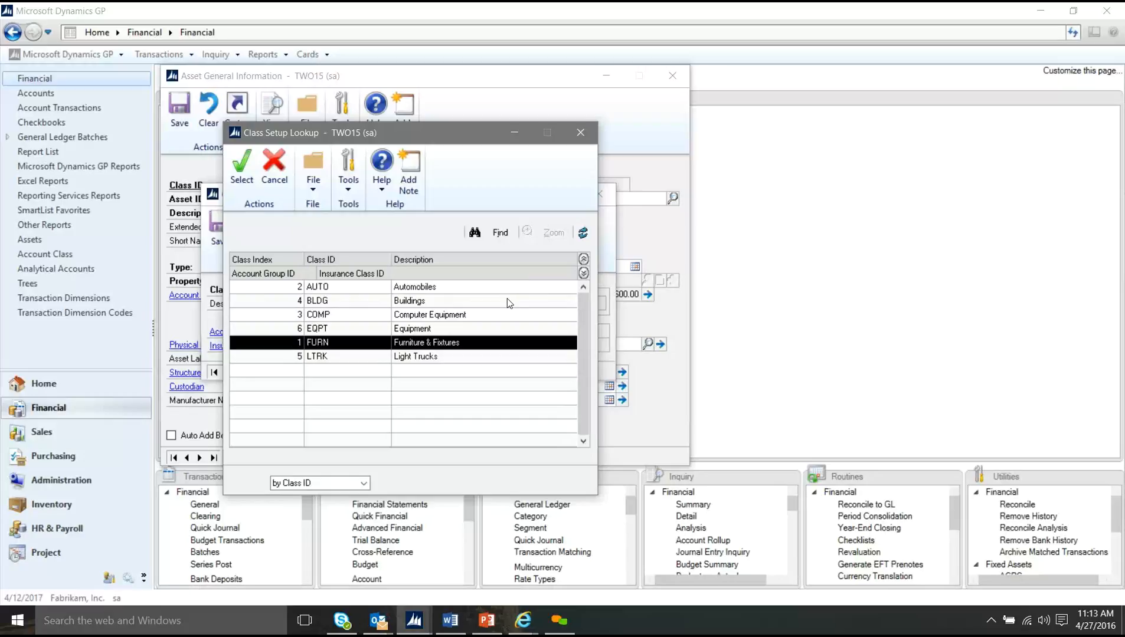
click(580, 131)
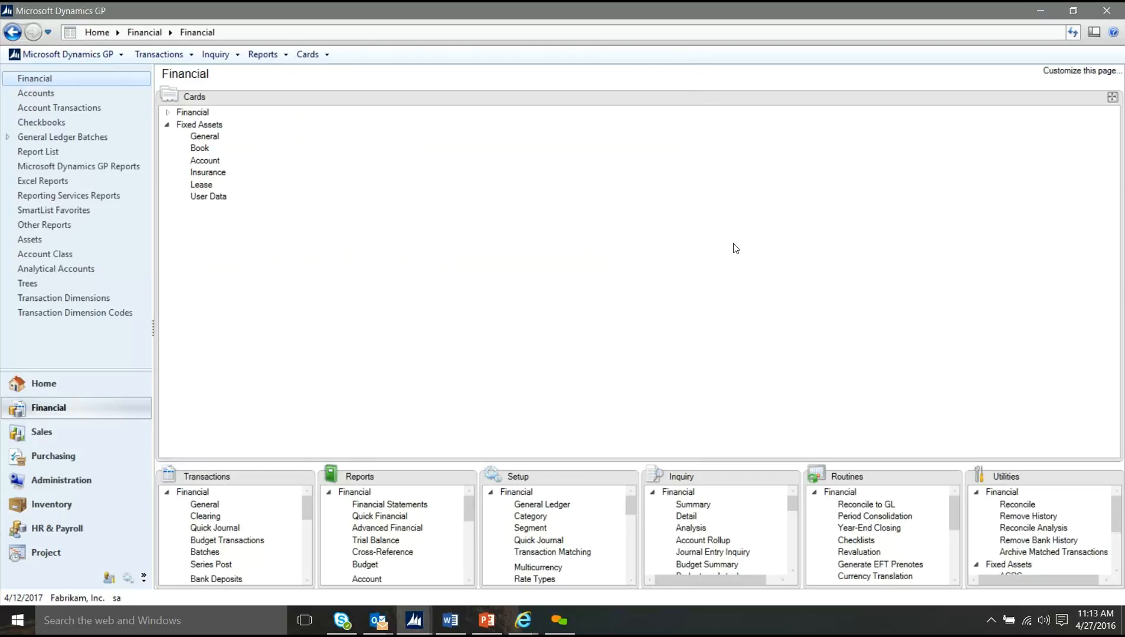
Step: Return to the FURN Class Setup and inspect the account numbers of its FURN & FIXTURE account group, closing both windows when done
click(563, 628)
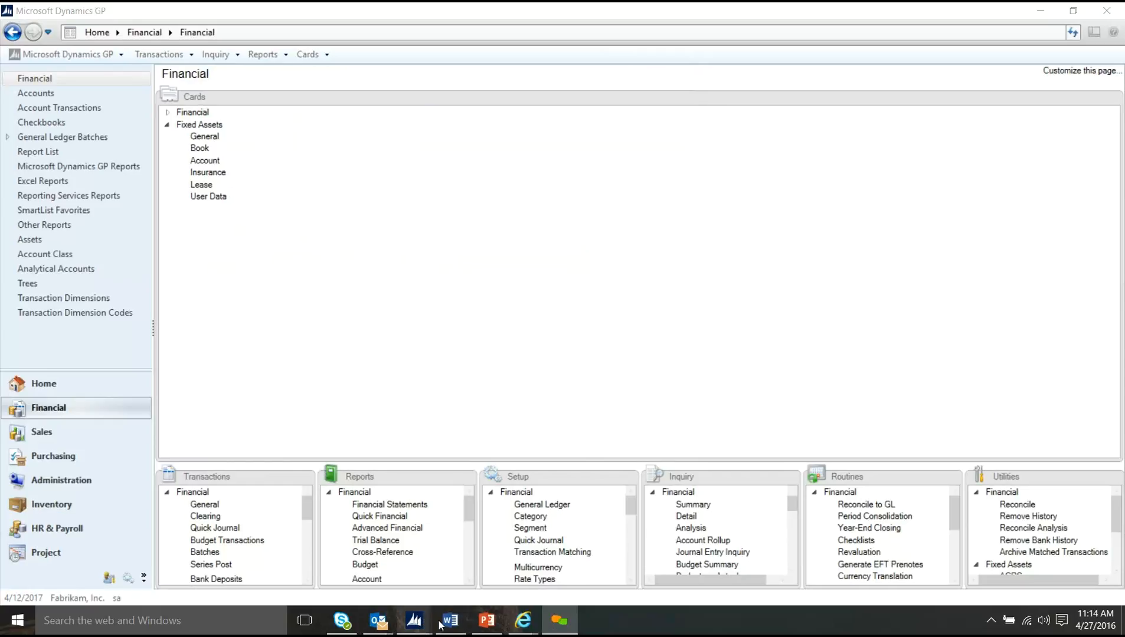
mouse_move(450, 622)
click(536, 557)
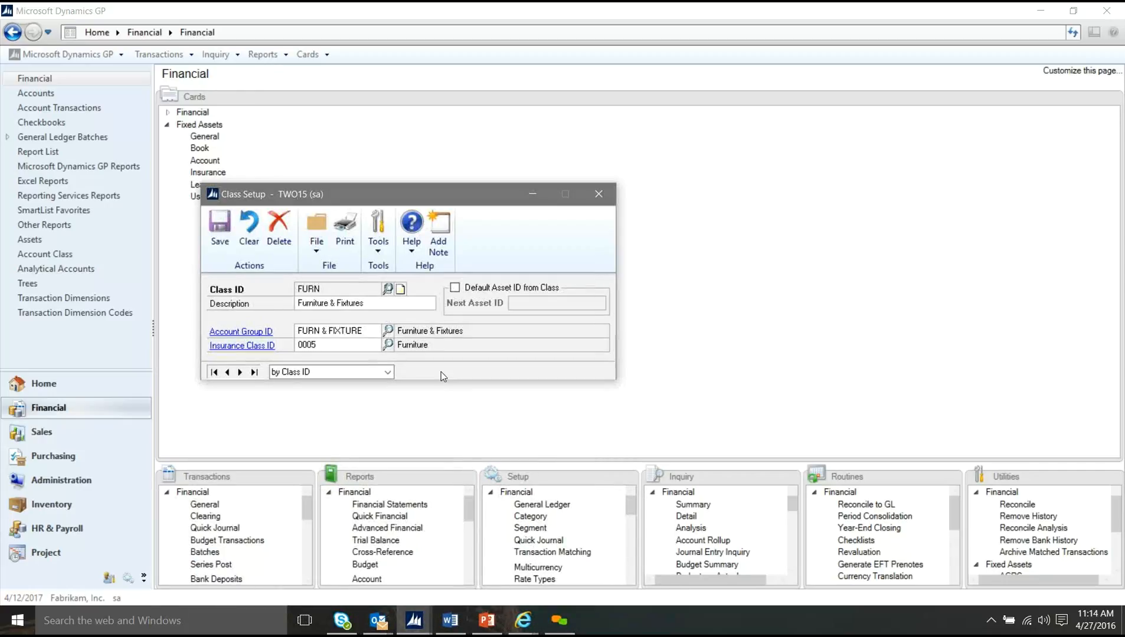
click(638, 61)
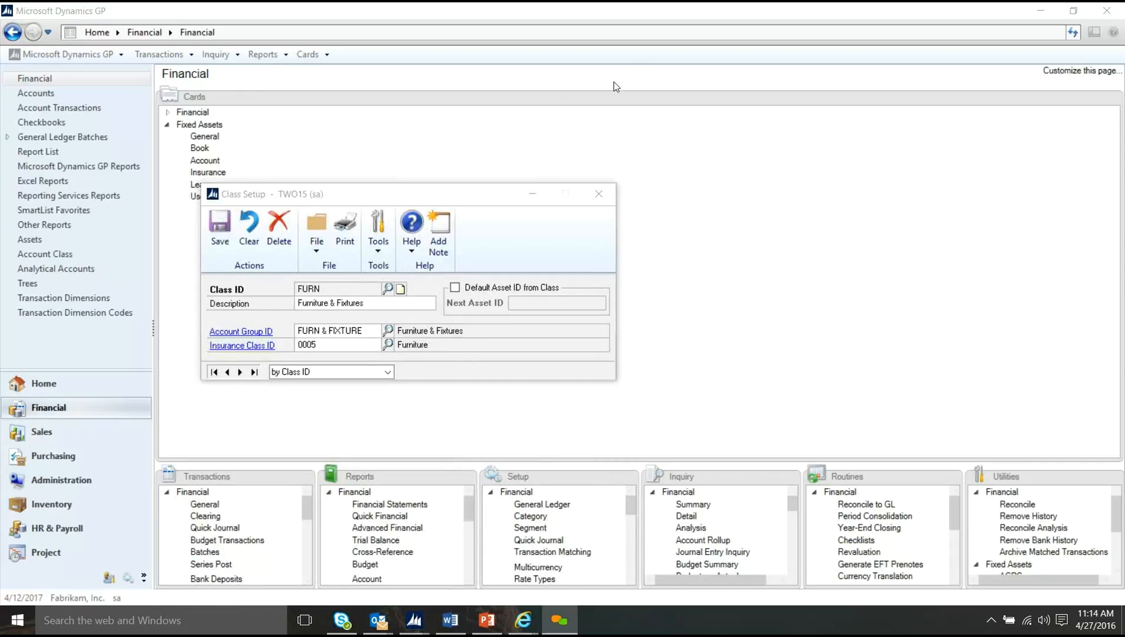
click(599, 201)
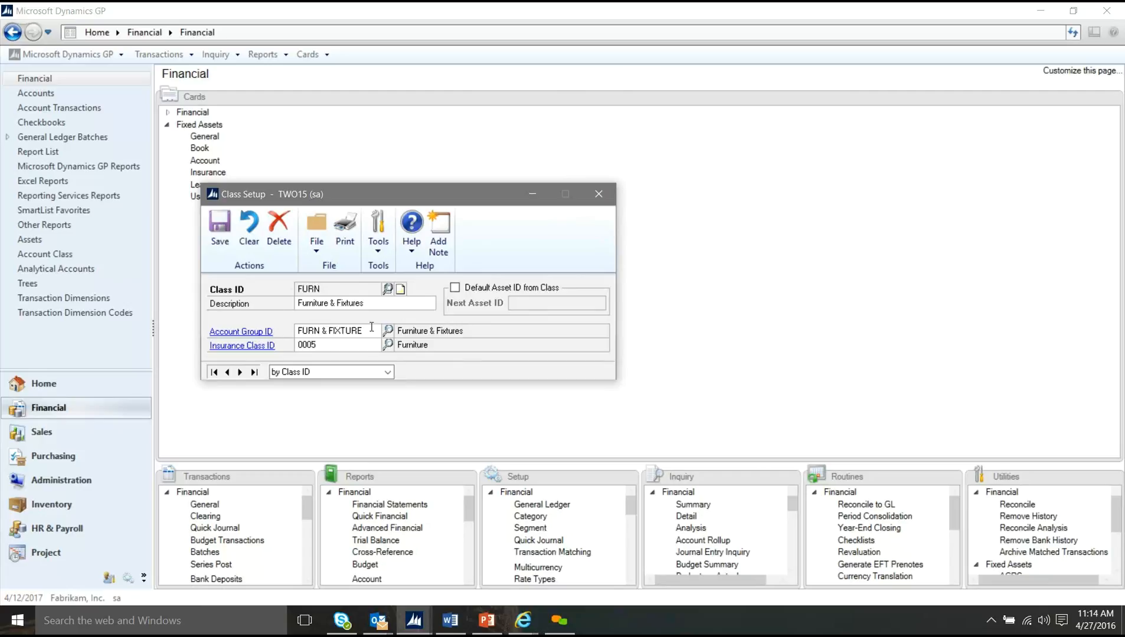
click(242, 334)
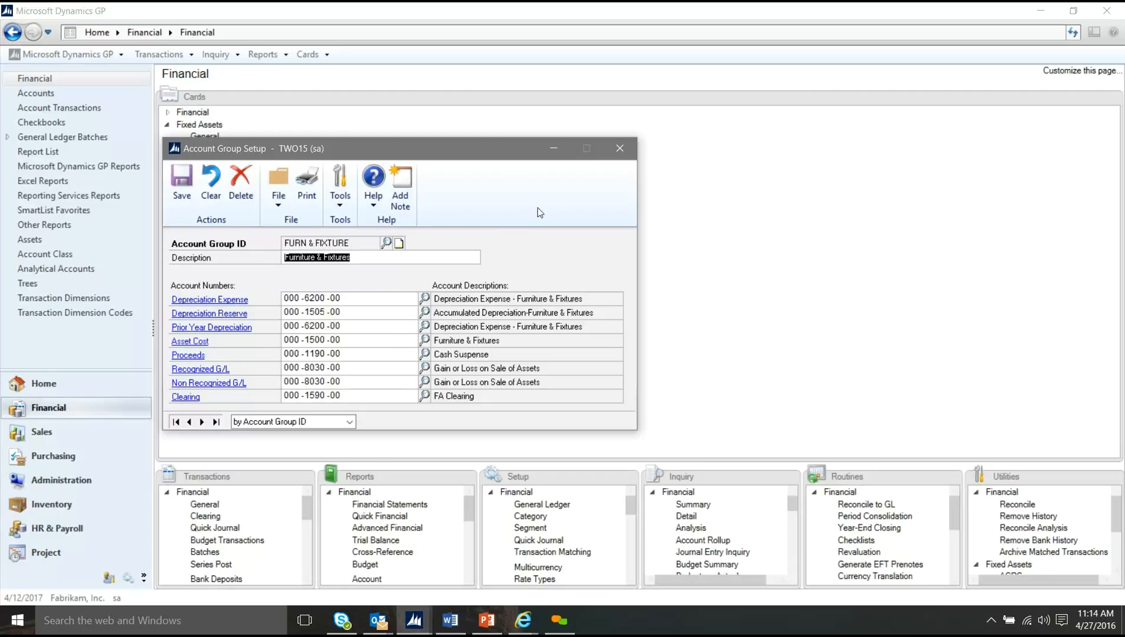
click(624, 146)
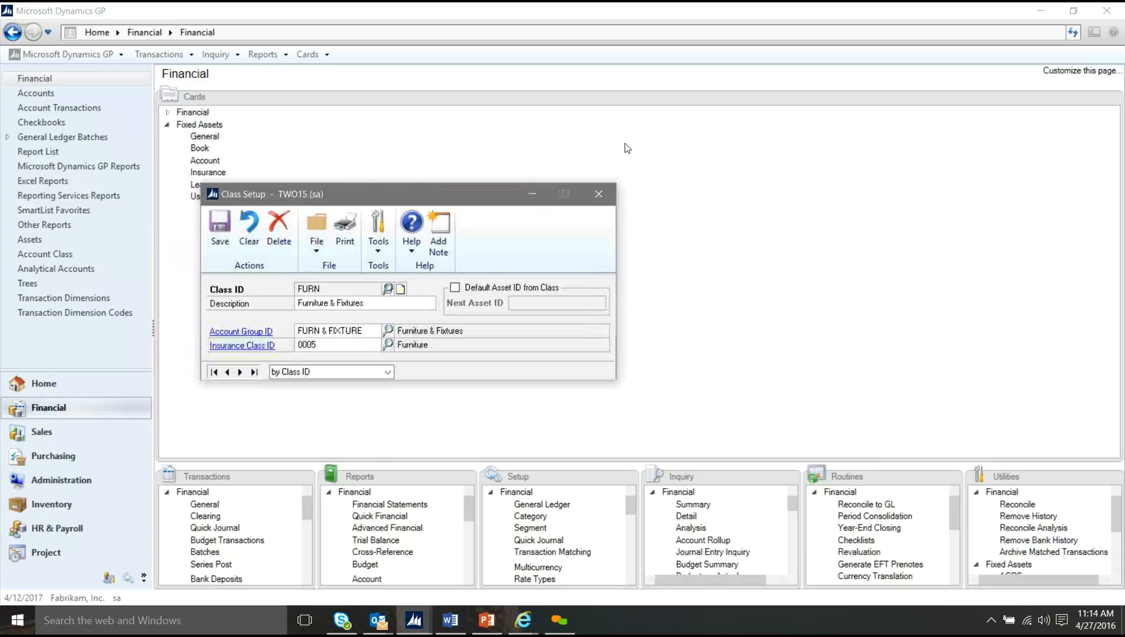
click(606, 194)
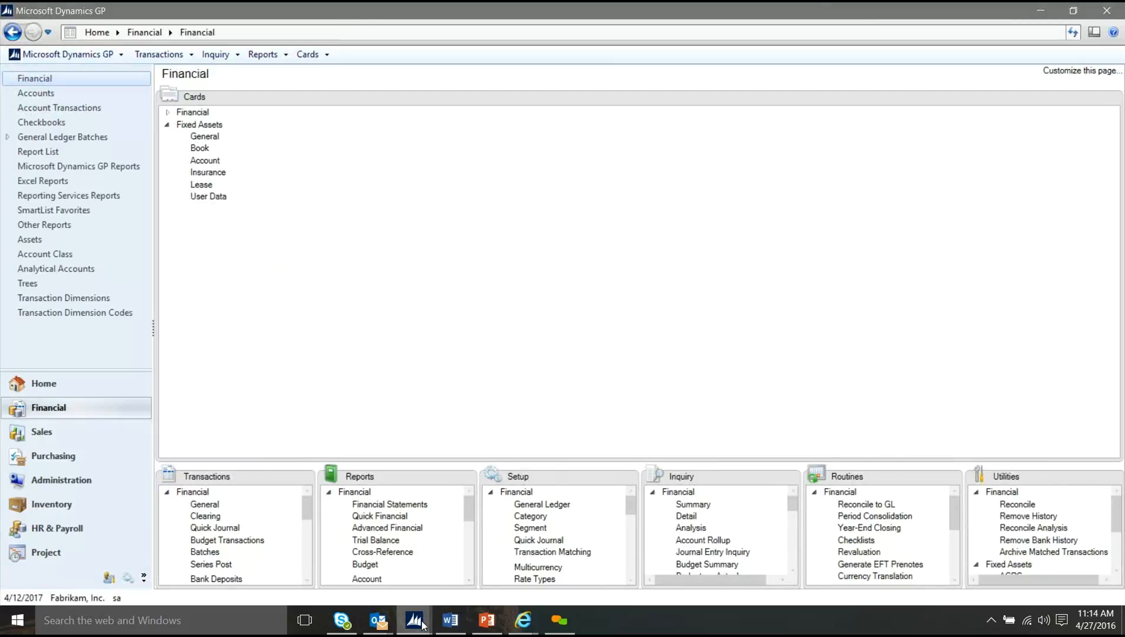
Step: Return to the Office Desk asset's general information and review the available asset types and account groups, keeping the type New
mouse_move(422, 625)
click(493, 558)
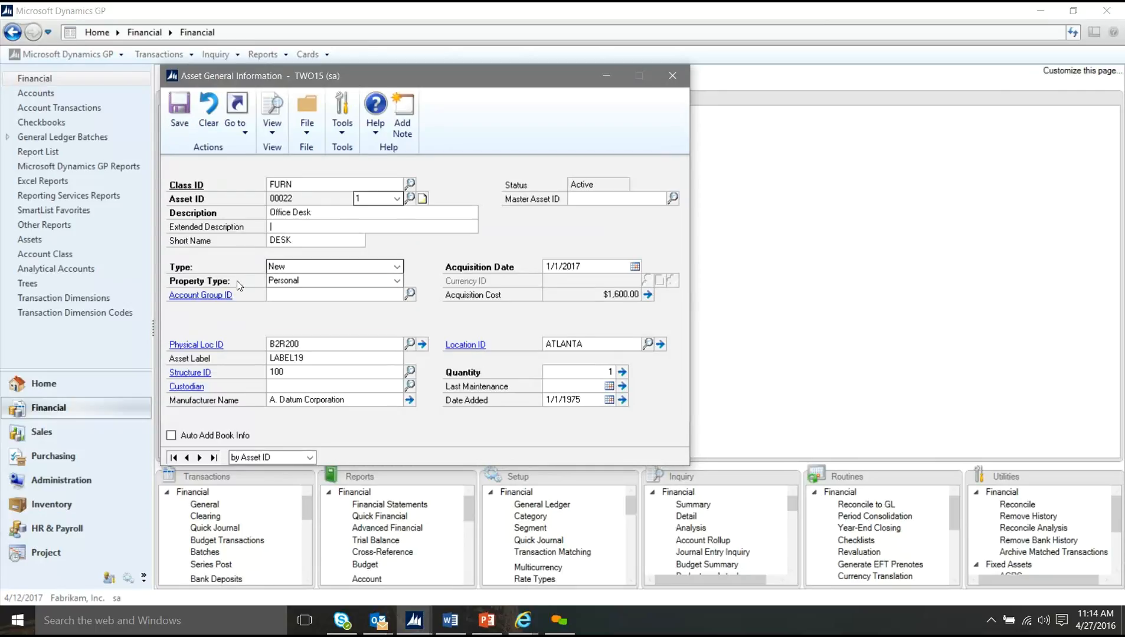
click(396, 268)
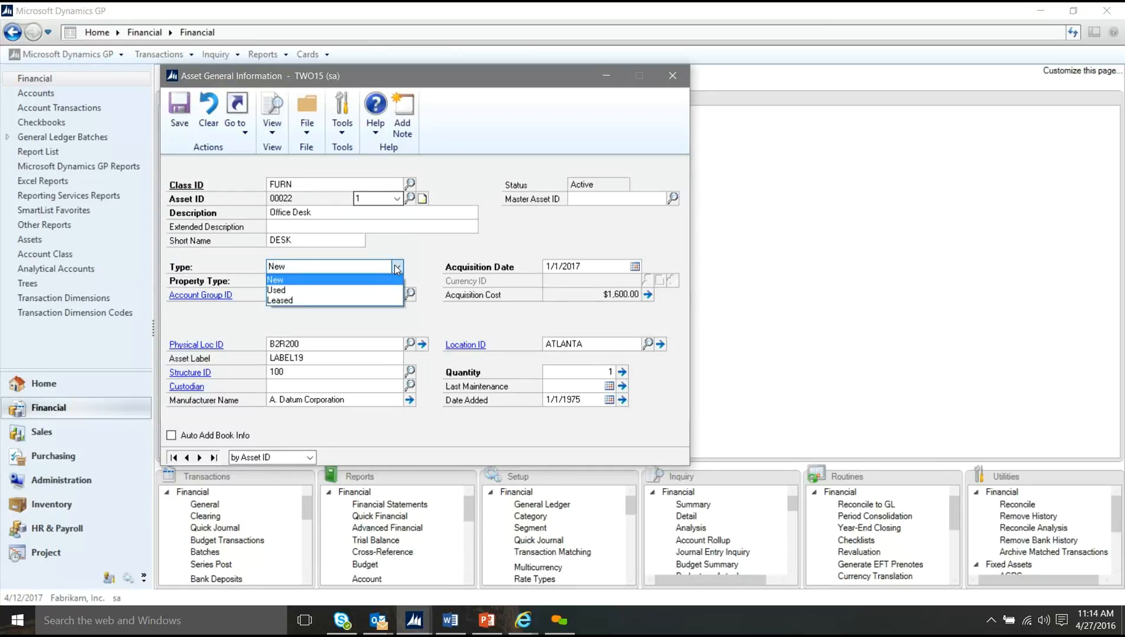
click(339, 279)
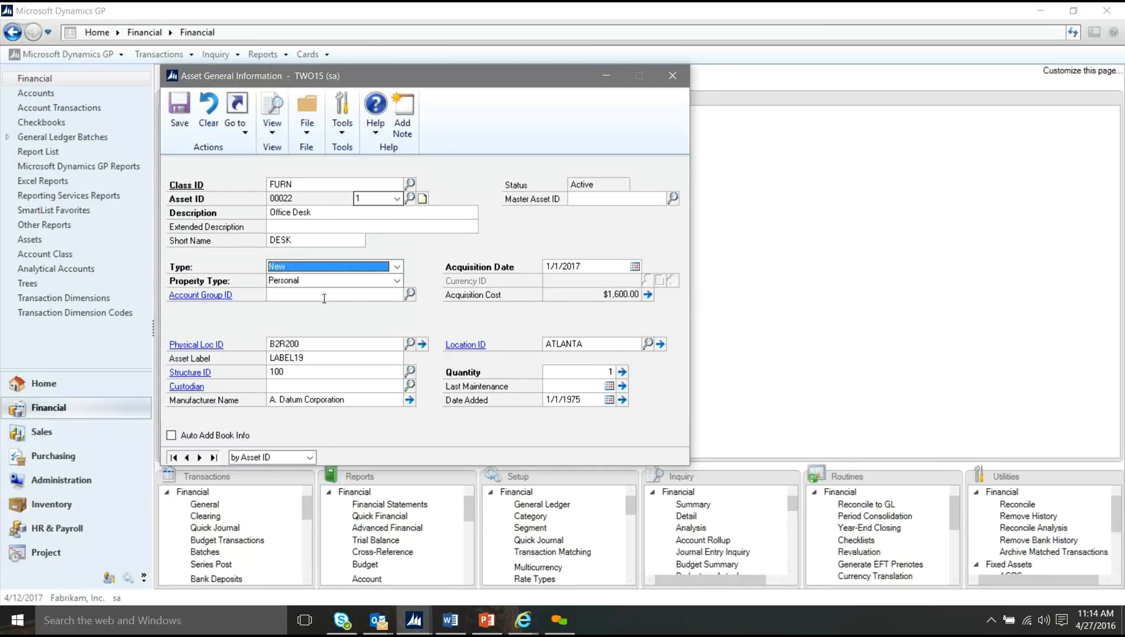
click(409, 295)
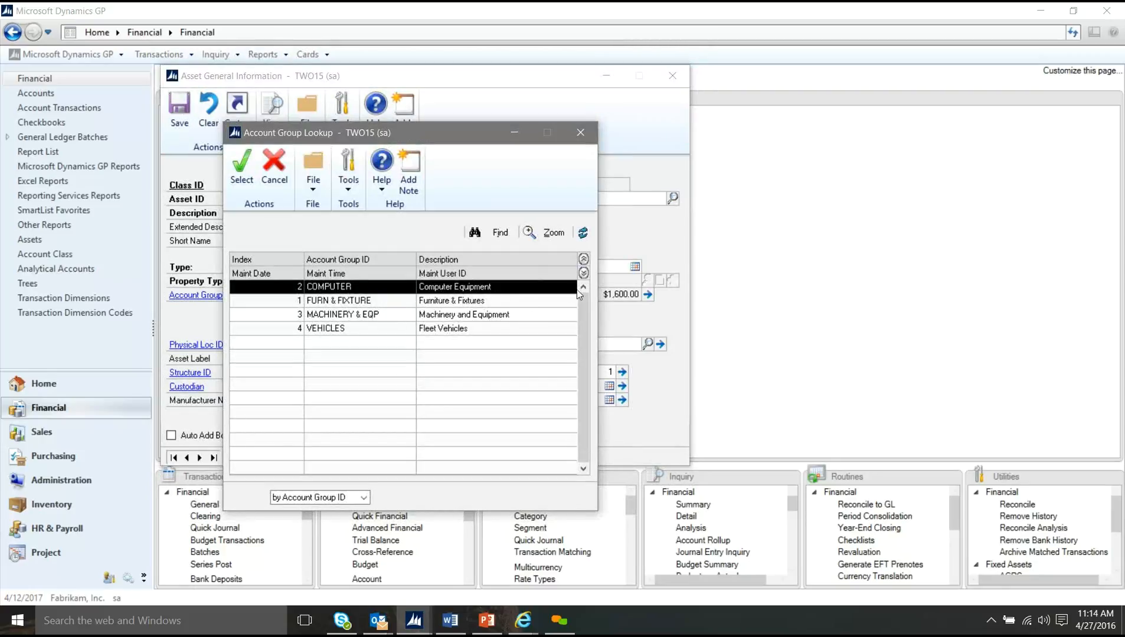
click(578, 132)
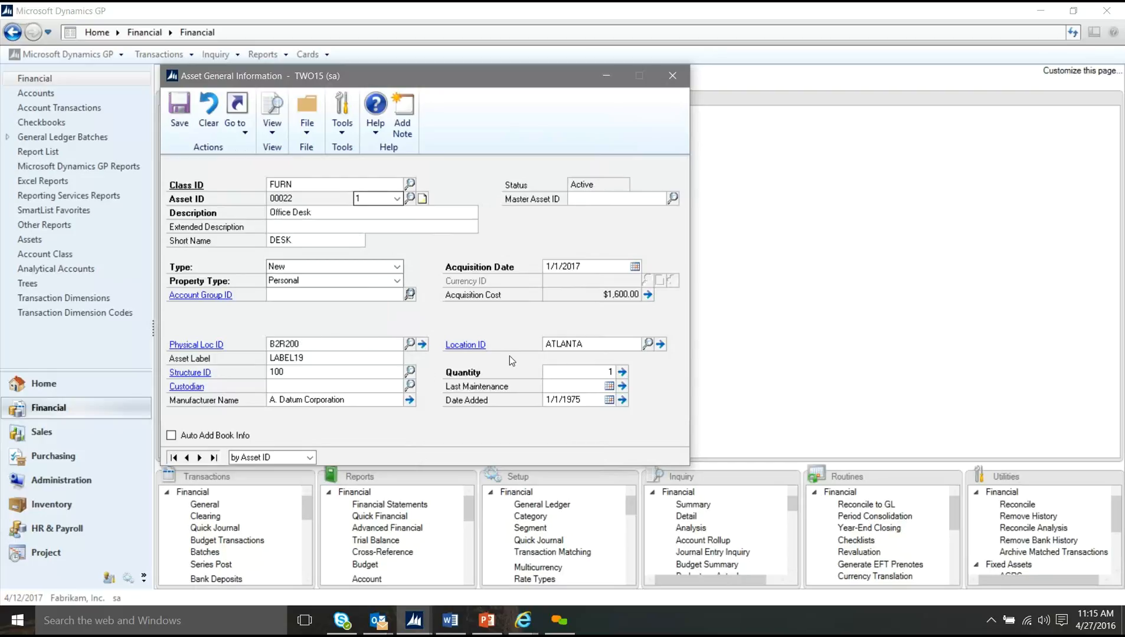
Step: View the setup of the ATLANTA location and the ledger accounts assigned to asset 00022
click(466, 344)
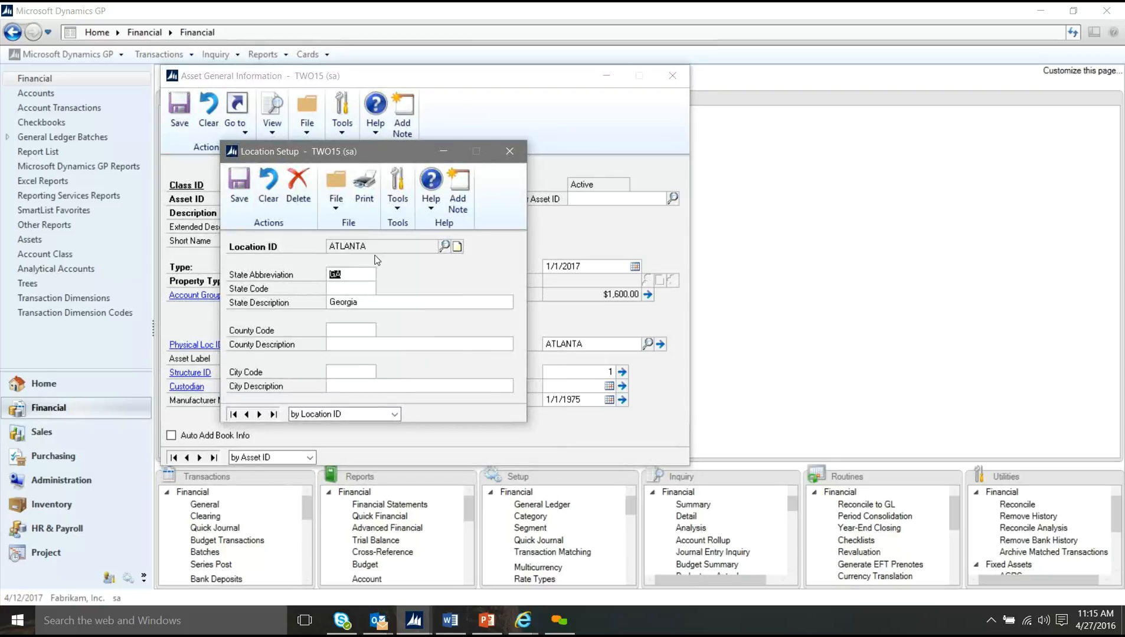
click(508, 152)
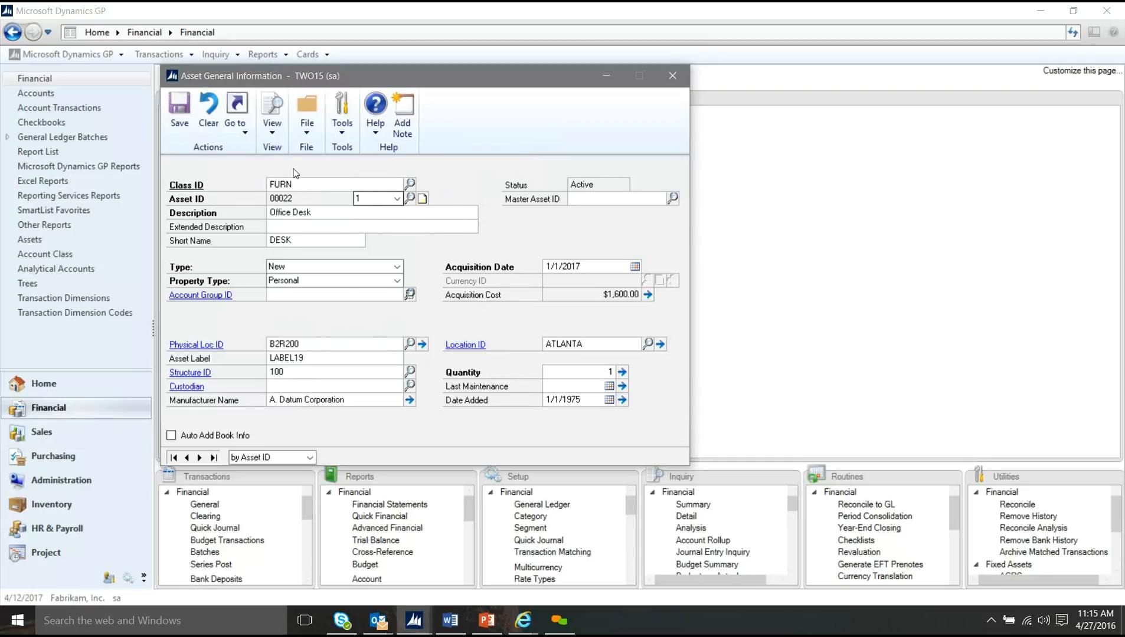
click(244, 134)
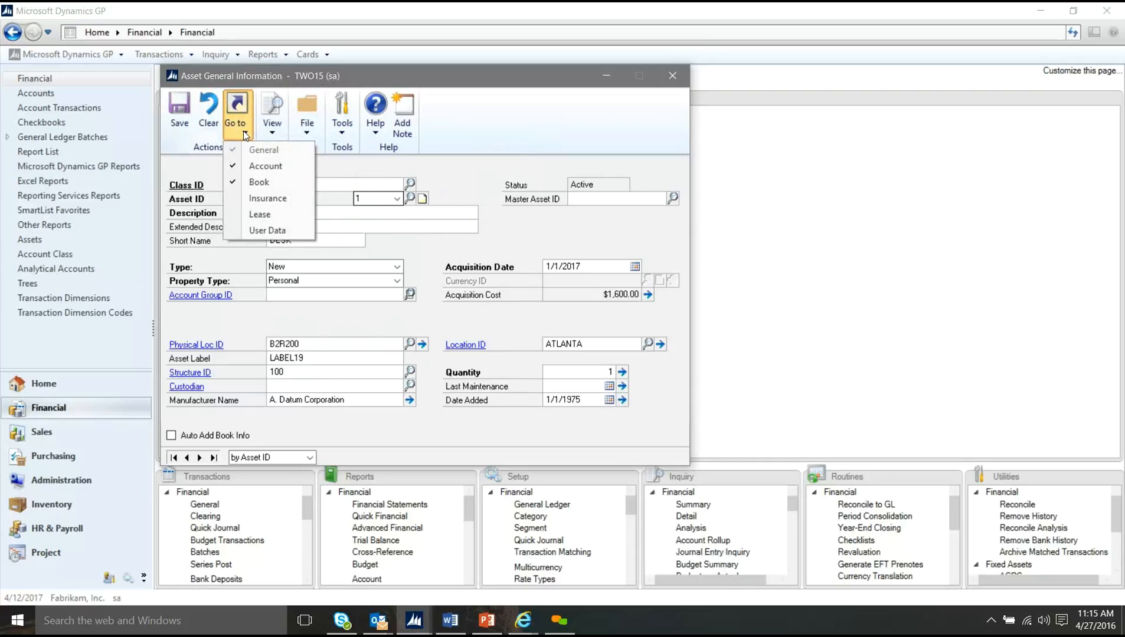
click(253, 169)
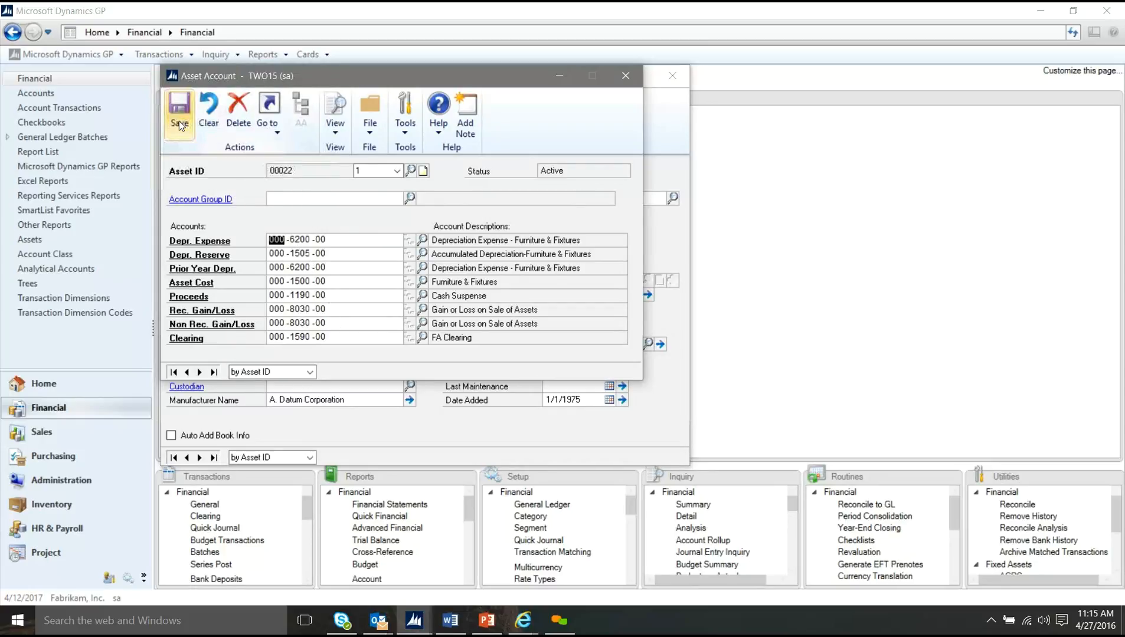
click(624, 73)
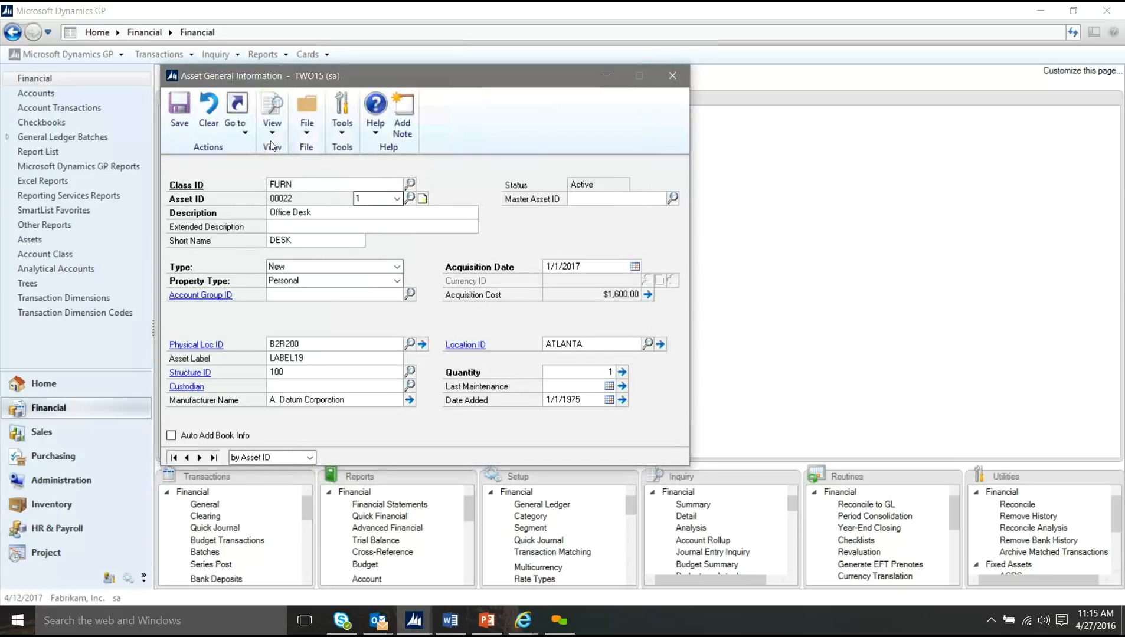
Step: Open the Asset Book window for asset 00022 and display its INTERNAL book
click(245, 133)
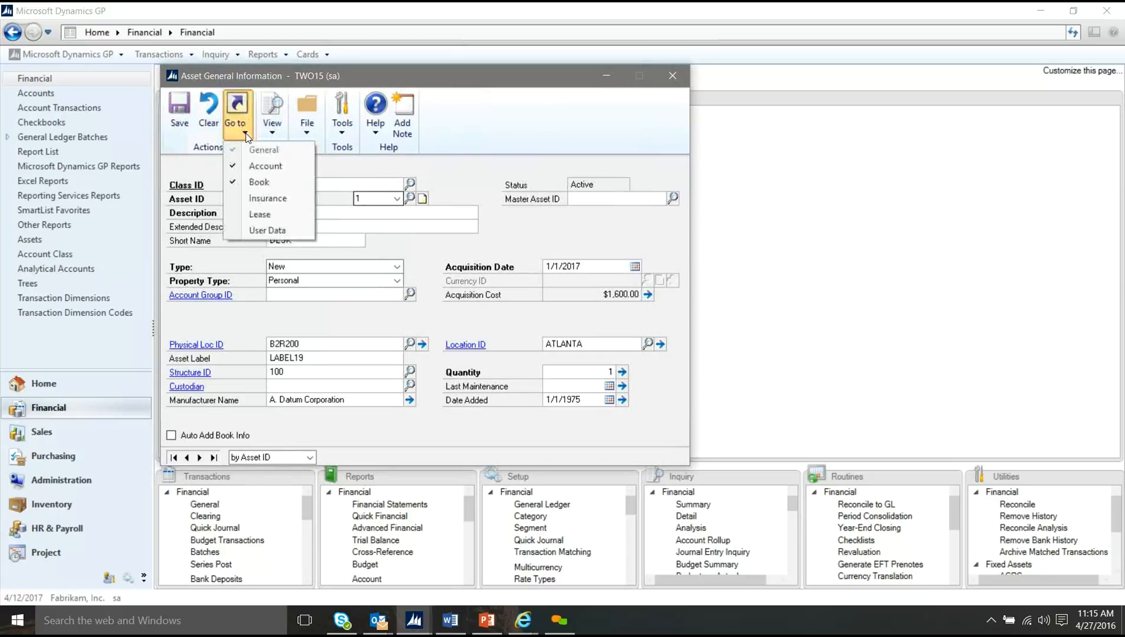
click(260, 181)
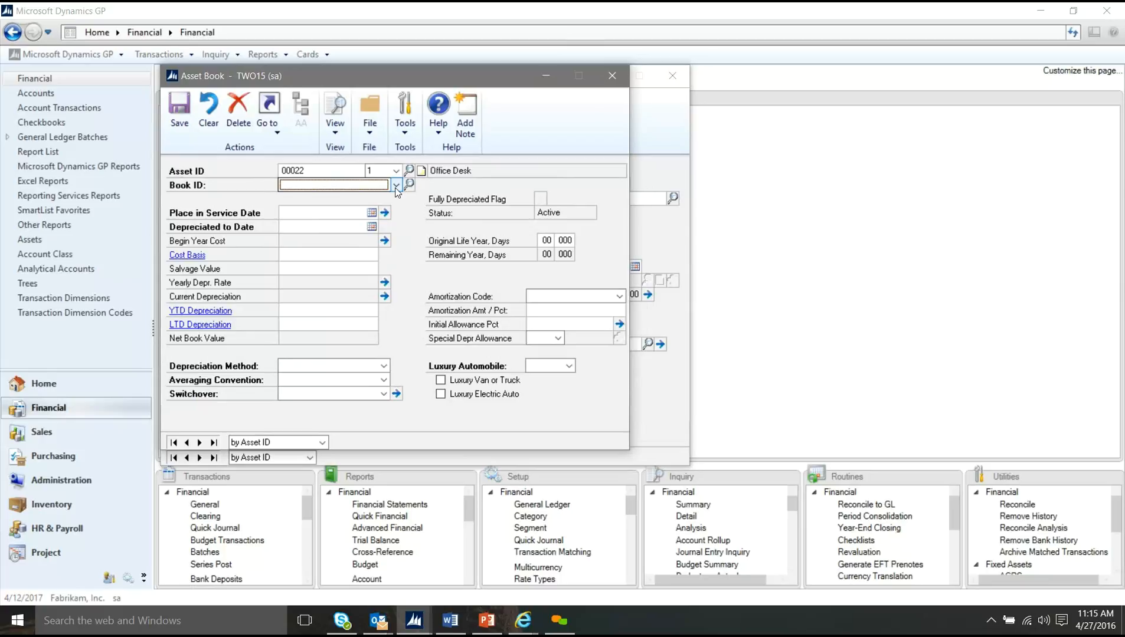
click(395, 187)
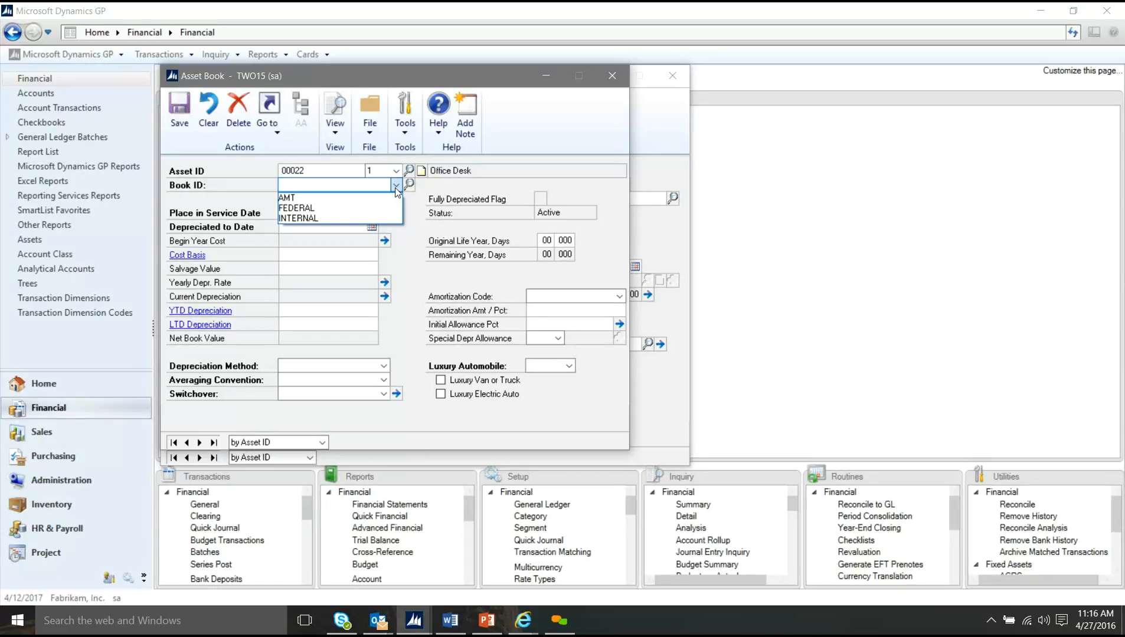
click(378, 221)
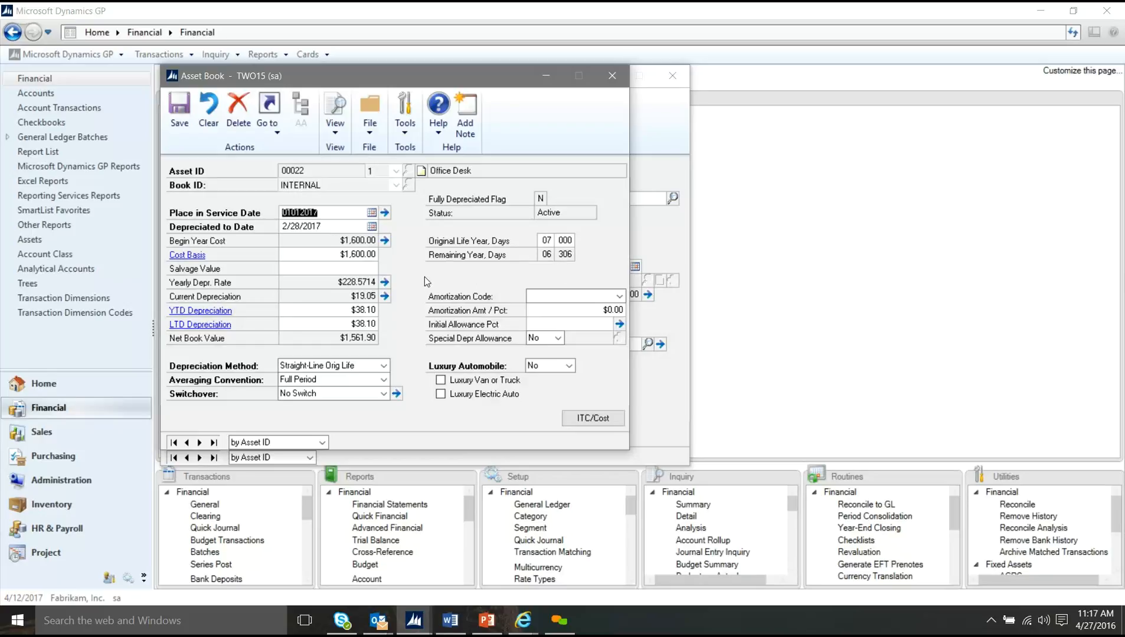
Step: Examine the transactions behind the INTERNAL book's YTD and LTD depreciation, and open the amount details of the 2017-001 entry
click(223, 312)
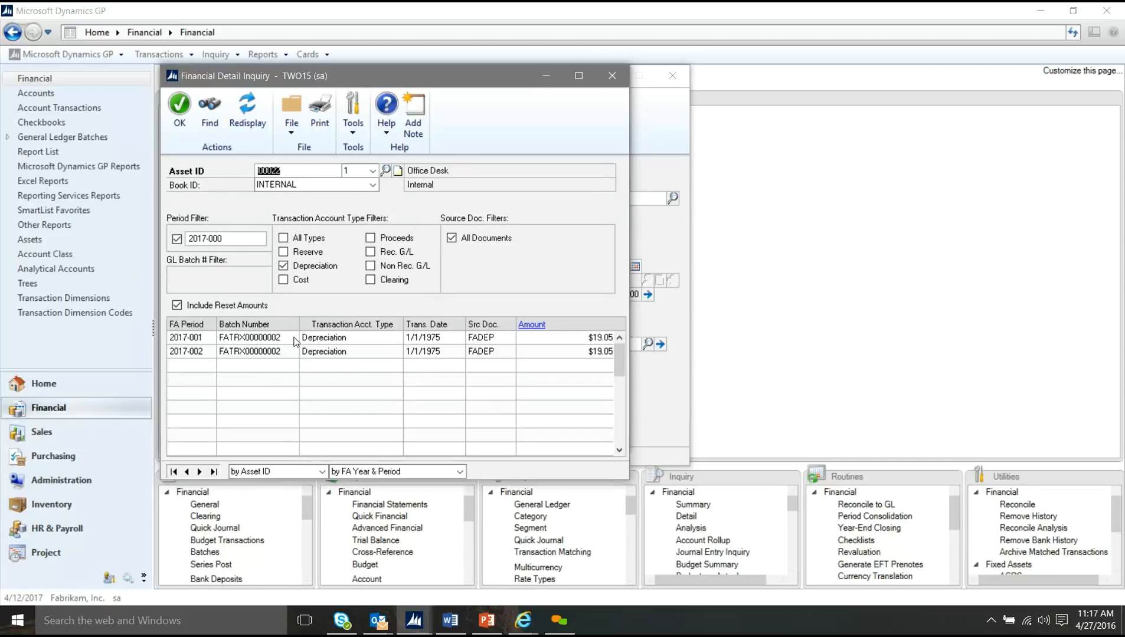
click(614, 73)
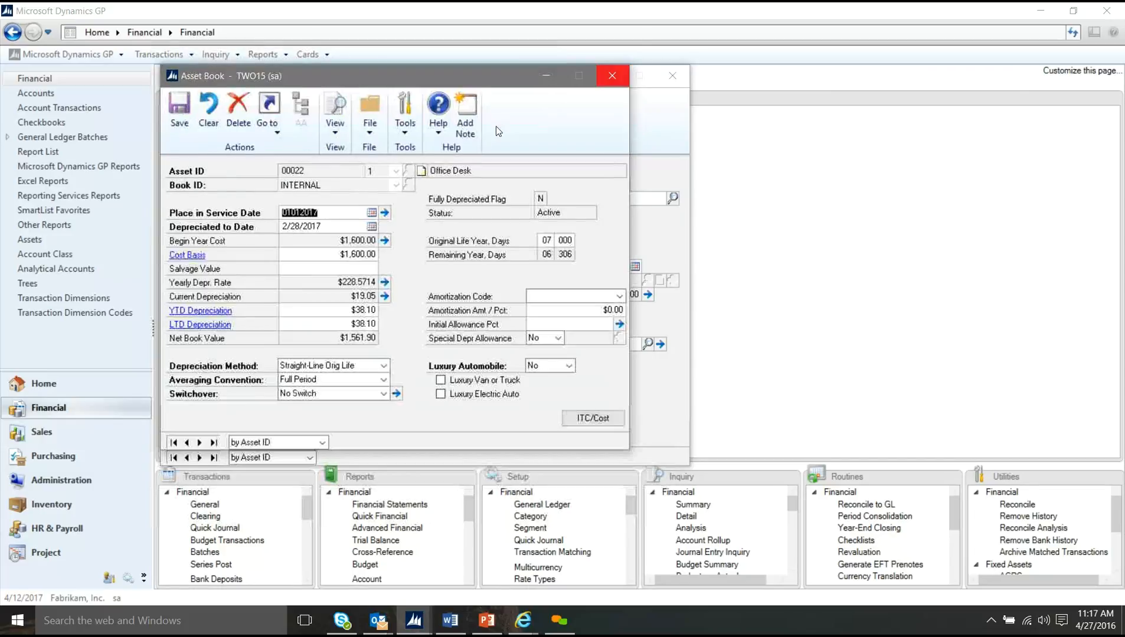
click(207, 329)
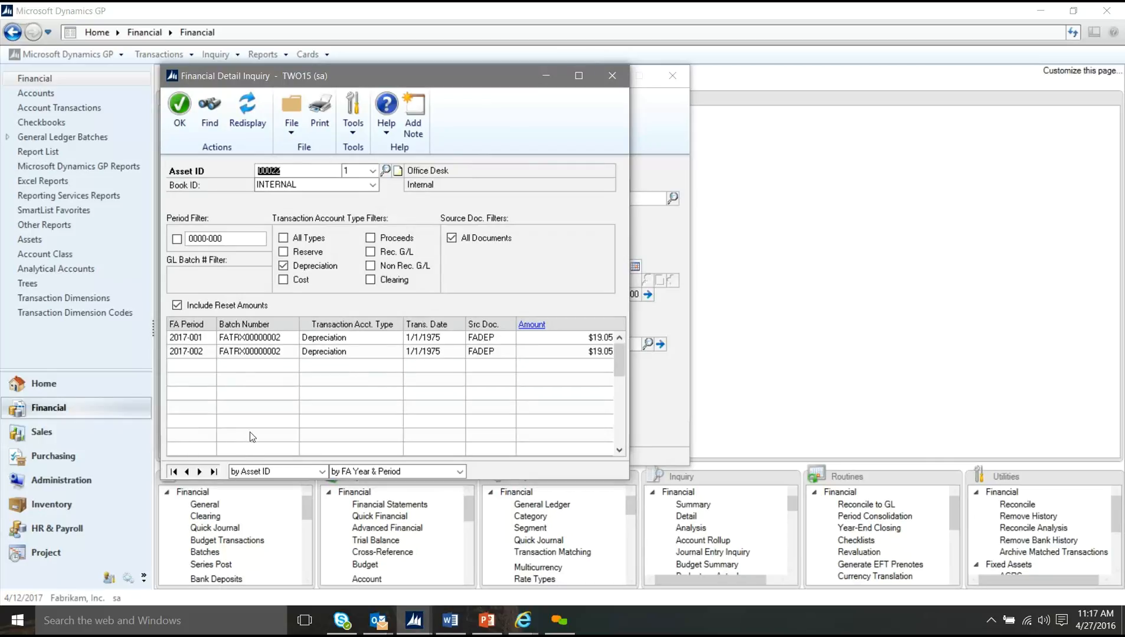
click(269, 341)
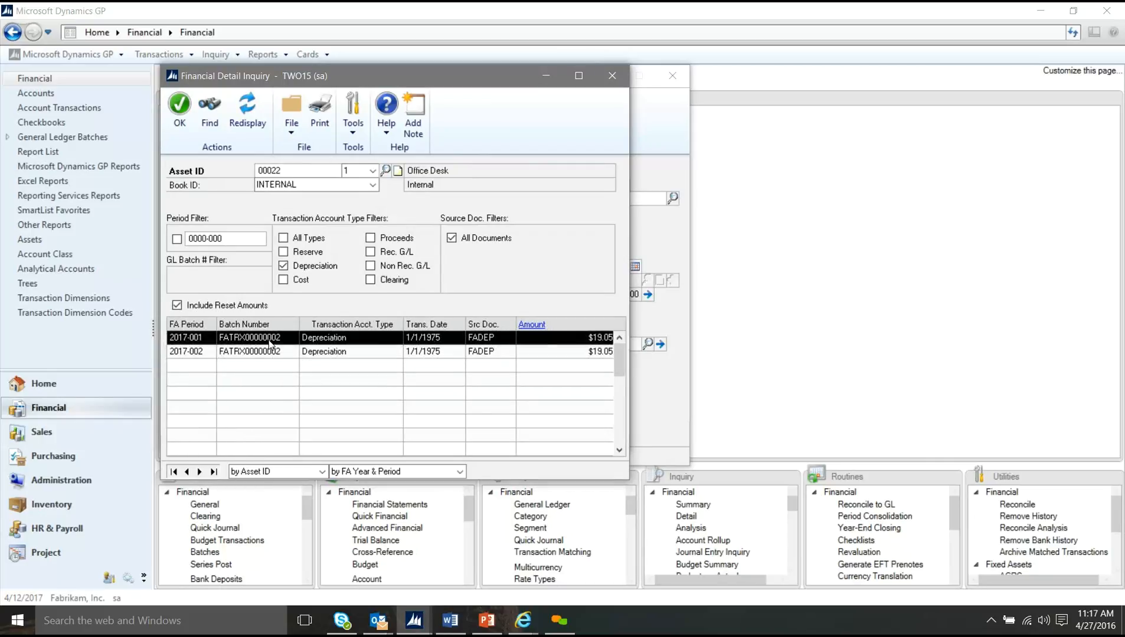
click(530, 326)
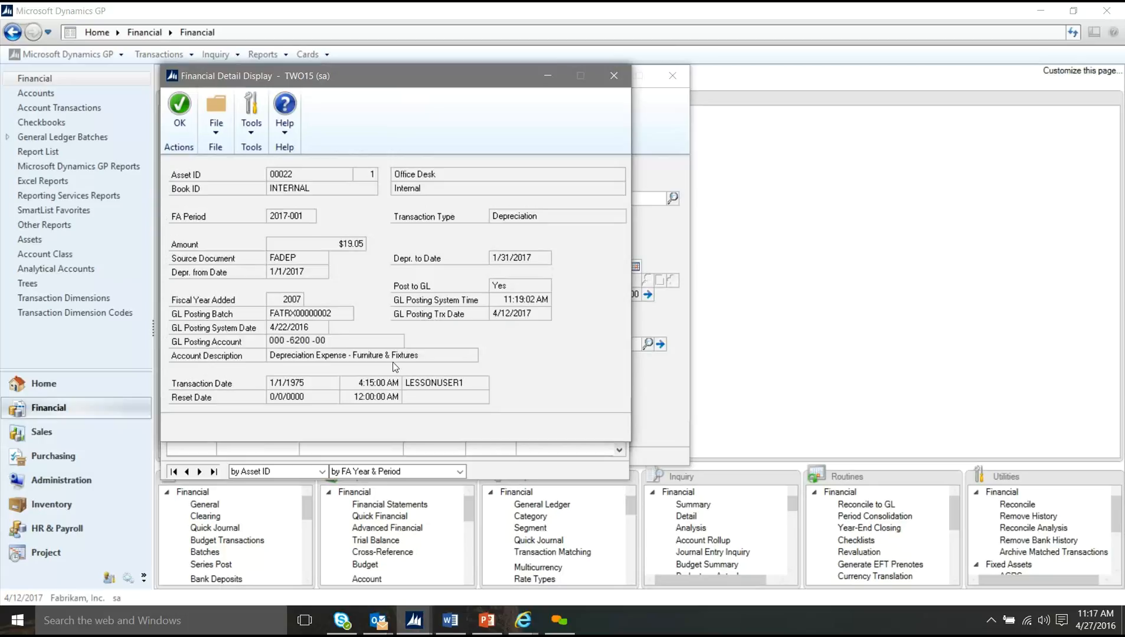
Step: Close the depreciation detail inquiry and review the insurance information of asset 00022
click(614, 80)
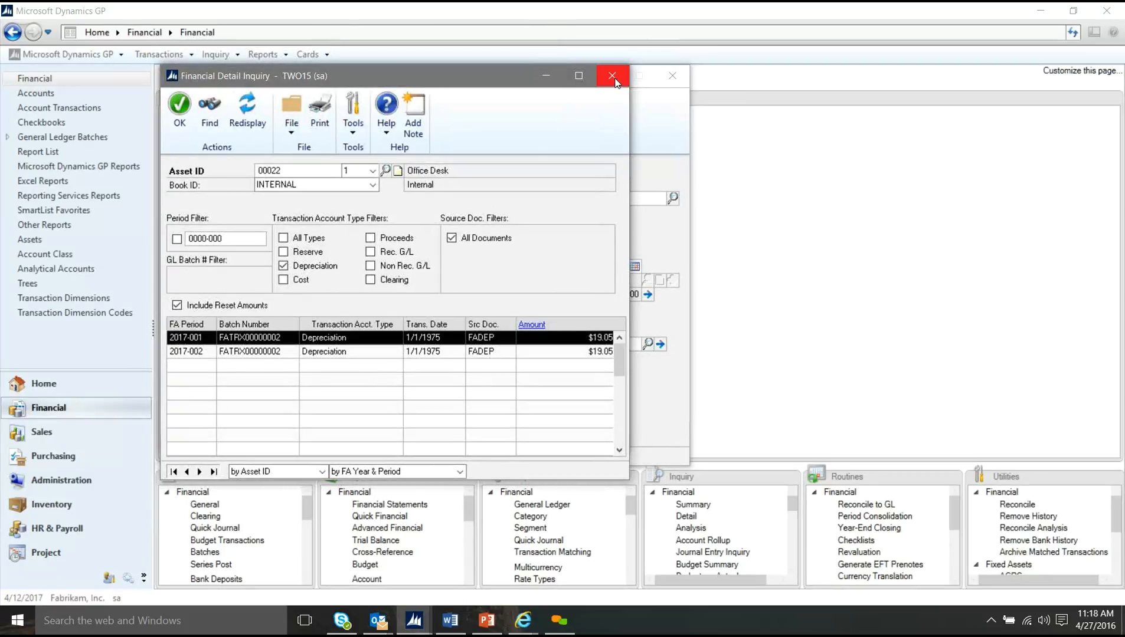
click(613, 77)
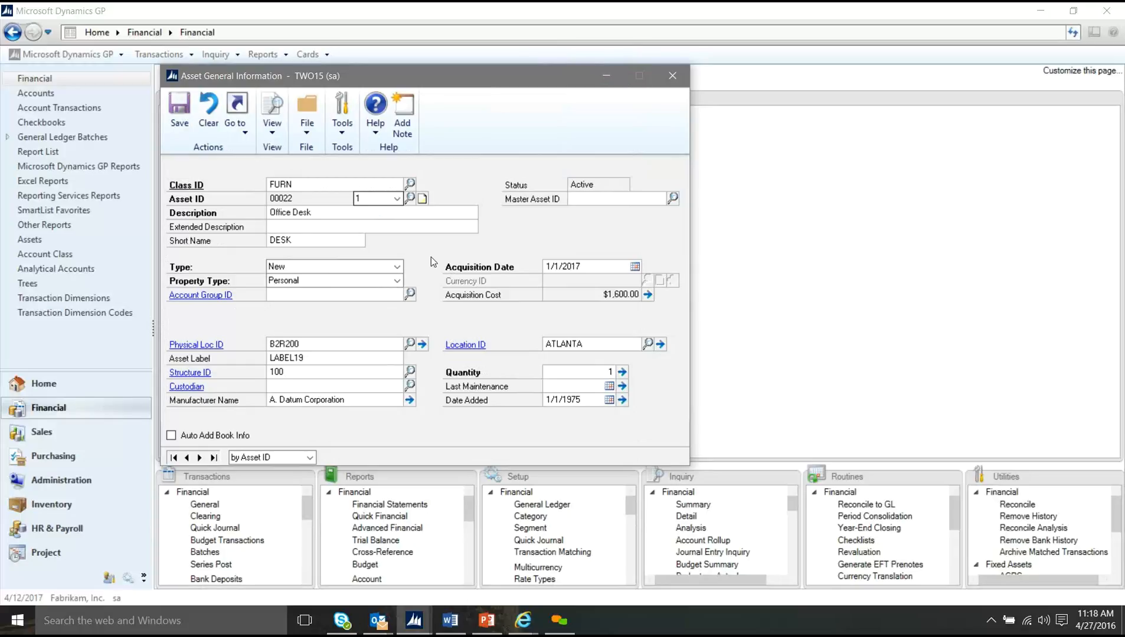
click(248, 137)
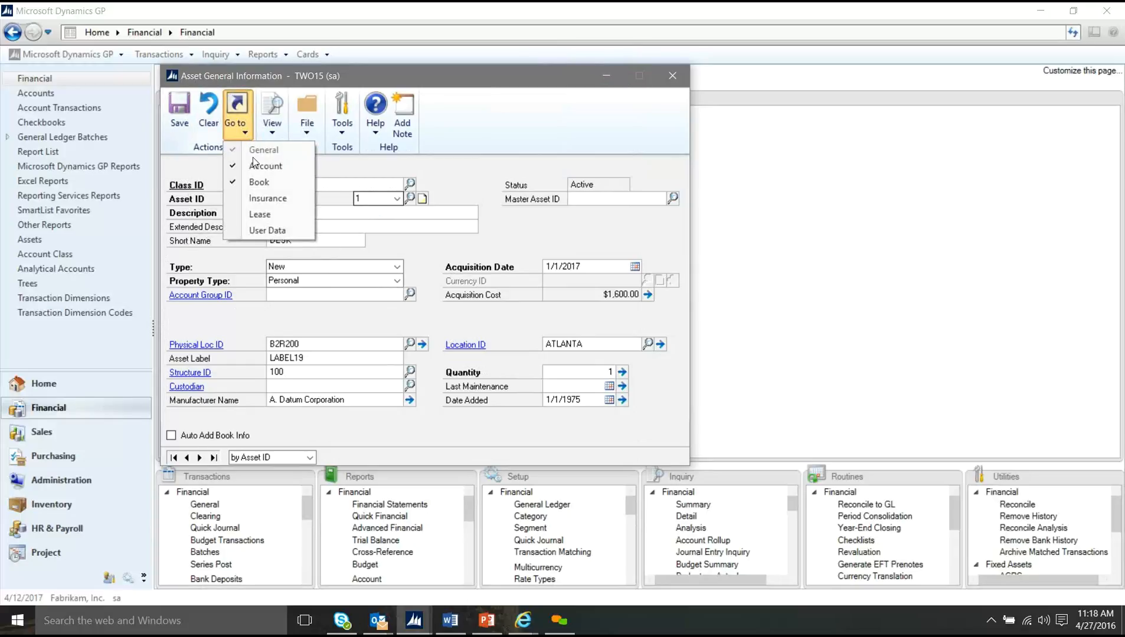
click(273, 201)
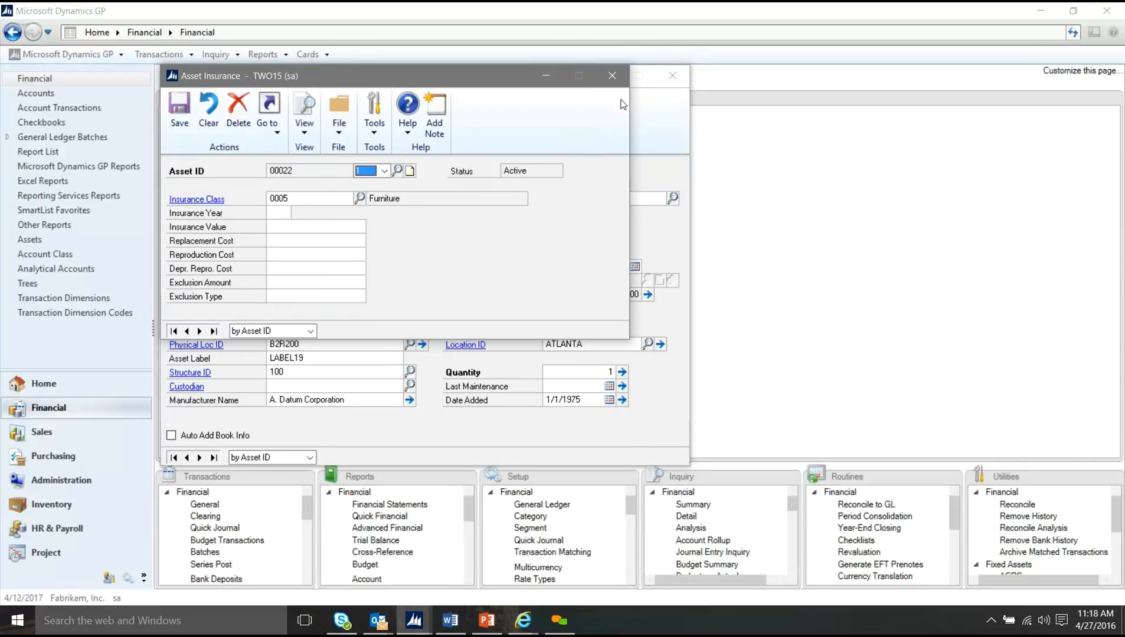
click(612, 75)
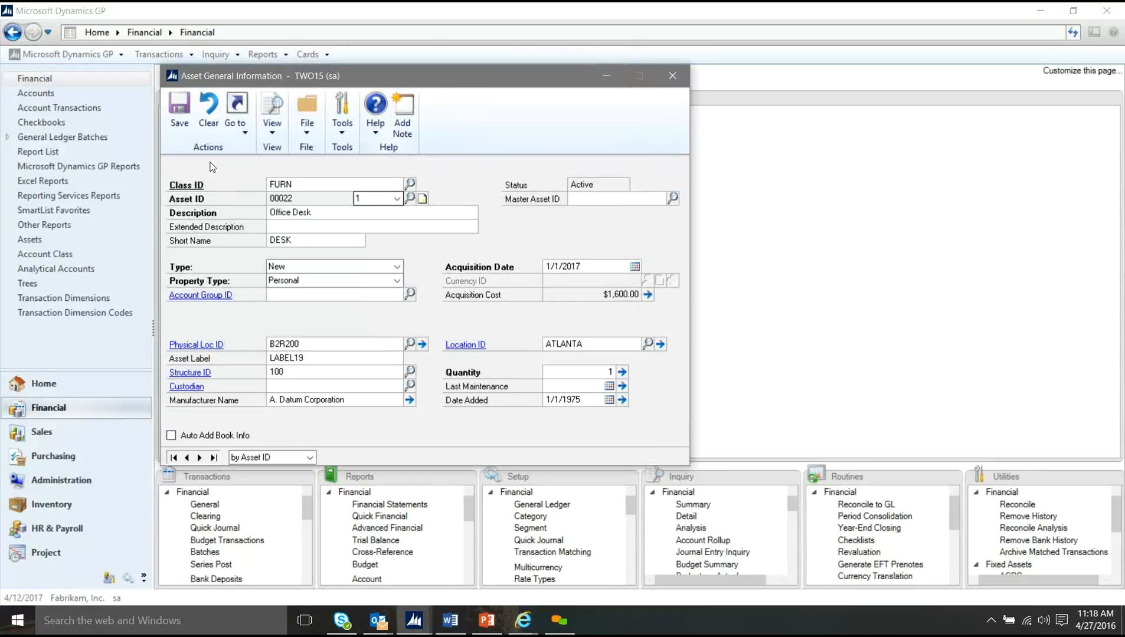
Step: Review the lease information and the user data fields of asset 00022
click(244, 132)
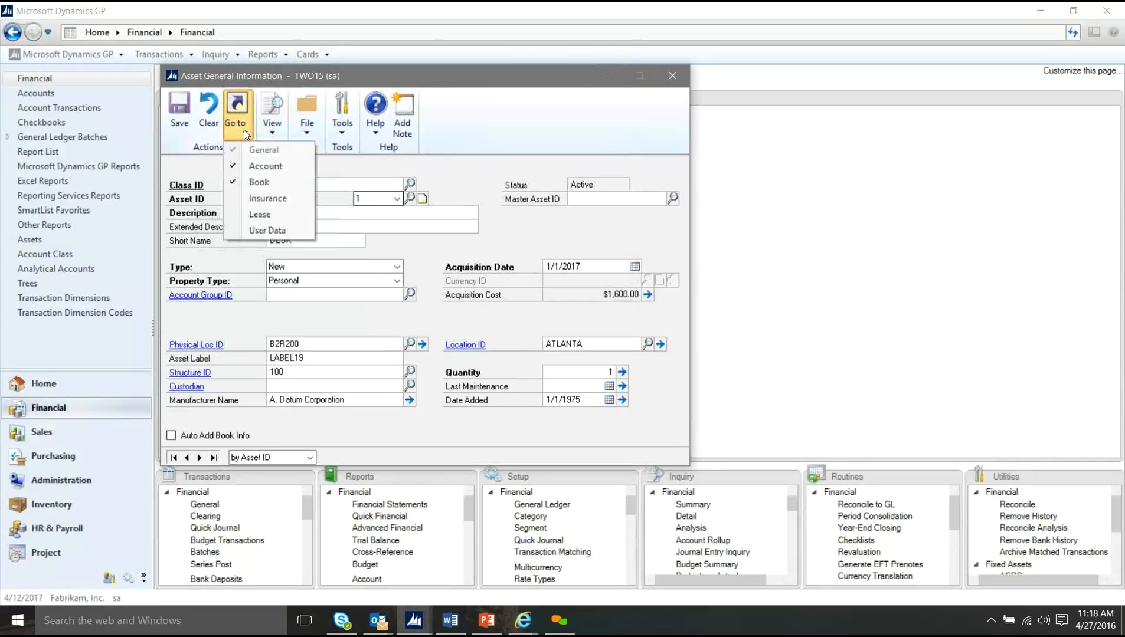
click(260, 215)
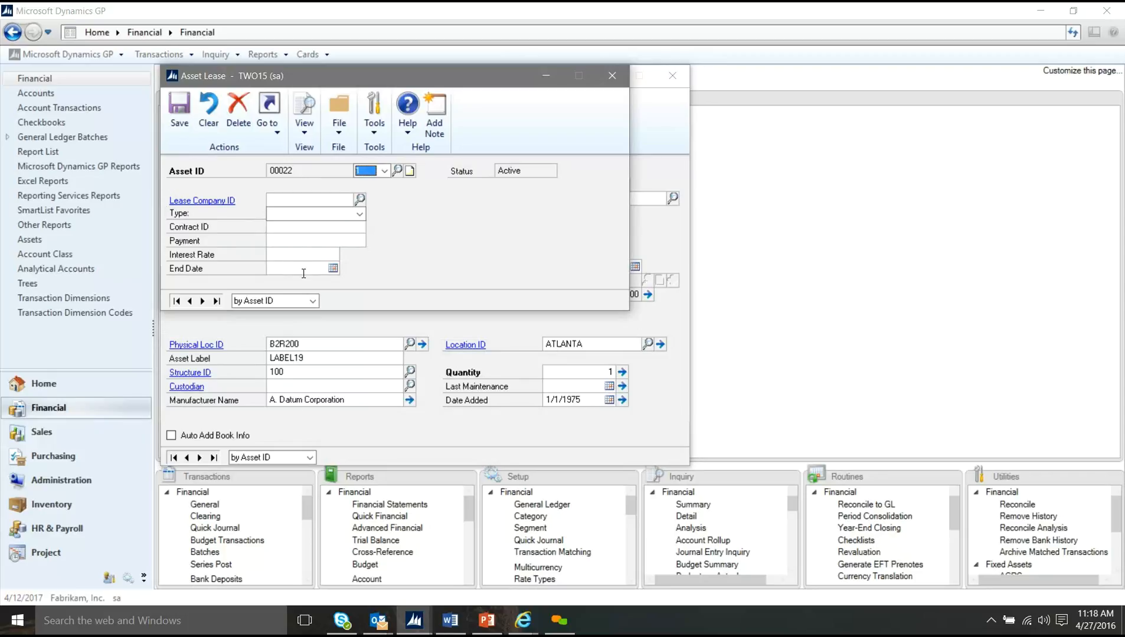
click(612, 76)
click(244, 131)
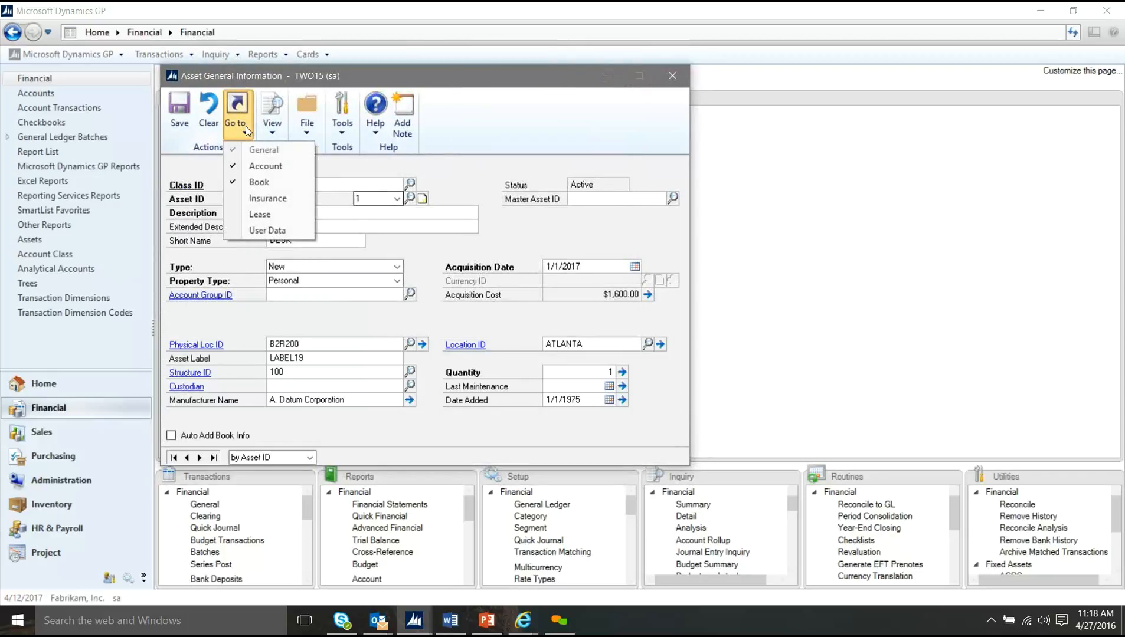
click(265, 229)
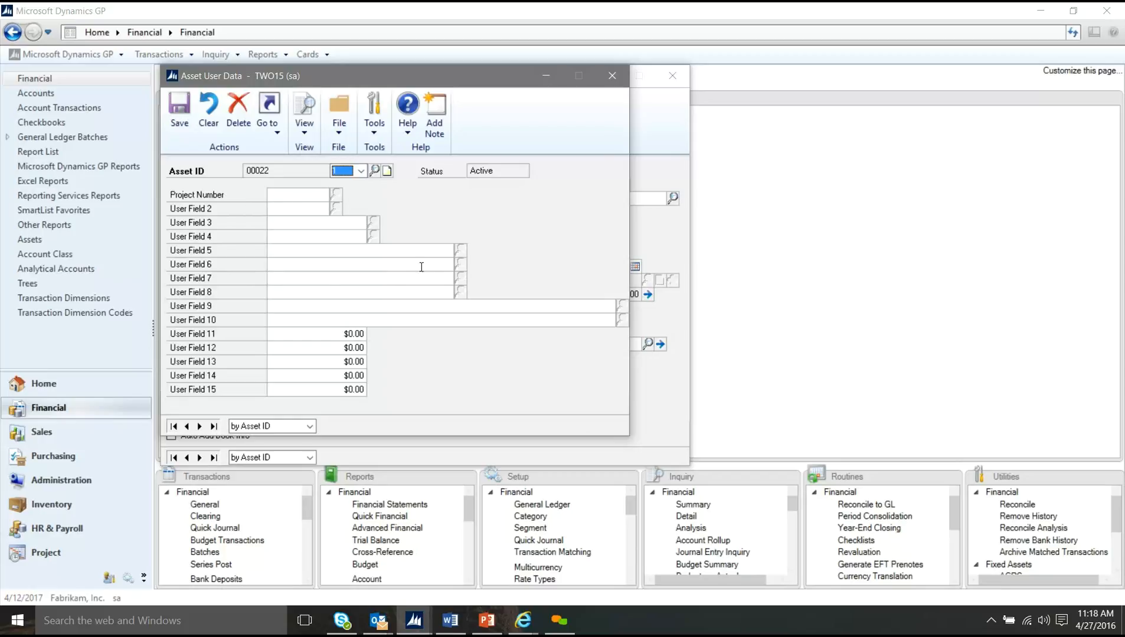
click(613, 76)
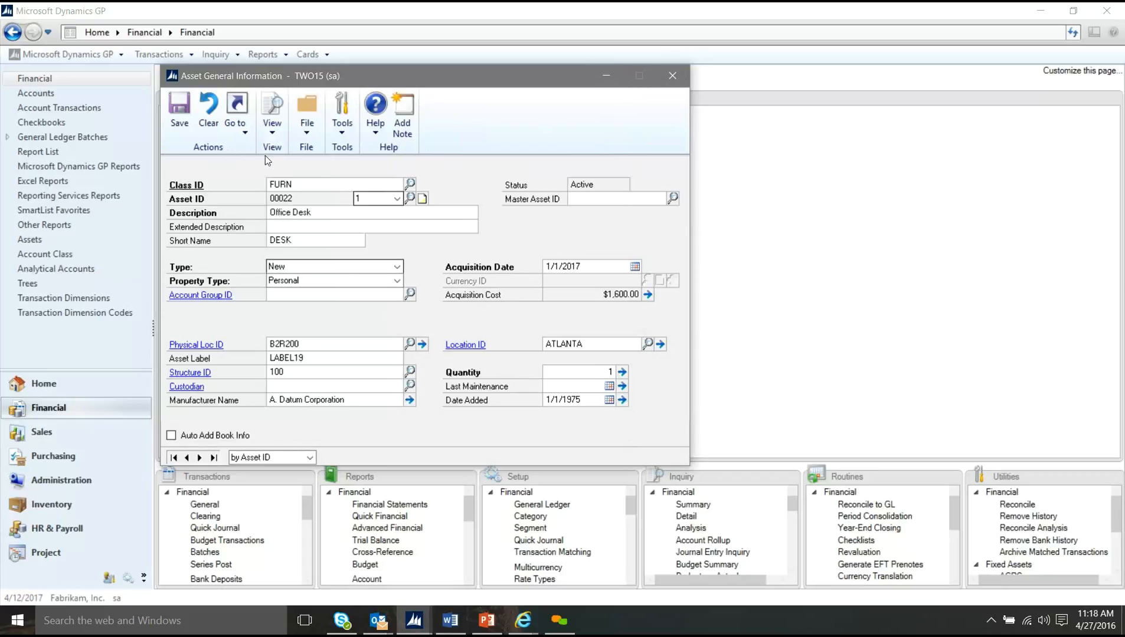
click(249, 131)
click(267, 230)
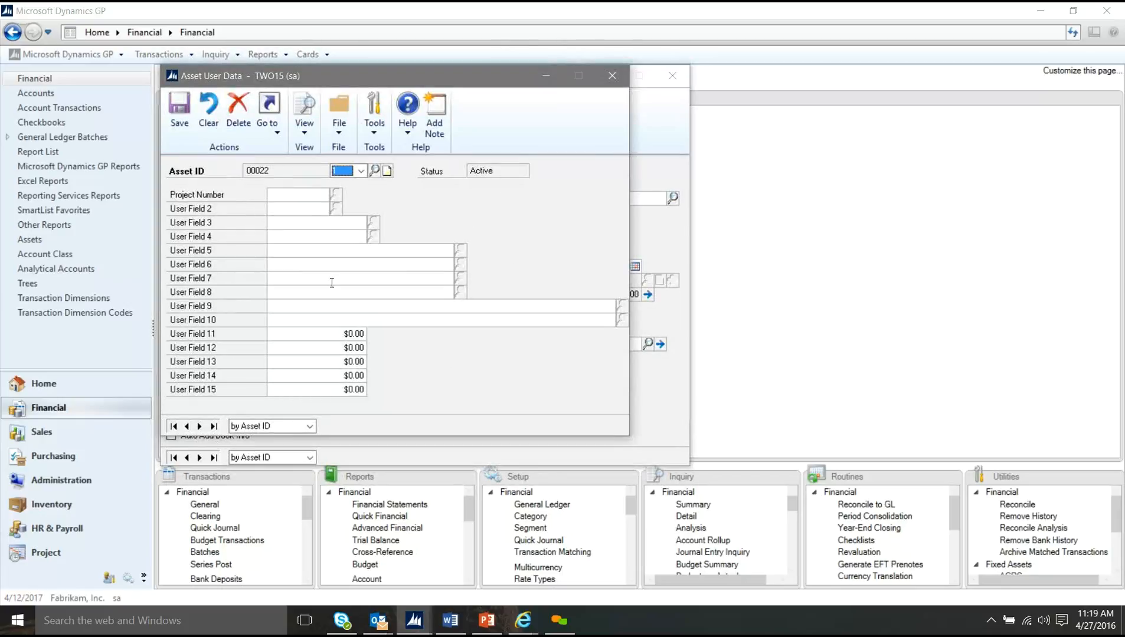
click(611, 76)
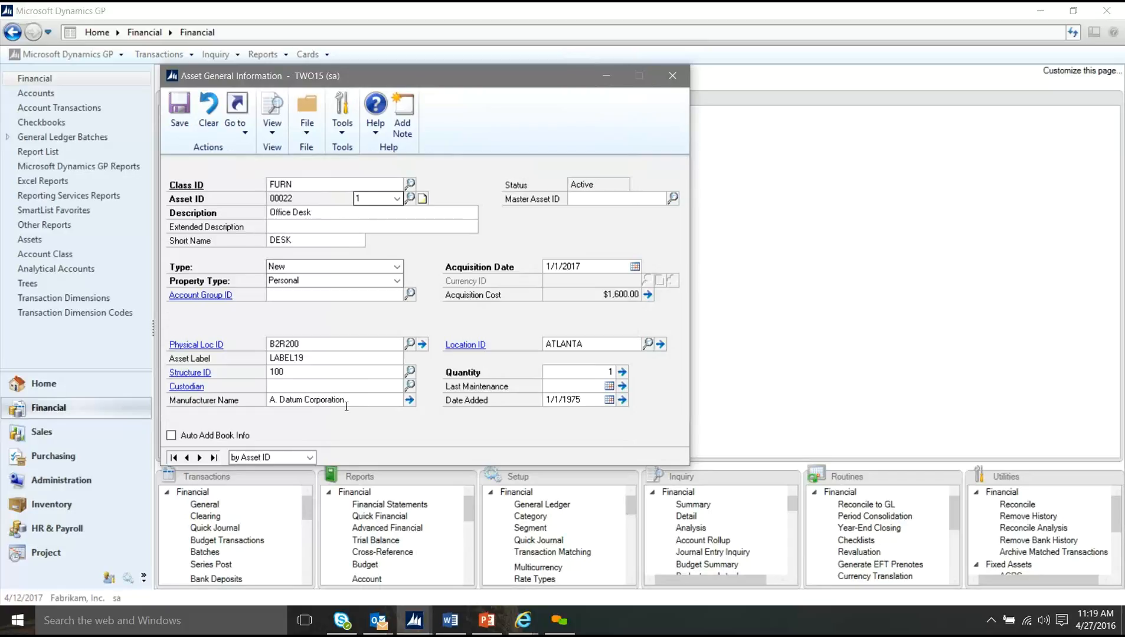
Step: View the manufacturer and last maintenance details of the Office Desk asset, and close its general information
click(409, 400)
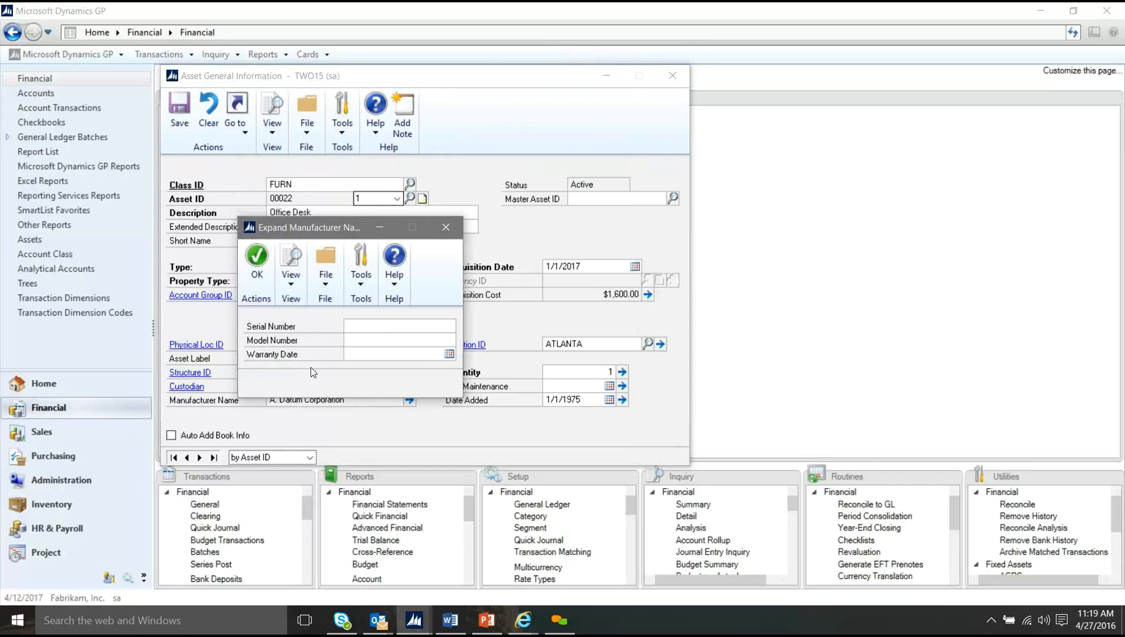
click(444, 229)
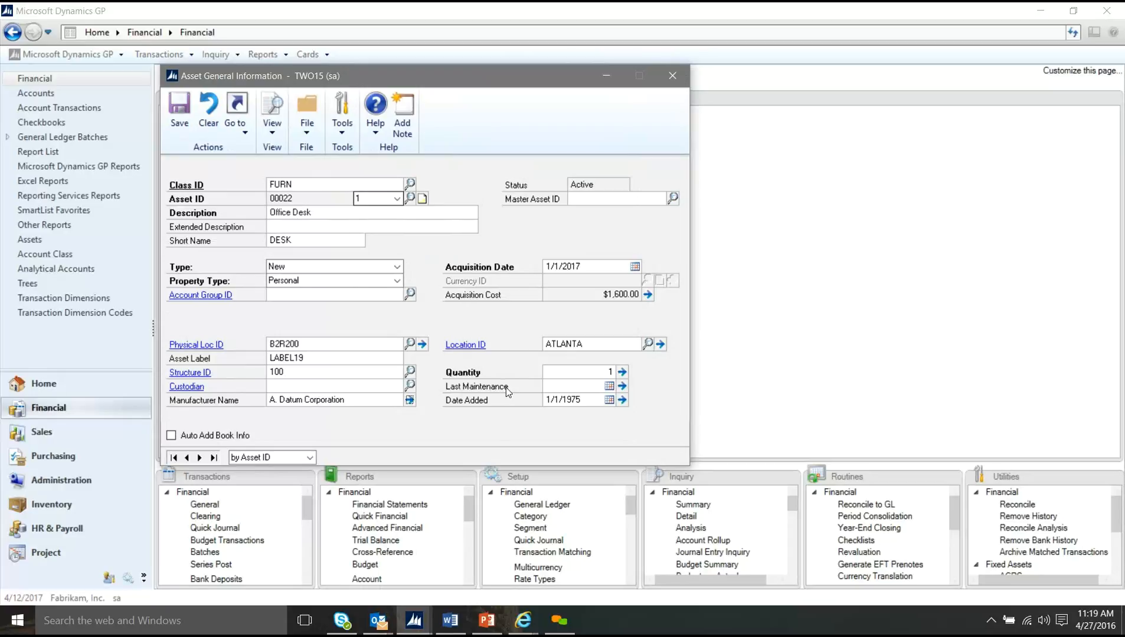
click(623, 388)
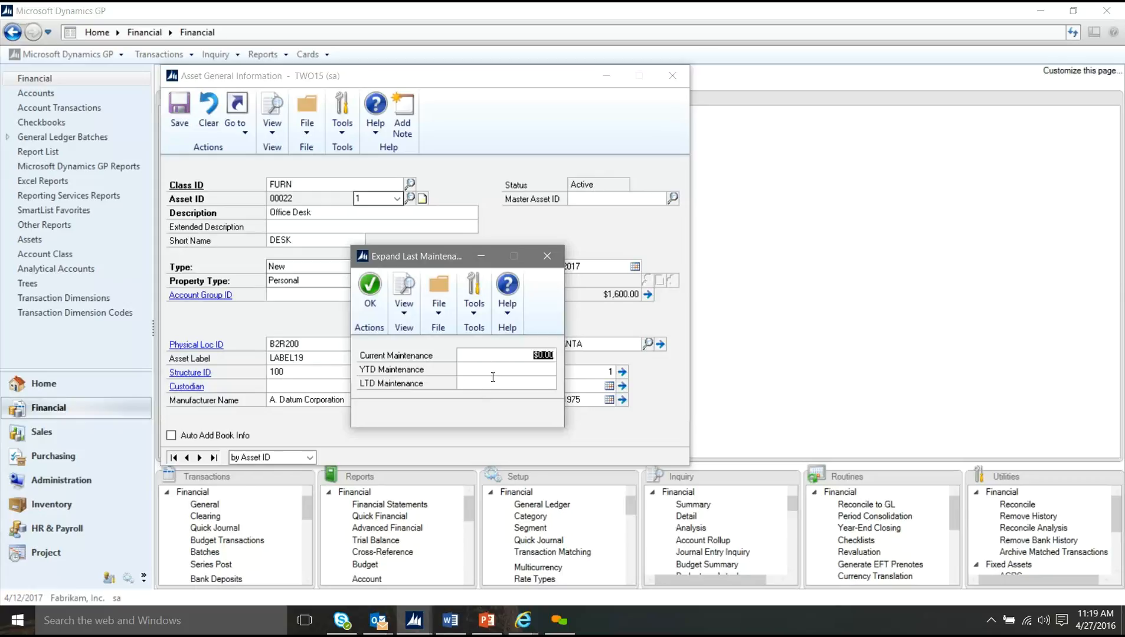
click(555, 254)
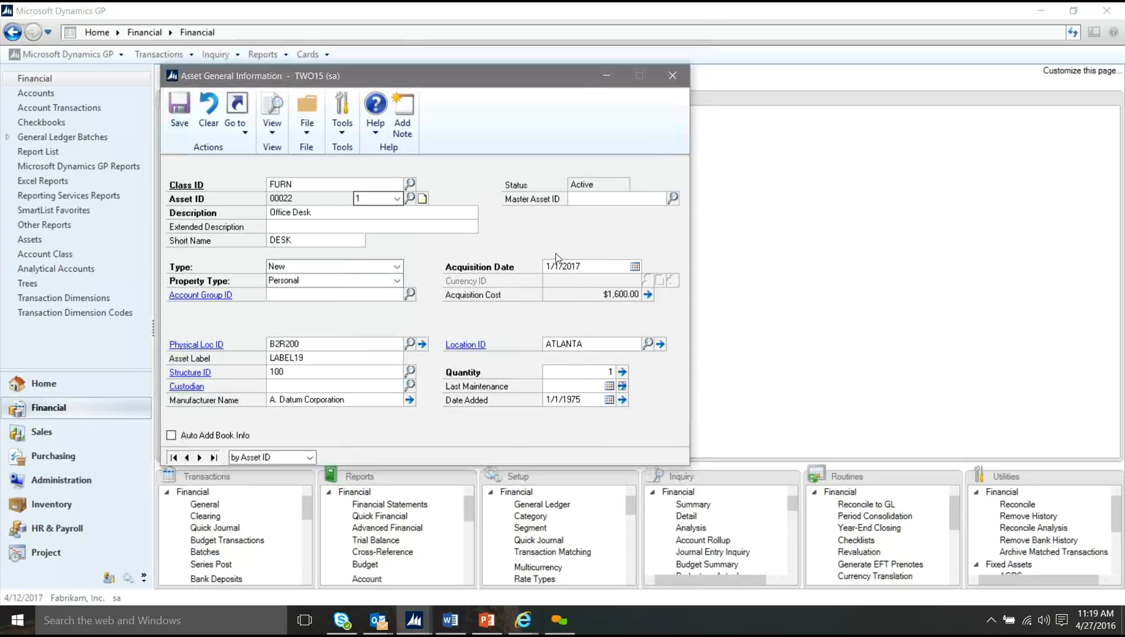
click(675, 82)
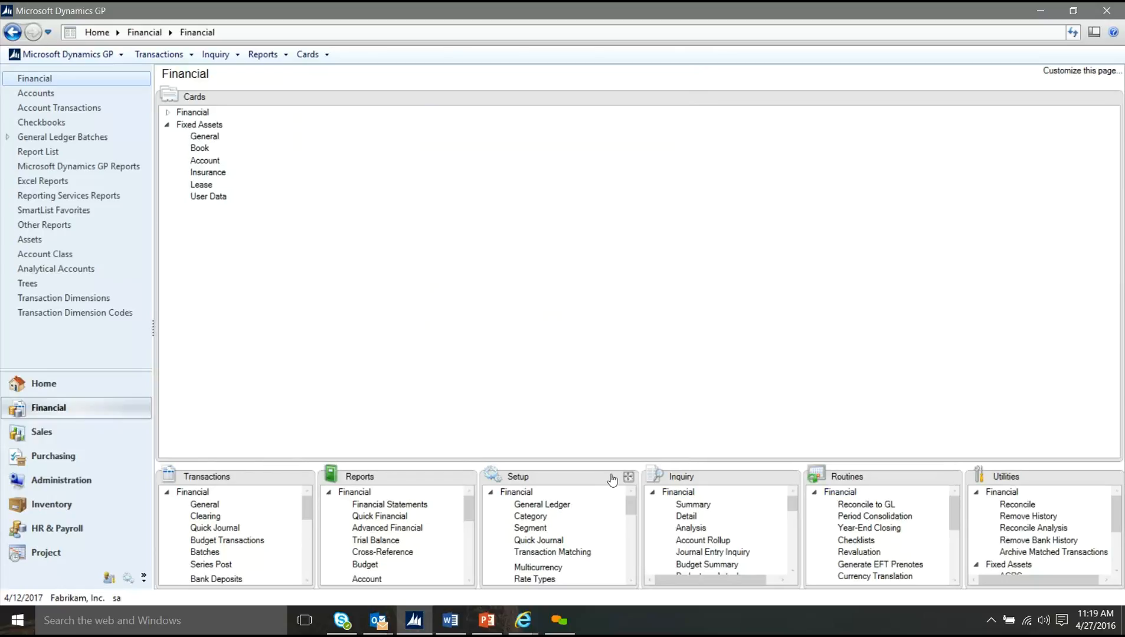
Step: Show the Fixed Assets setup list in place of the cards and review the Fixed Assets Company Setup options
click(628, 477)
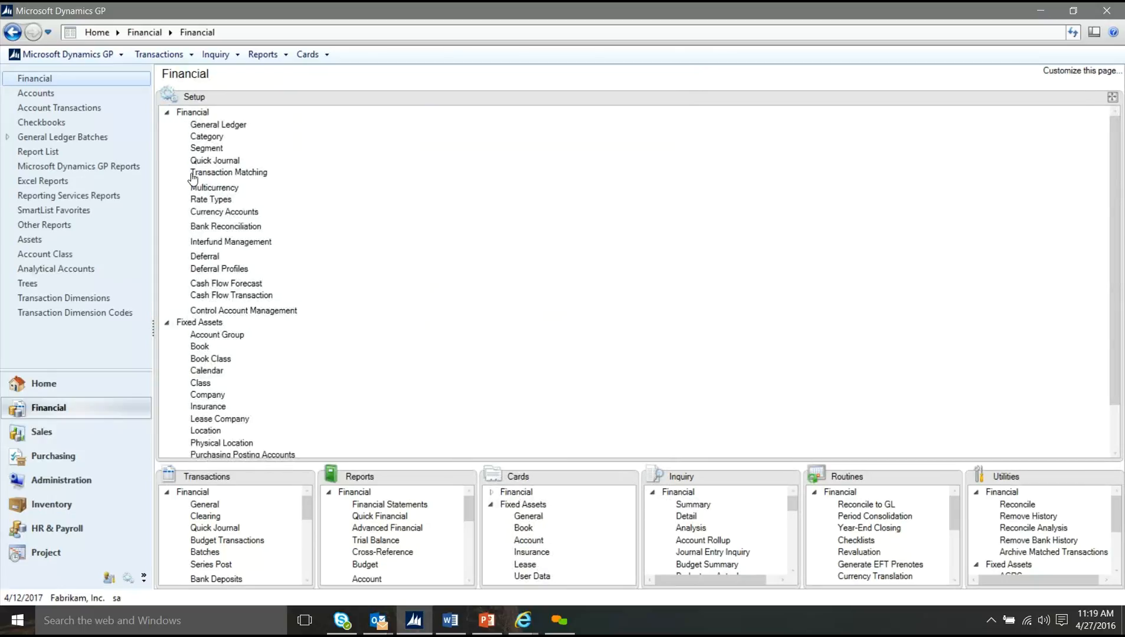
click(167, 112)
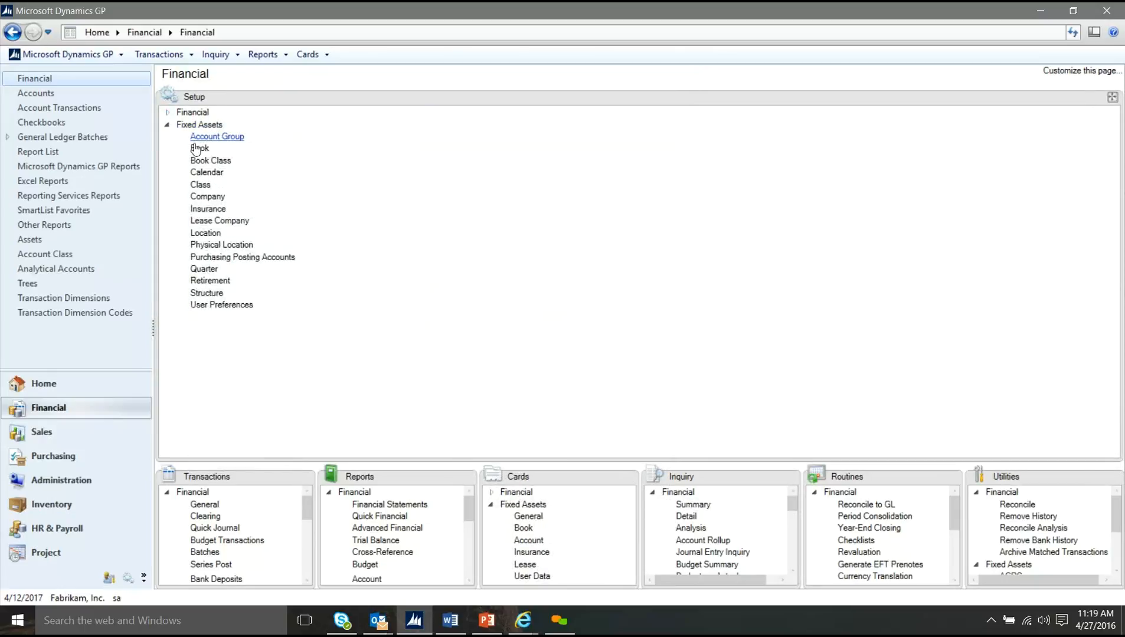
click(202, 199)
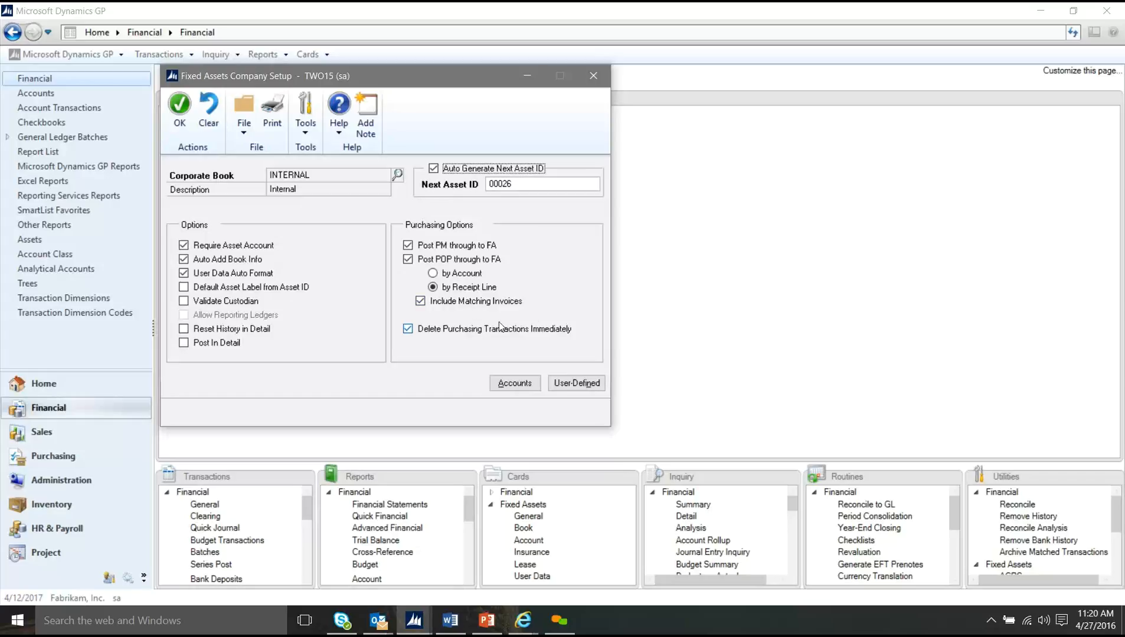
click(592, 75)
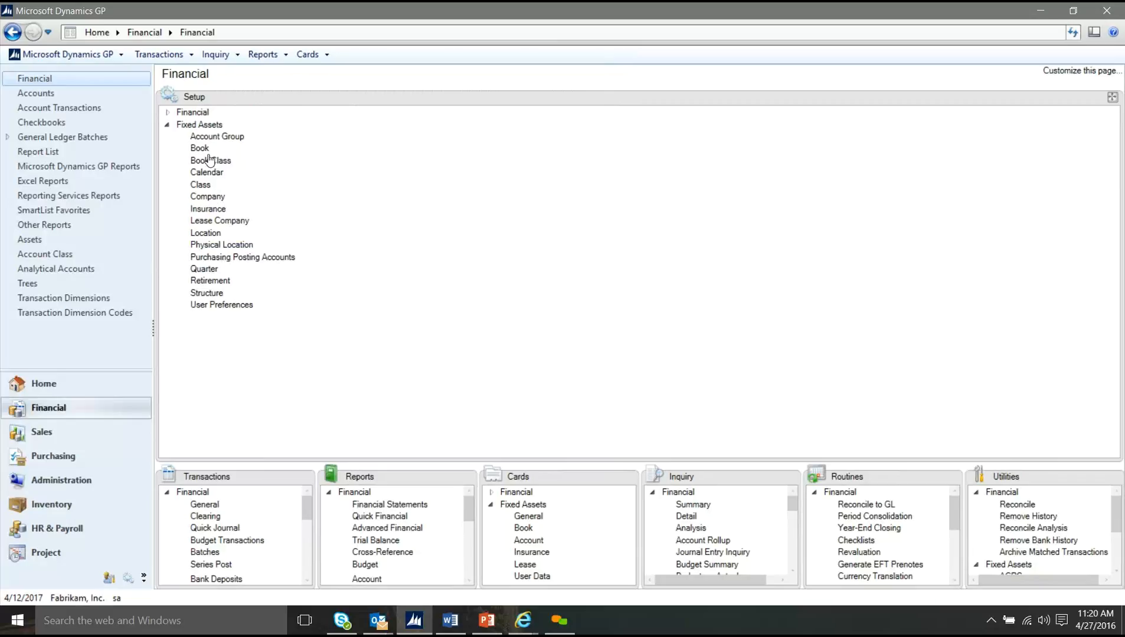
Step: View the first assigned account in the Fixed Assets Purchasing Posting Accounts Setup, and close the window
click(230, 261)
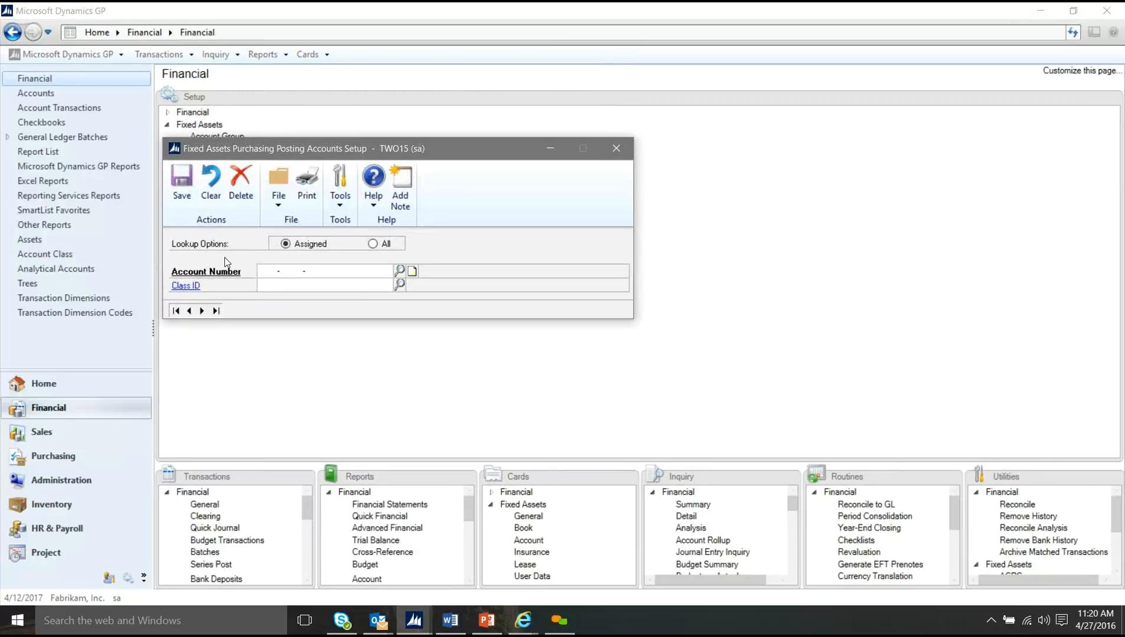
click(201, 311)
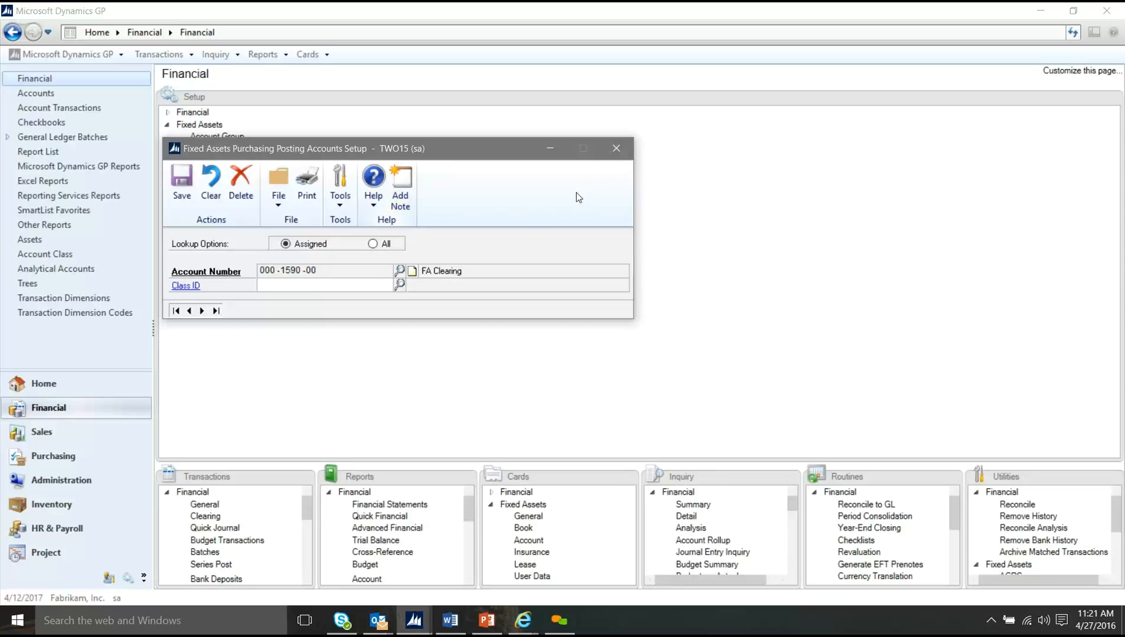
click(621, 144)
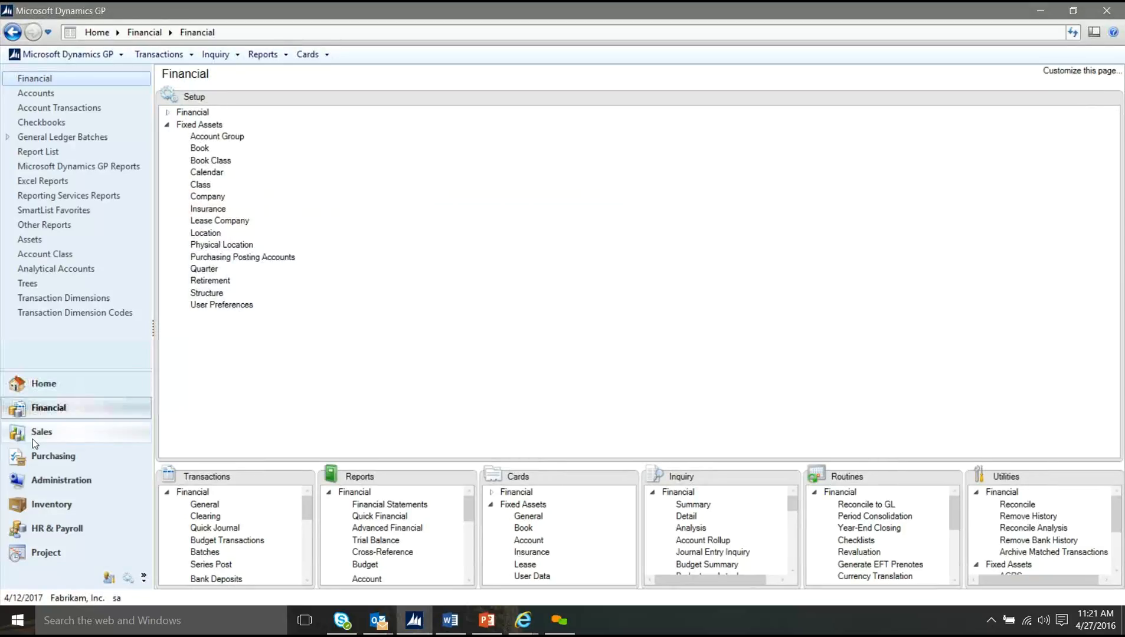
Step: Go to the Purchasing transactions and load purchase order PO1004 in Purchase Order Entry
click(59, 457)
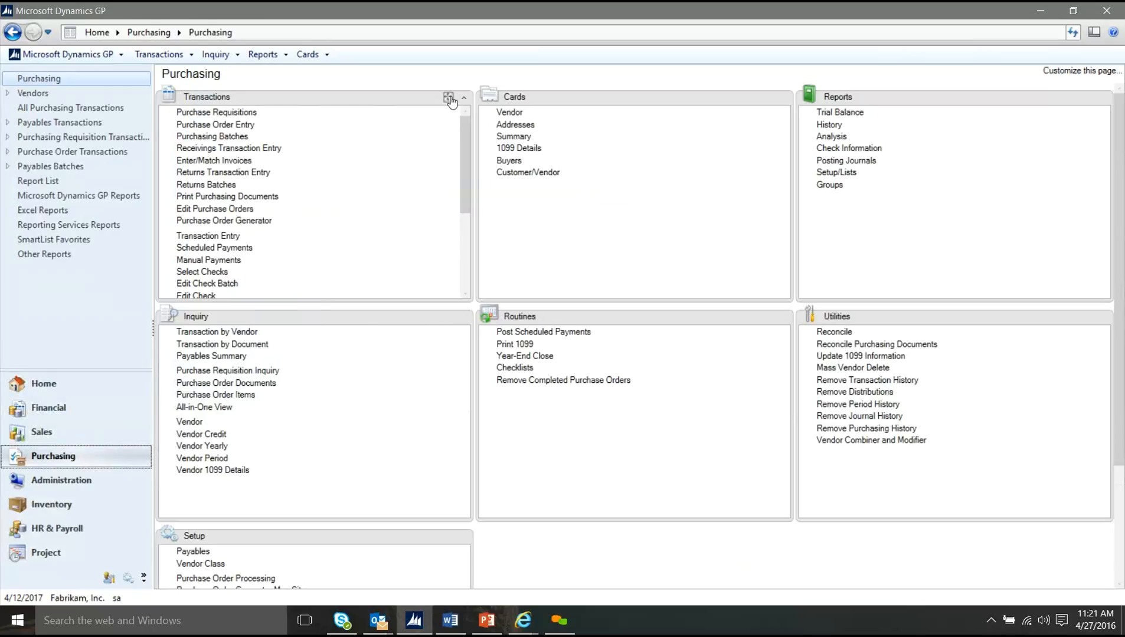
click(448, 96)
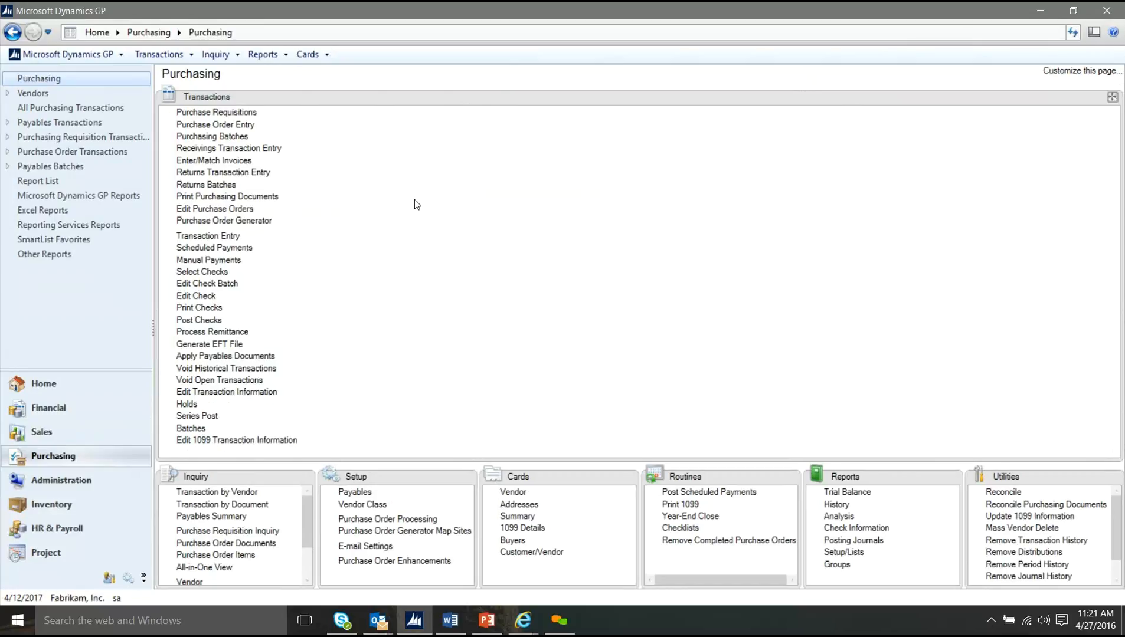
click(253, 126)
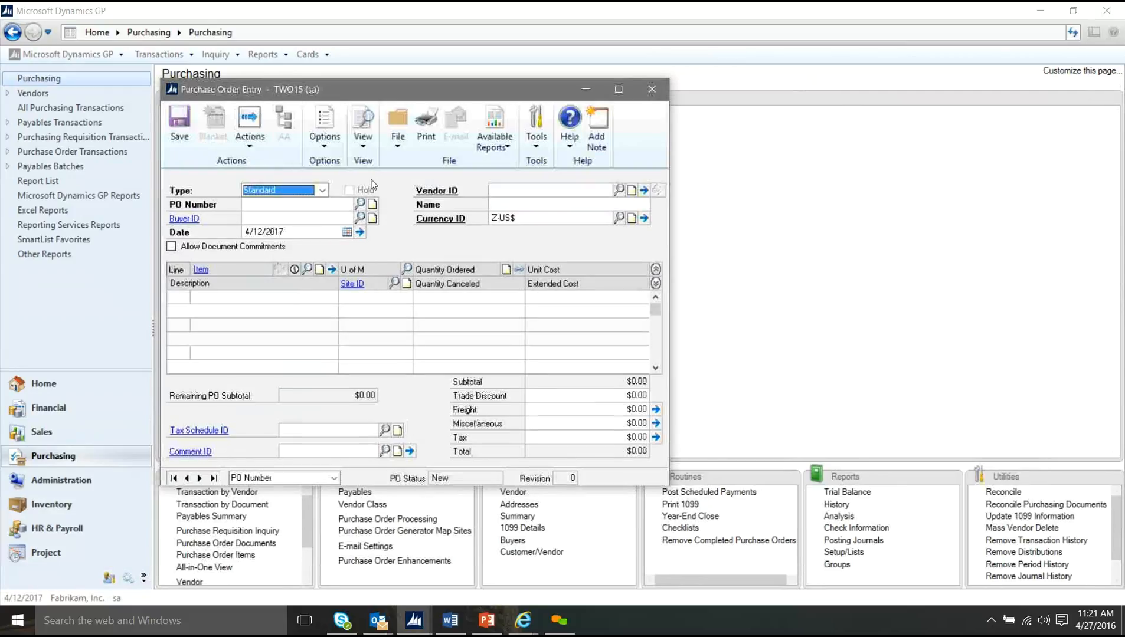
click(359, 207)
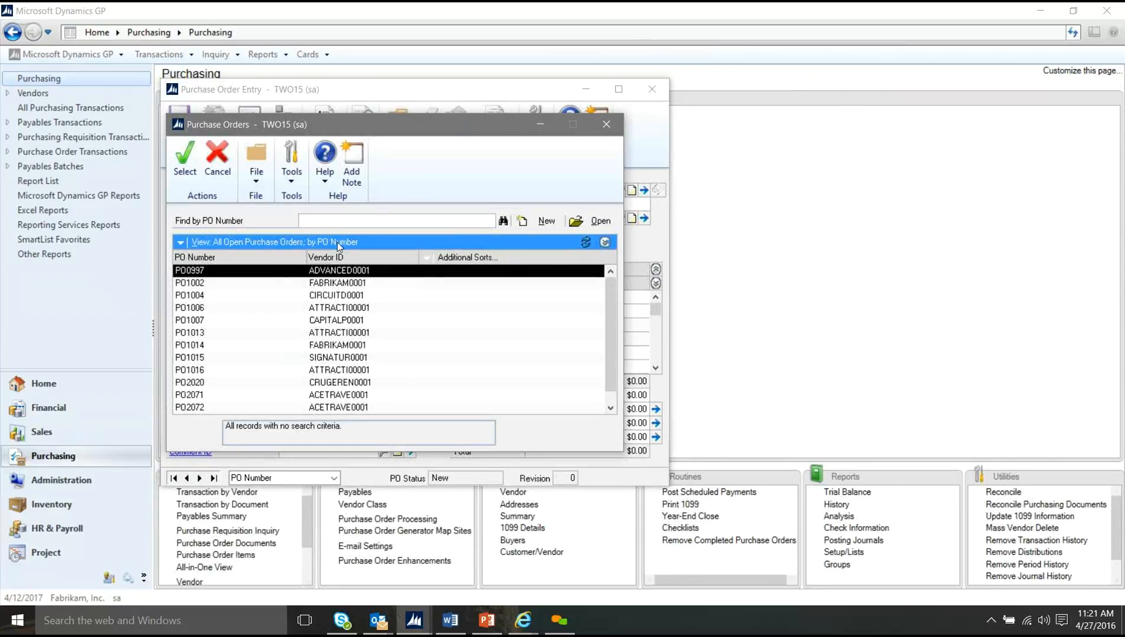
double_click(332, 295)
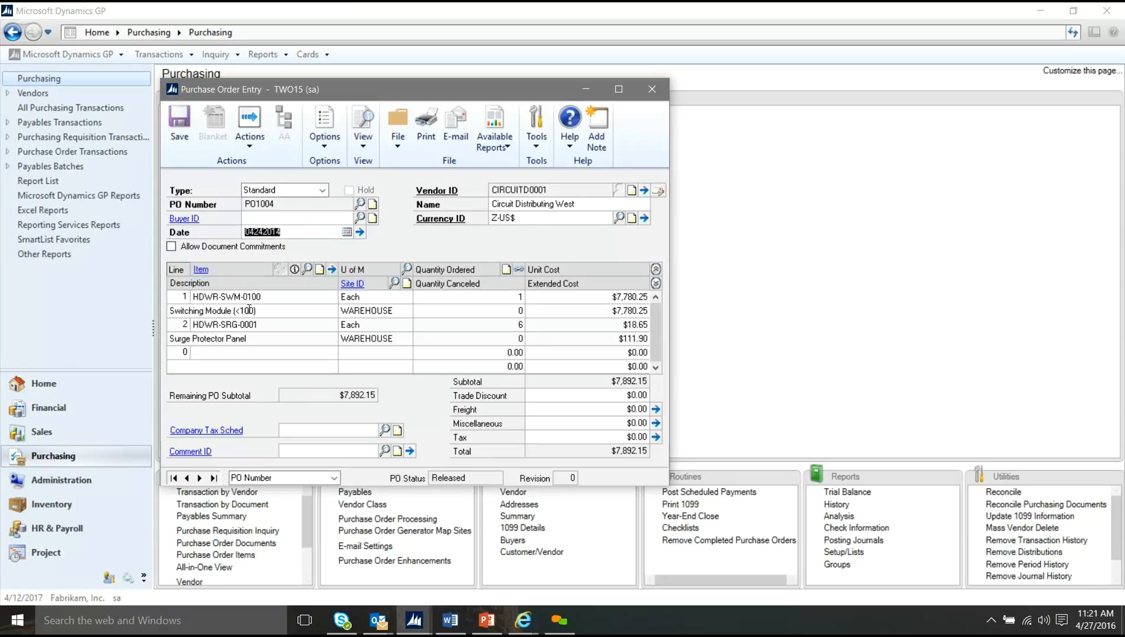
Step: Check that the HDWR-SWM-0100 line of PO1004 is marked as a Capital Item and save its item details
click(308, 298)
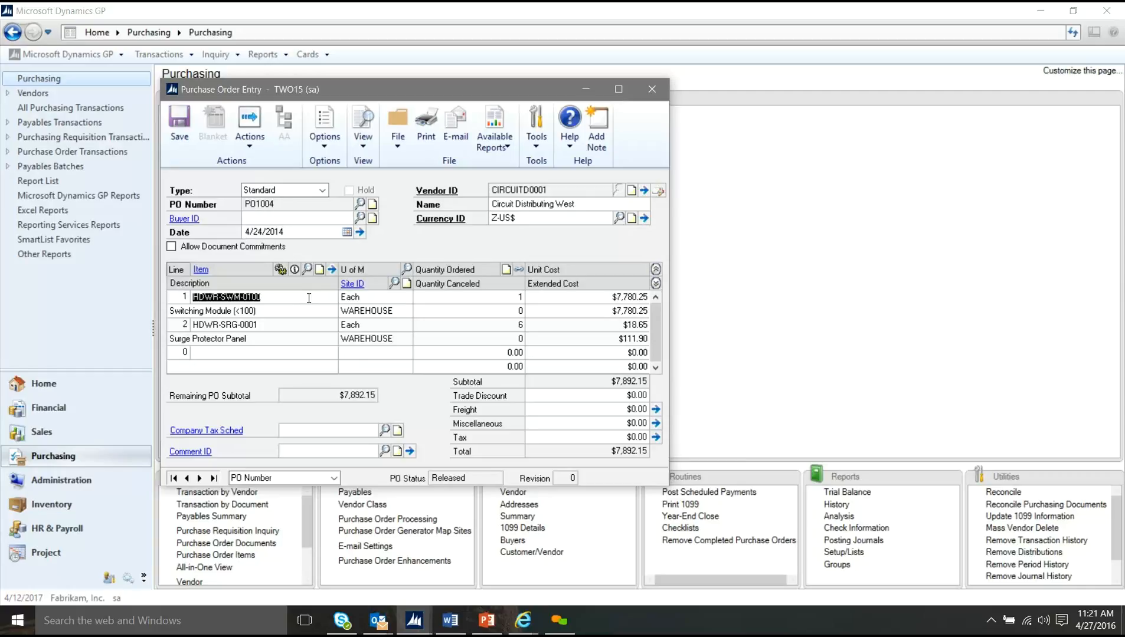
click(332, 270)
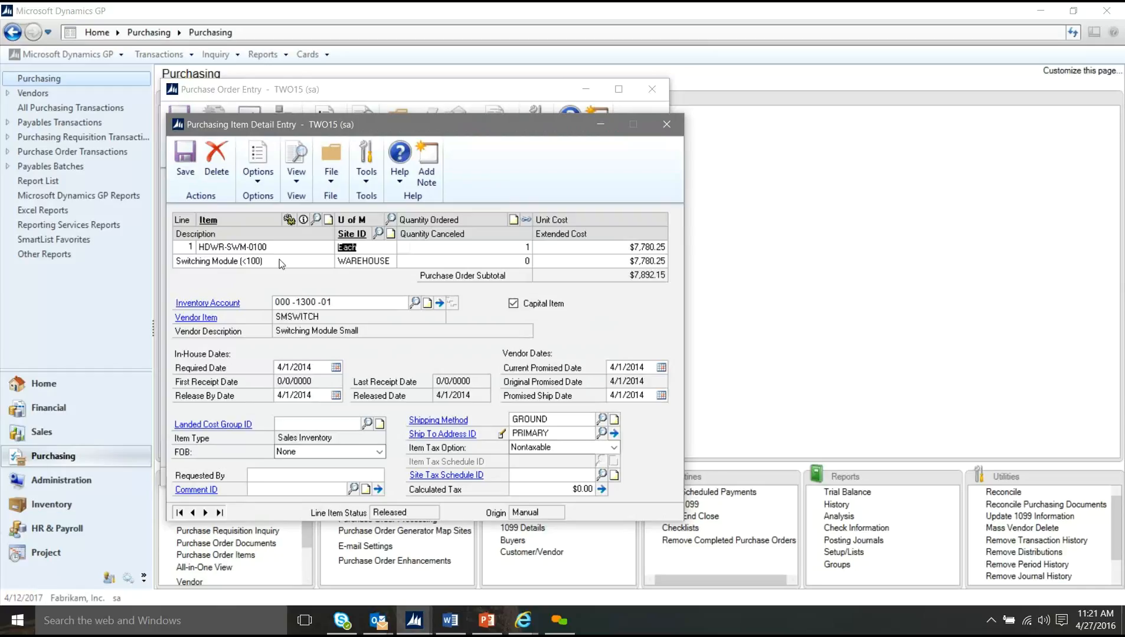
click(185, 162)
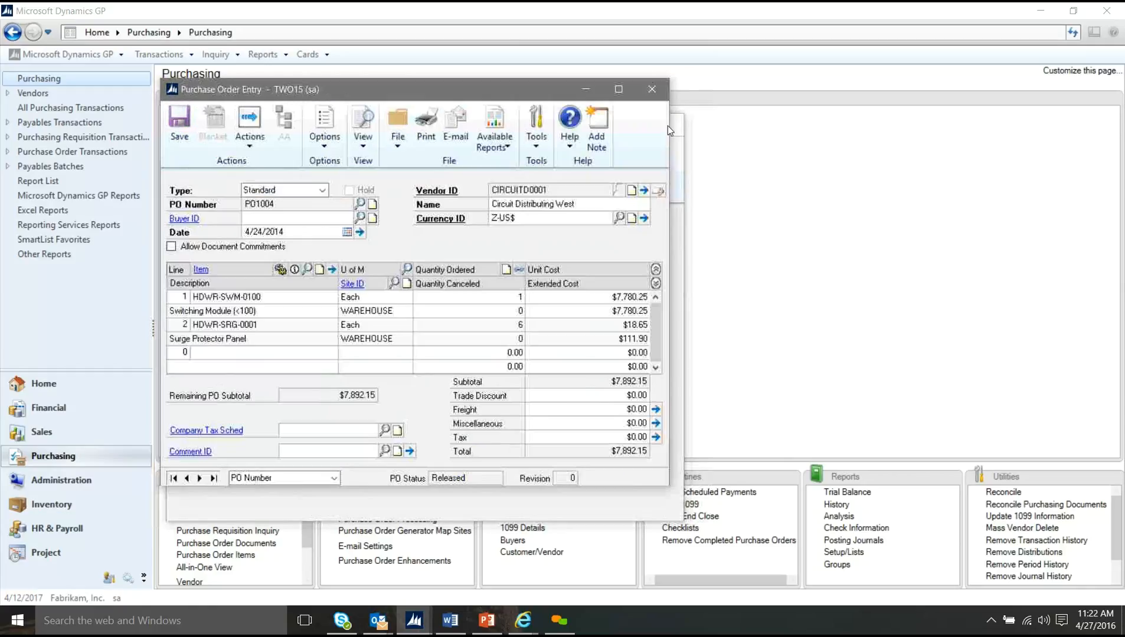
click(666, 124)
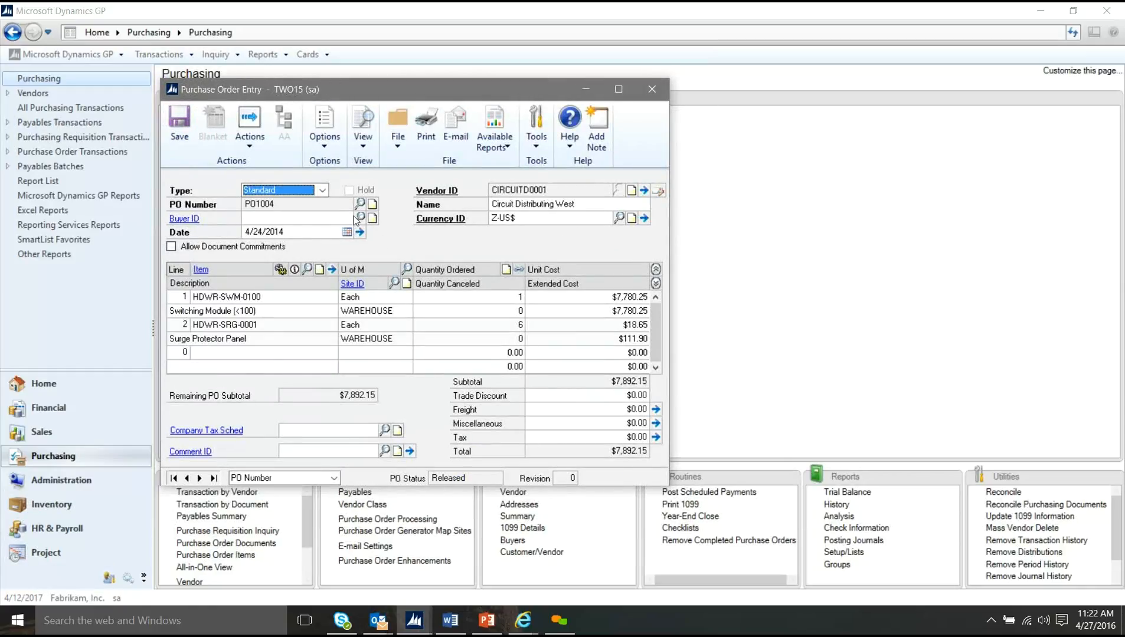
Step: Receive and invoice all items of the loaded purchase order, entering 789797 as the vendor document number on the receipt
click(253, 144)
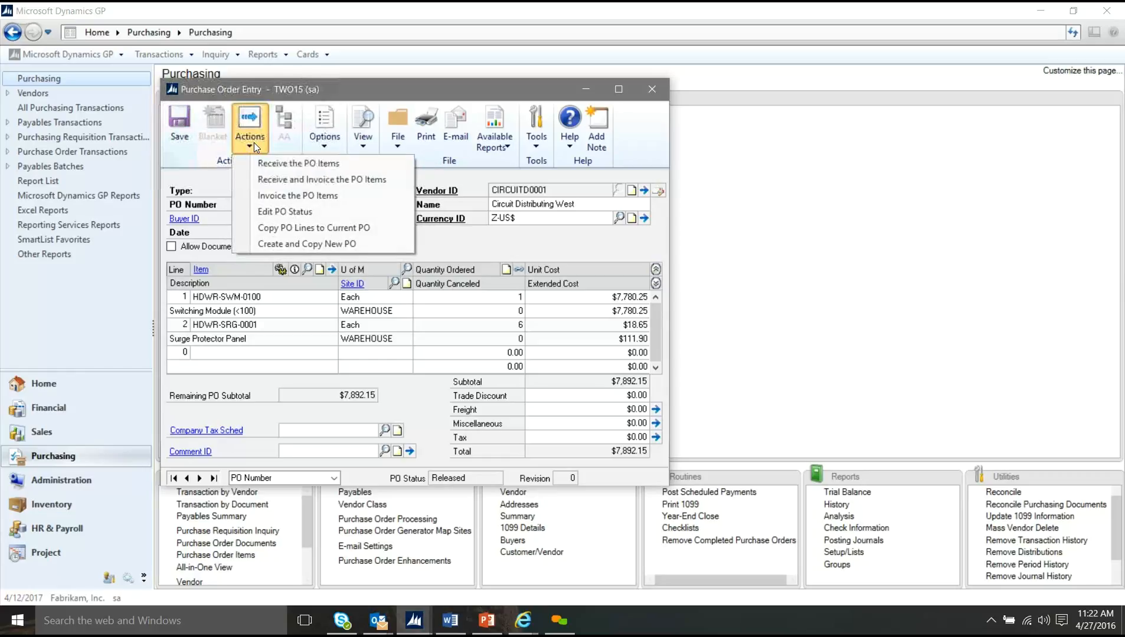
click(269, 182)
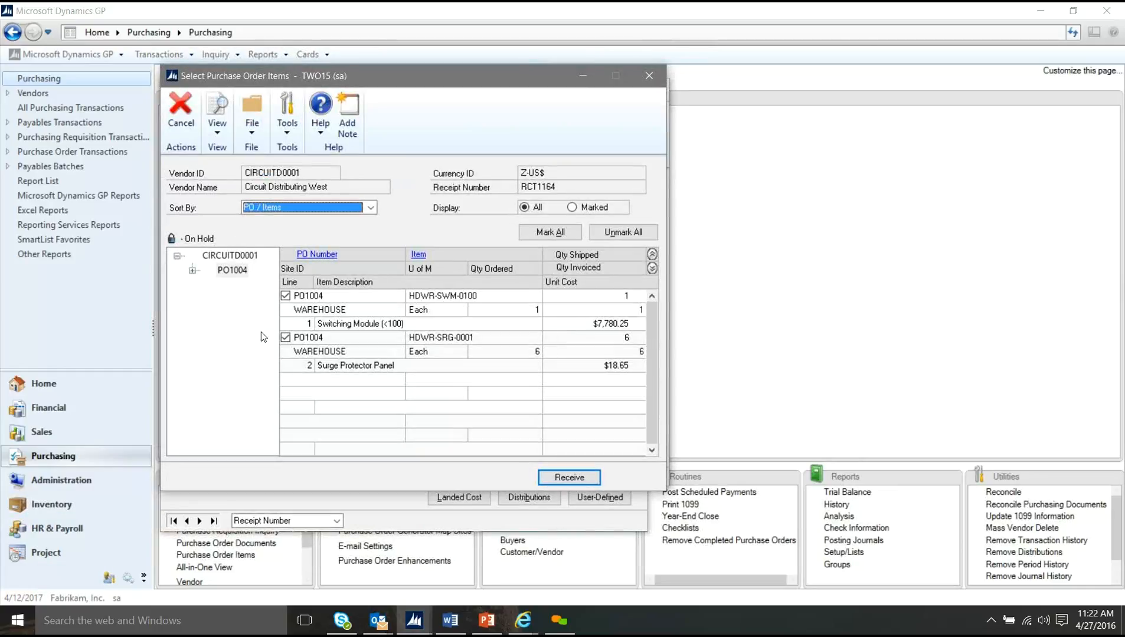
click(570, 476)
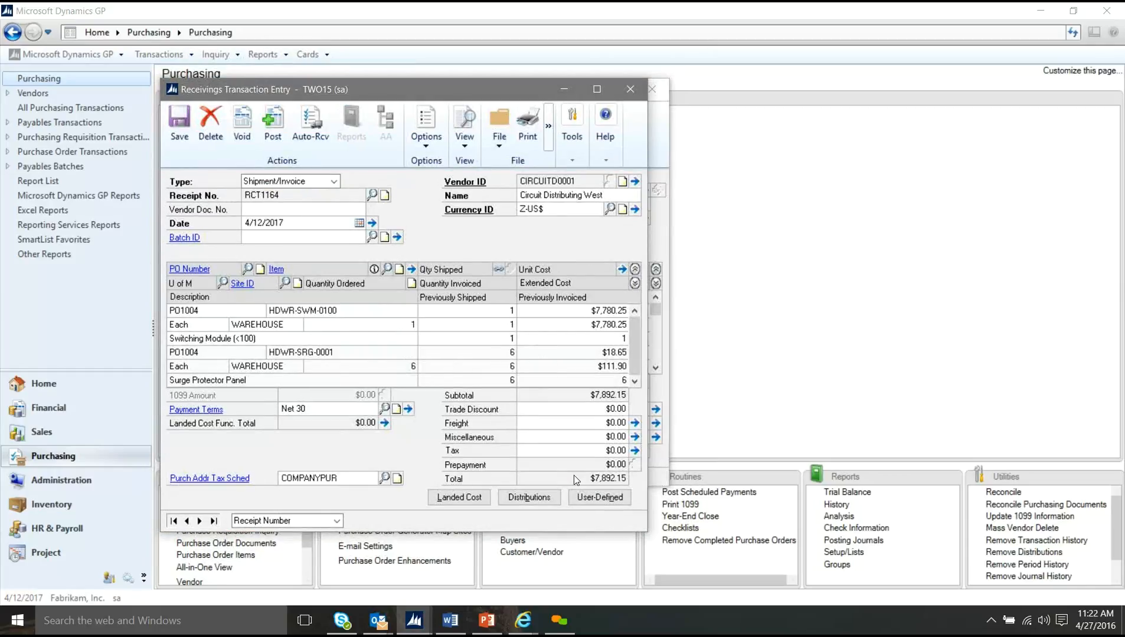
click(308, 204)
text(797)
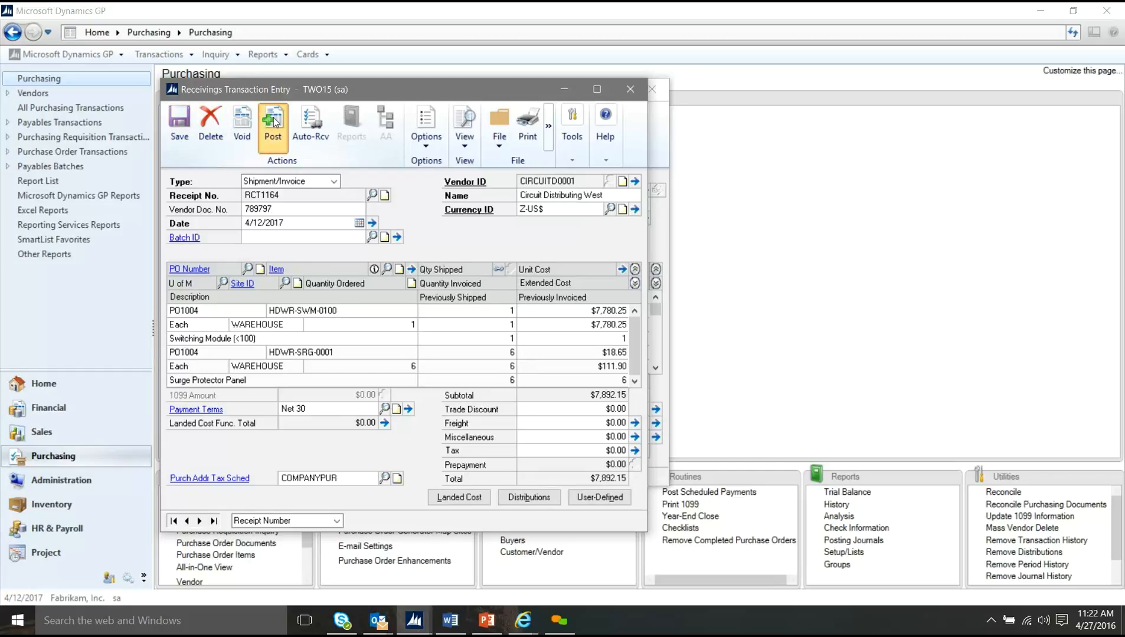
Step: Check the Capital Item mark in the receipt's item details for HDWR-SWM-0100, save the details and close them
click(266, 324)
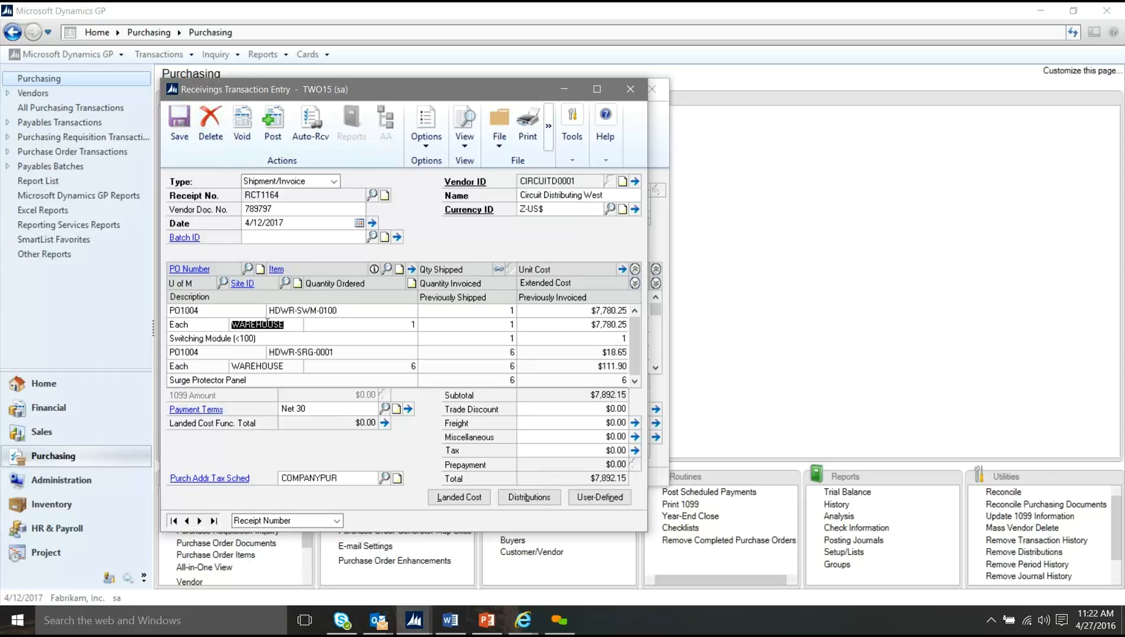
click(411, 269)
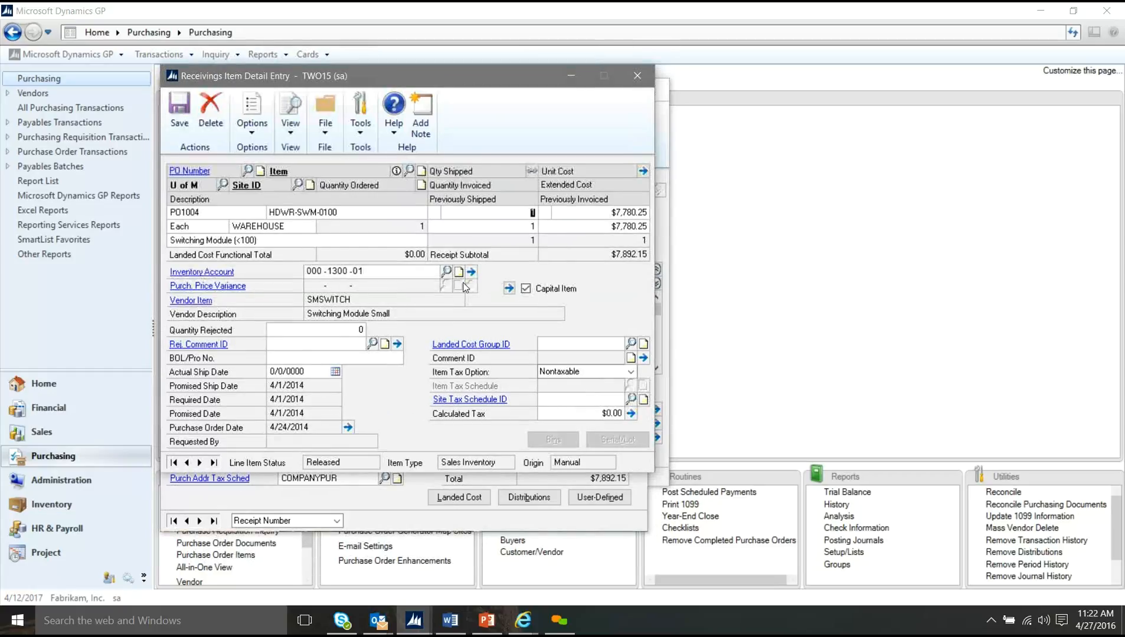
click(188, 121)
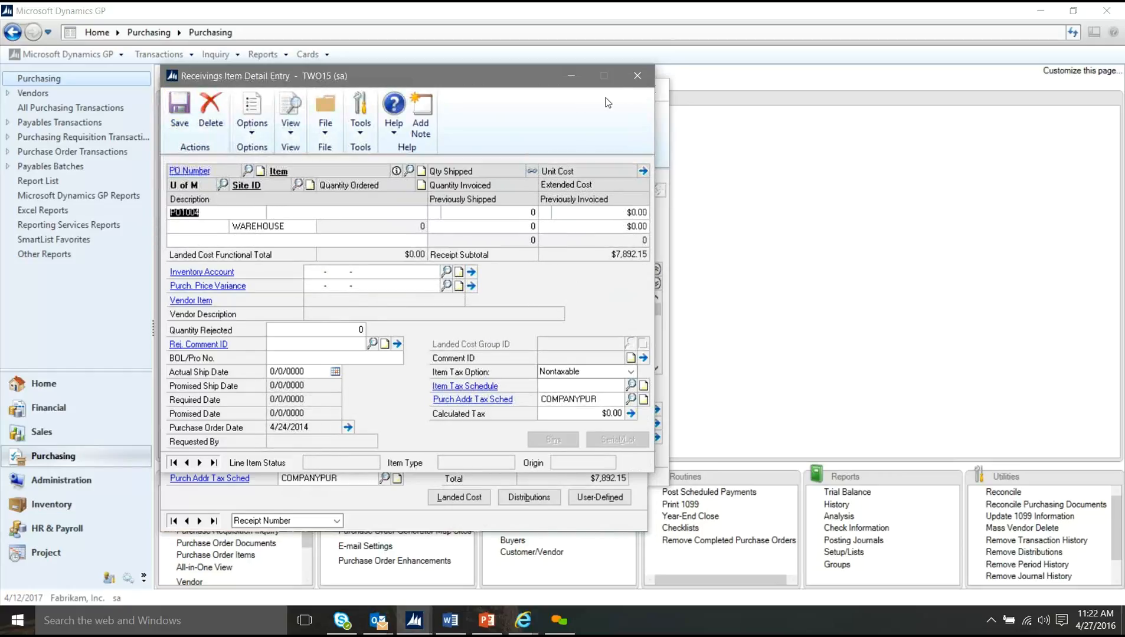
click(638, 77)
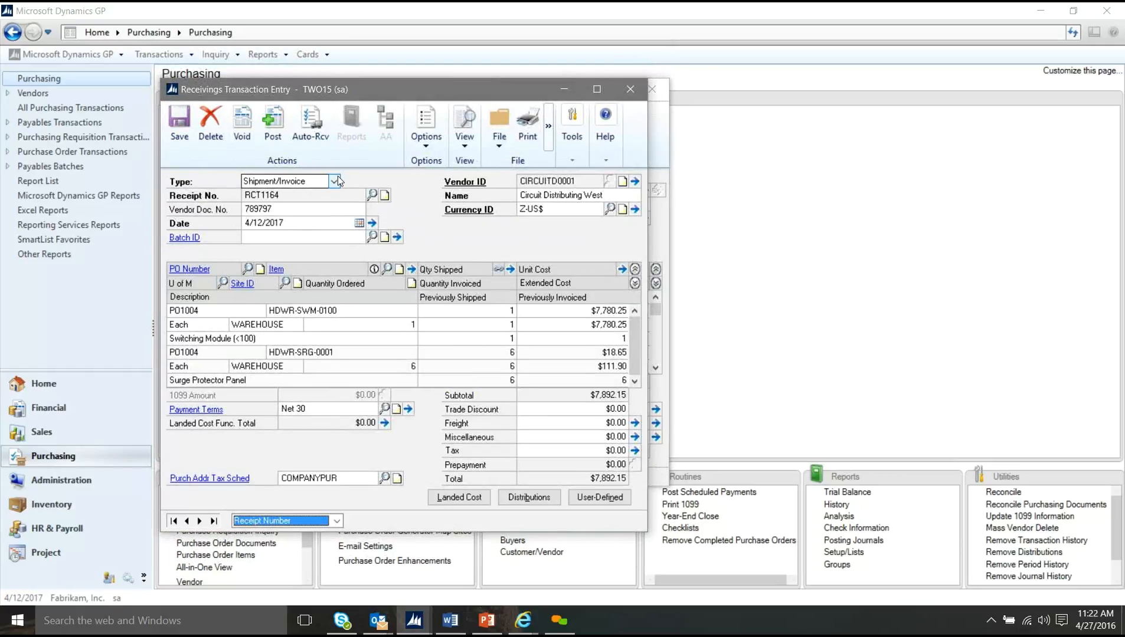
Step: Post the receipt without printing the posting reports, and close the Receivings Transaction Entry and Purchase Order Entry windows
click(271, 126)
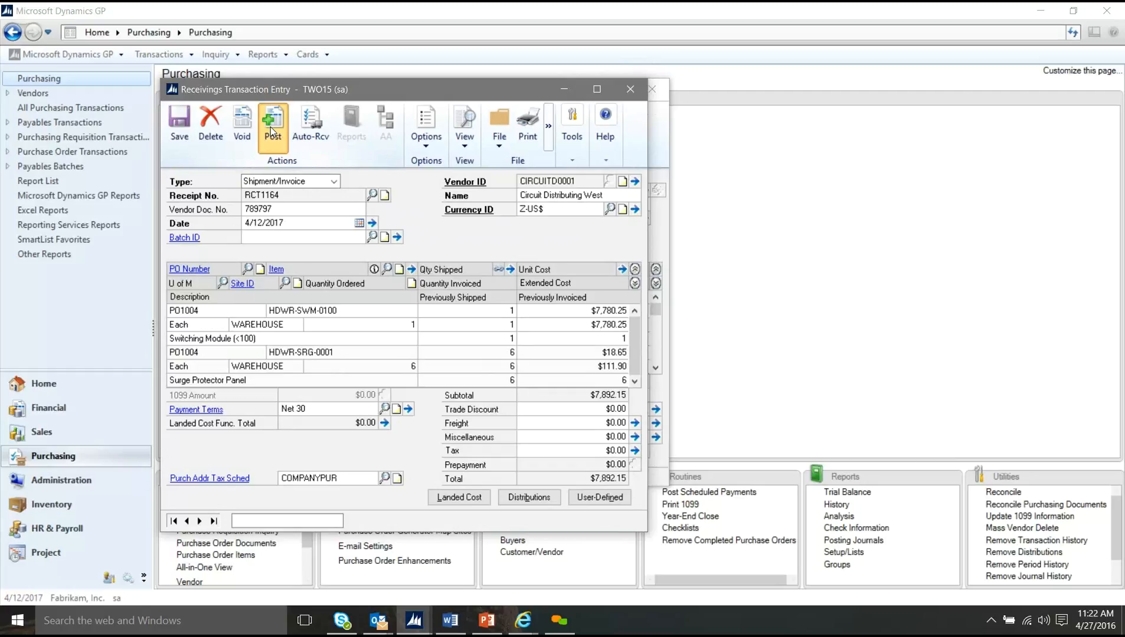
click(630, 89)
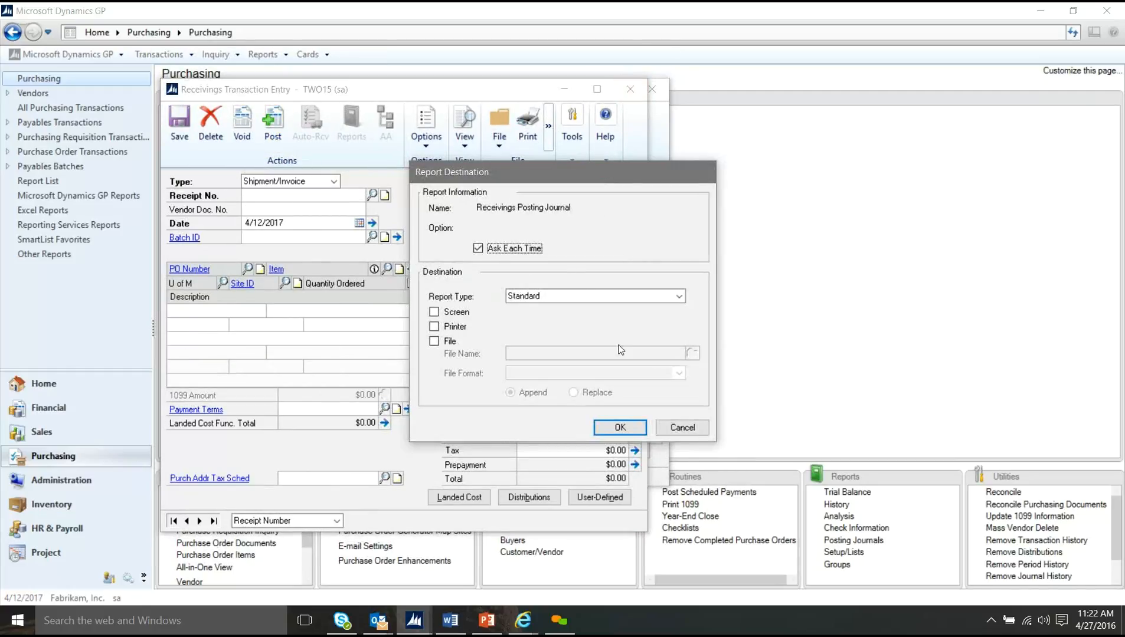
click(688, 430)
click(688, 430)
click(689, 431)
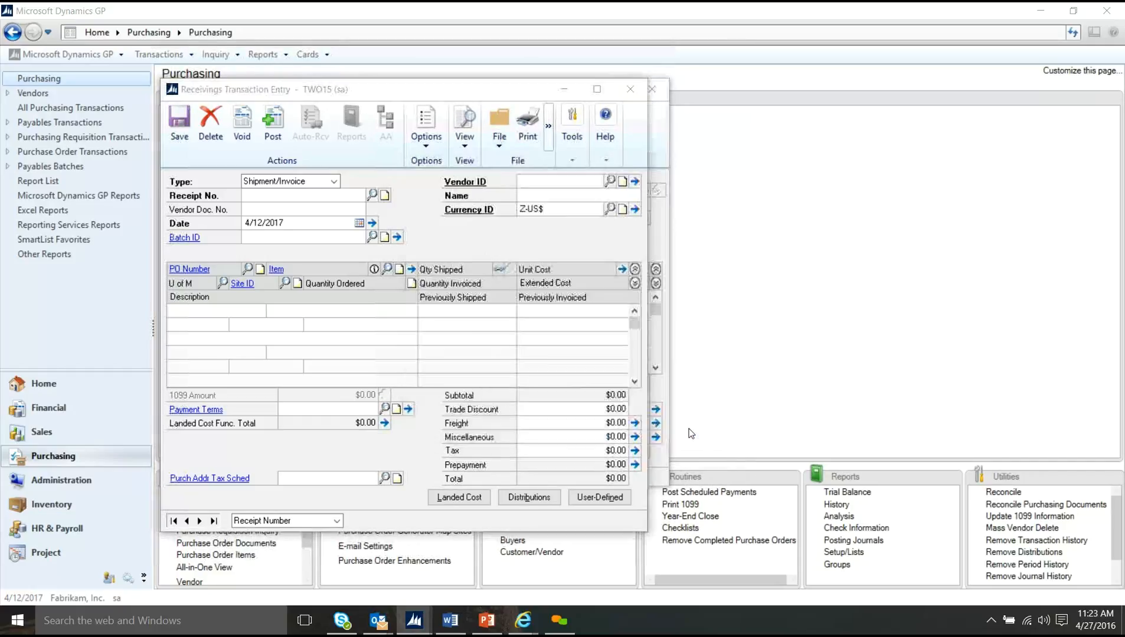
click(688, 431)
click(689, 432)
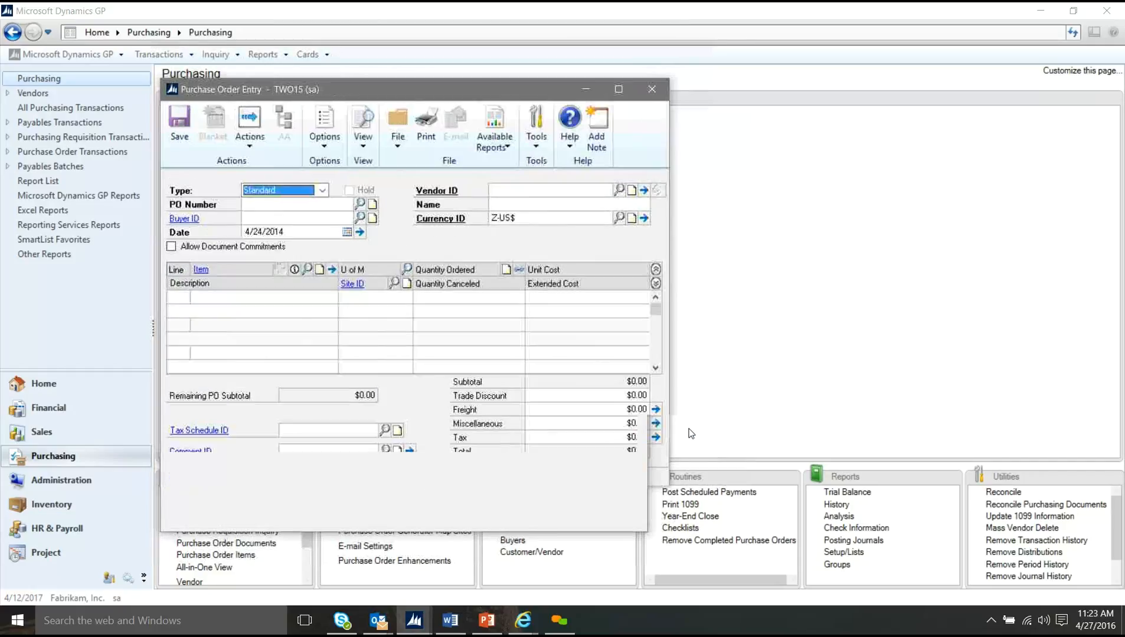
click(652, 92)
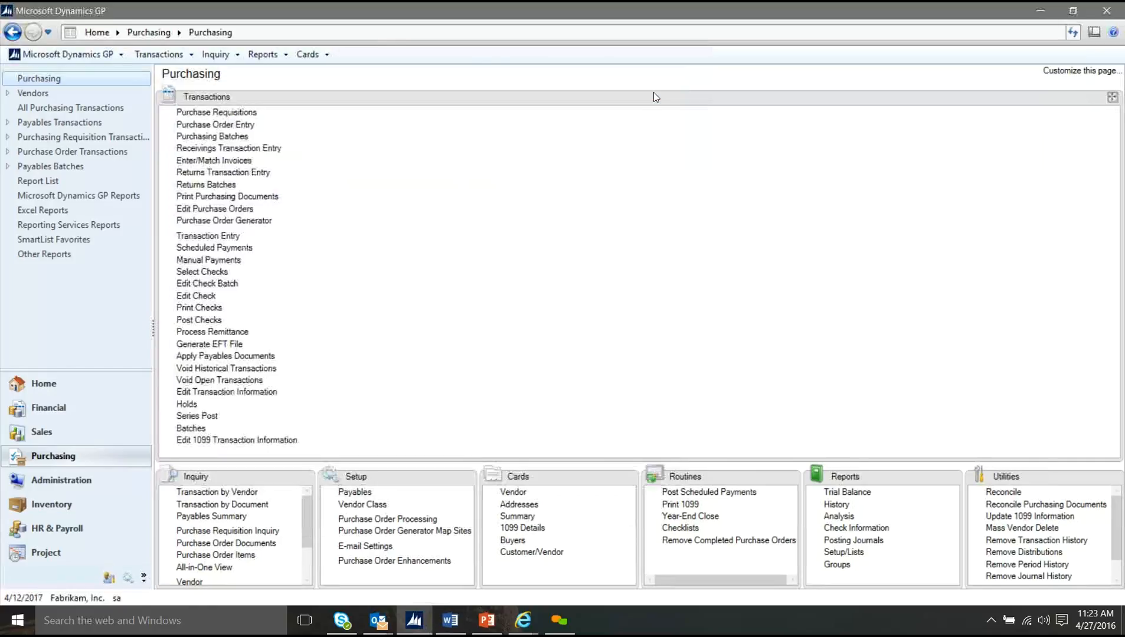
Step: Go to the Financial area, show the cards list, and open the general information card for fixed assets
click(73, 418)
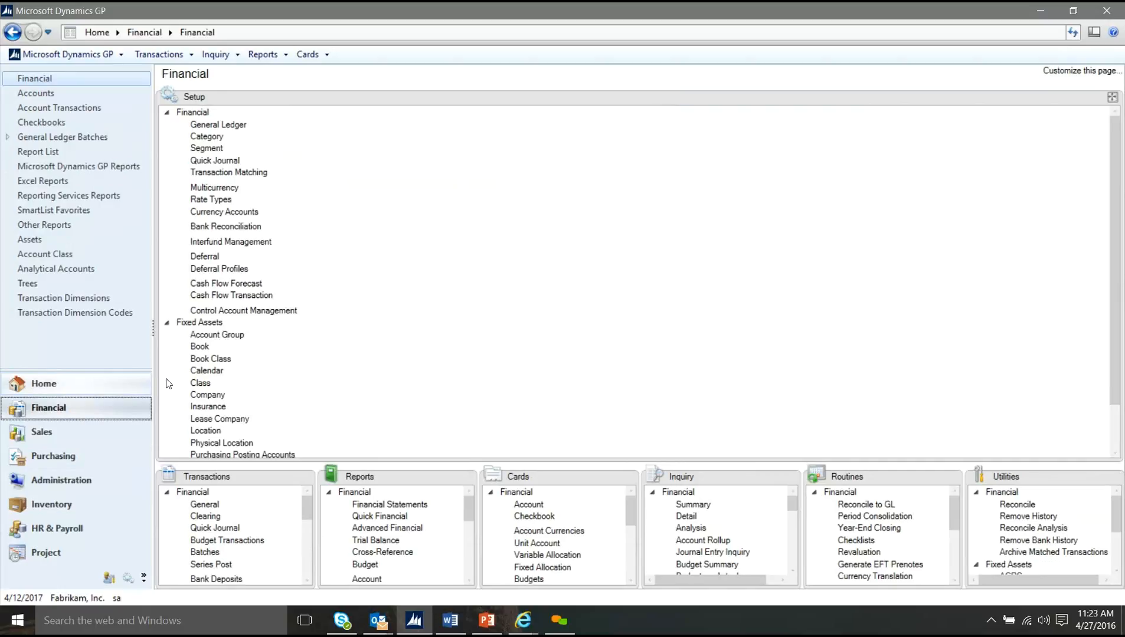
click(628, 476)
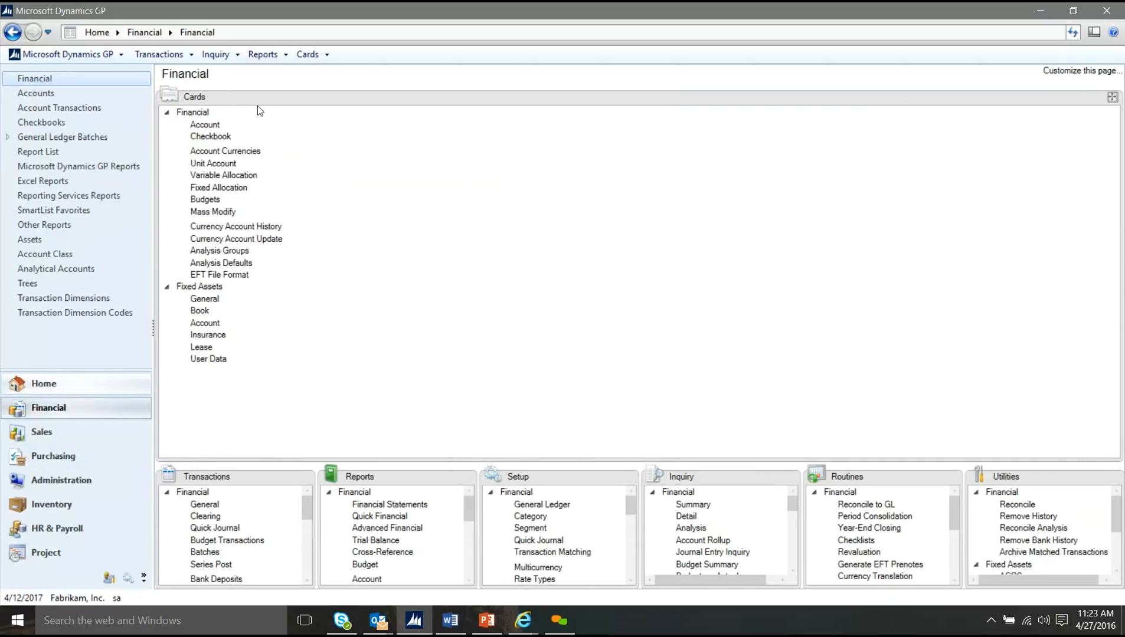
click(203, 299)
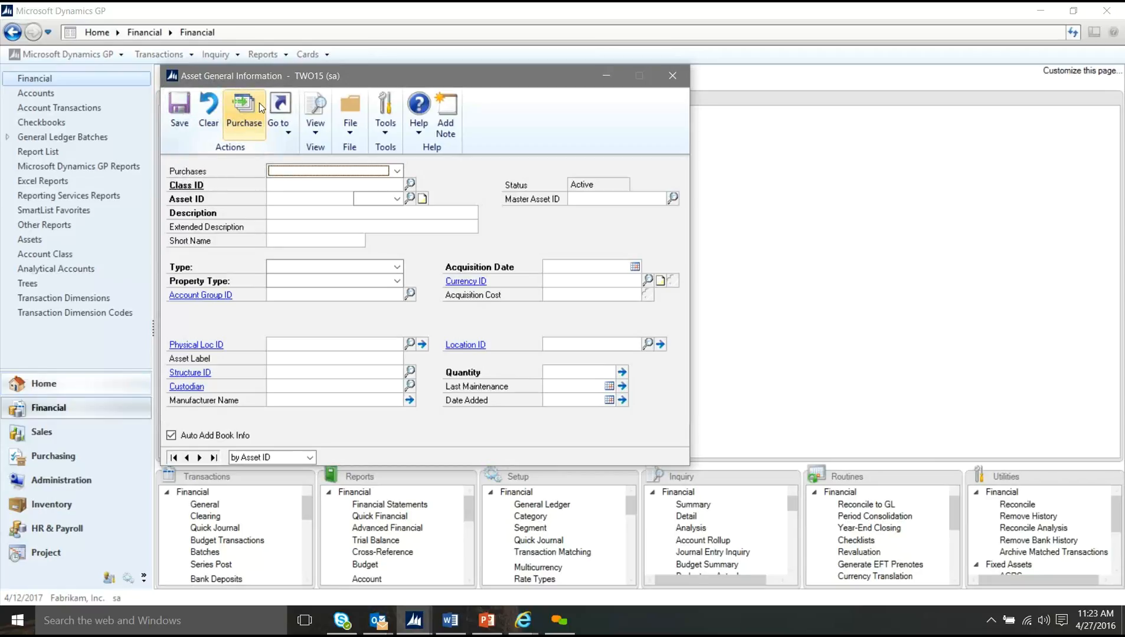
Step: Check the last asset ID in use in the asset lookup and enter 00026 as the new asset's ID
click(285, 204)
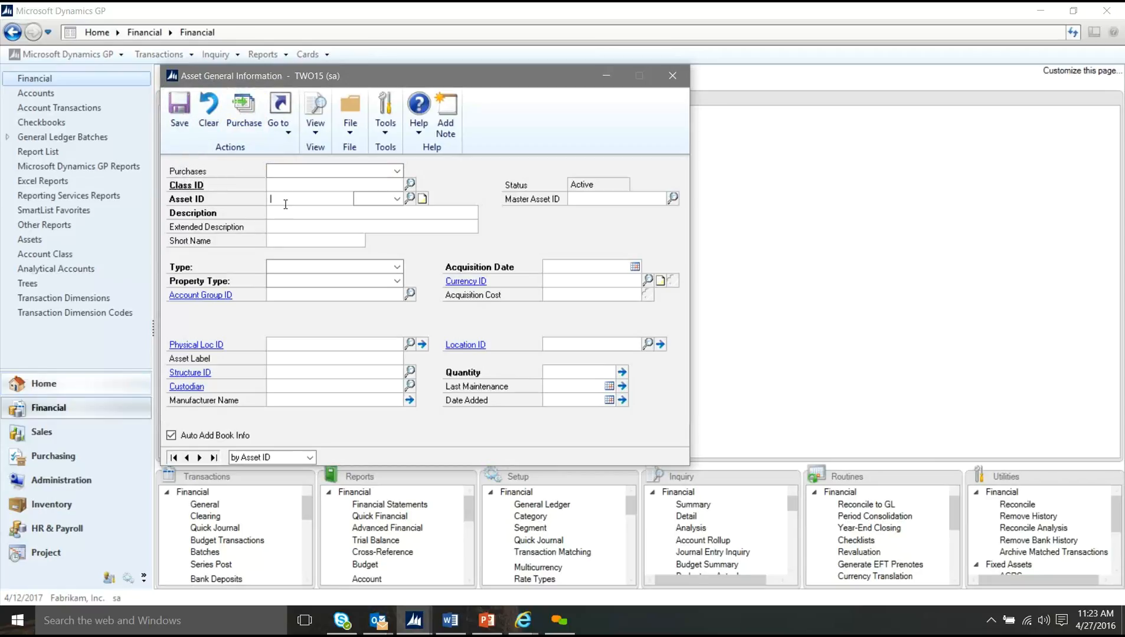
click(410, 198)
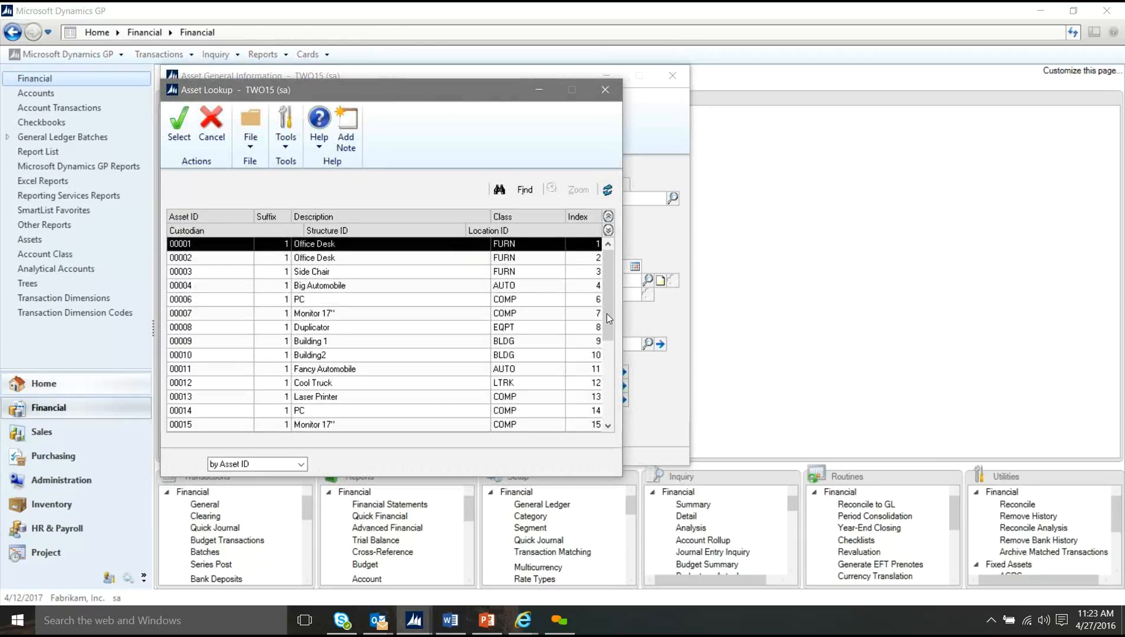
scroll(606, 314, down, 4)
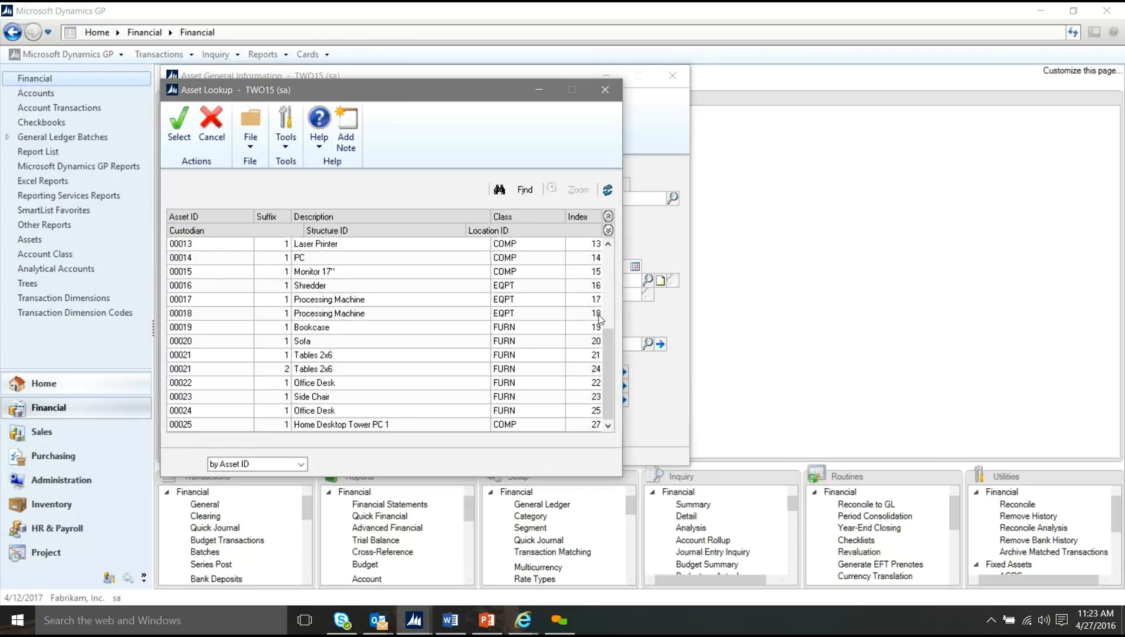
click(605, 90)
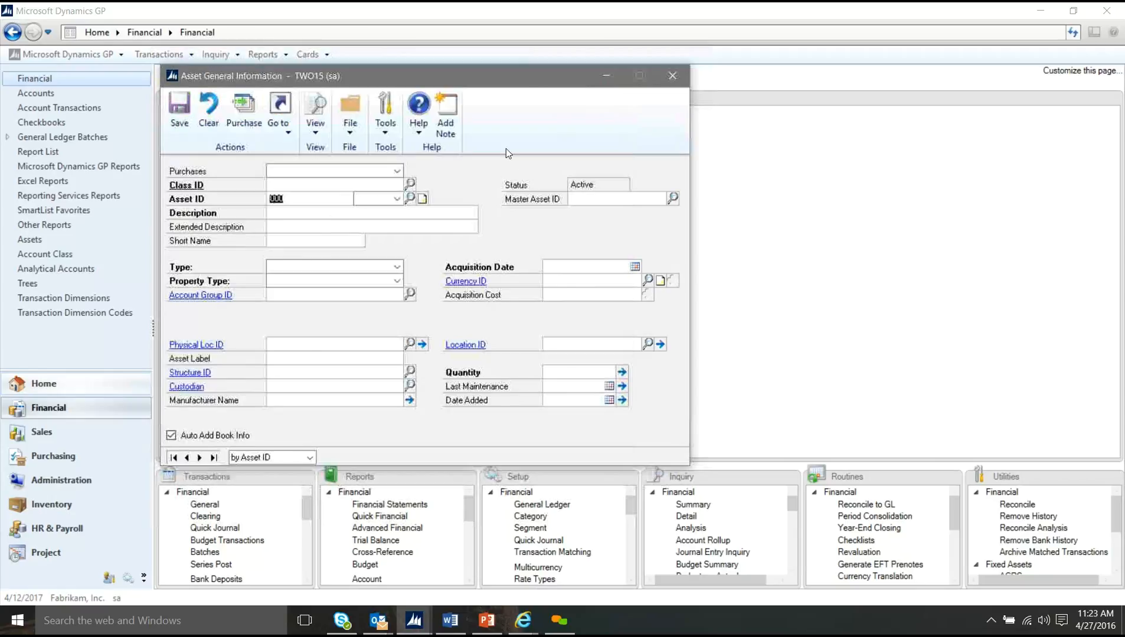
click(295, 198)
text(26)
key(Tab)
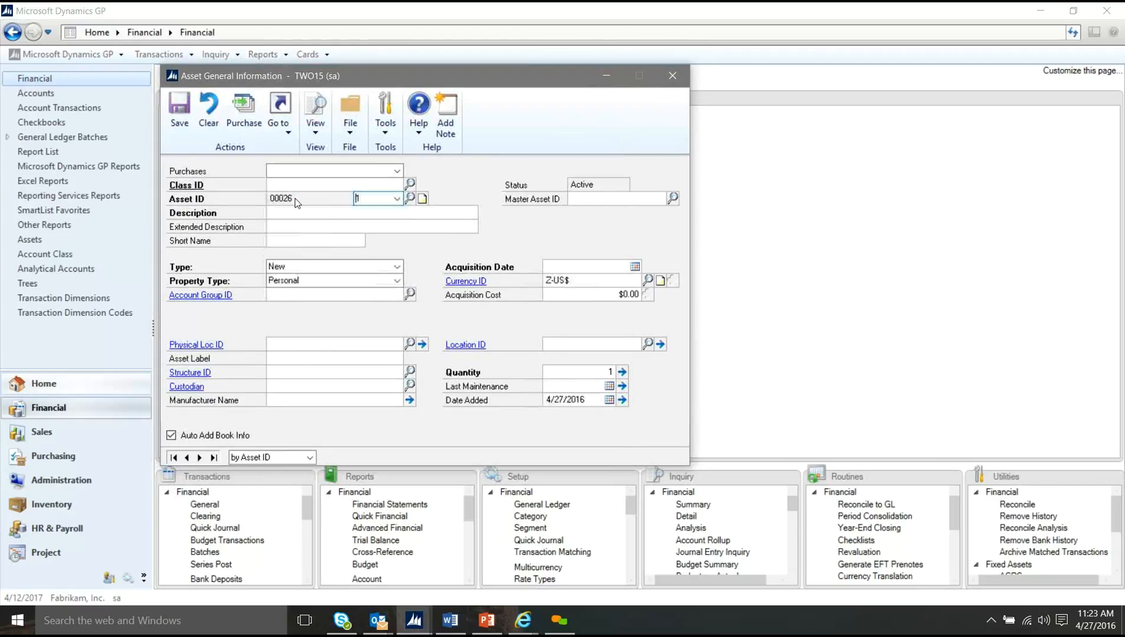
Step: Link the purchase transaction of receipt RCT1164 to the new asset and assign the asset to the EQPT class
click(245, 109)
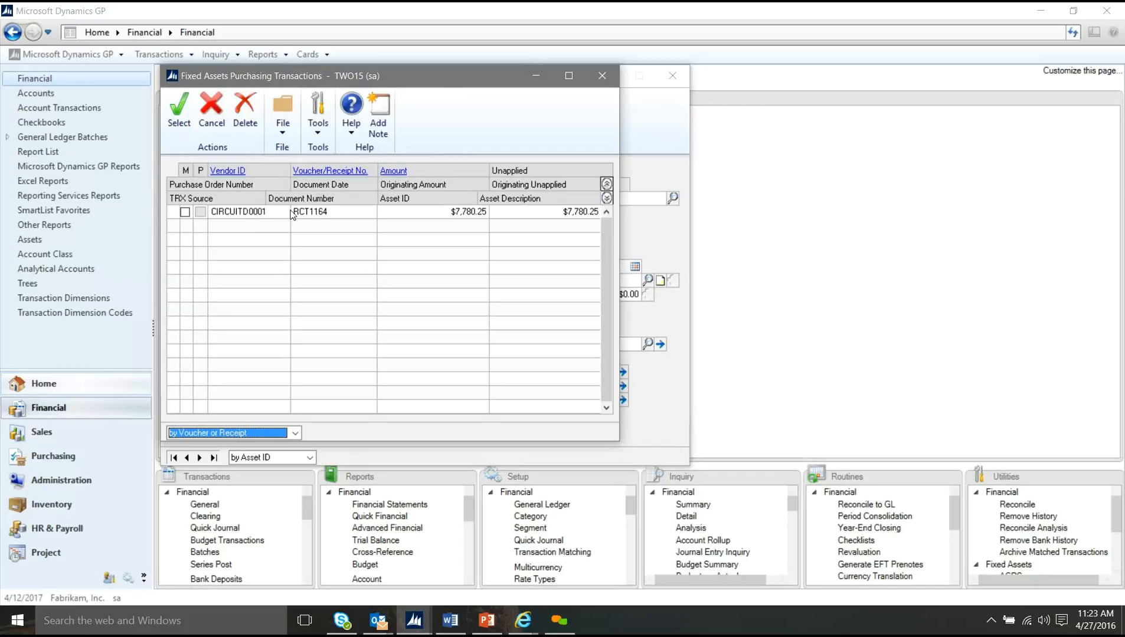
click(187, 213)
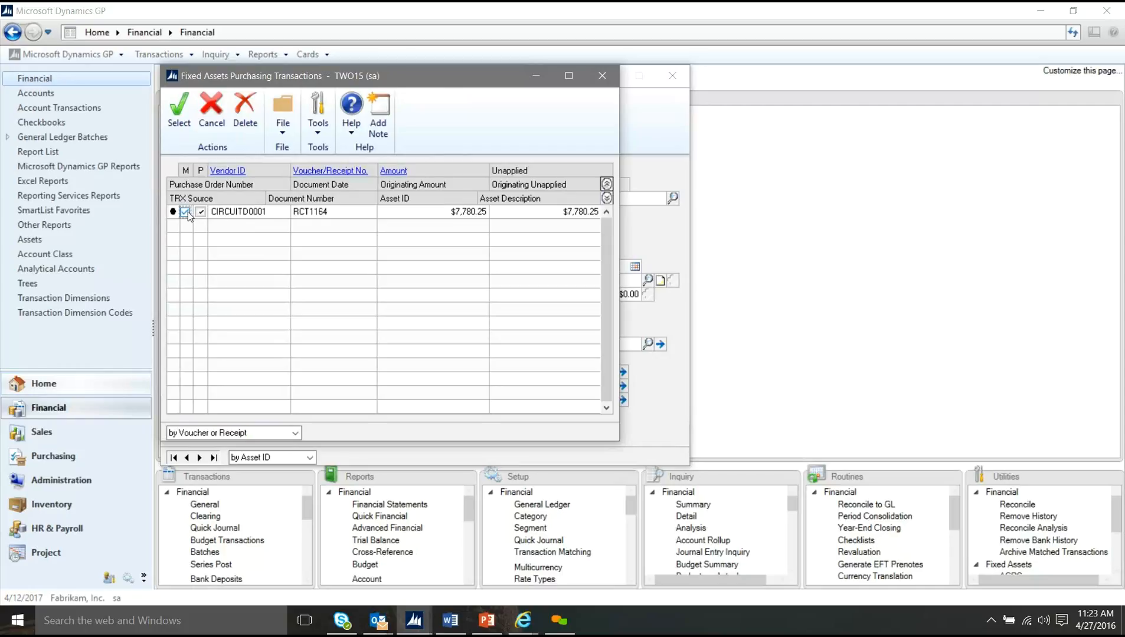
click(180, 119)
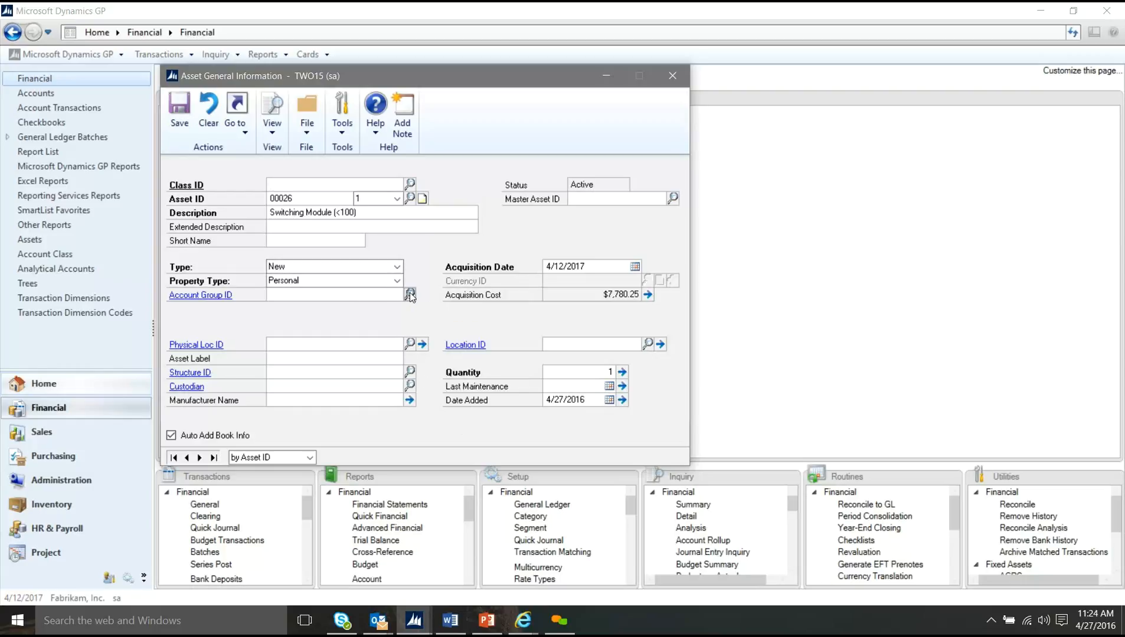
click(409, 184)
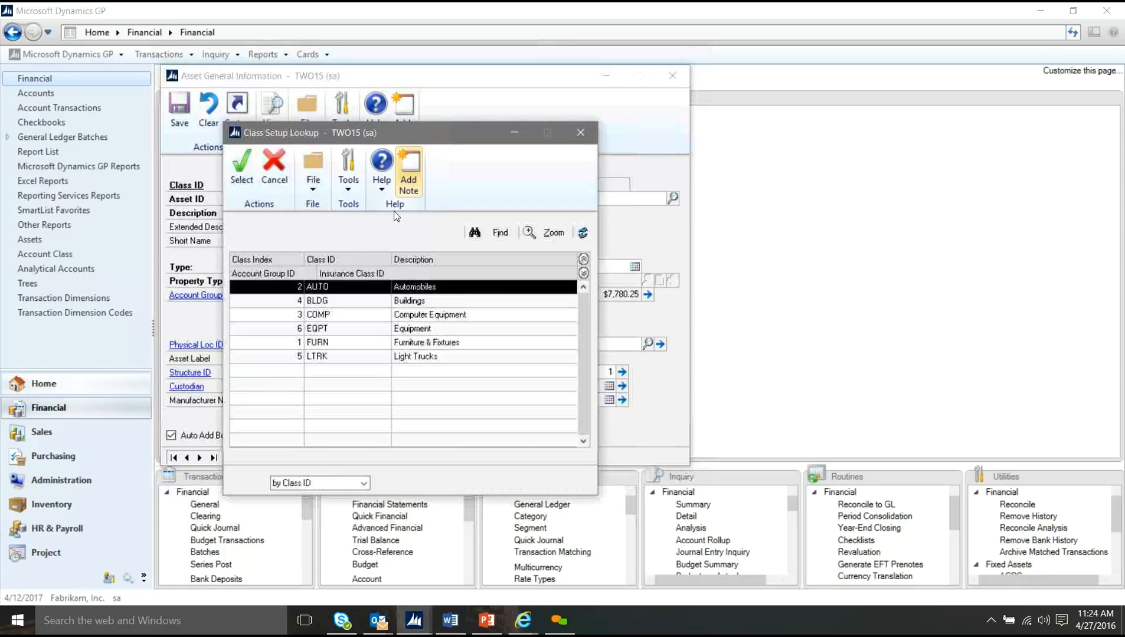
double_click(373, 329)
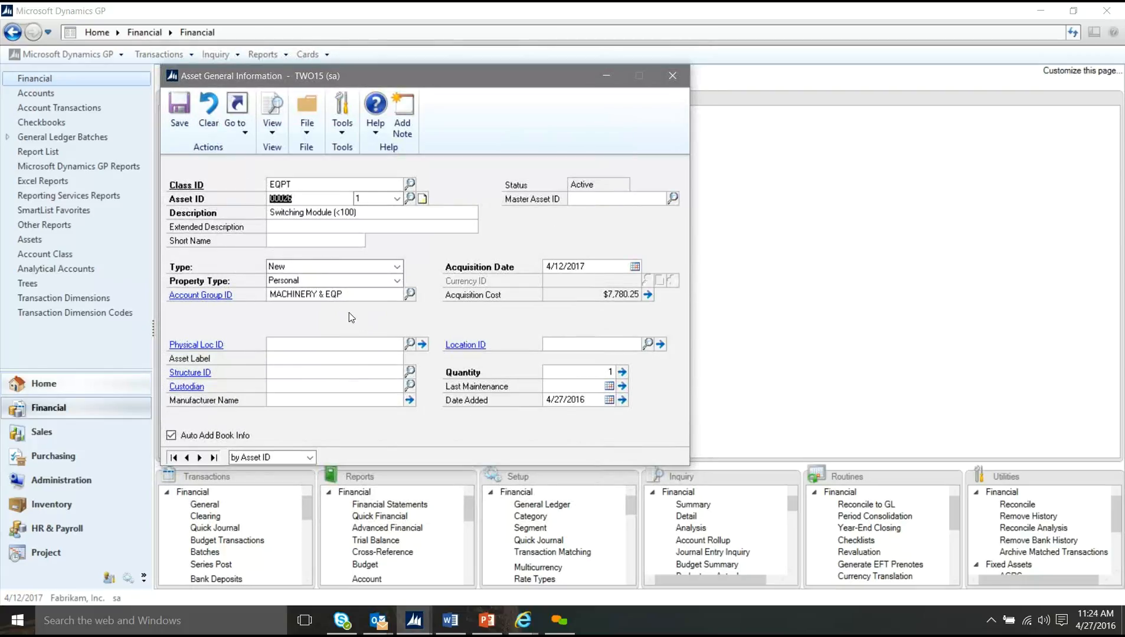
Step: Review the class setup of EQPT, including its account group, and save the new asset
click(187, 189)
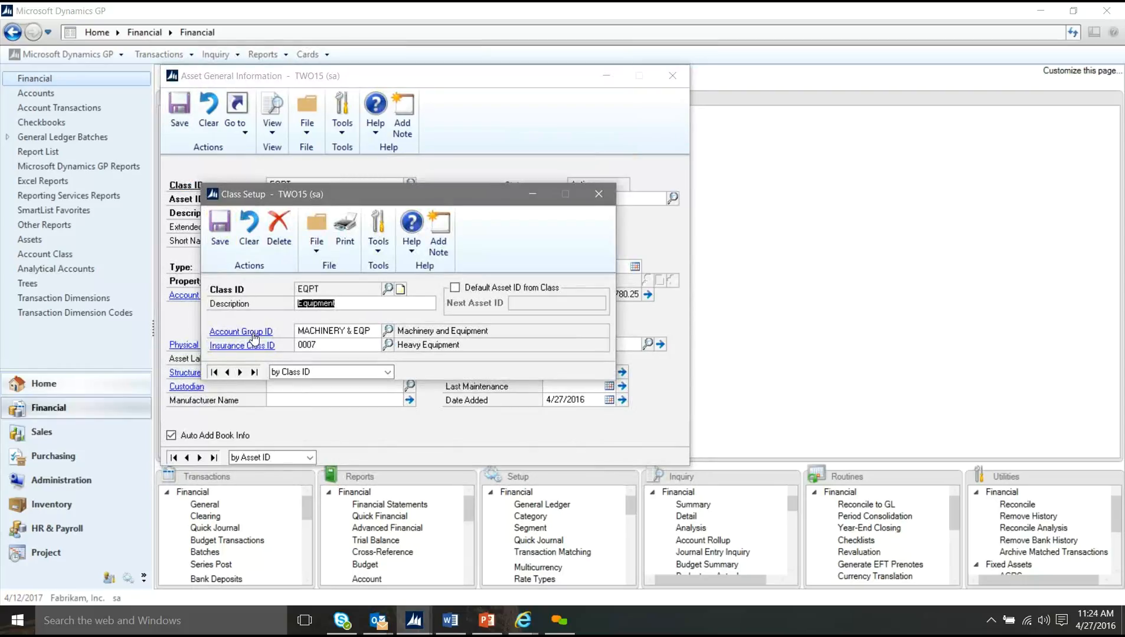
click(598, 194)
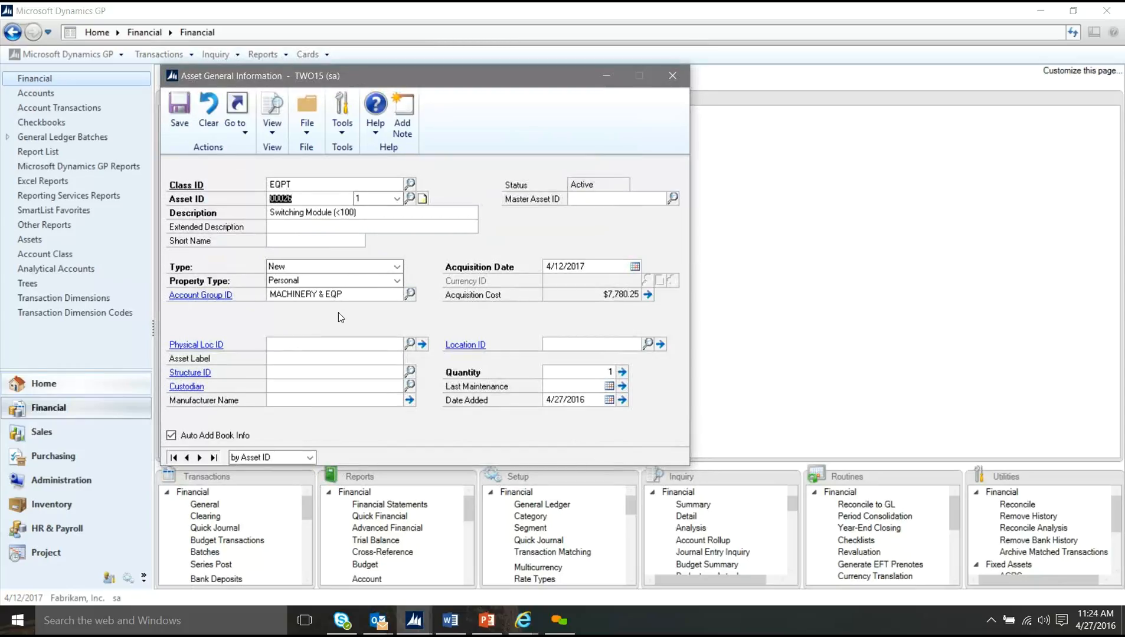
click(180, 115)
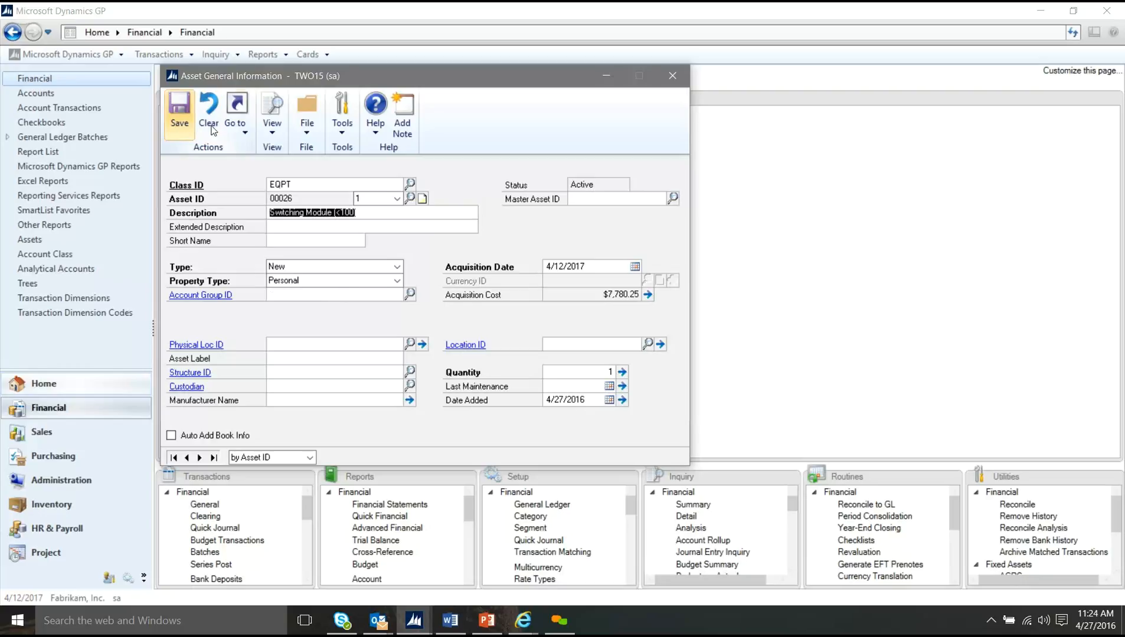
Step: Review the general ledger accounts assigned to asset 00026 and close the Asset Account window
click(242, 133)
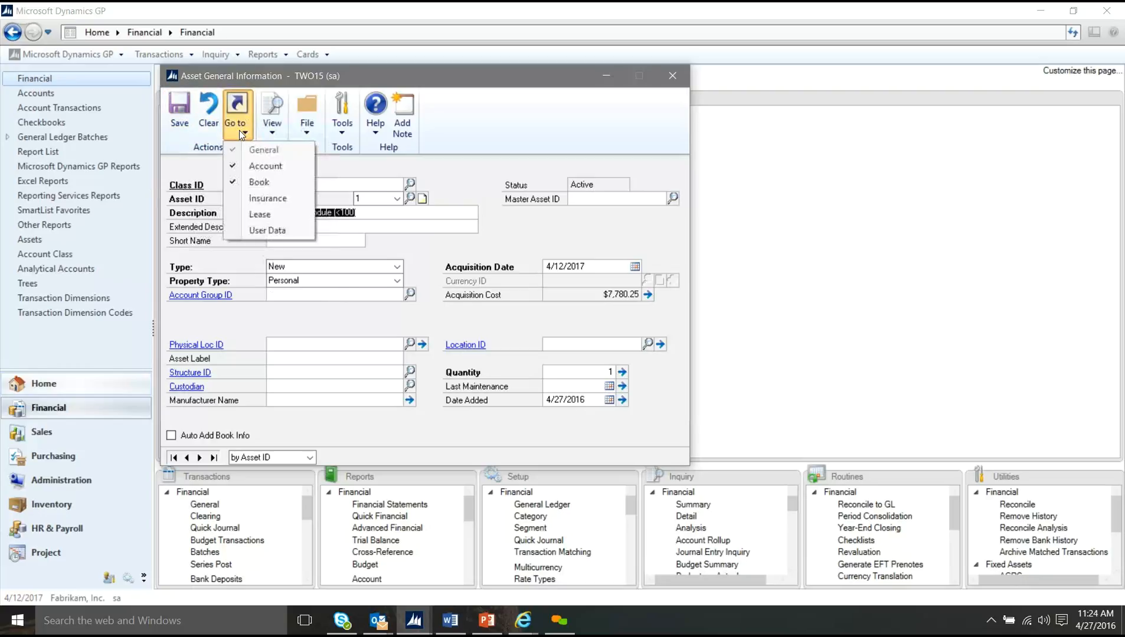
click(253, 167)
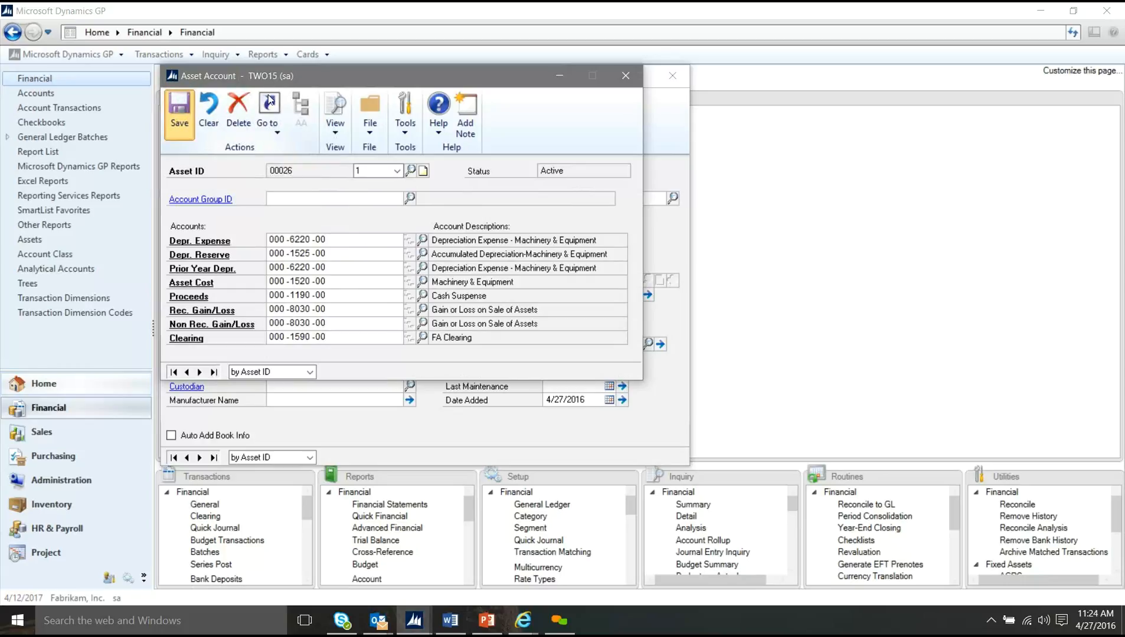
click(621, 80)
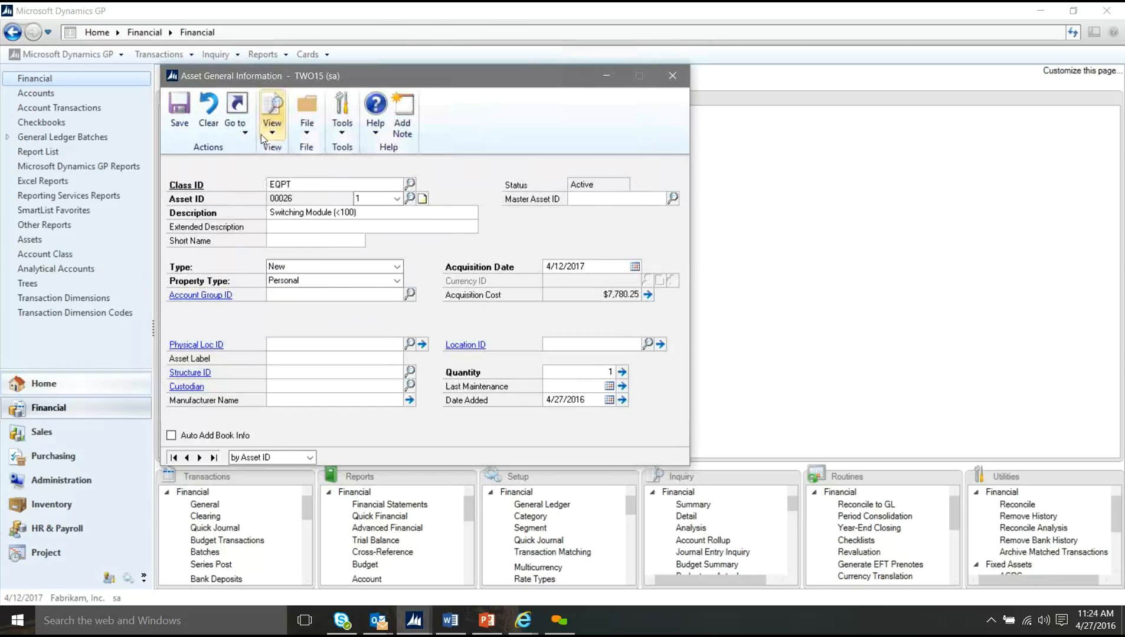
Step: Add the INTERNAL book to asset 00026 with its default depreciation settings, save it and close the asset windows
click(241, 131)
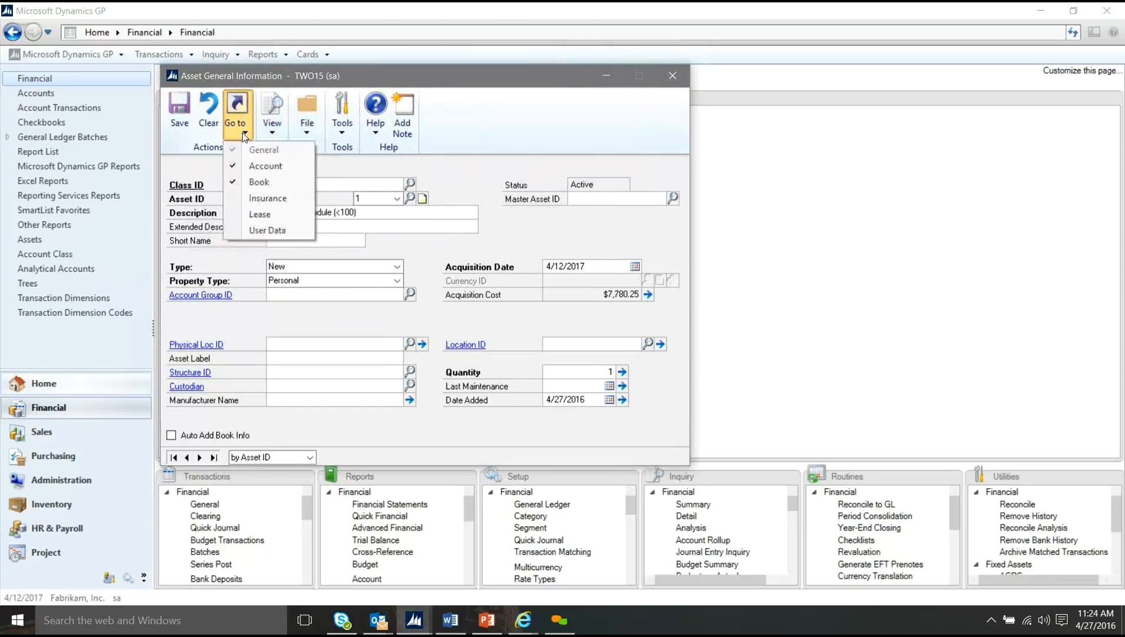
click(264, 187)
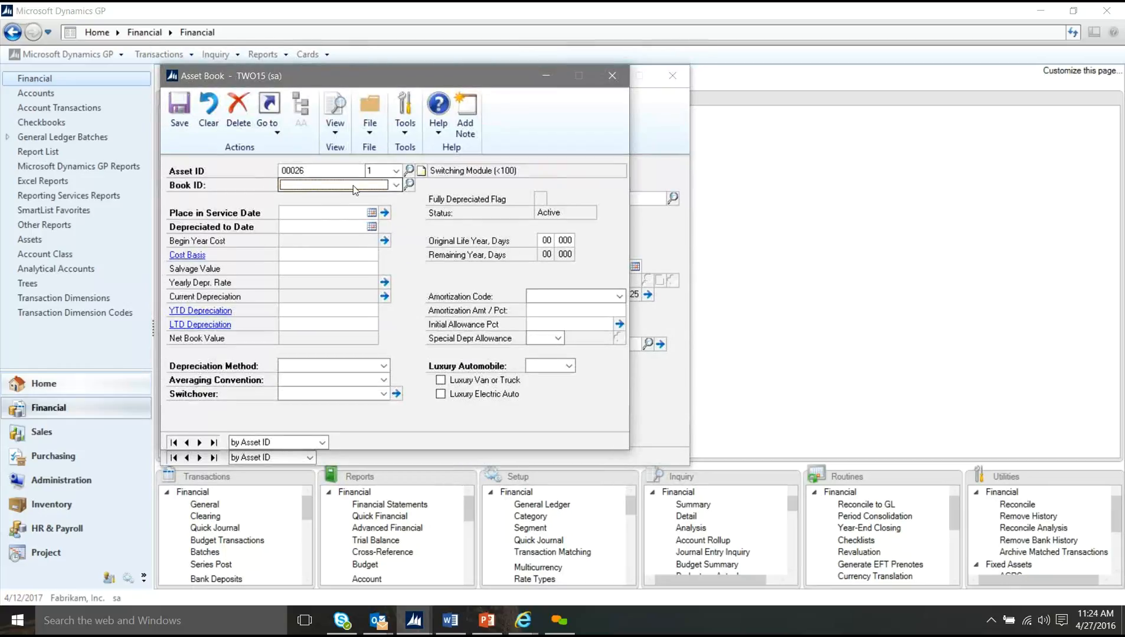
click(397, 187)
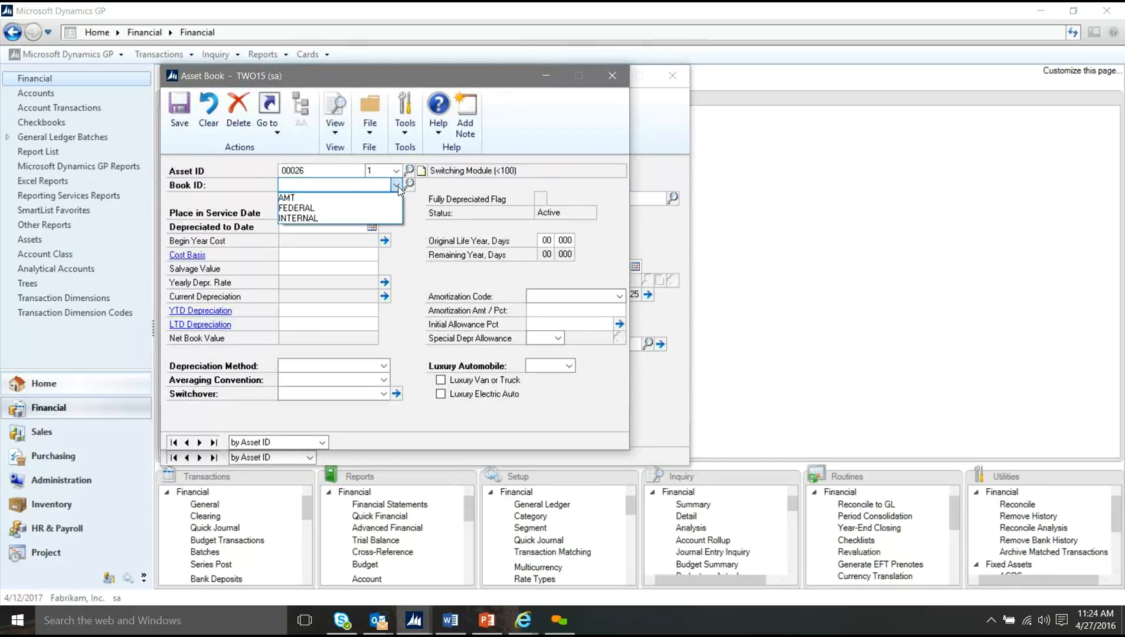
click(372, 218)
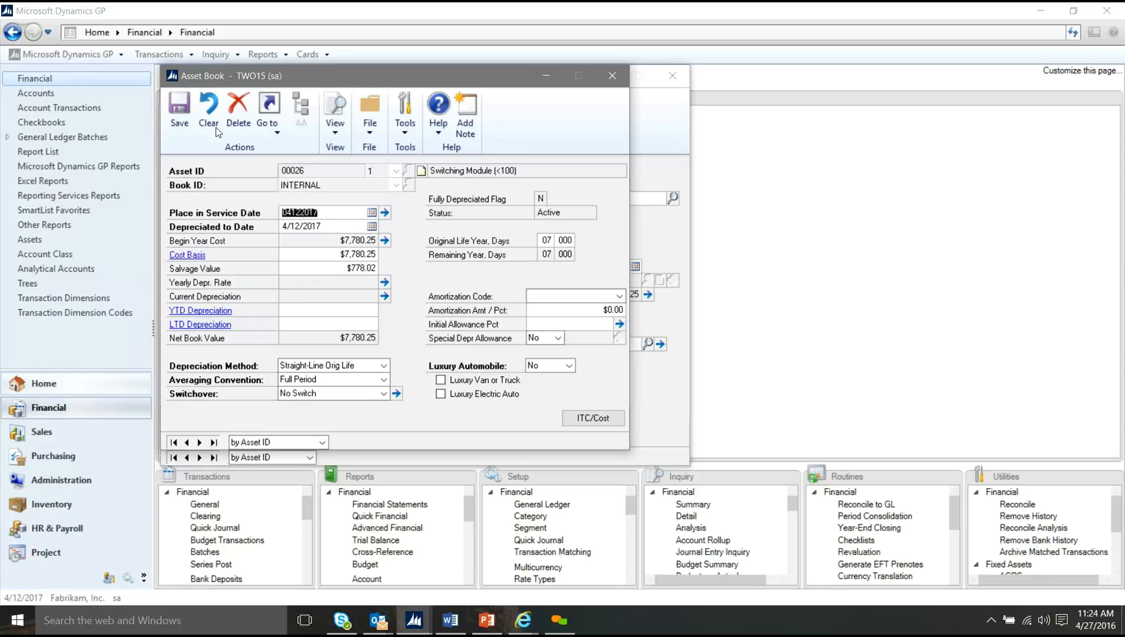
click(181, 112)
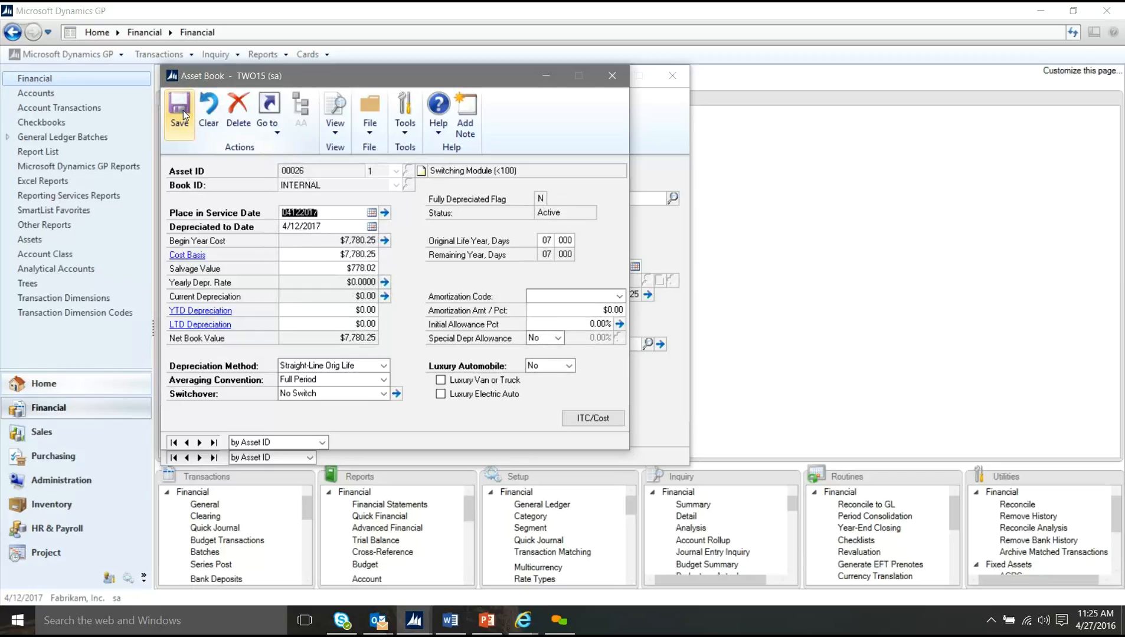
click(612, 76)
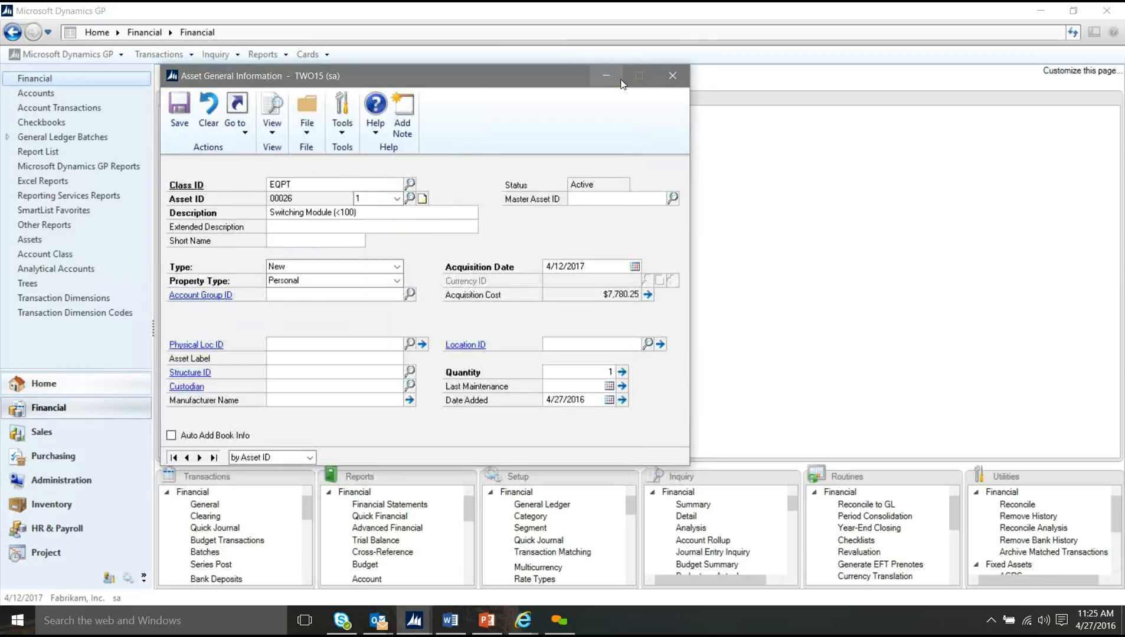
click(672, 75)
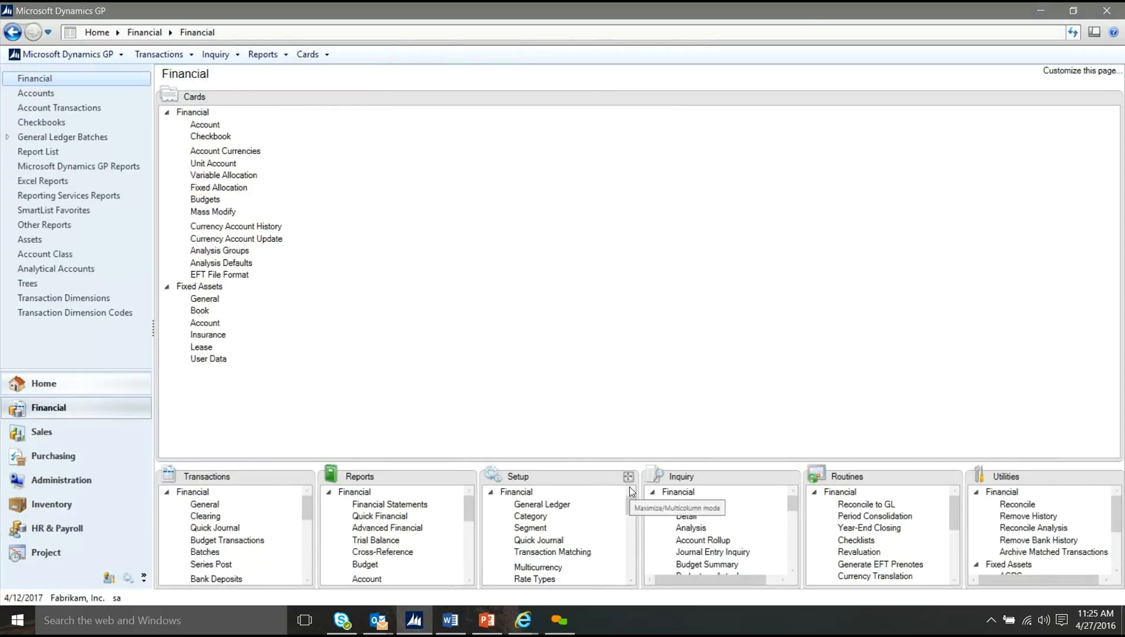
Step: Look up the book class setup of the INTERNAL book for class FURN and browse to the EQPT class
click(628, 479)
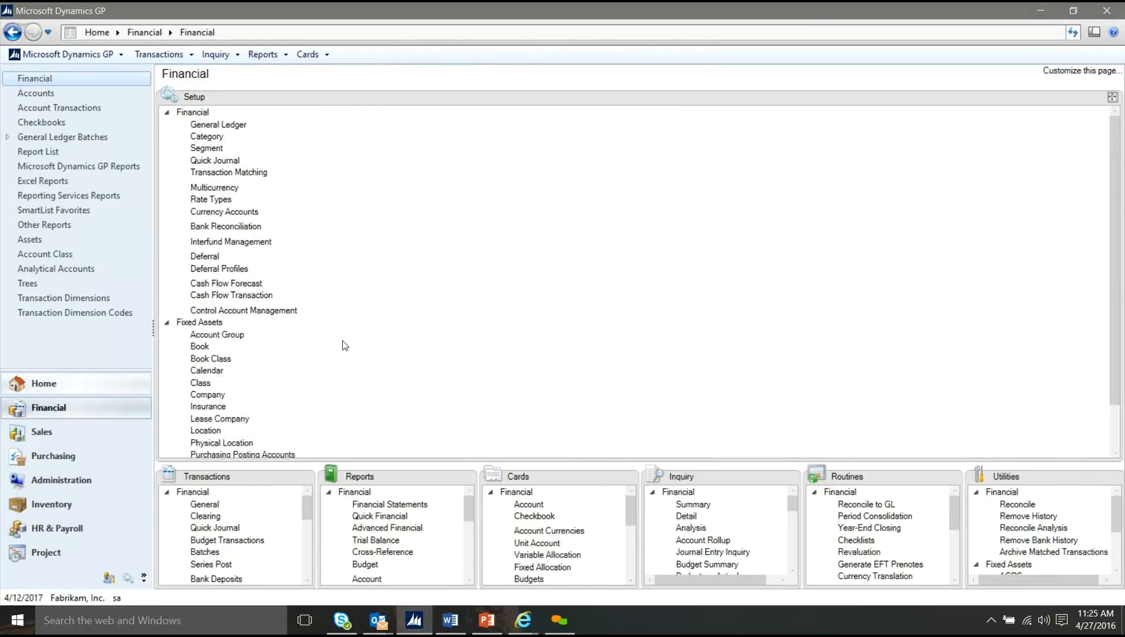
click(226, 361)
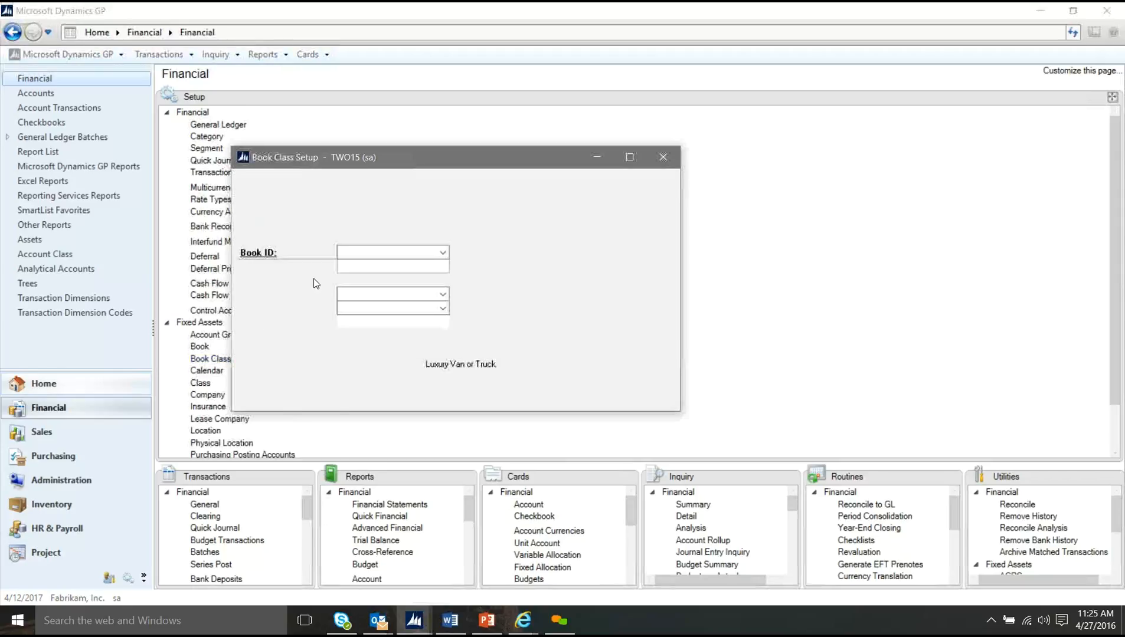
click(441, 254)
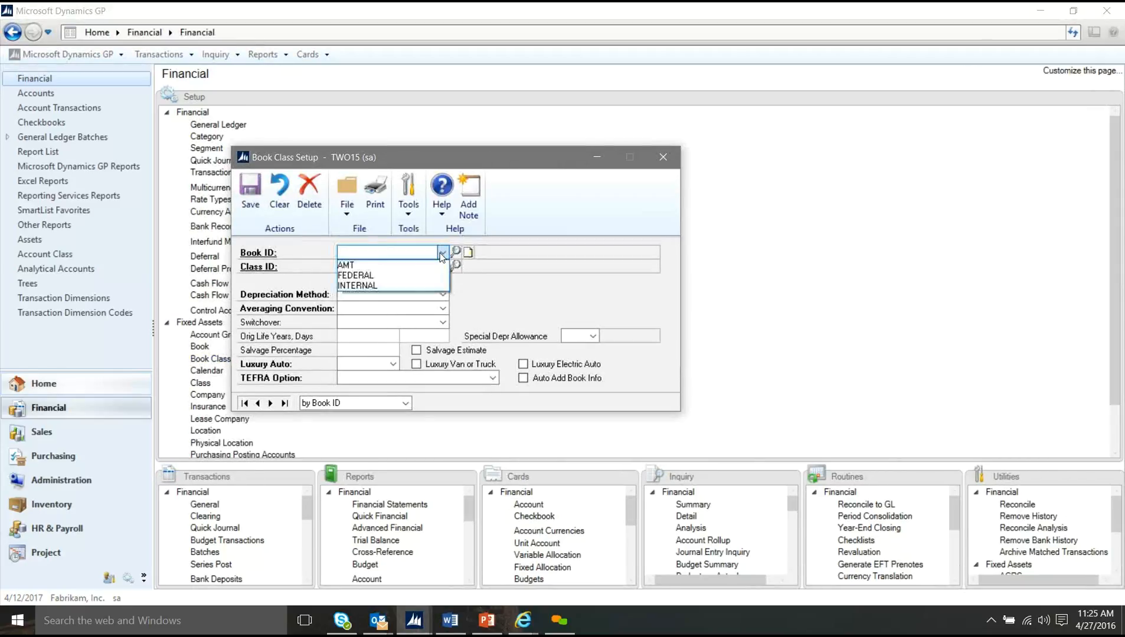
click(424, 284)
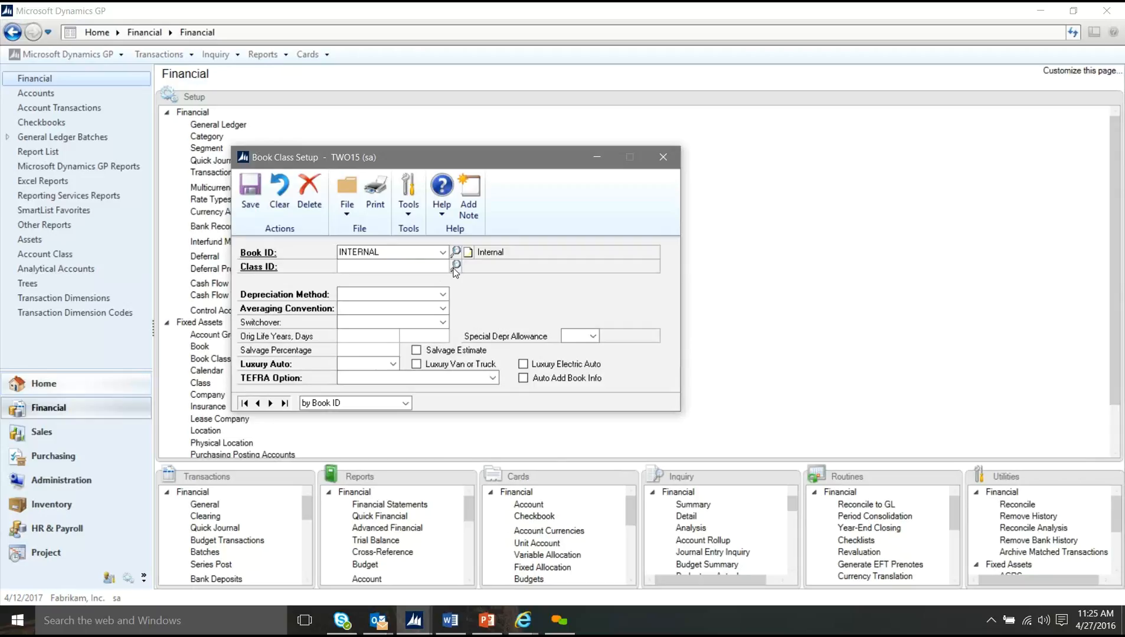
click(455, 266)
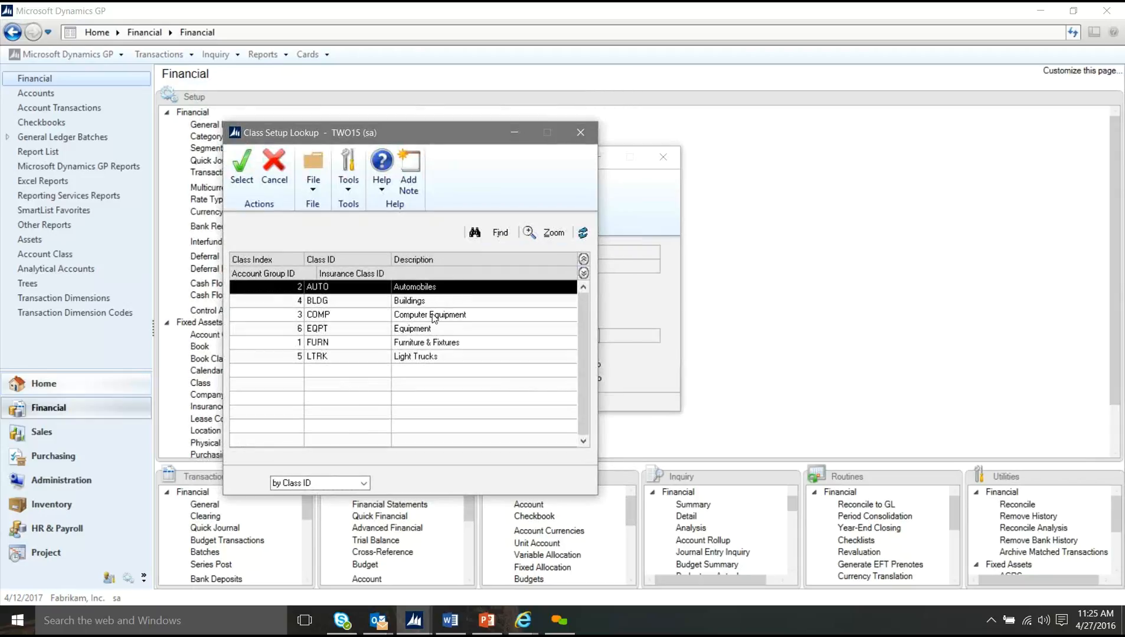
double_click(416, 341)
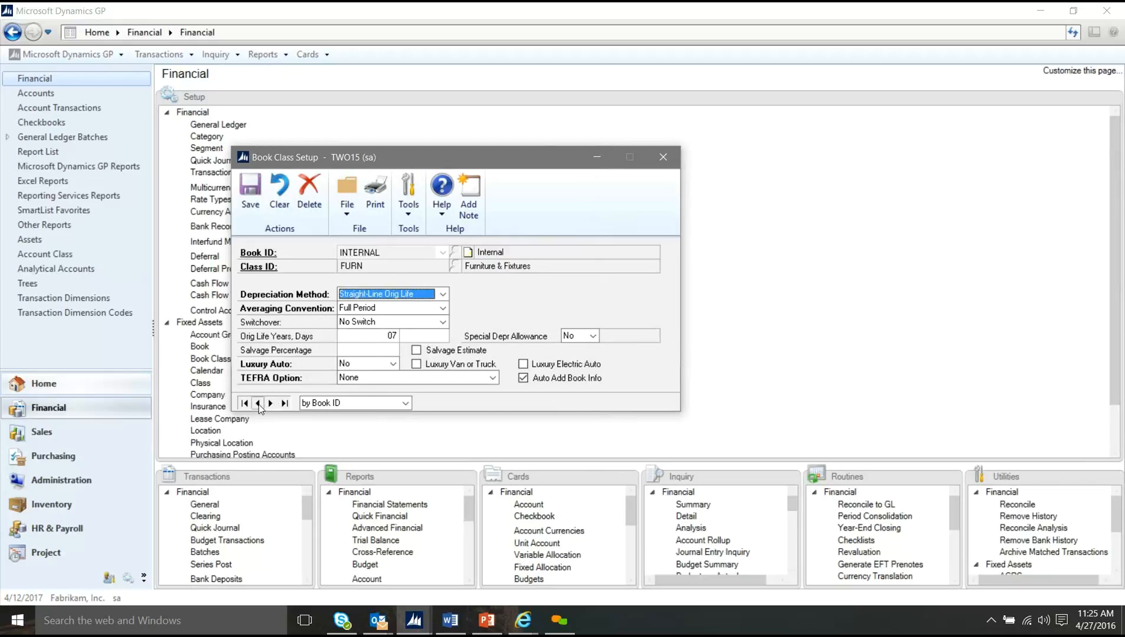
click(257, 404)
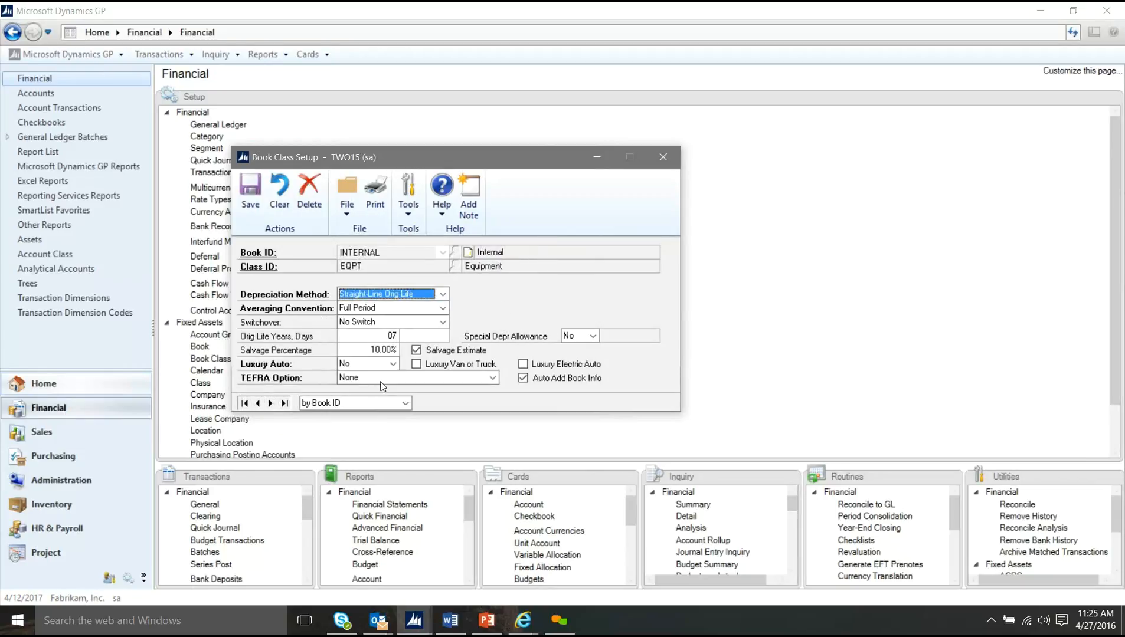
Step: Examine the depreciation methods available for the EQPT class in the INTERNAL book and close the book class setup
click(444, 295)
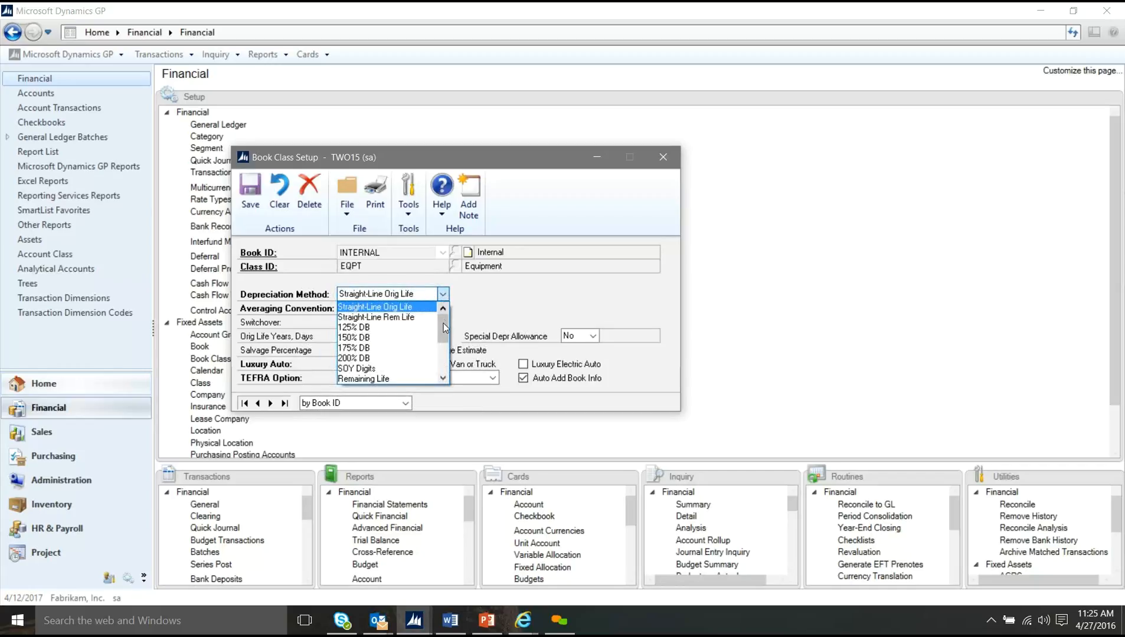
drag(443, 335, 443, 306)
click(488, 291)
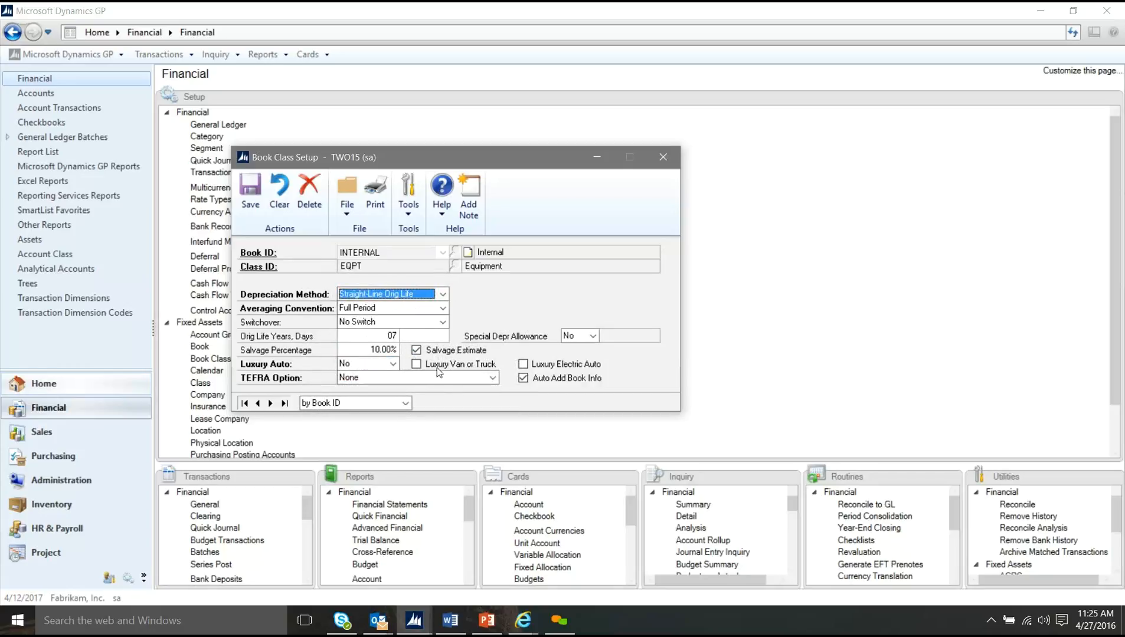
click(663, 158)
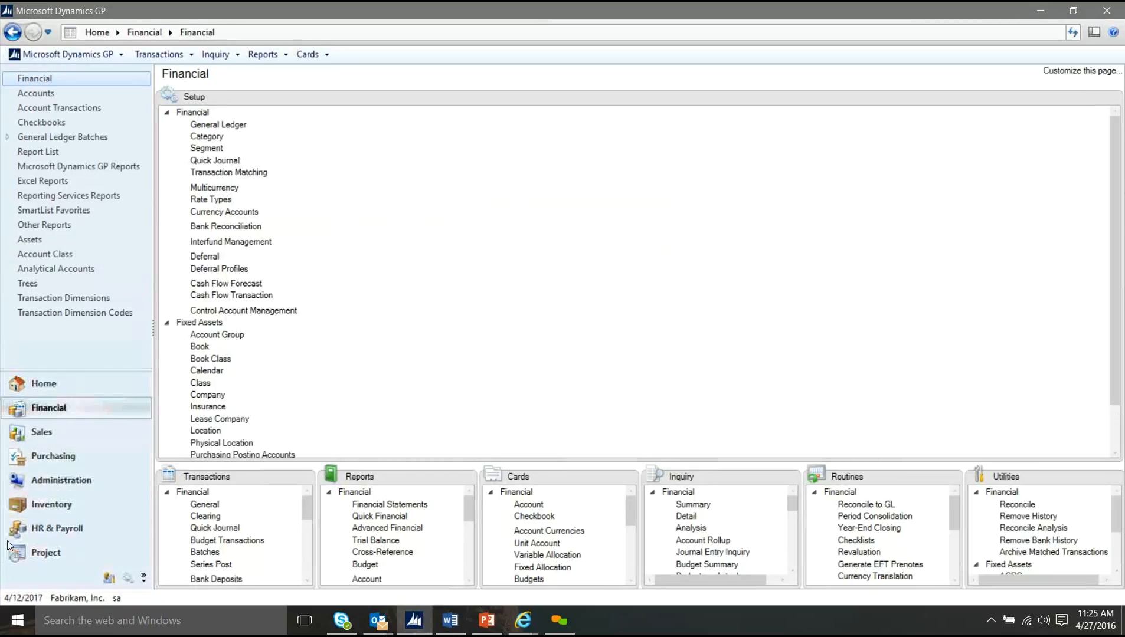
Step: Open the existing payables invoice of vendor AUTOFINA0001 in batch FIXEDASSETS, discarding the blank new transaction
click(49, 457)
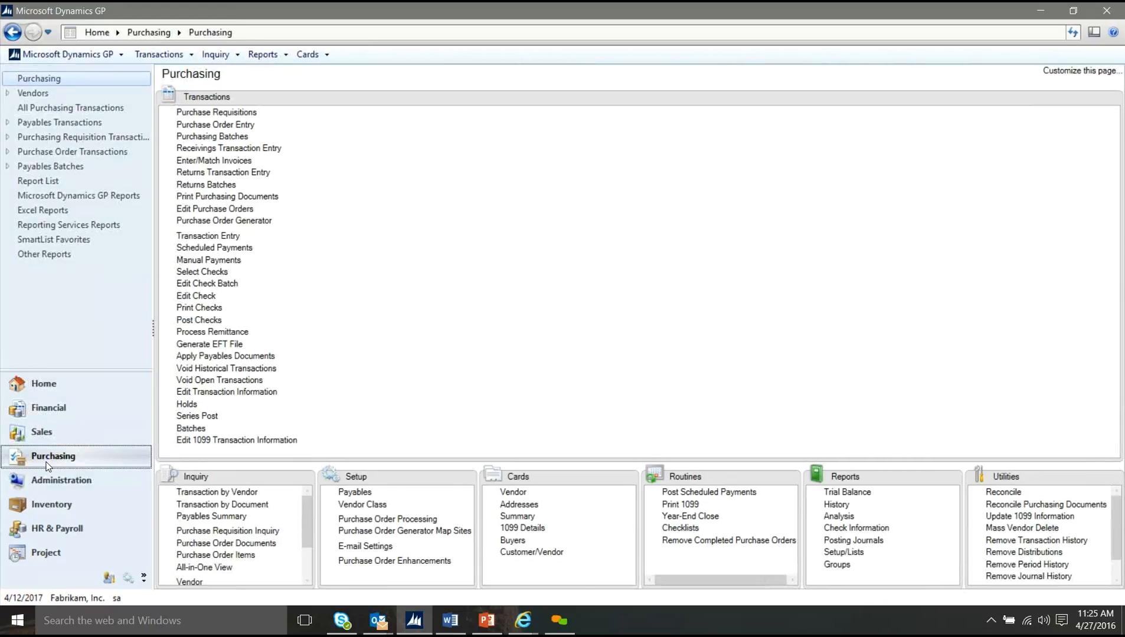
click(216, 236)
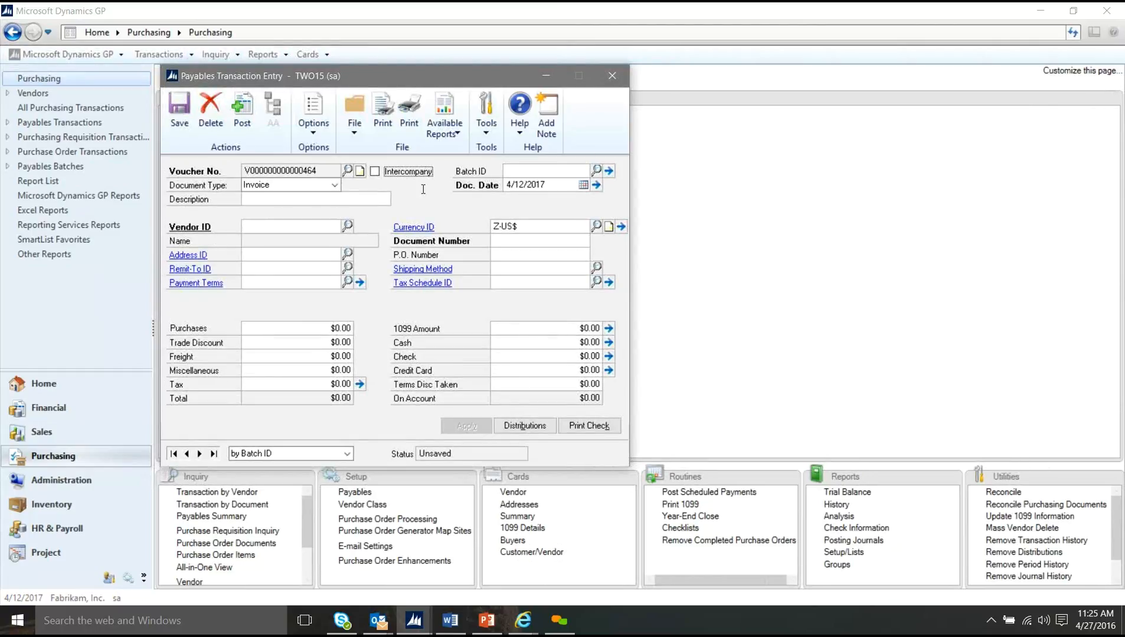
click(596, 171)
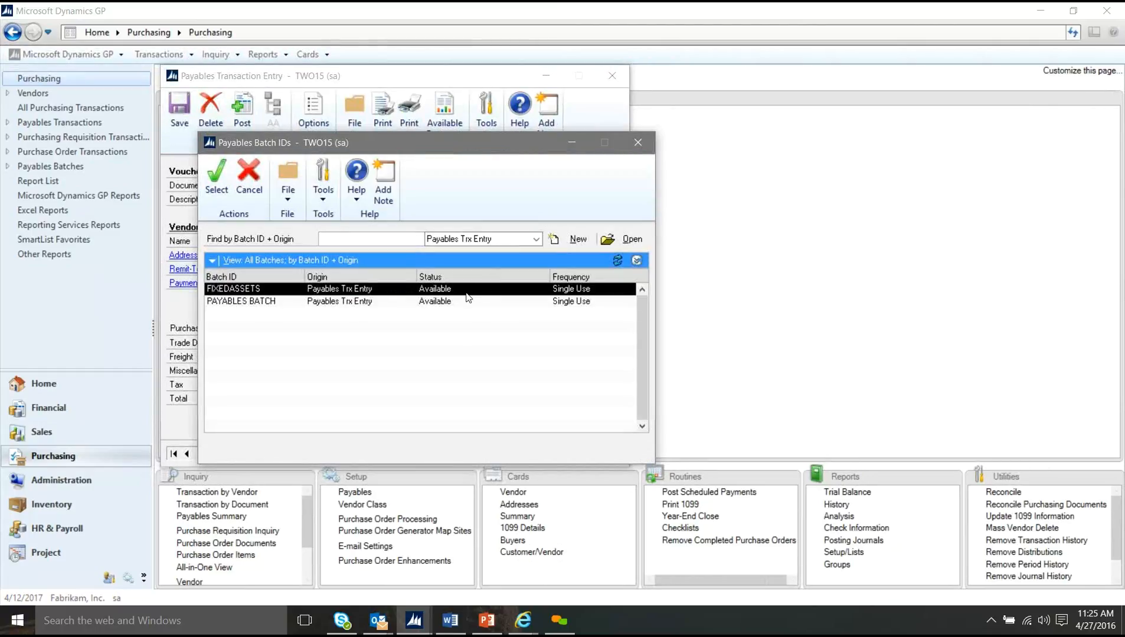
double_click(467, 292)
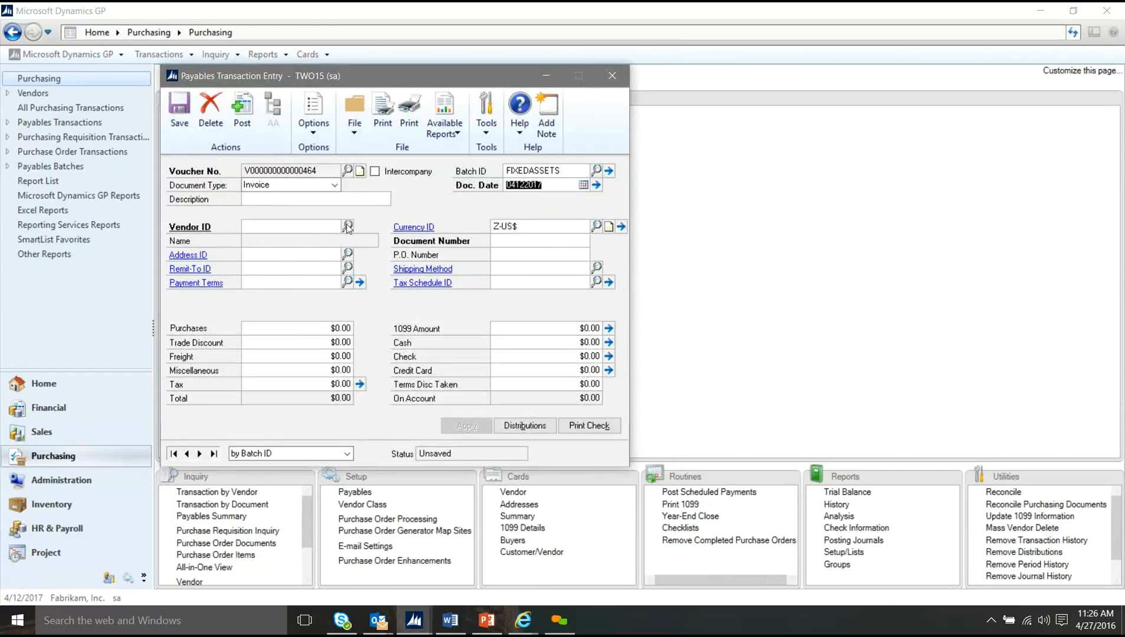
click(346, 171)
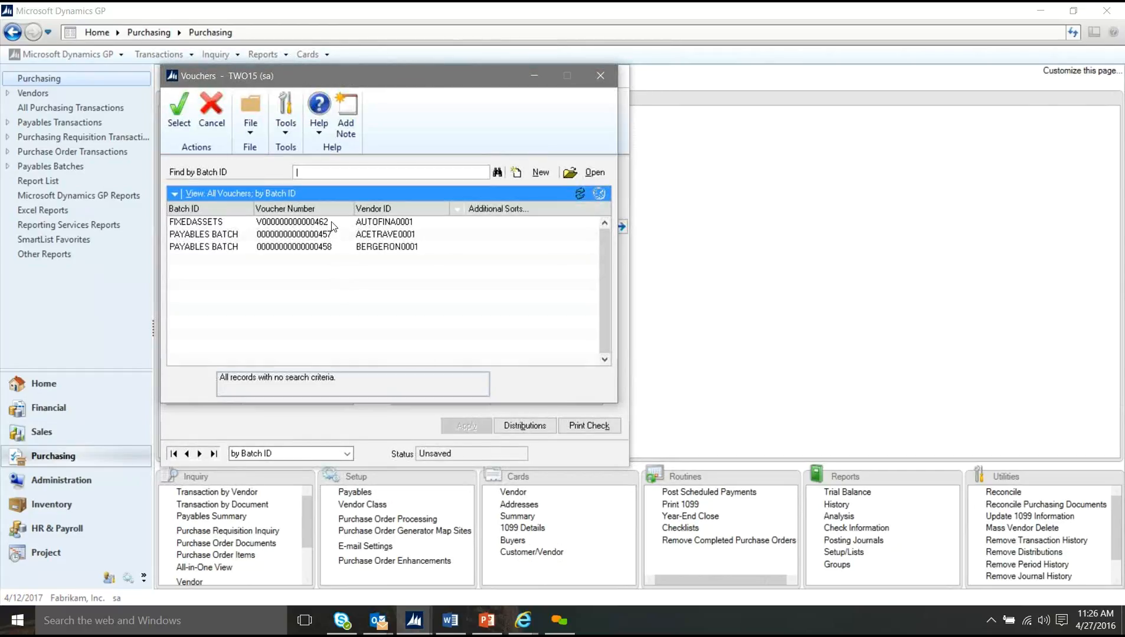
double_click(333, 222)
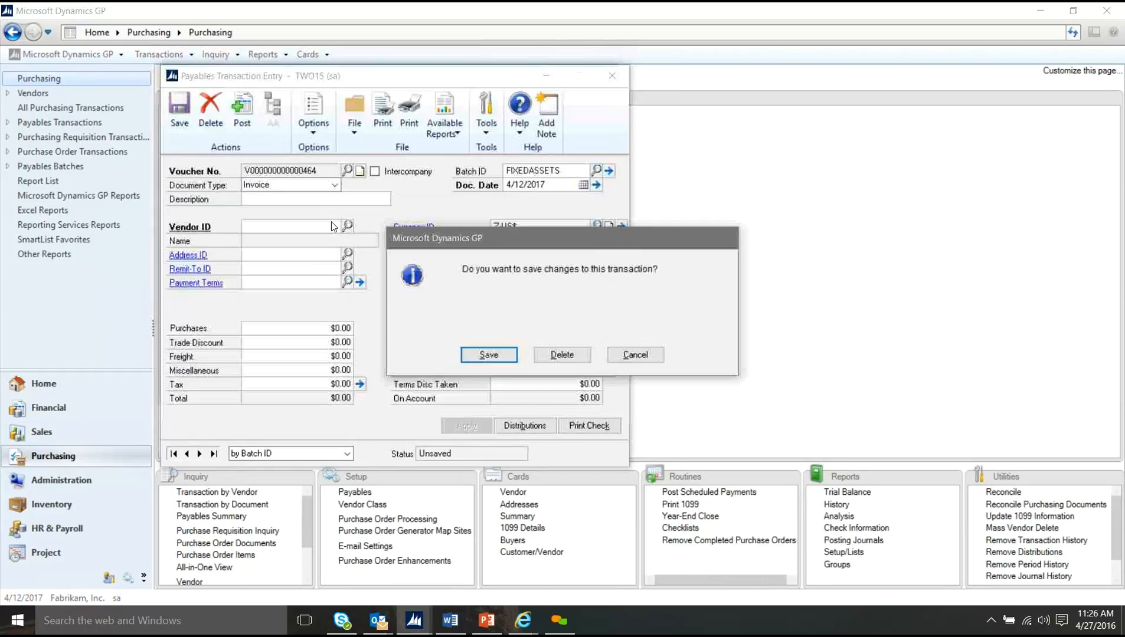
click(548, 356)
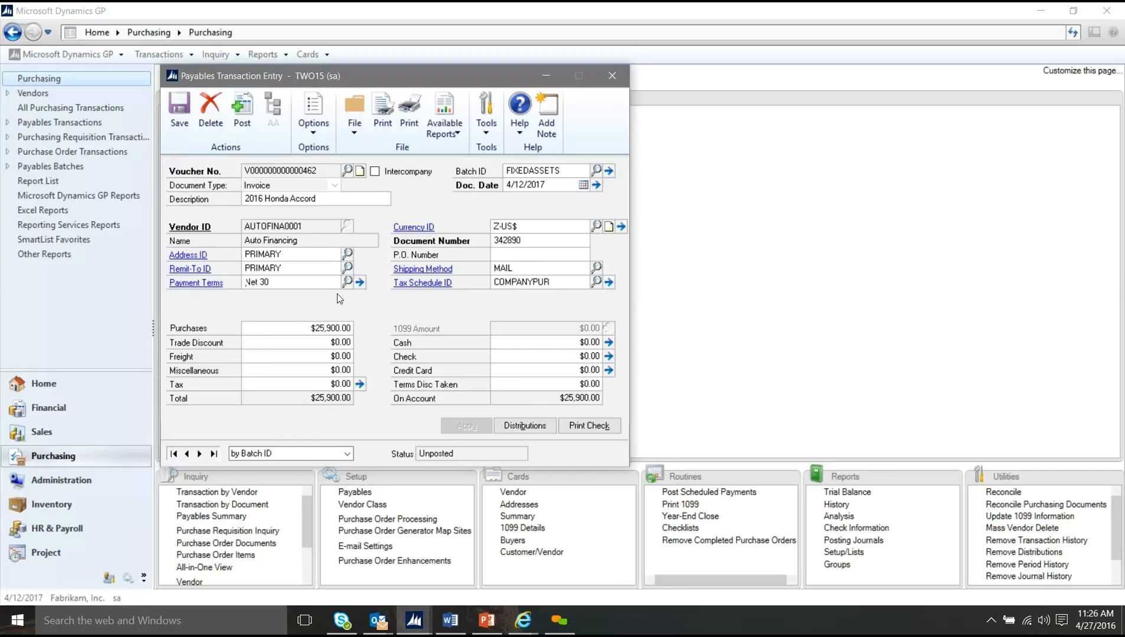
Step: Review the account distributions of the 2016 Honda Accord invoice and close the transaction, keeping it saved
click(524, 426)
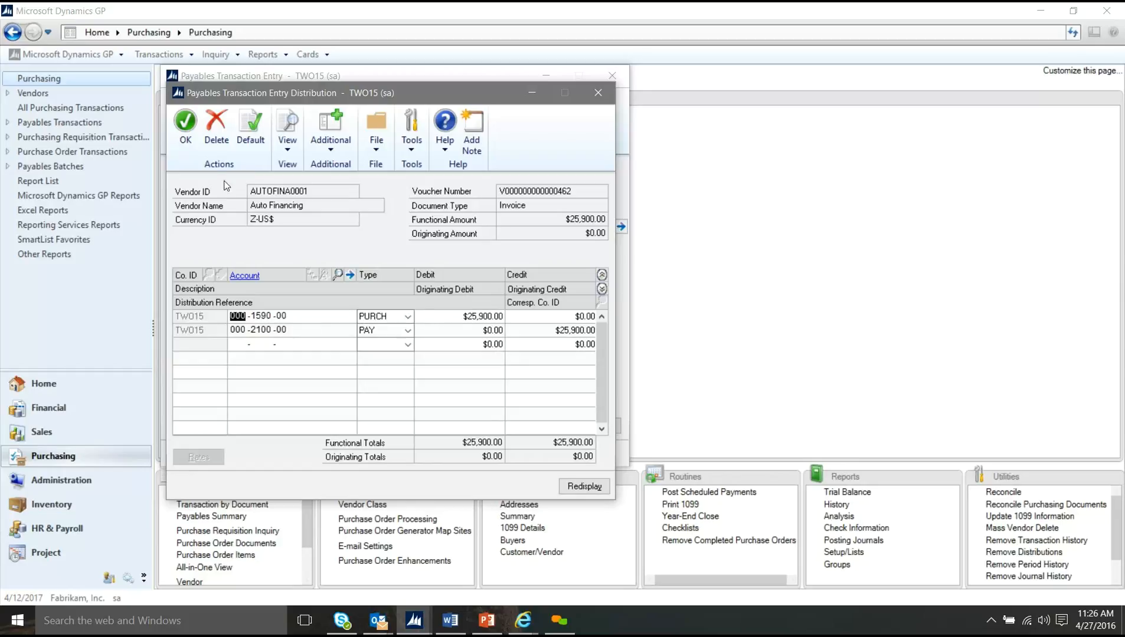
click(187, 127)
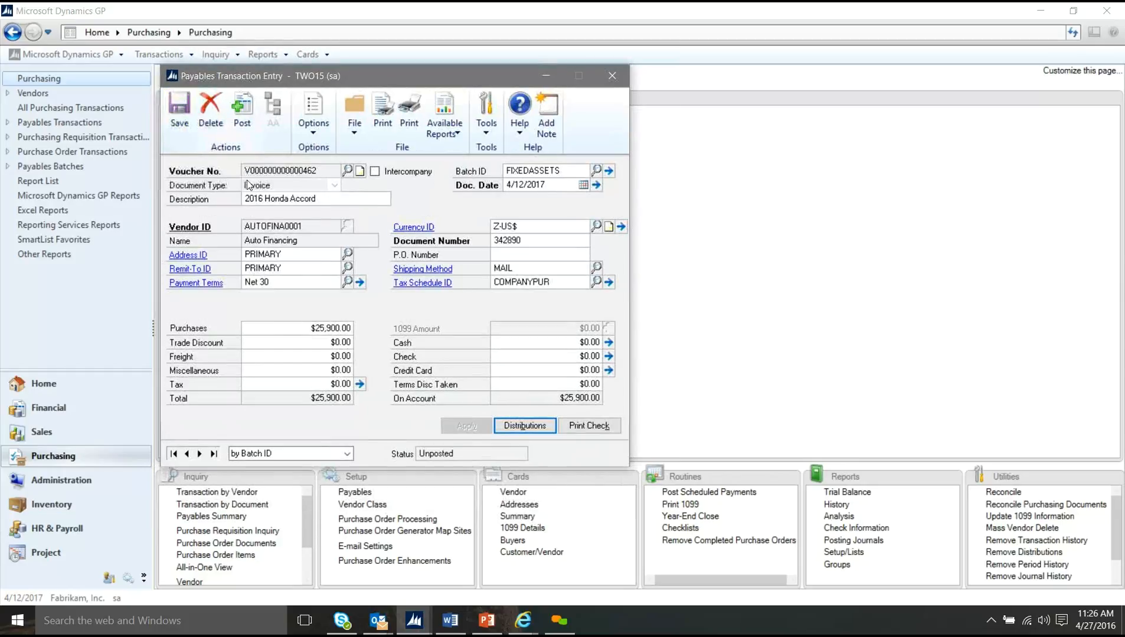
click(613, 77)
click(489, 356)
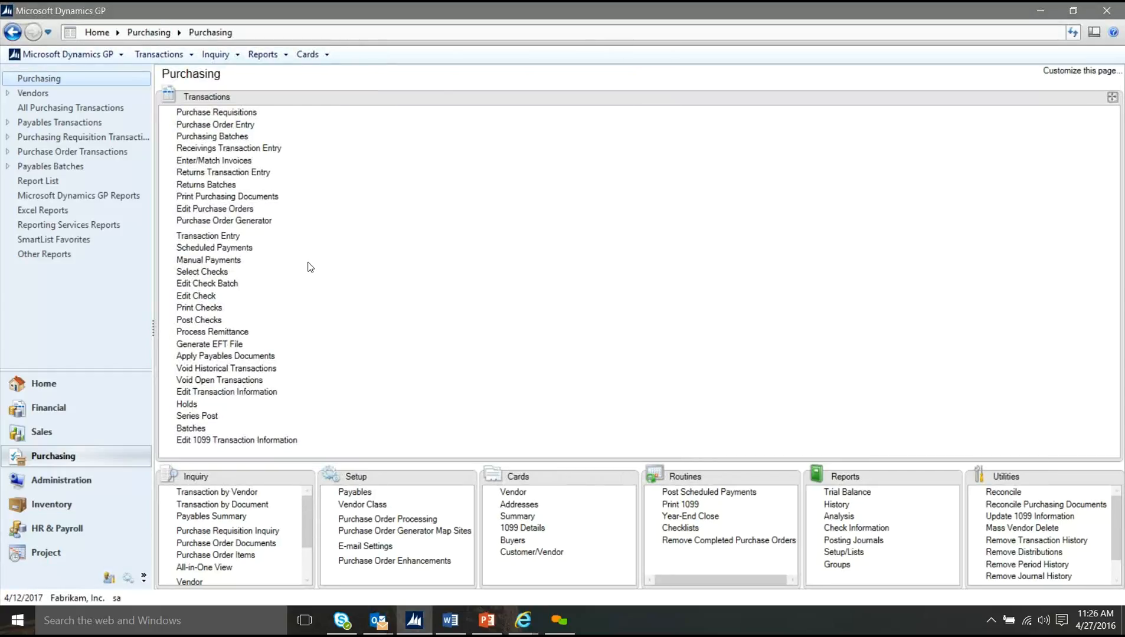
Step: Post the payables batch FIXEDASSETS, skip printing the posting reports and close the batch entry window
click(191, 428)
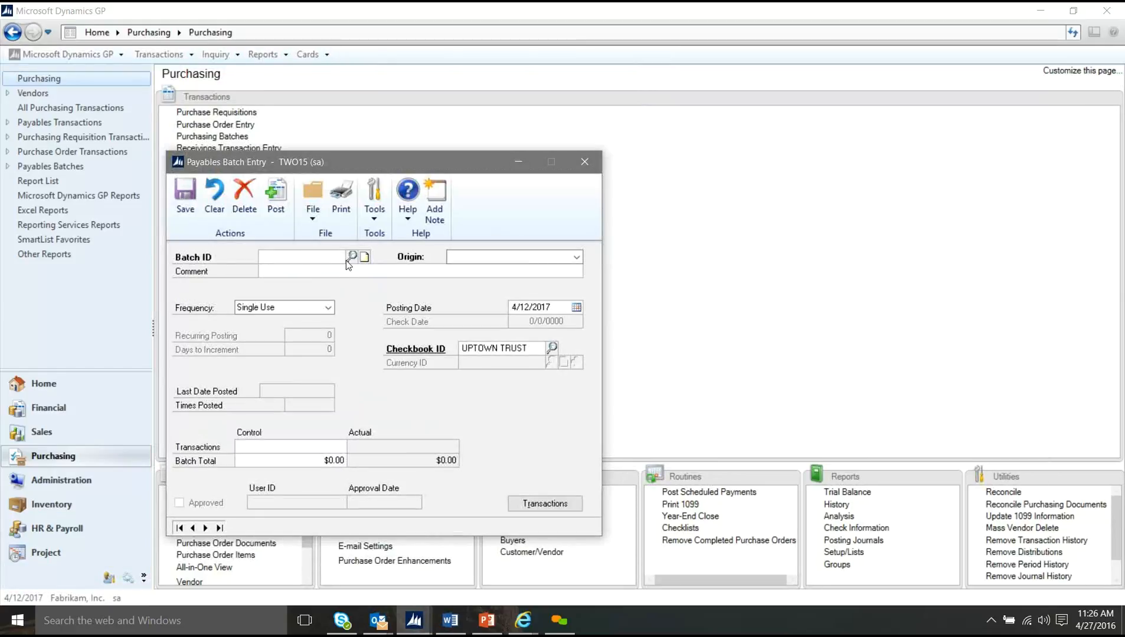
click(351, 256)
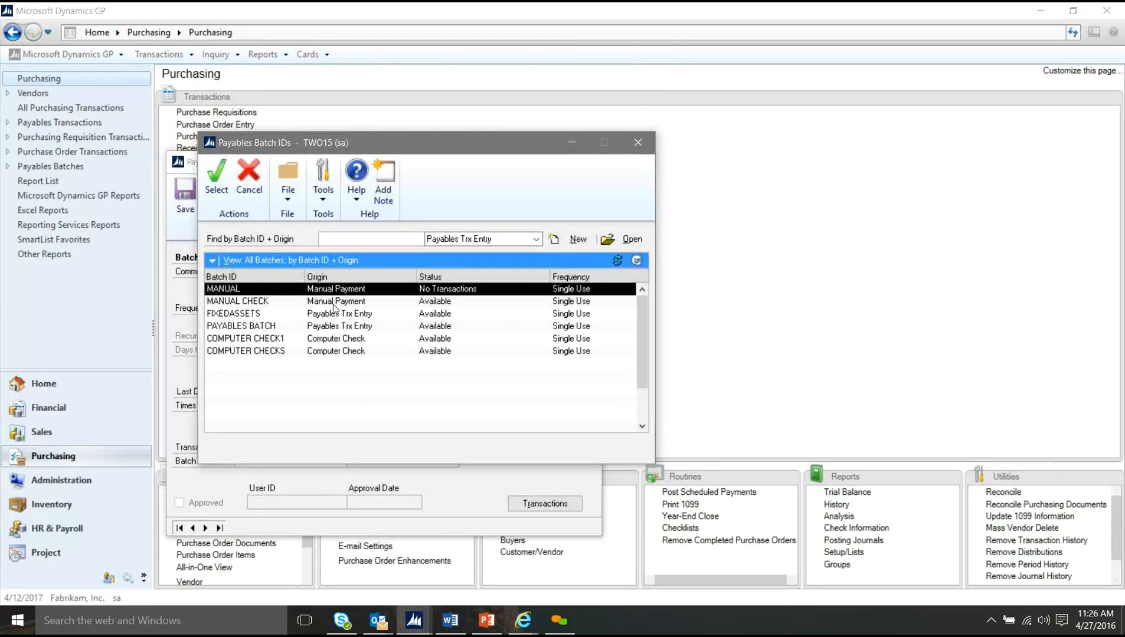
click(335, 314)
click(212, 181)
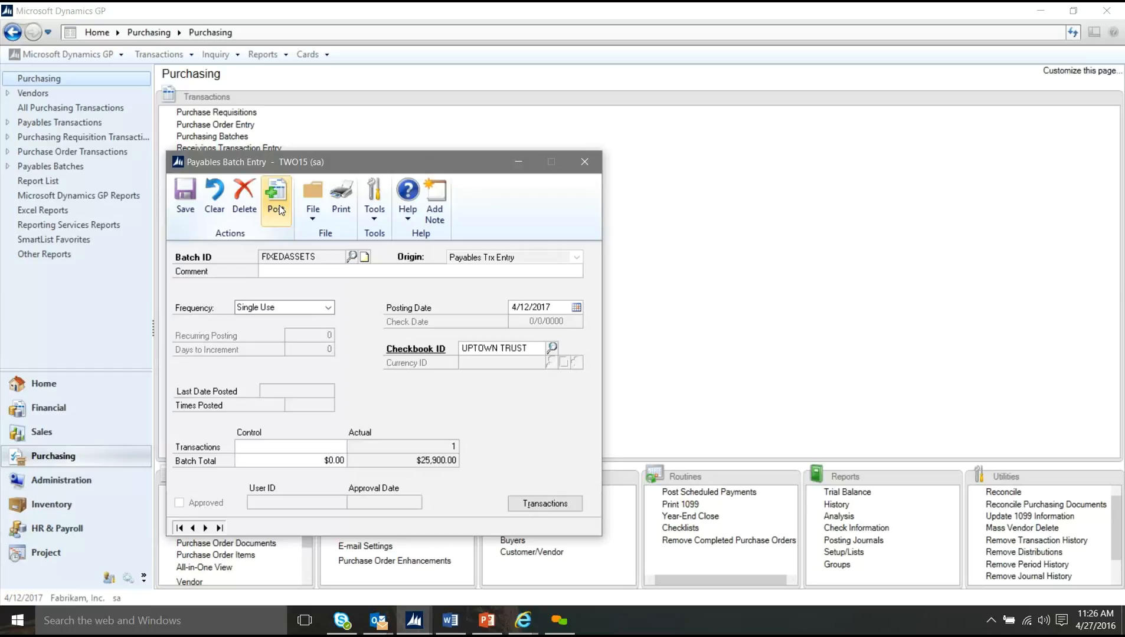
click(277, 200)
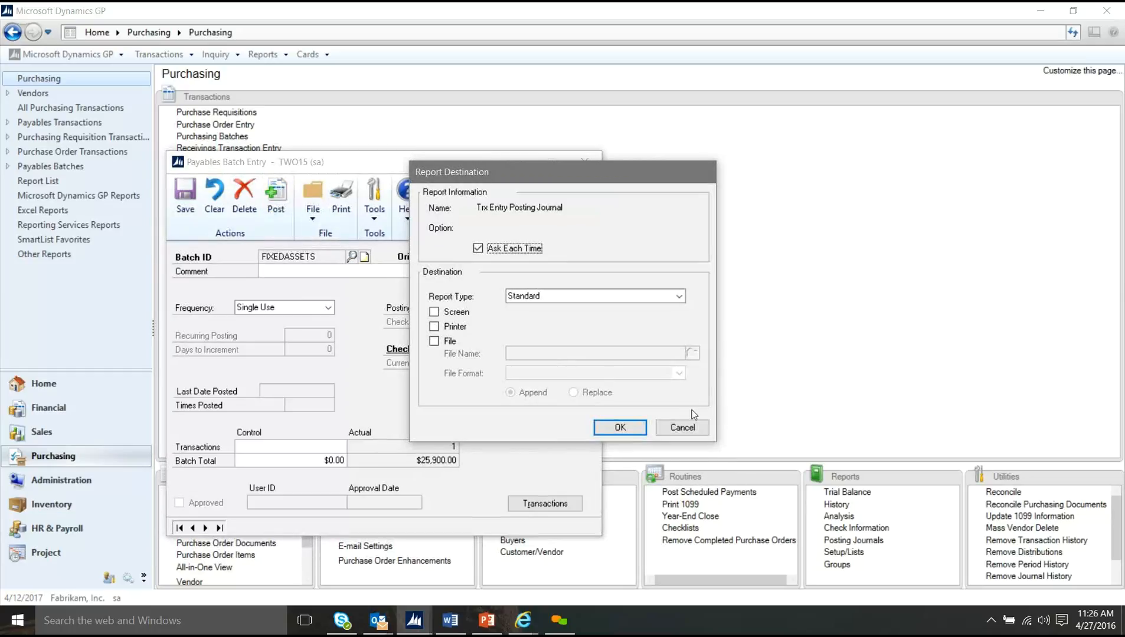
click(693, 429)
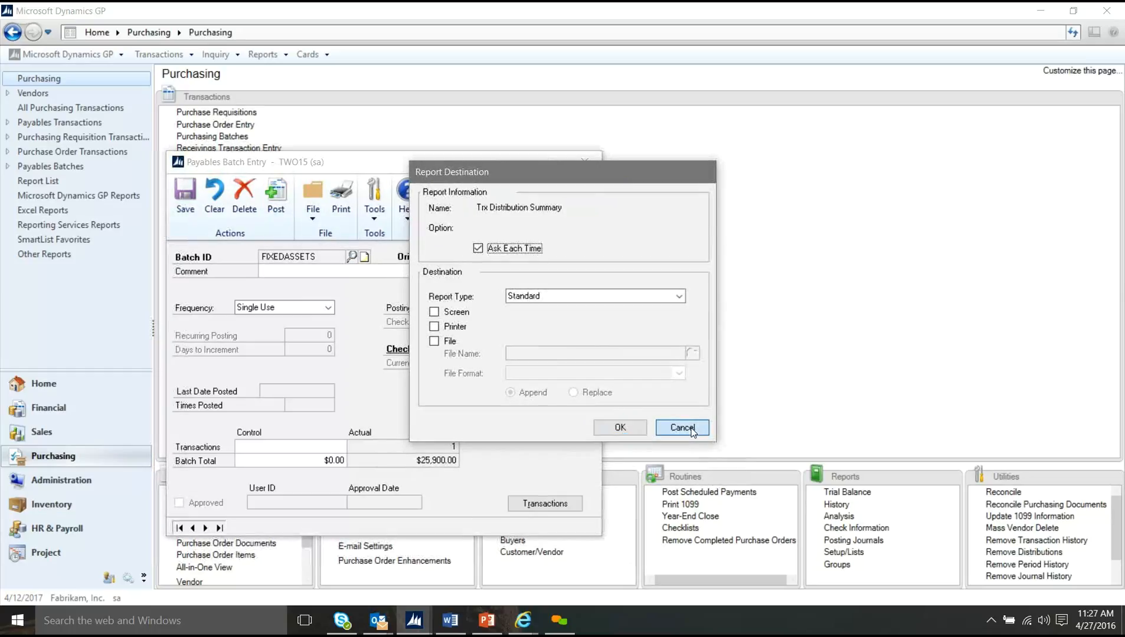
click(694, 429)
click(693, 429)
click(693, 429)
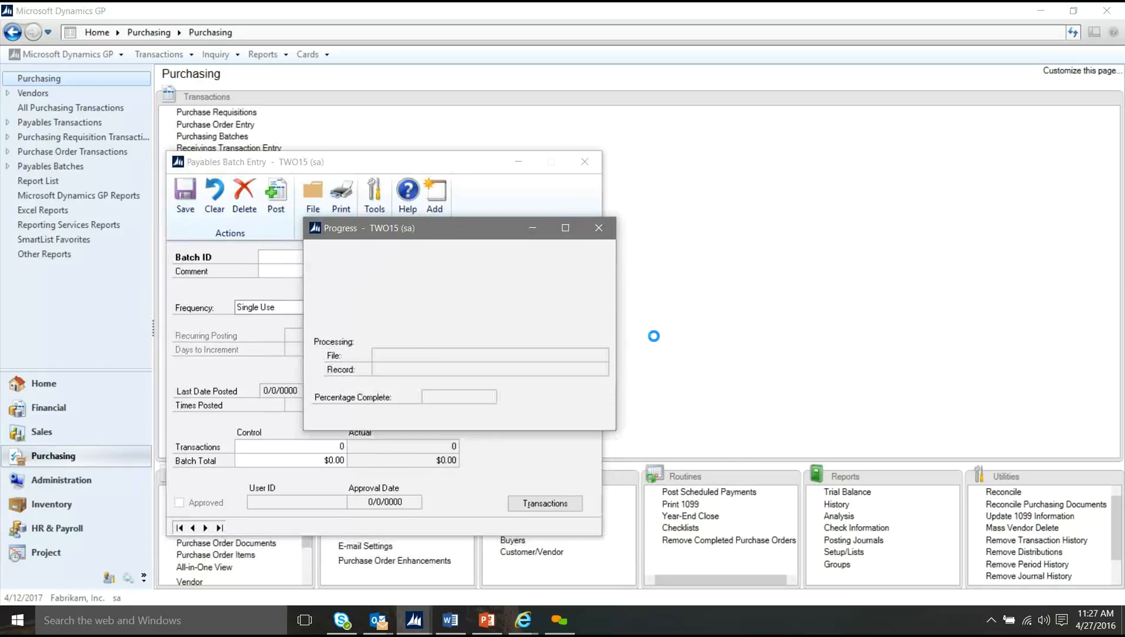
click(584, 162)
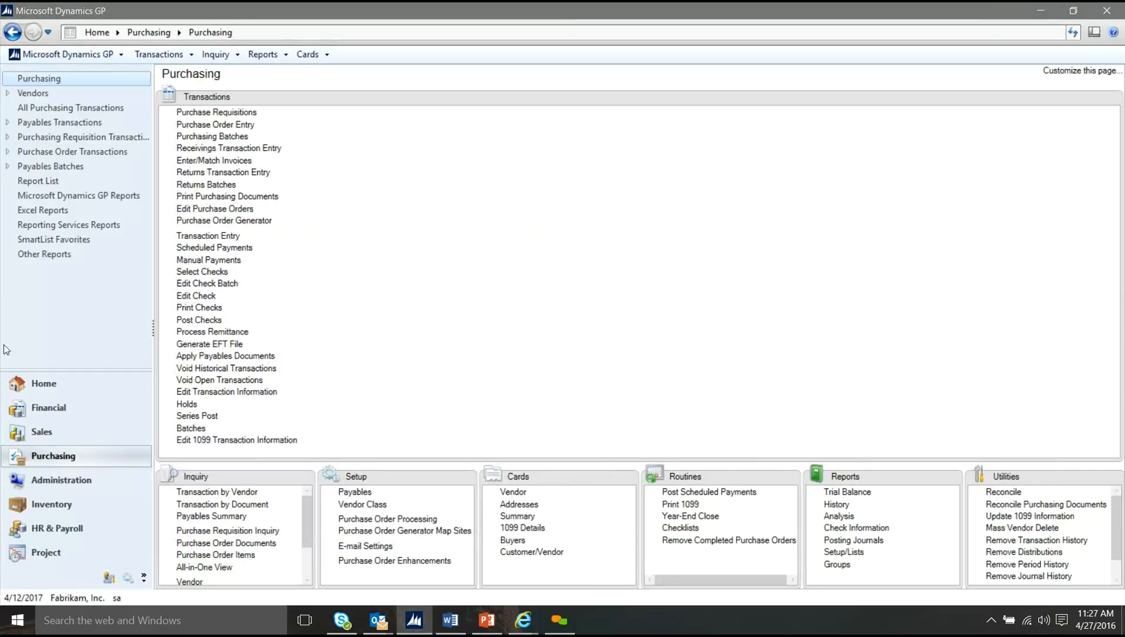
Step: Start a new fixed asset record in the Financial general asset card with Asset ID 00027
click(51, 416)
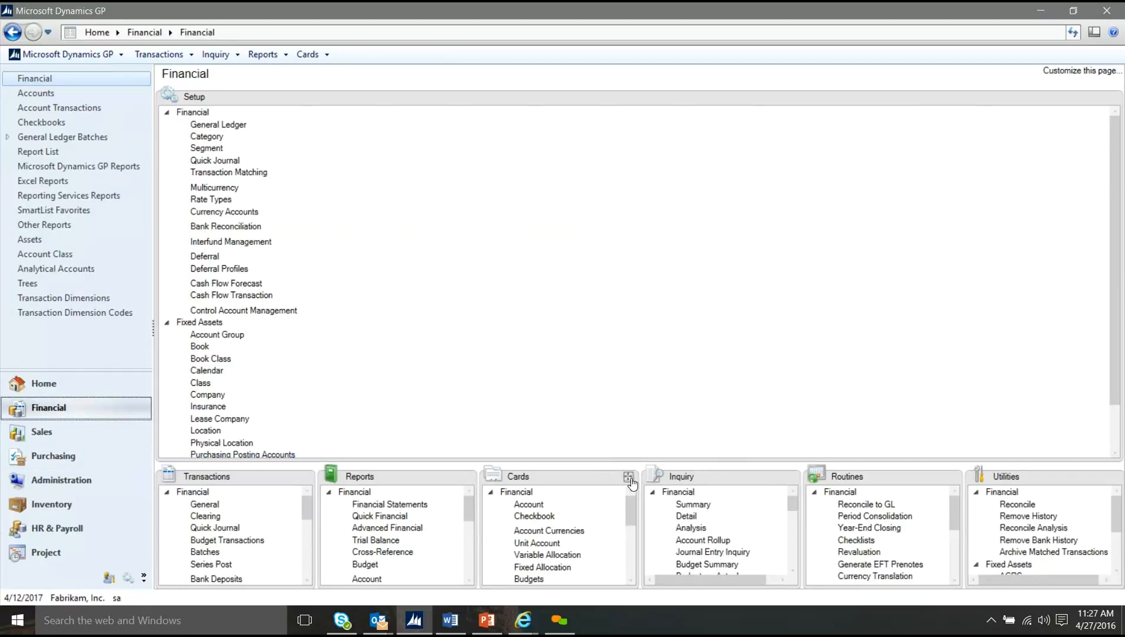
click(628, 477)
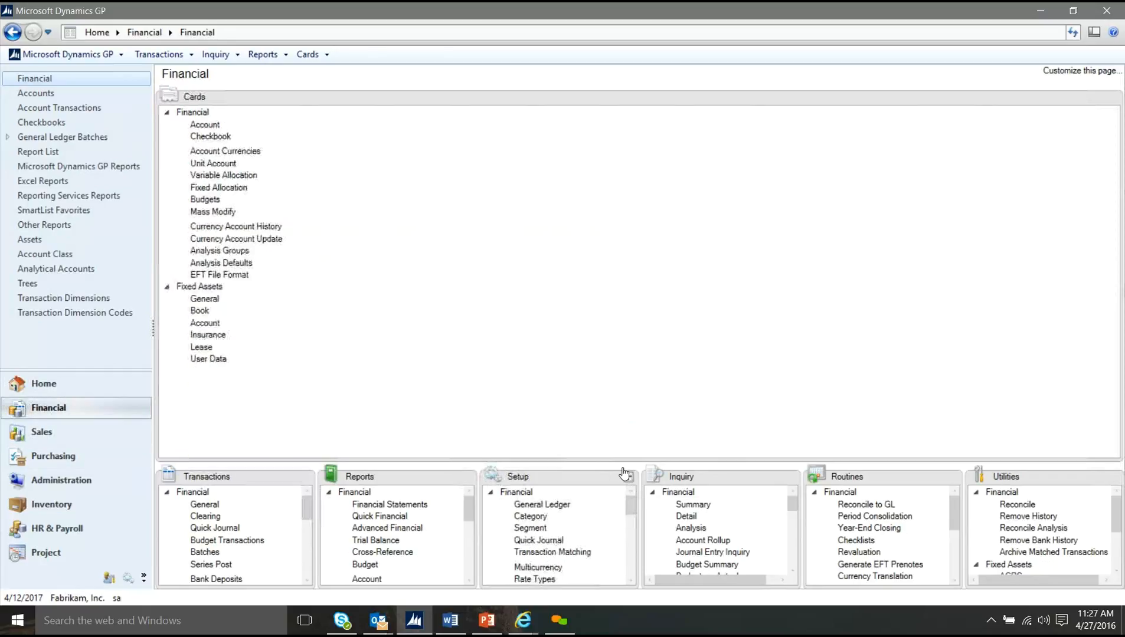
click(205, 300)
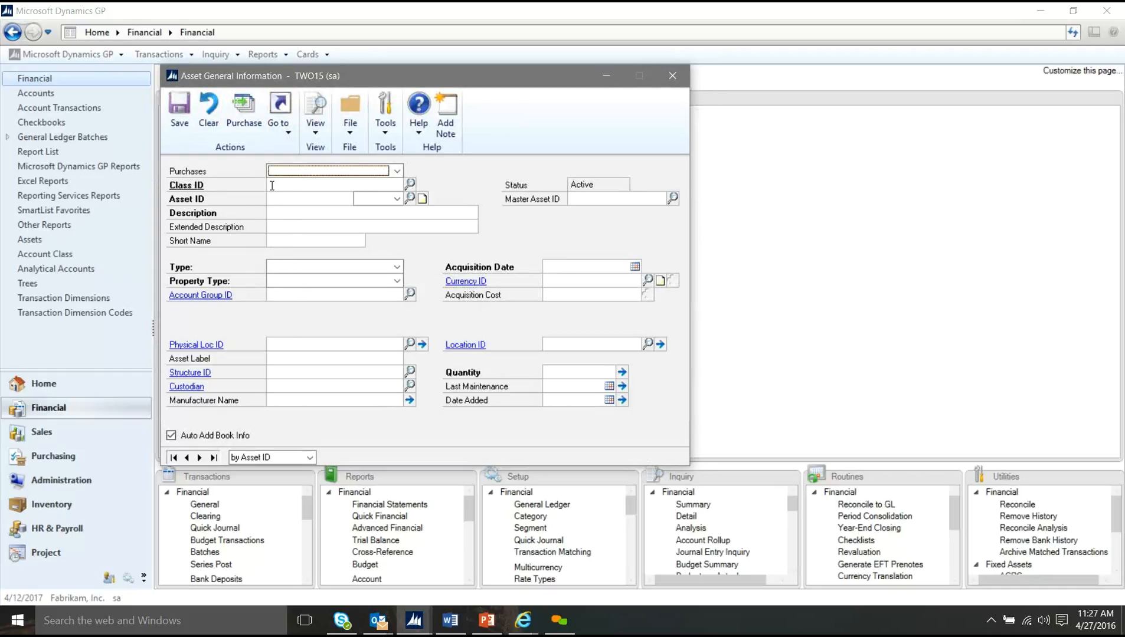
click(272, 199)
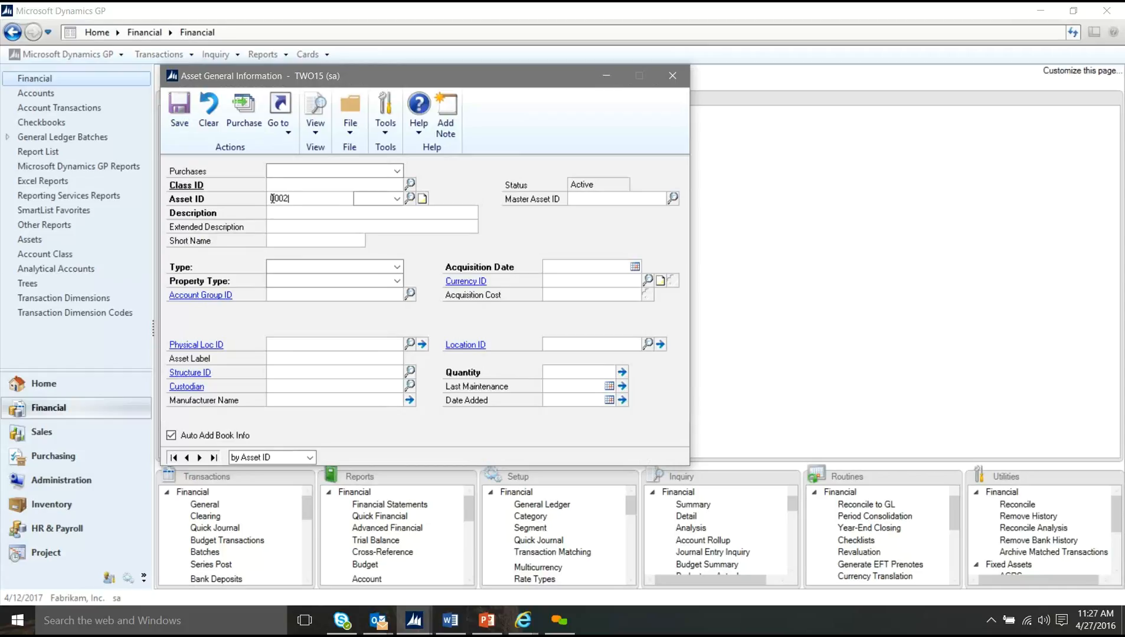
text(00027)
key(Tab)
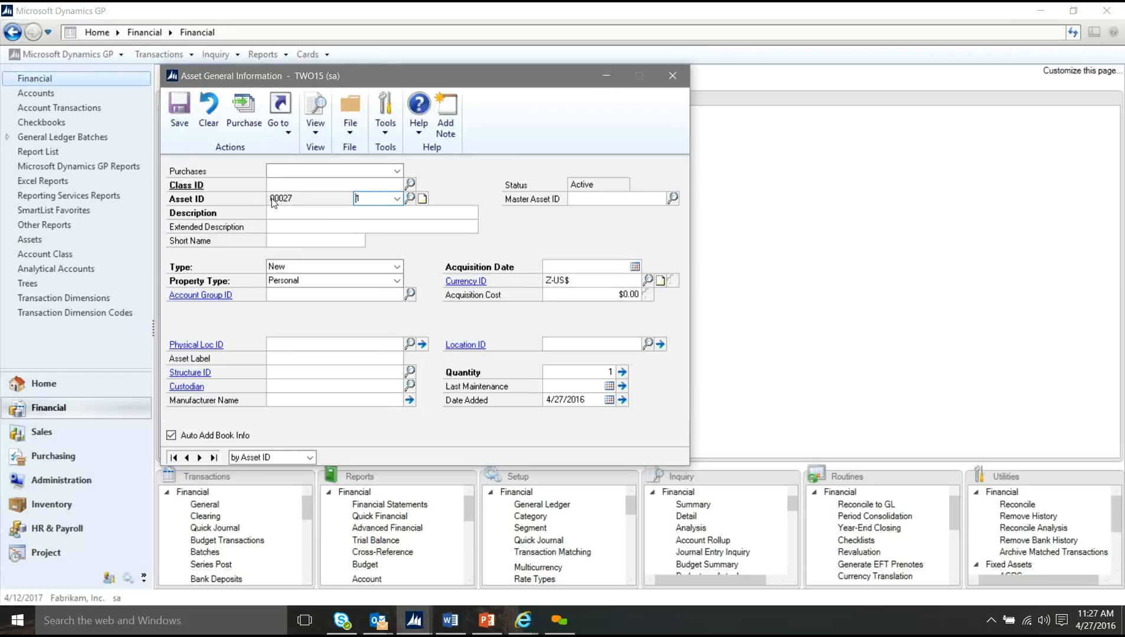
Step: Fill asset 00027 from the posted payables purchase of vendor AUTOFINA0001 and assign it to the AUTO class
click(248, 123)
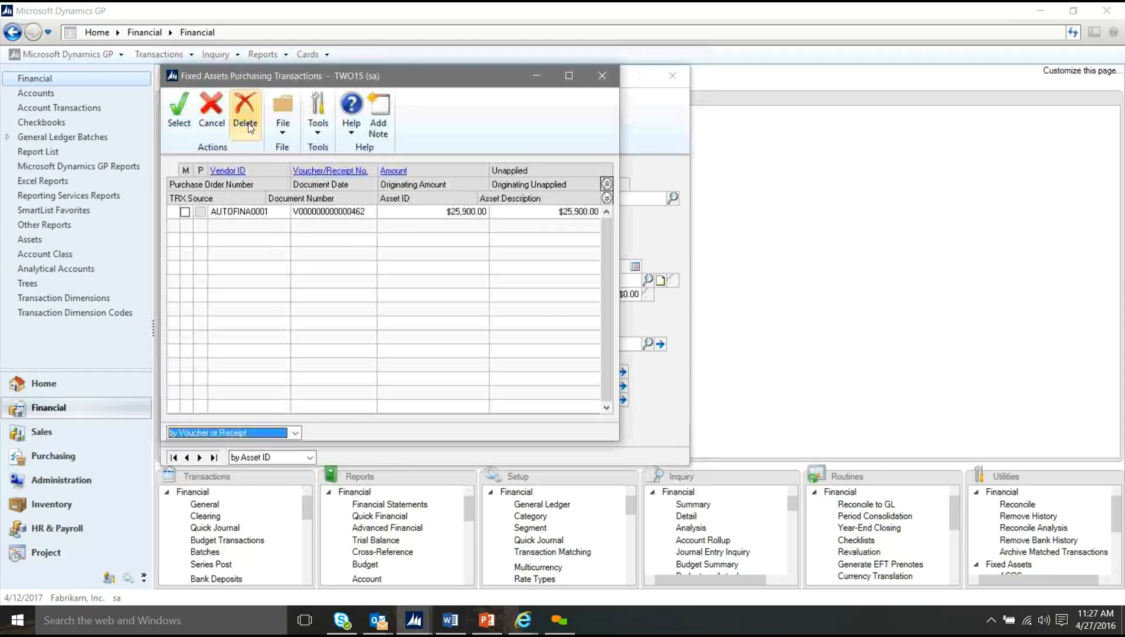
click(185, 212)
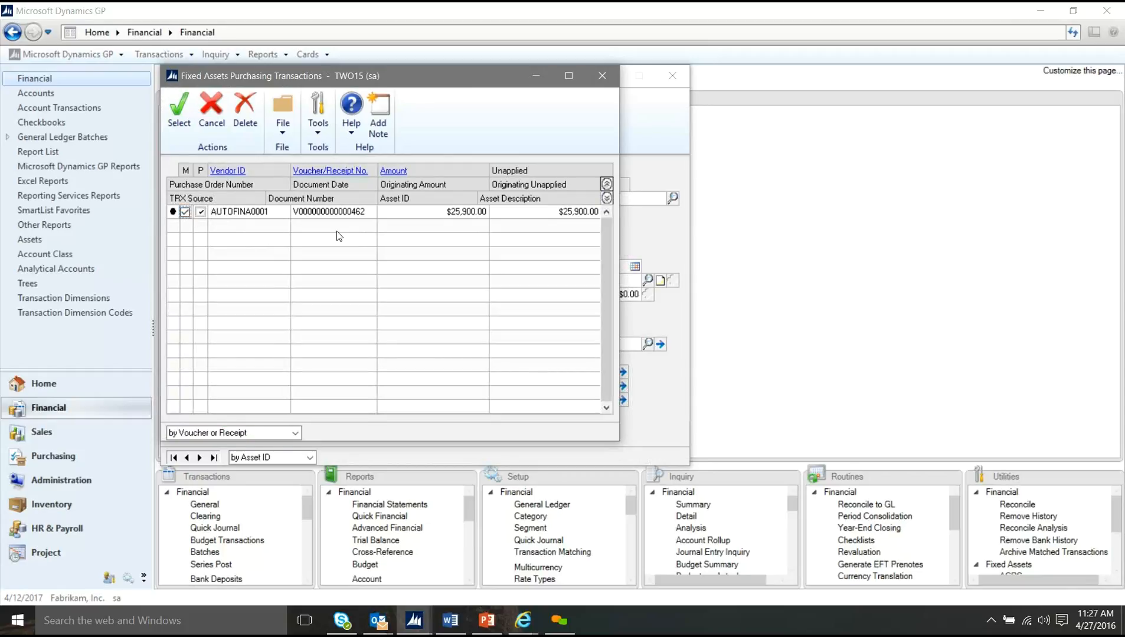
click(181, 116)
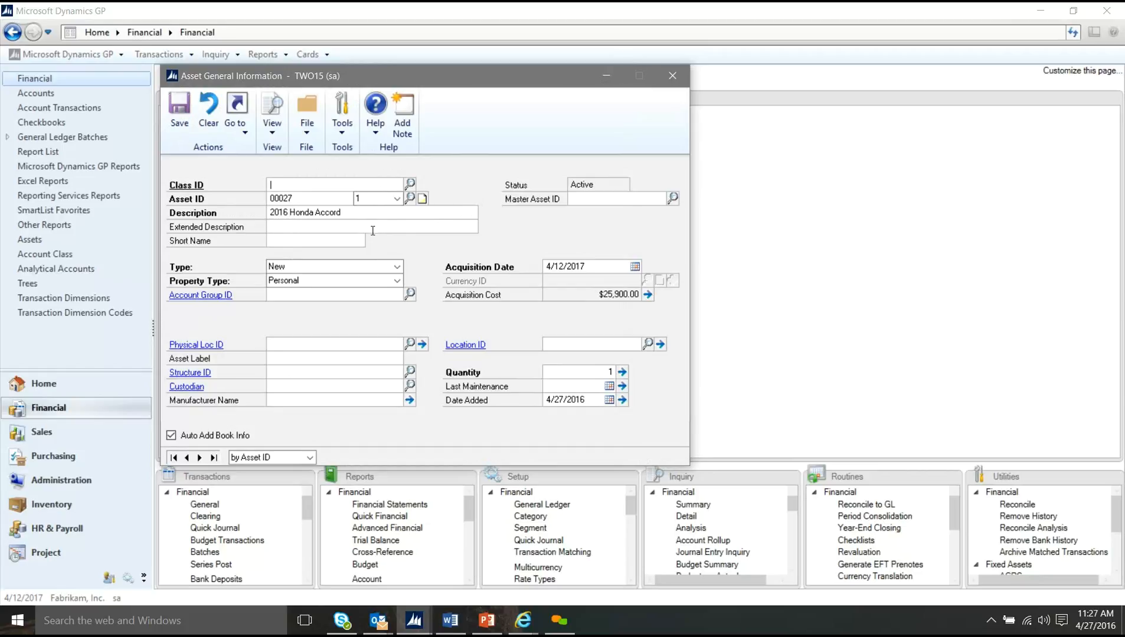
click(410, 184)
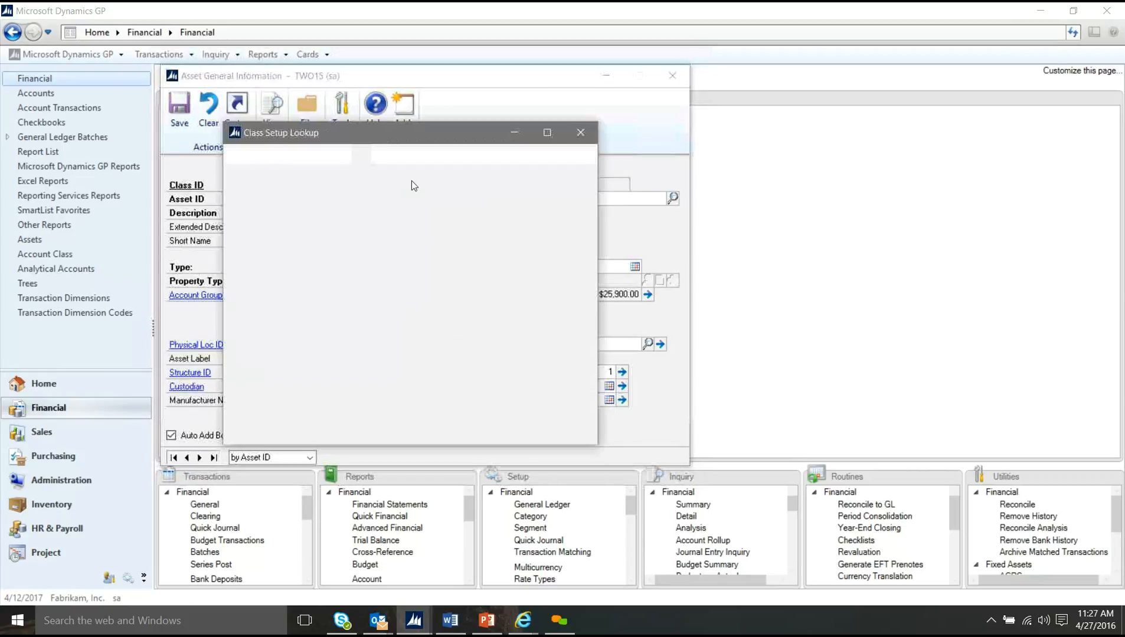
double_click(368, 288)
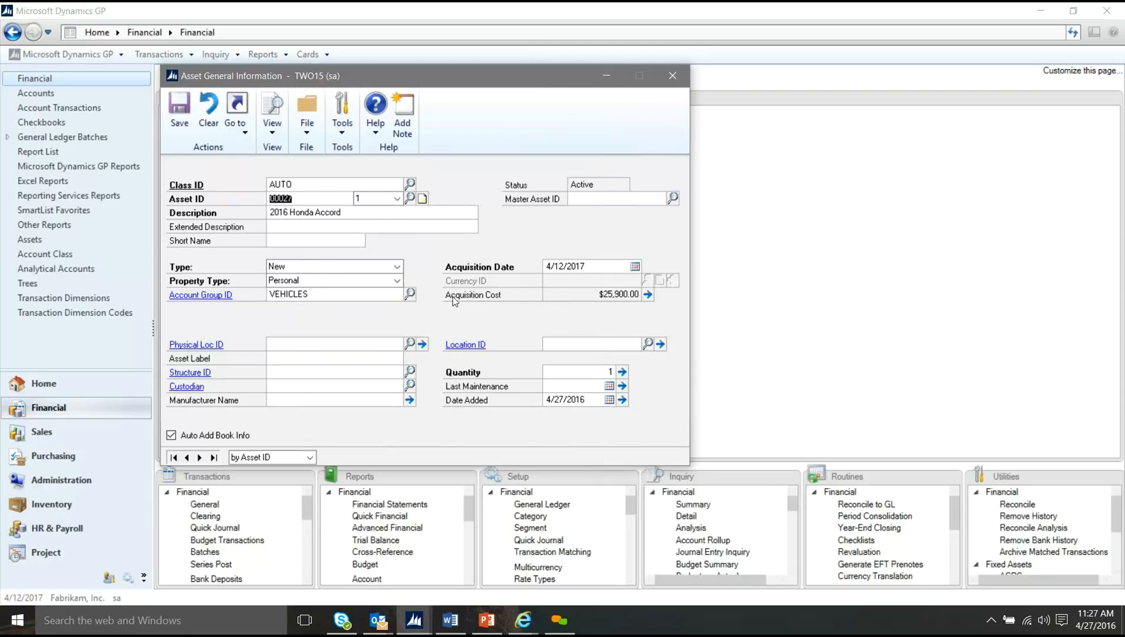
Step: Review the asset's acquisition cost details, including the originating payables invoice, and return to the general asset record
click(646, 294)
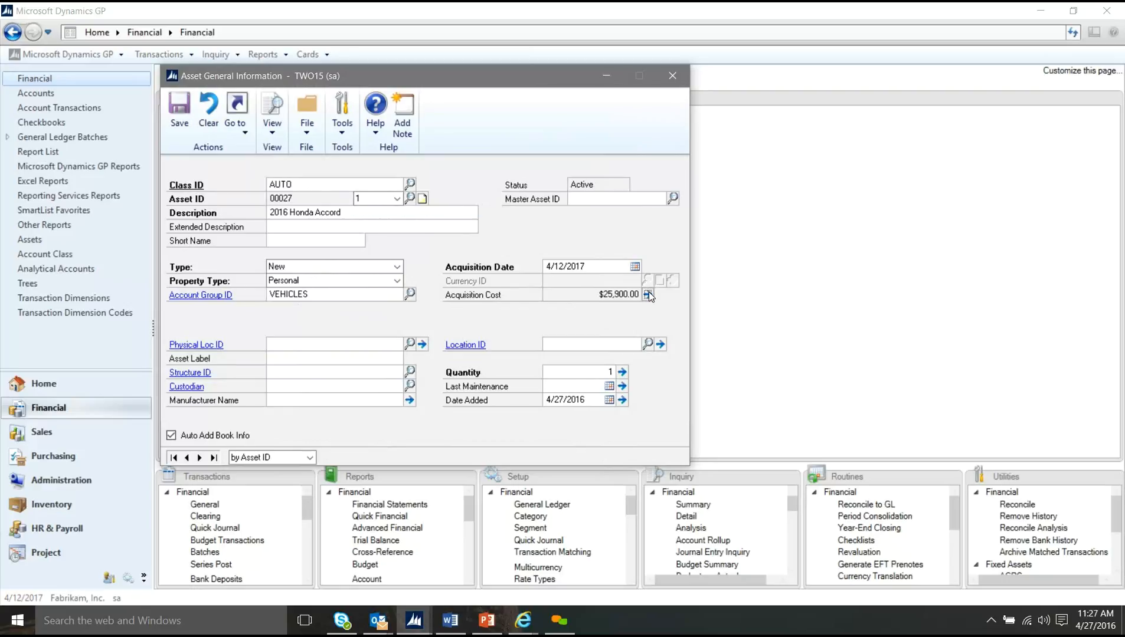
click(648, 294)
click(279, 260)
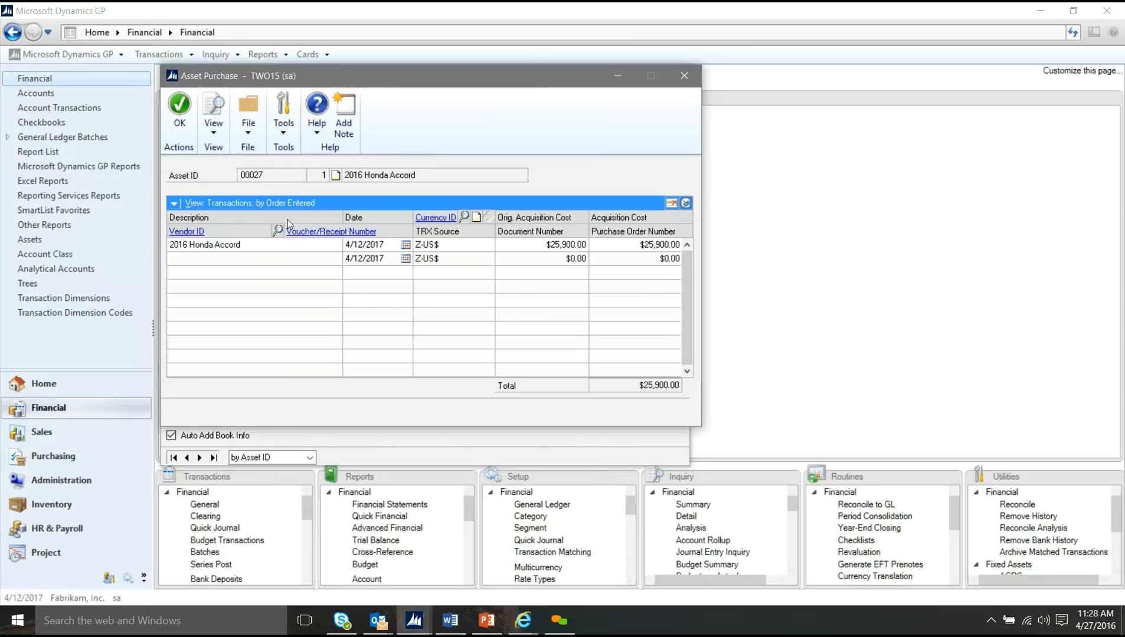
click(685, 203)
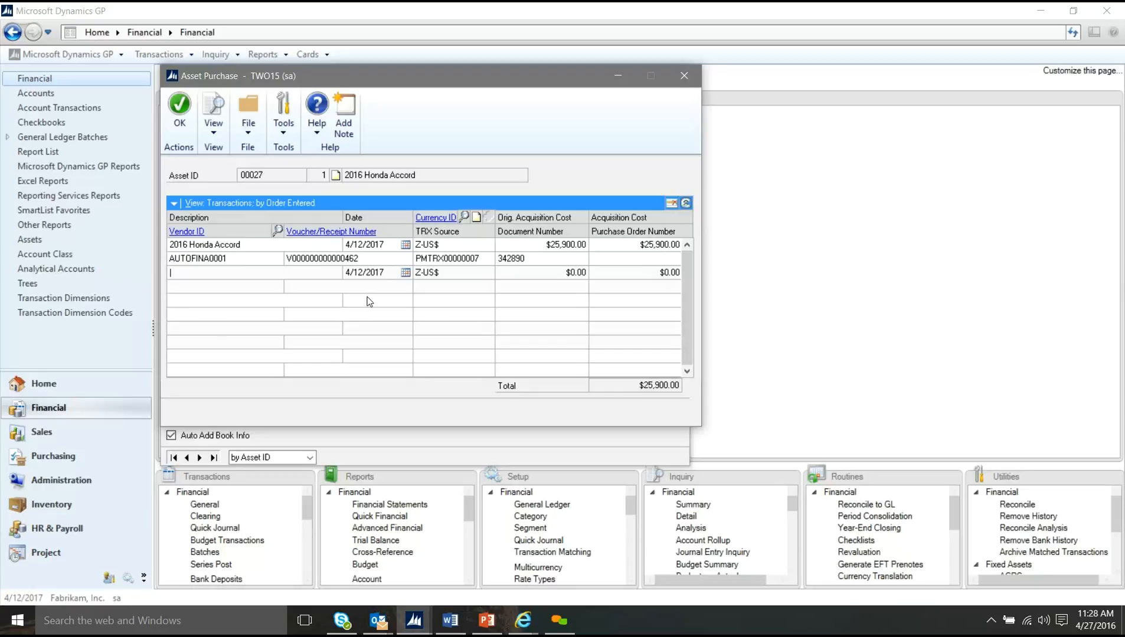
click(307, 247)
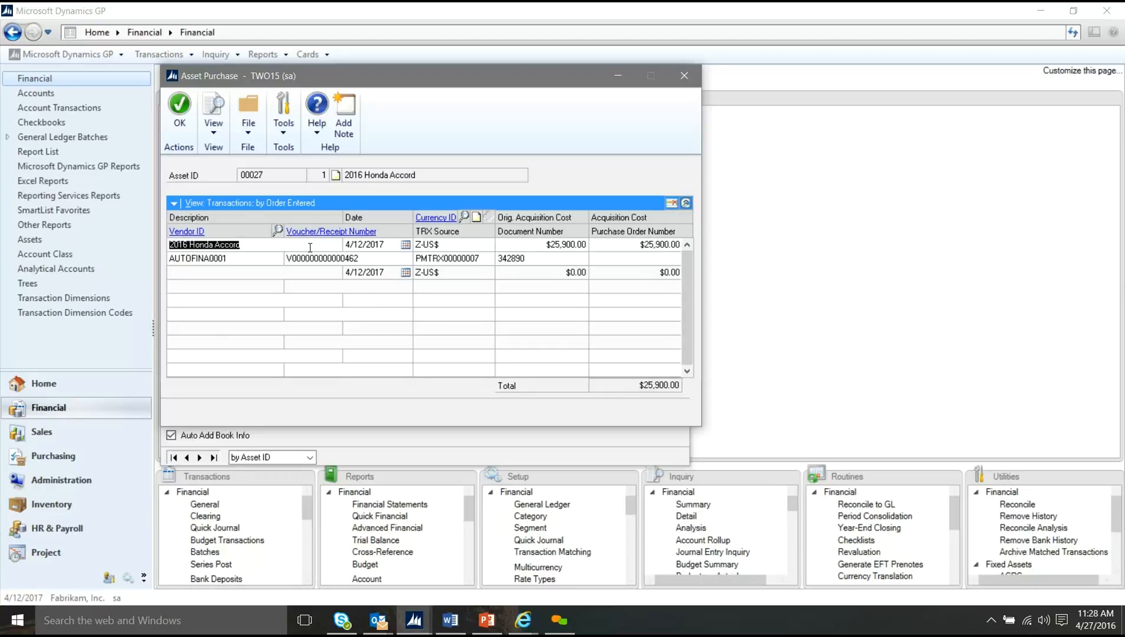
click(327, 236)
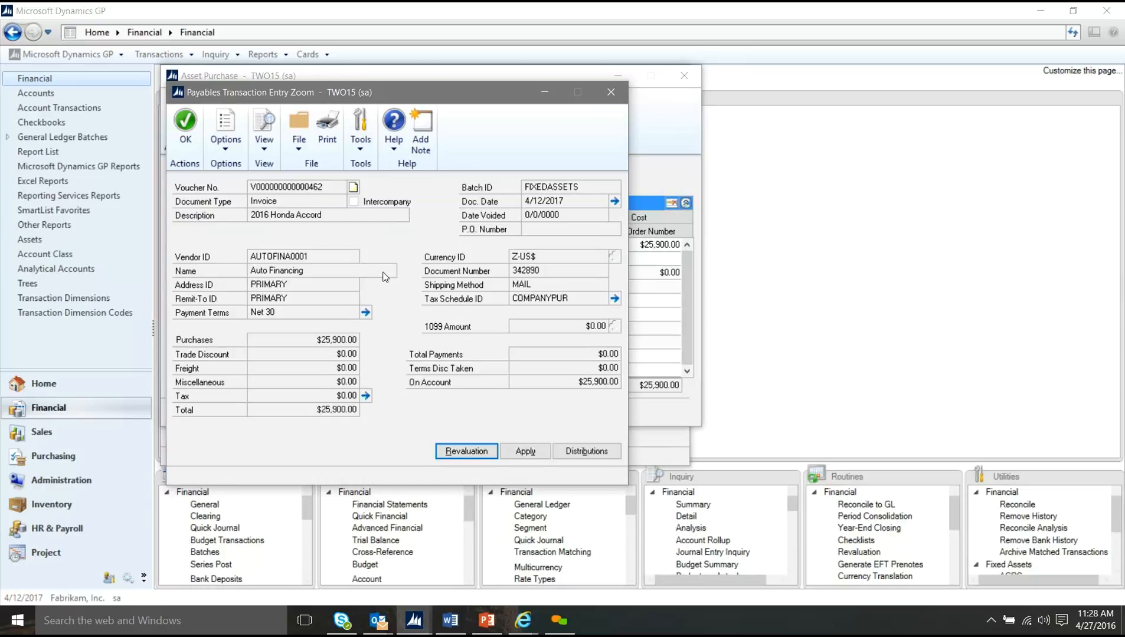
click(611, 92)
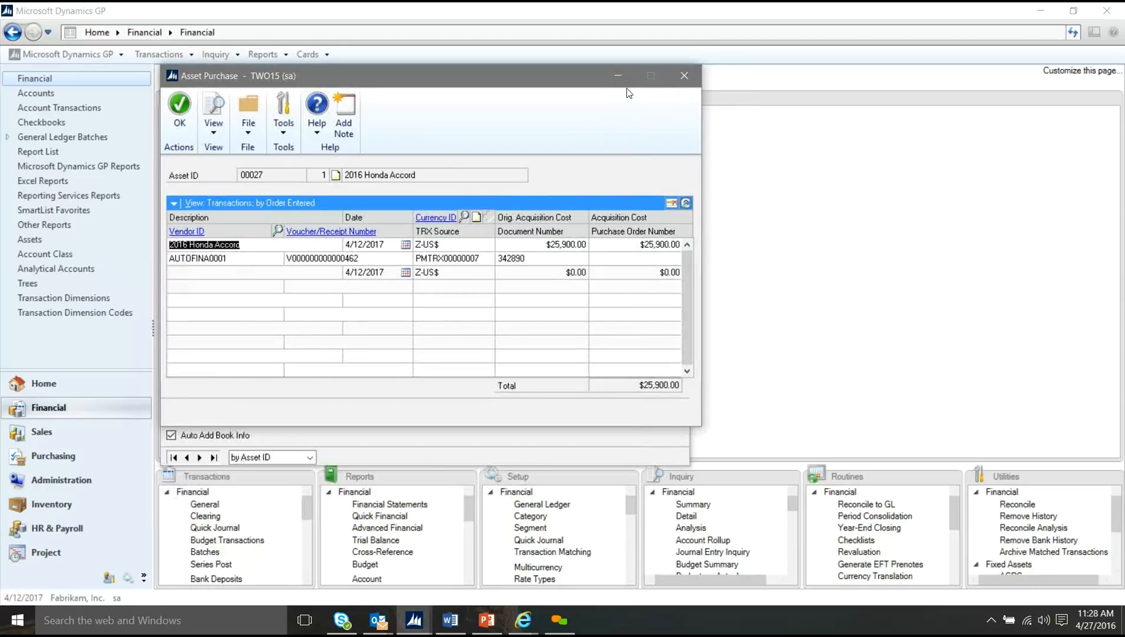
click(683, 77)
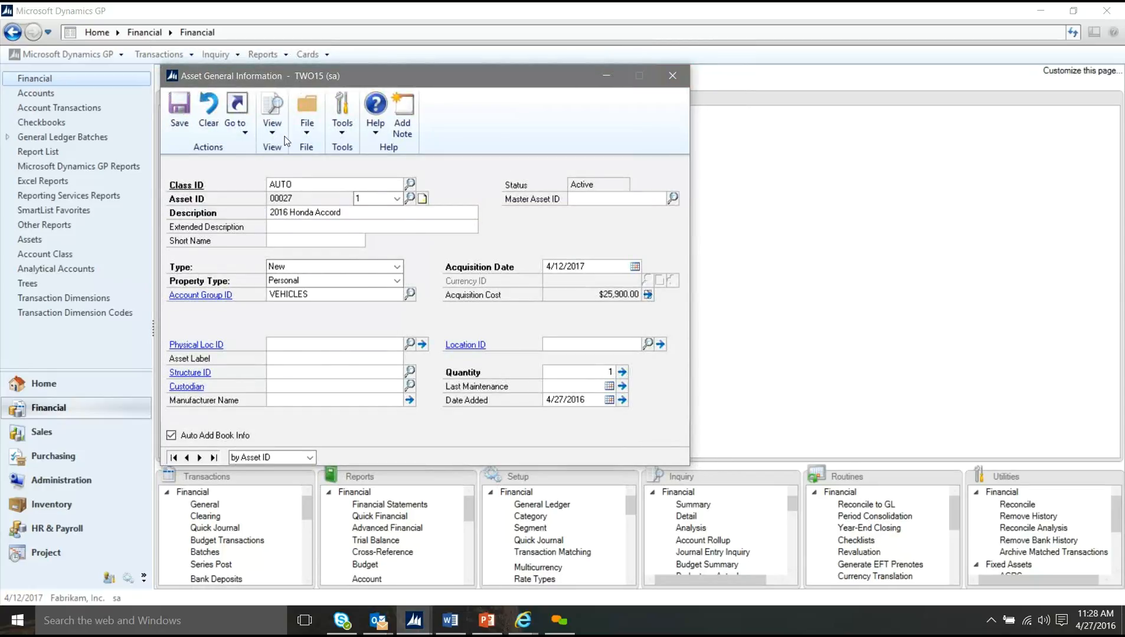
Step: Check the account window of the unsaved asset 00027, close it and save the asset with automatic book creation enabled
click(242, 133)
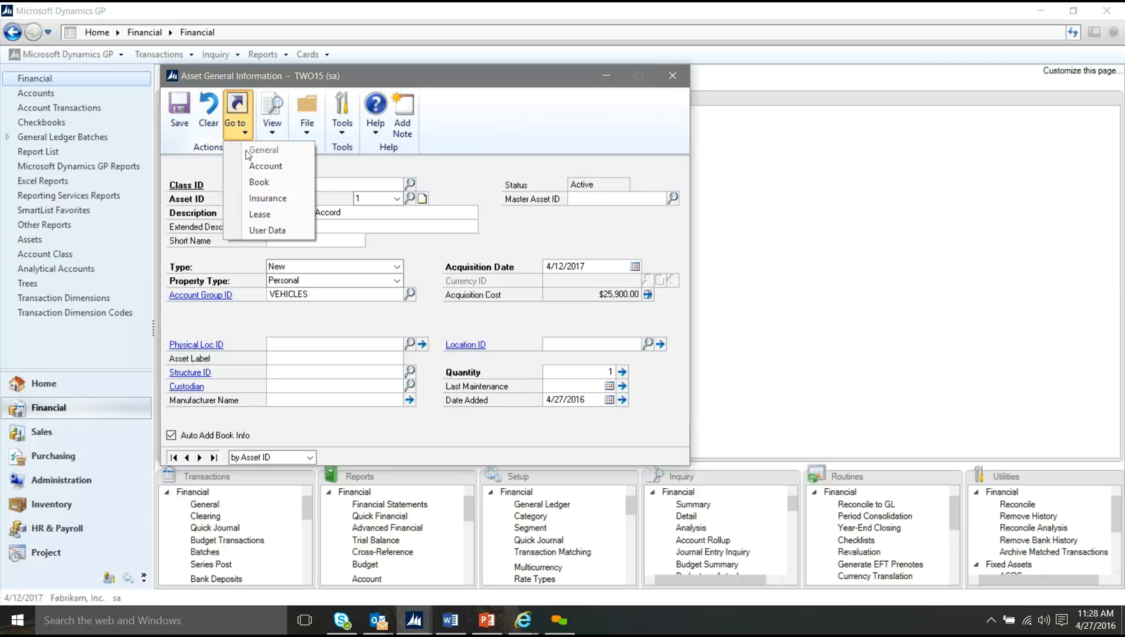
click(256, 168)
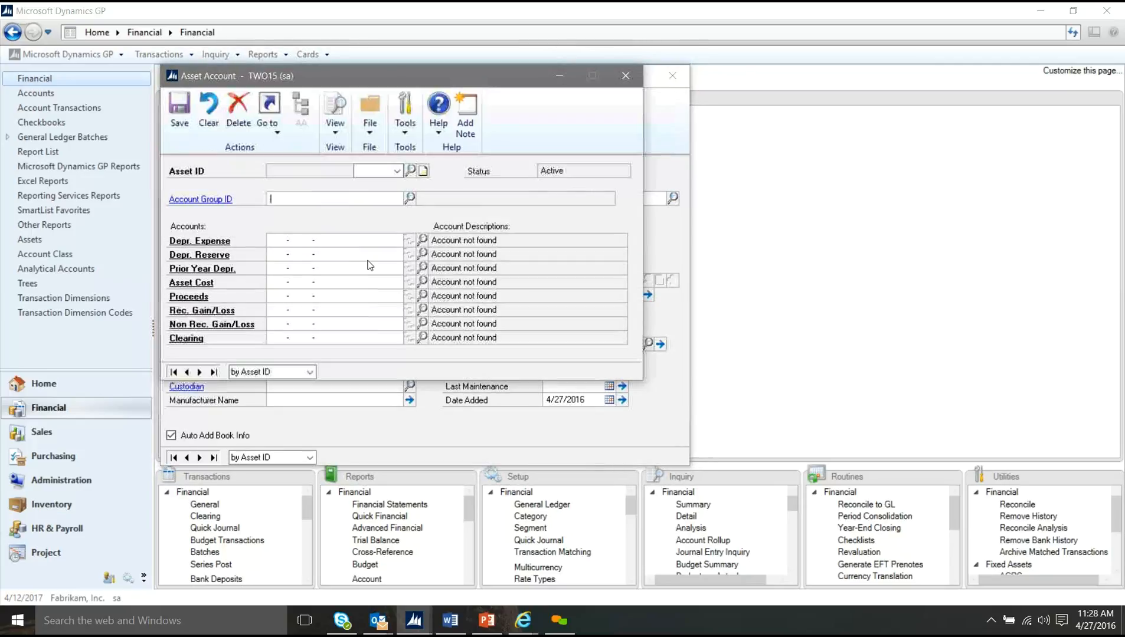
click(621, 76)
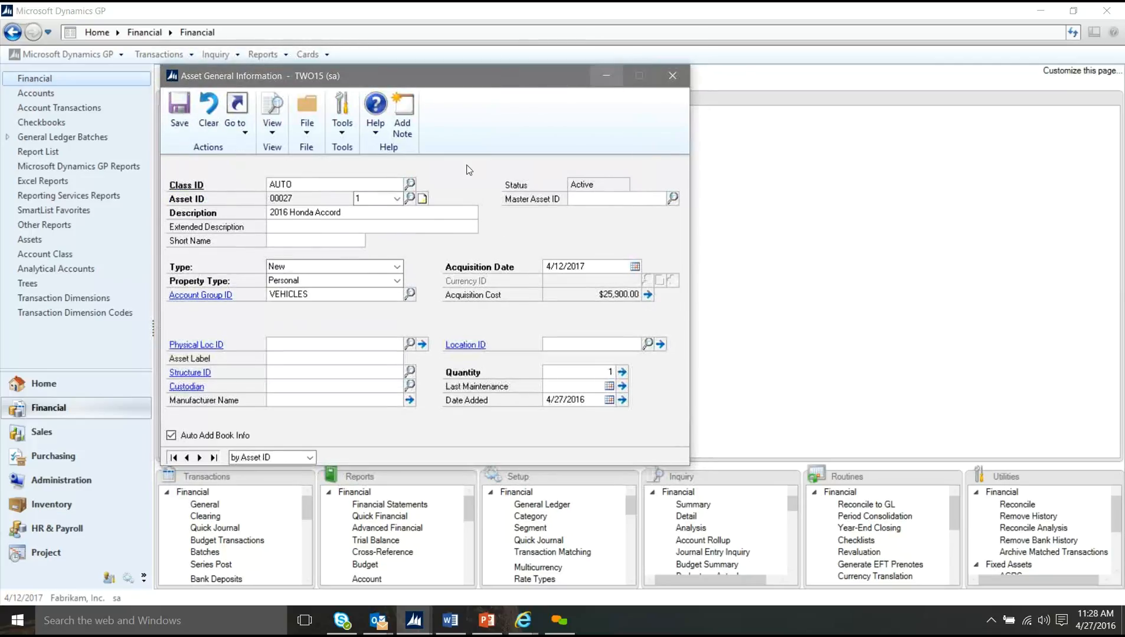
click(175, 127)
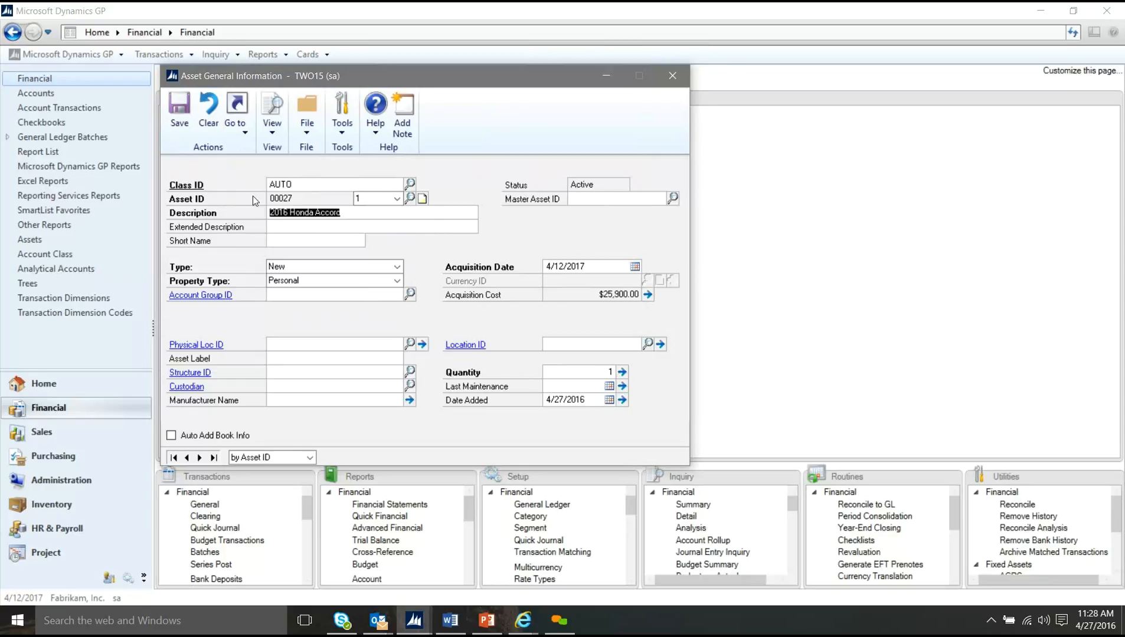
Step: Review the general ledger accounts assigned to the saved asset 00027 and close the account window
click(245, 127)
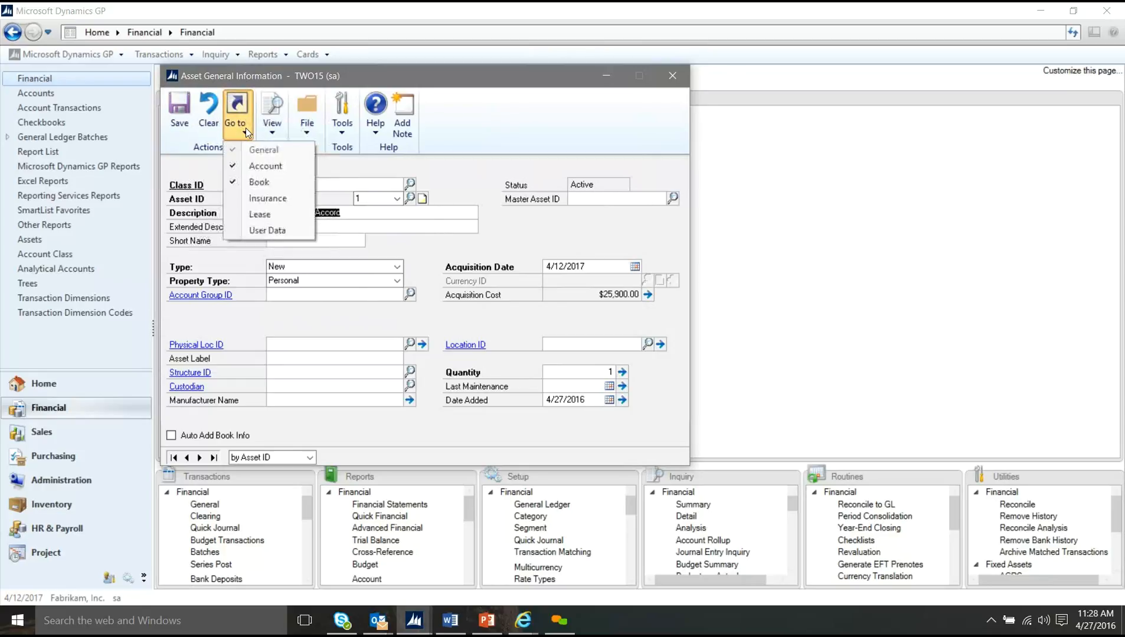
click(250, 166)
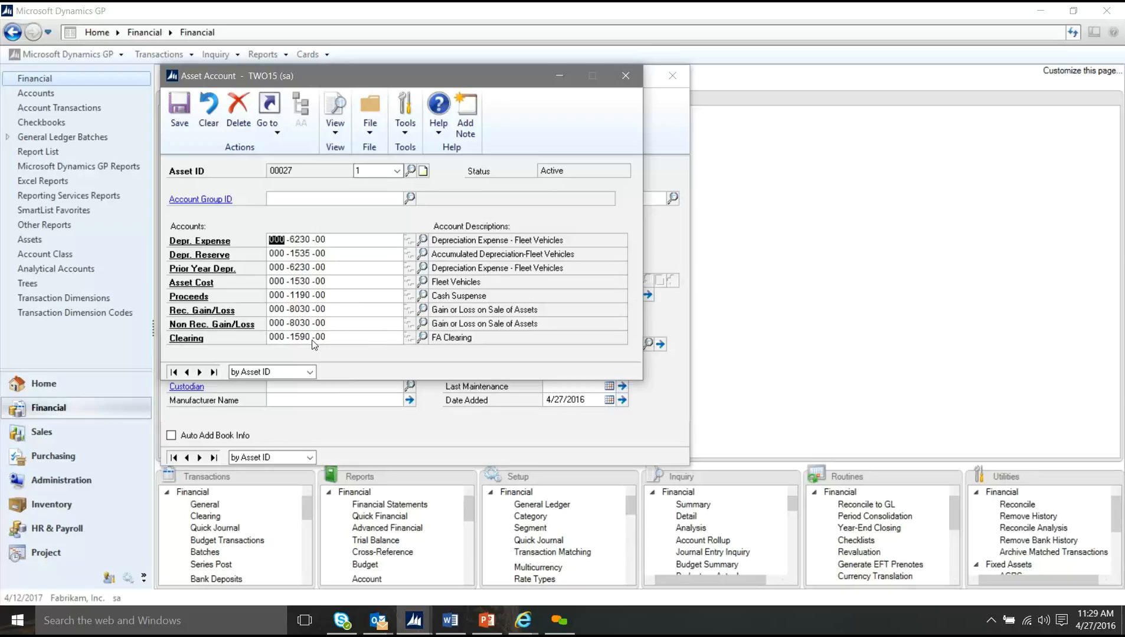
click(626, 78)
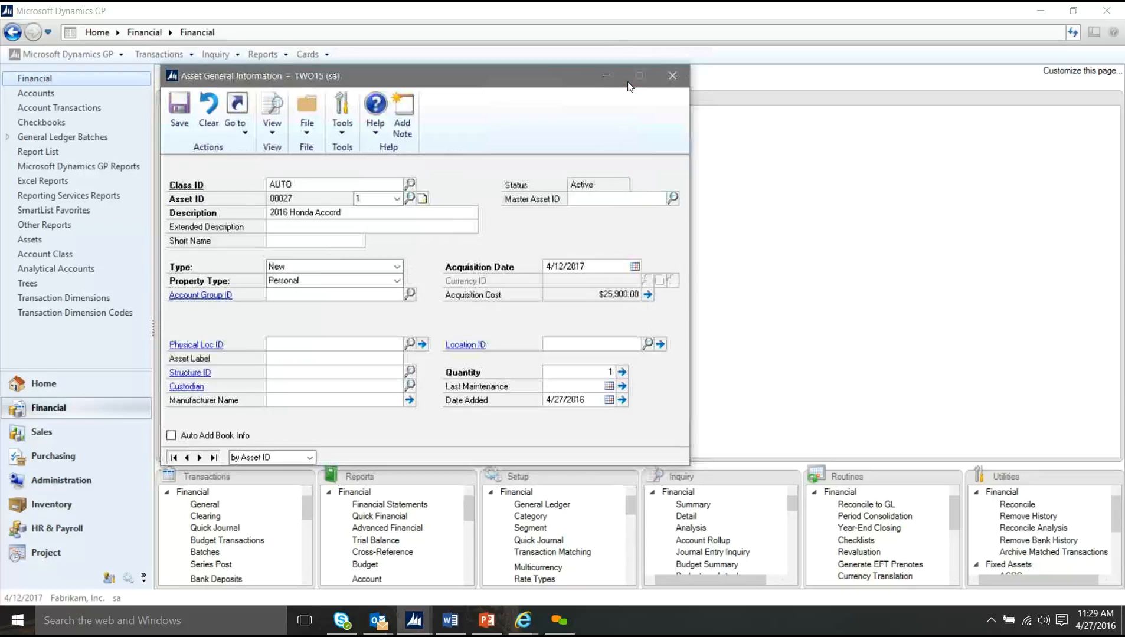
Step: Review the INTERNAL book of asset 00027, save it and clear the book entry
click(242, 135)
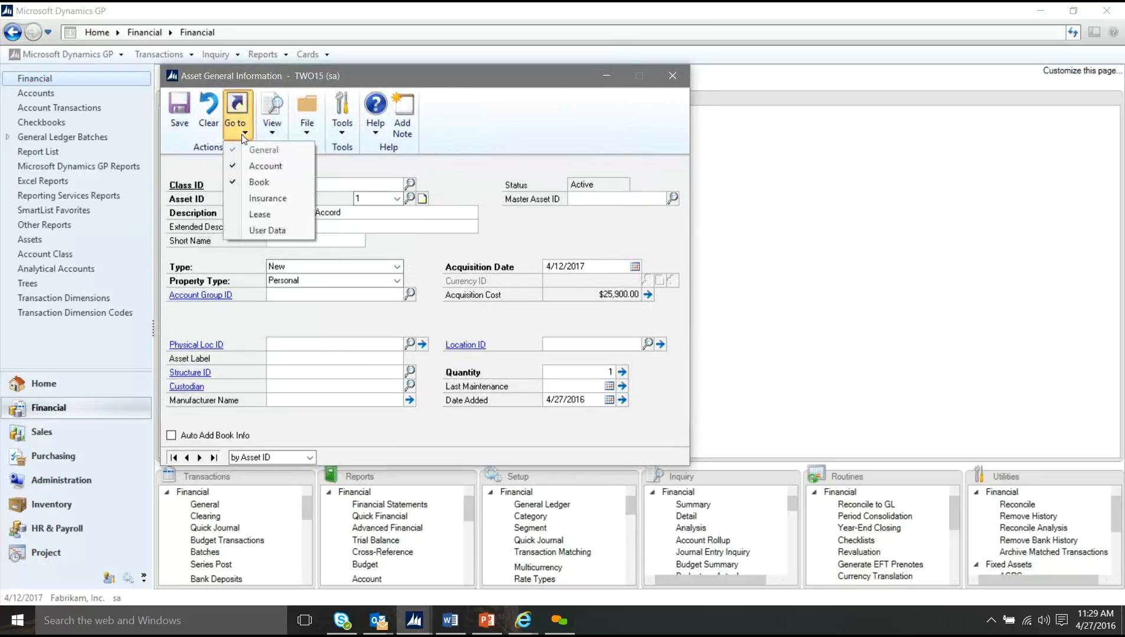
click(248, 186)
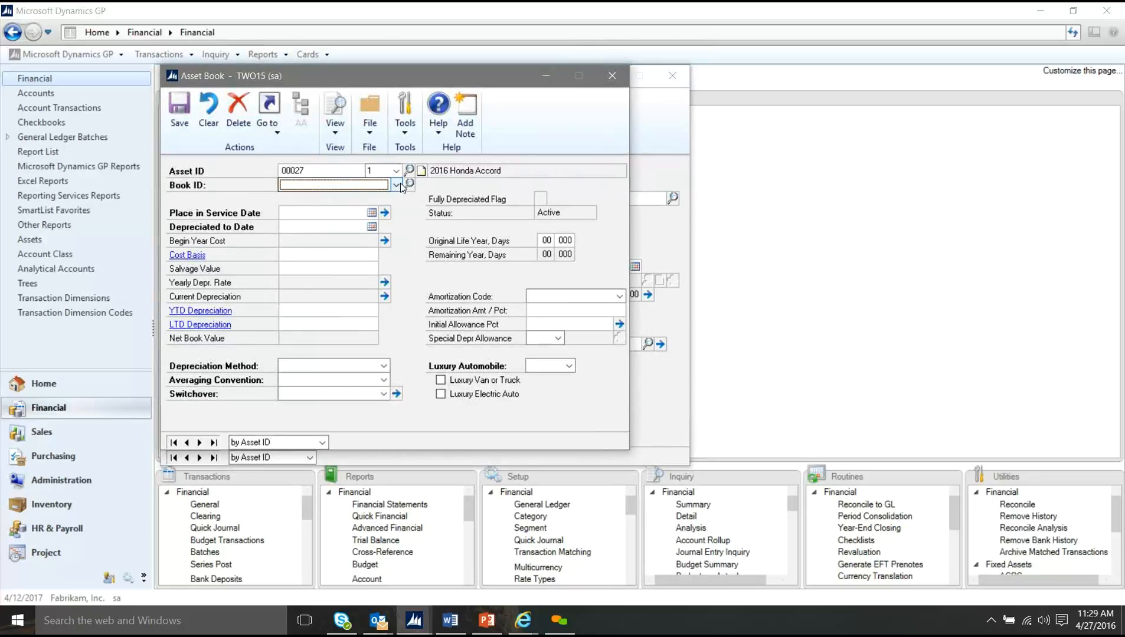
click(395, 185)
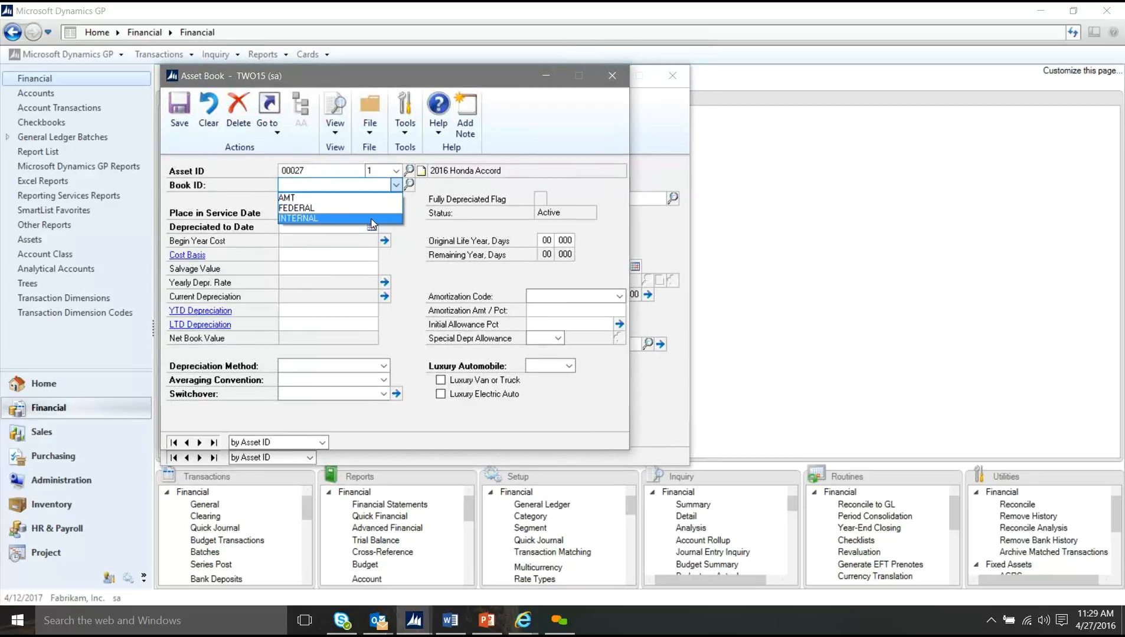
click(371, 220)
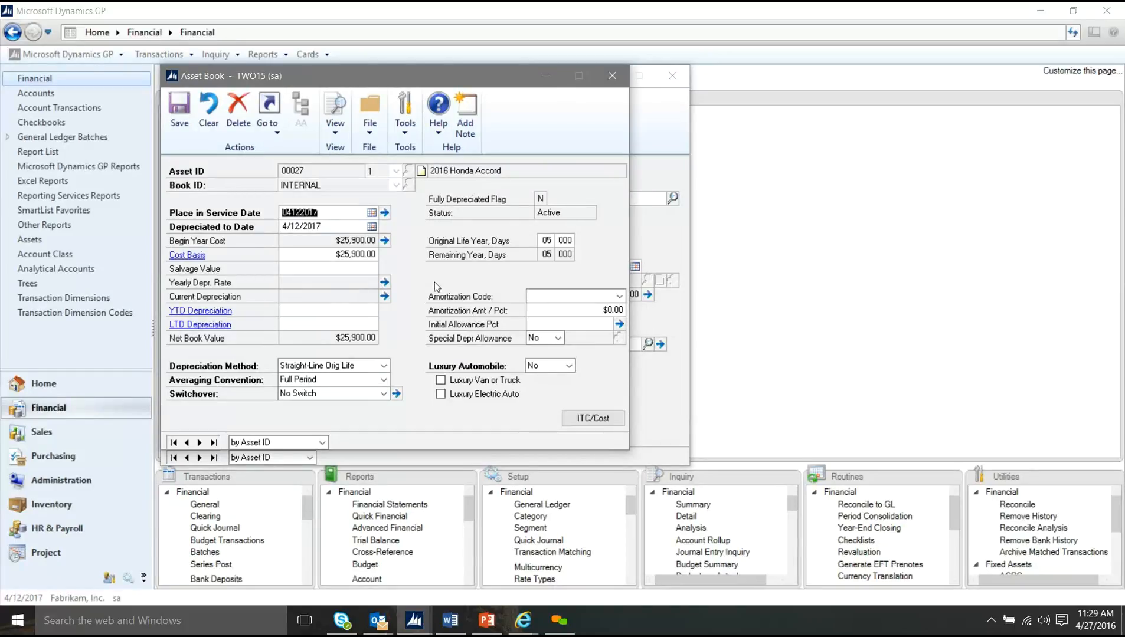
click(185, 120)
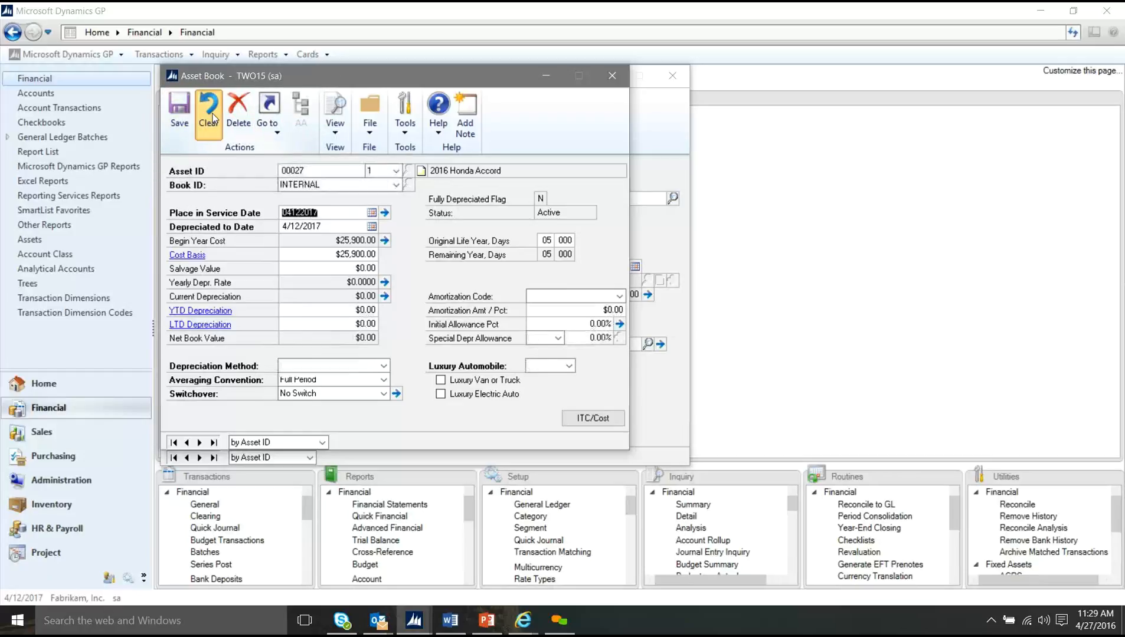
click(209, 117)
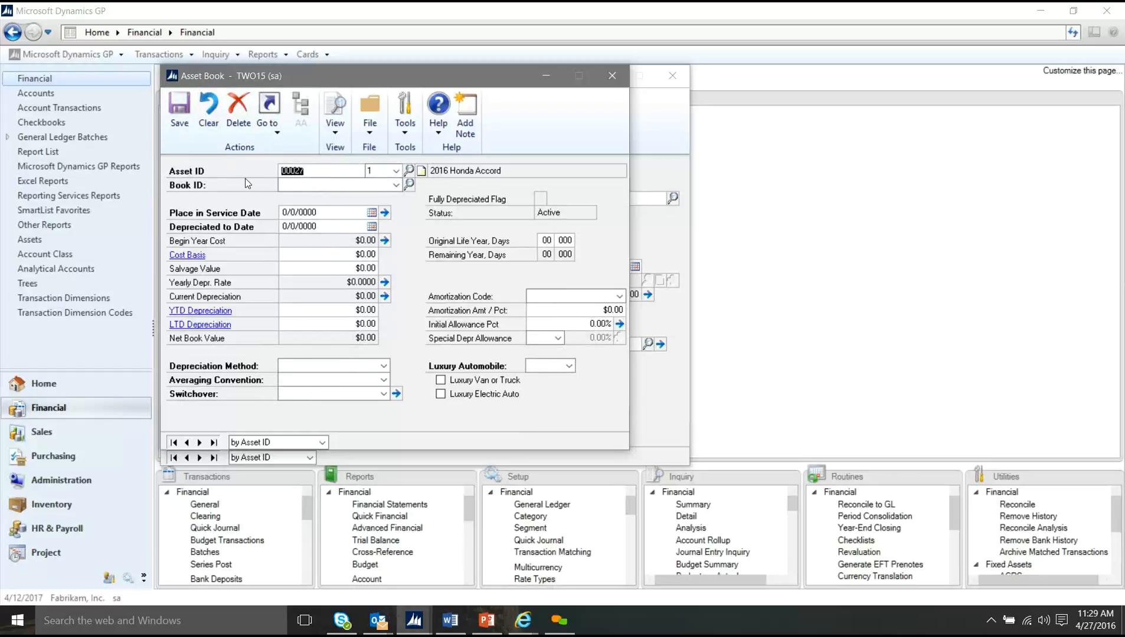
Step: Review the depreciation settings in the FEDERAL book of asset 00027 and save the book
click(396, 186)
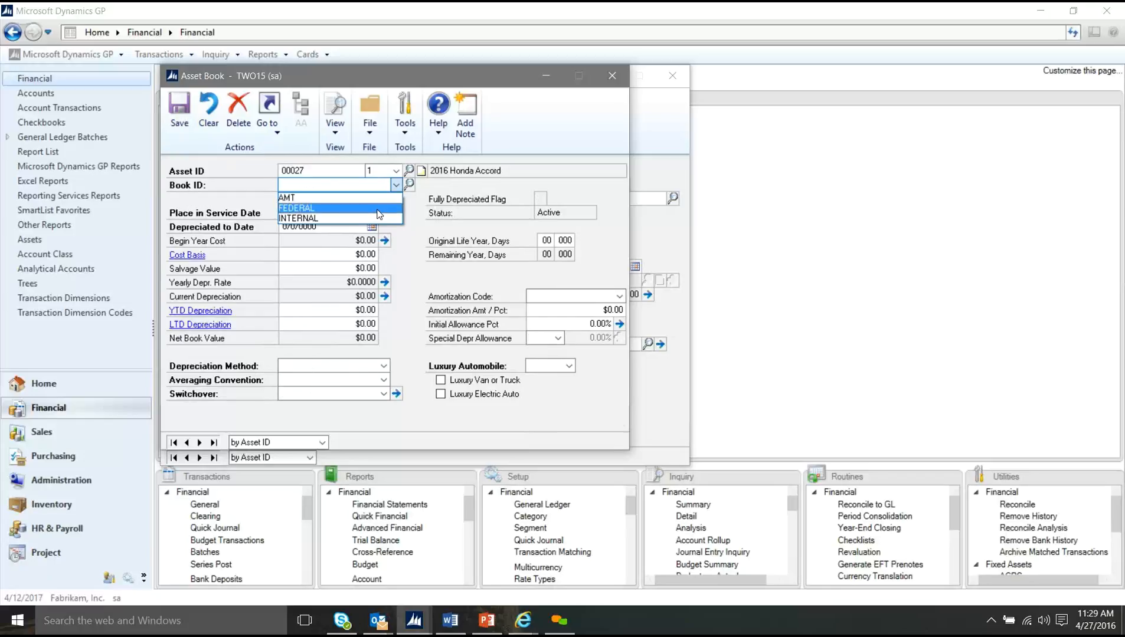
click(379, 214)
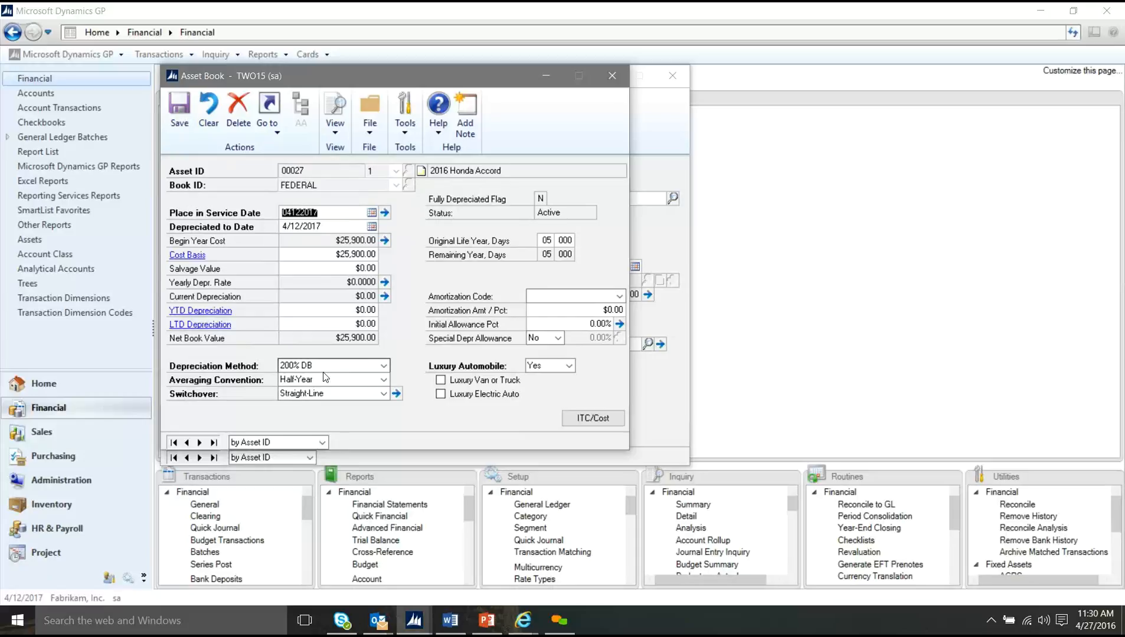
click(184, 114)
Step: Close the asset book window, save the 2016 Honda Accord asset and clear the general asset form
click(612, 75)
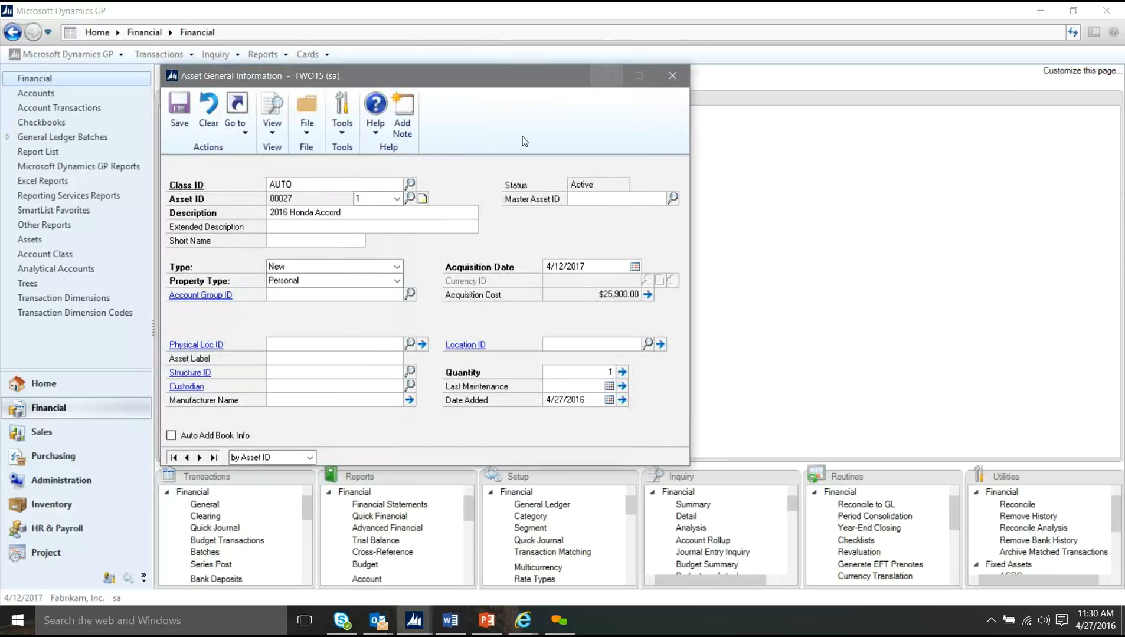
click(173, 116)
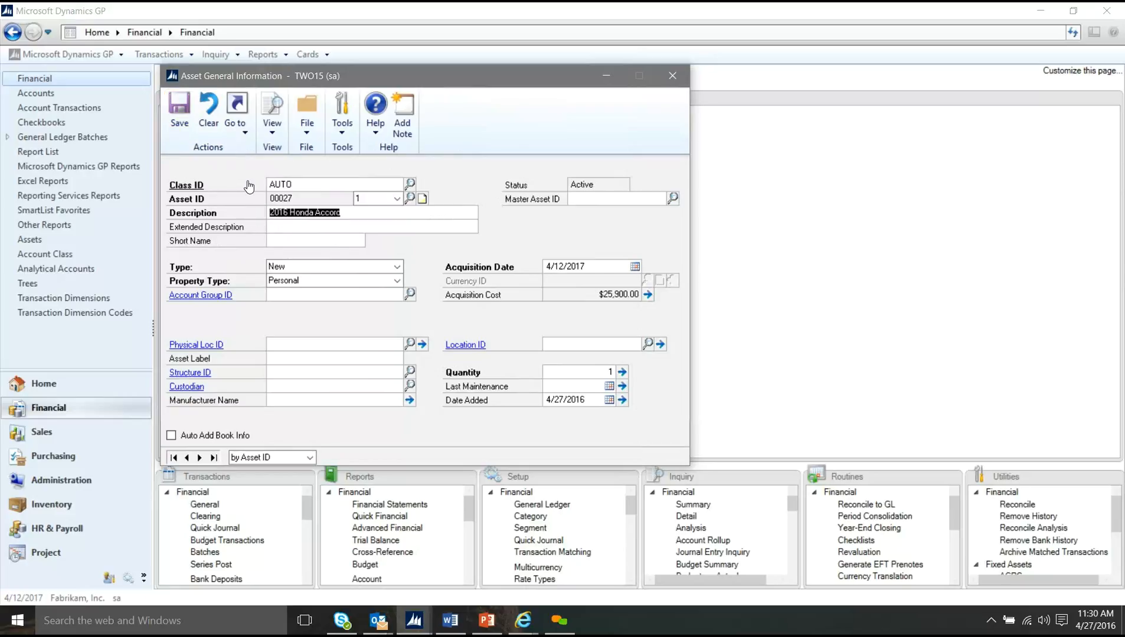
click(208, 112)
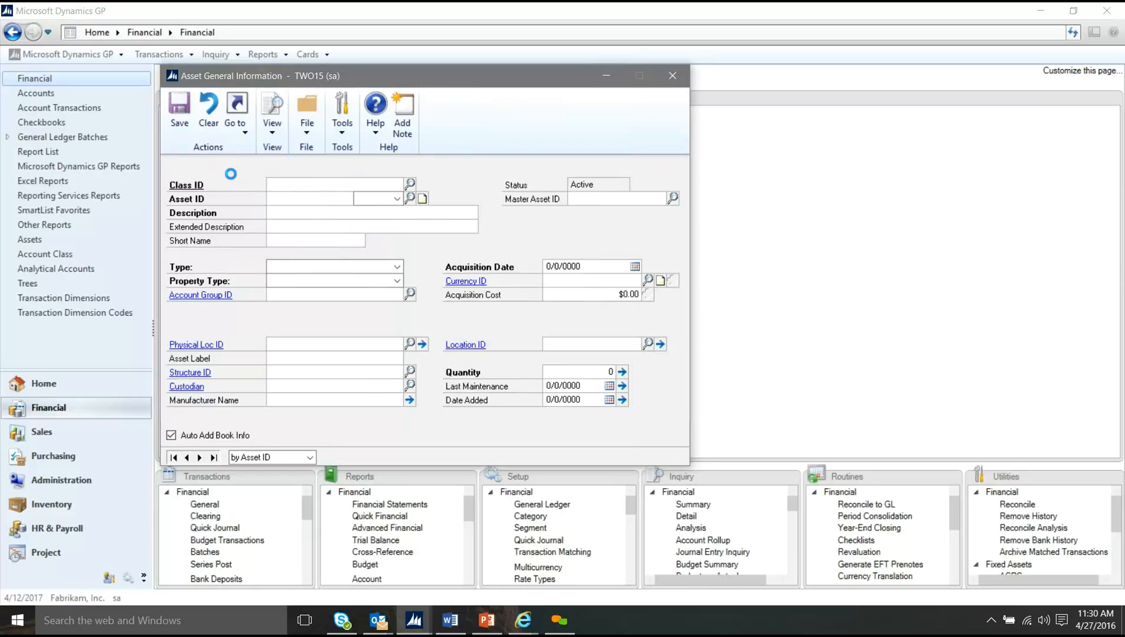
Step: Start a new fixed asset in class COMP and describe it as Dell Laptop
click(410, 183)
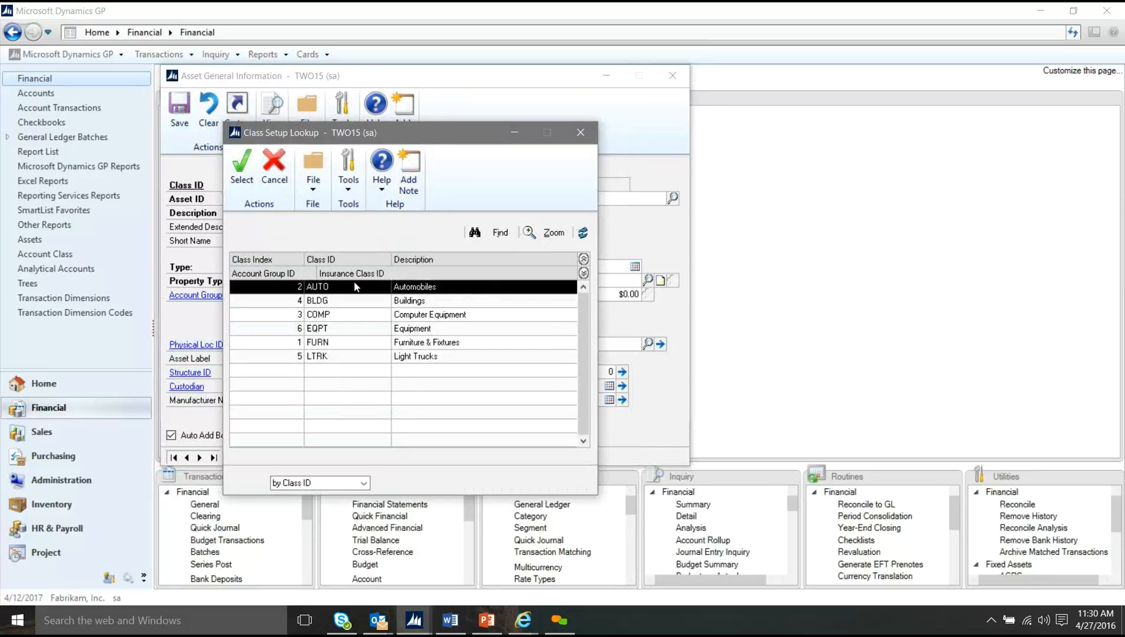
double_click(349, 314)
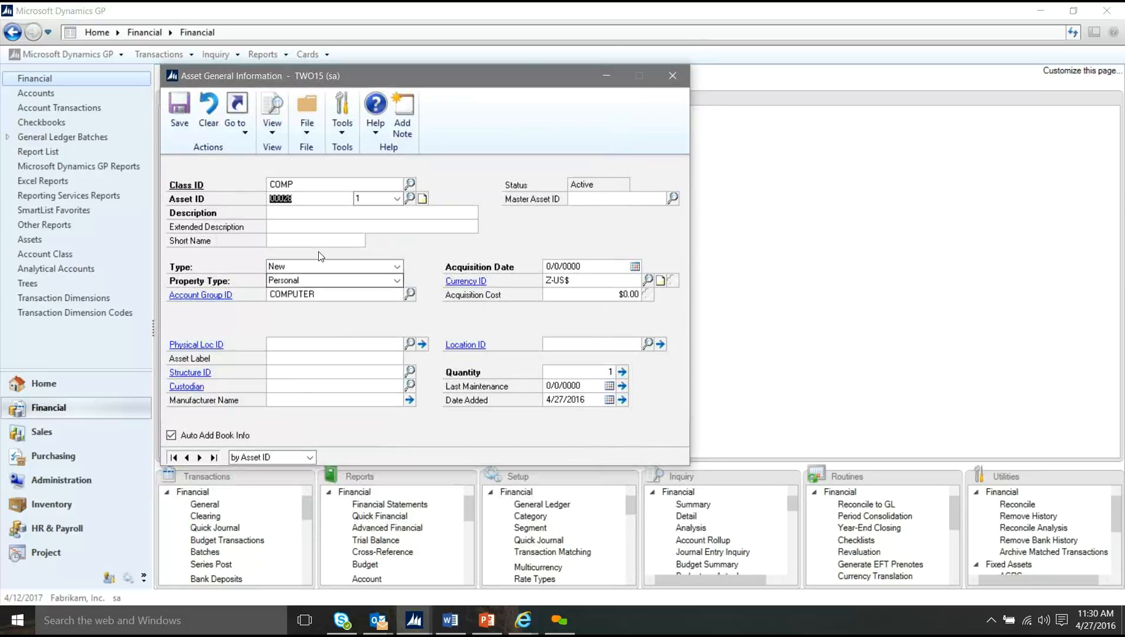
click(306, 216)
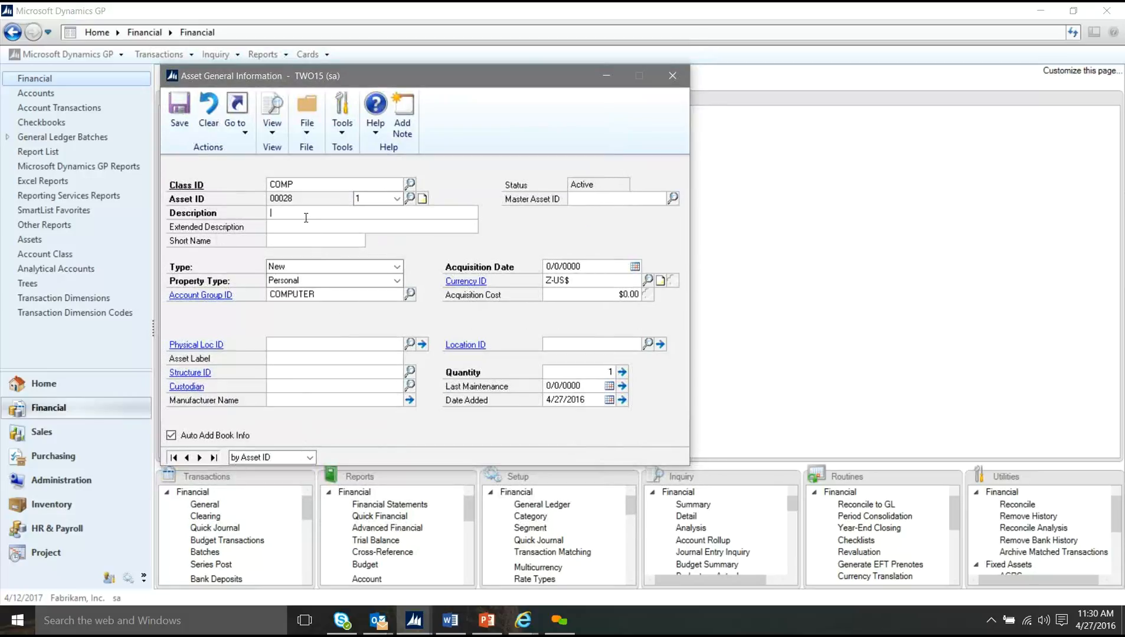
text(Dell LapT)
key(BackSpace)
text(top)
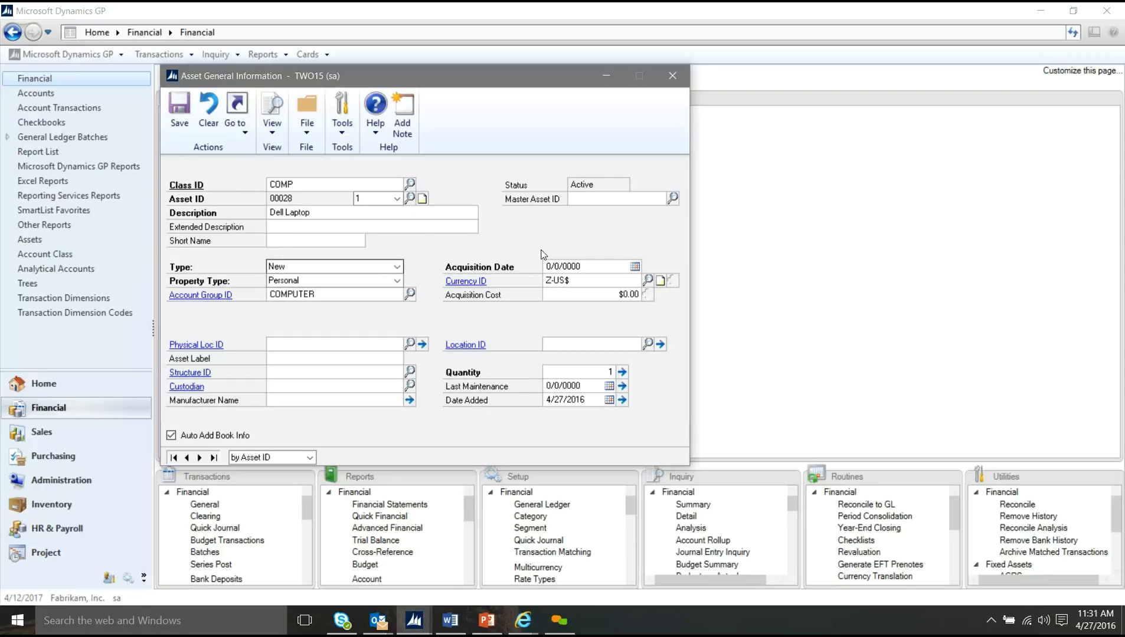
Step: Set the laptop asset's acquisition date to 4/1/2017 and its acquisition cost to $1,200.00
click(583, 269)
text(040117)
key(Tab)
text(1,200.00)
Step: Assign the laptop asset to location ALPHARETTA and physical location B1R100, with the first listed employee as custodian
click(648, 345)
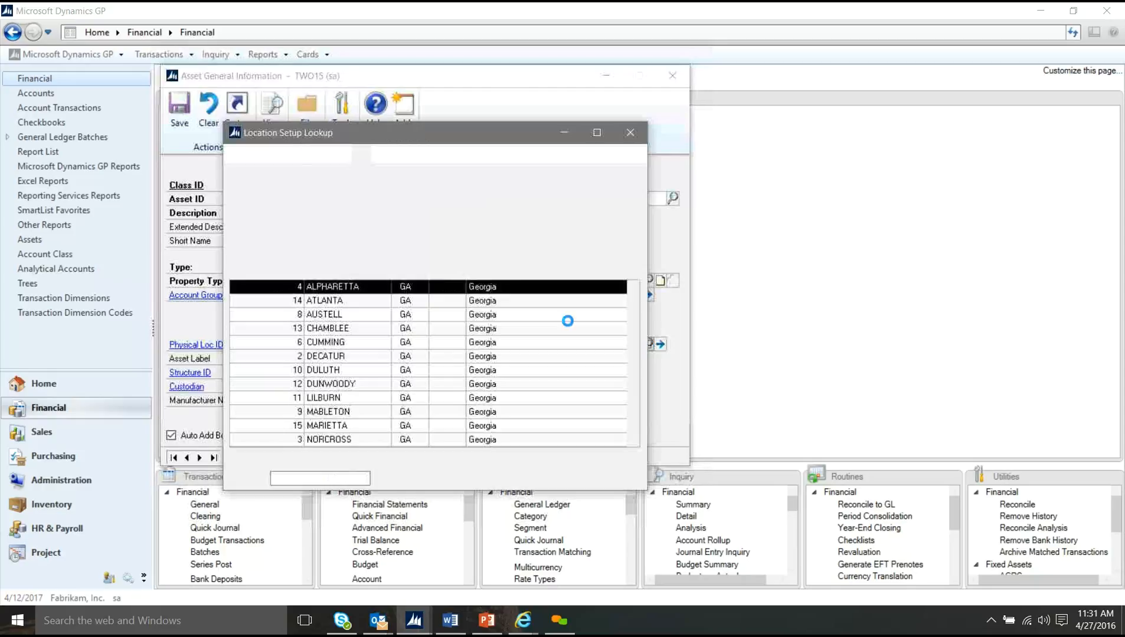
double_click(368, 292)
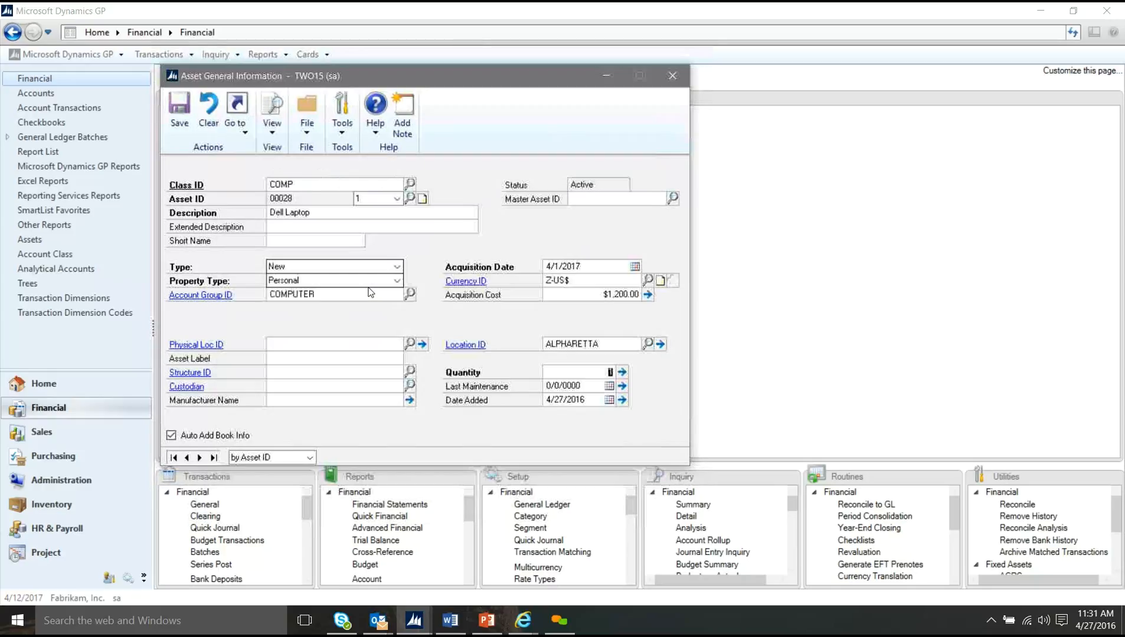
click(408, 344)
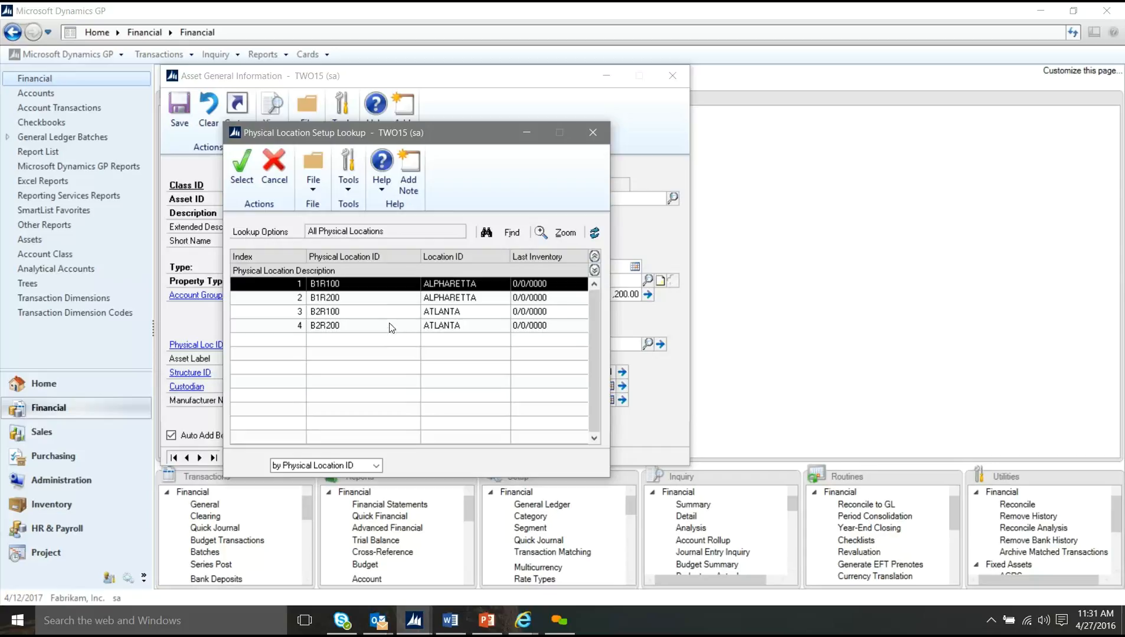
double_click(374, 290)
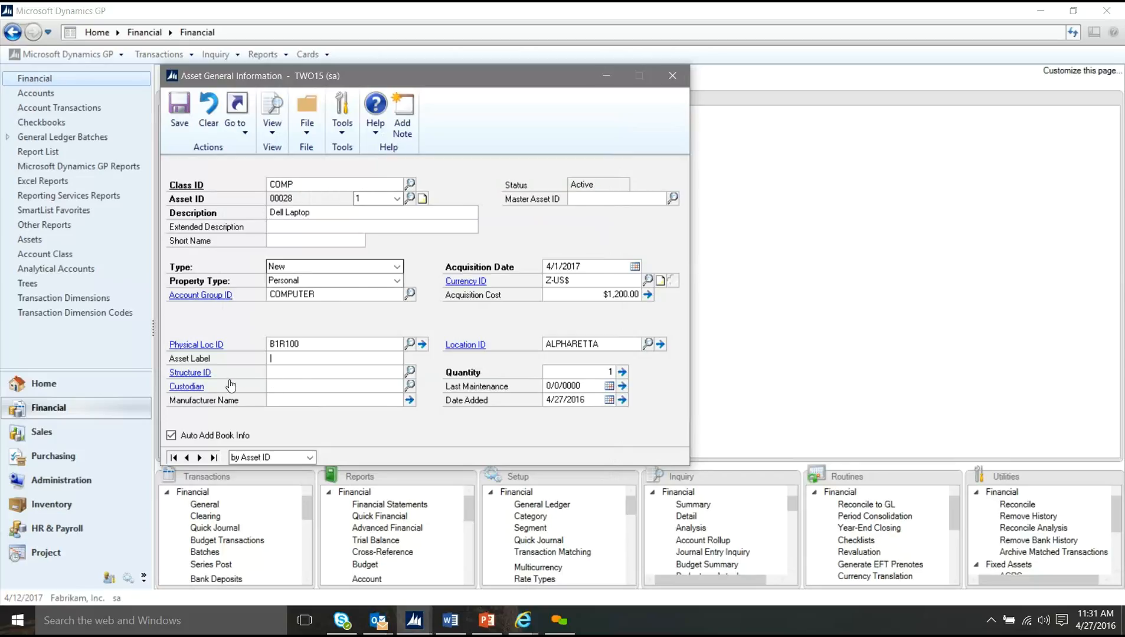
click(410, 384)
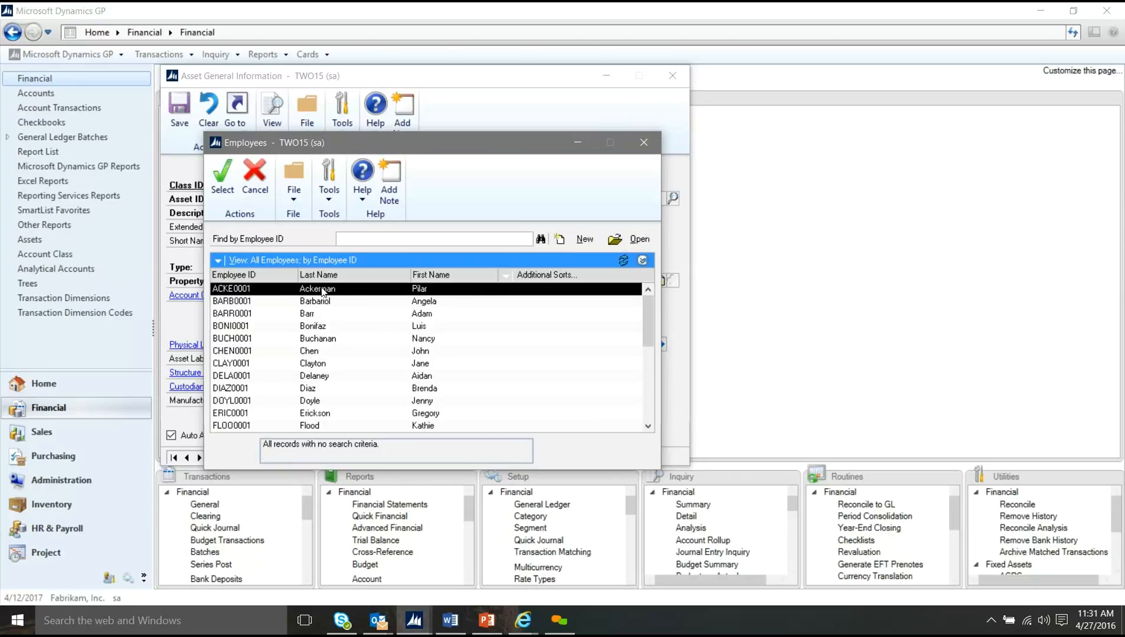
double_click(322, 290)
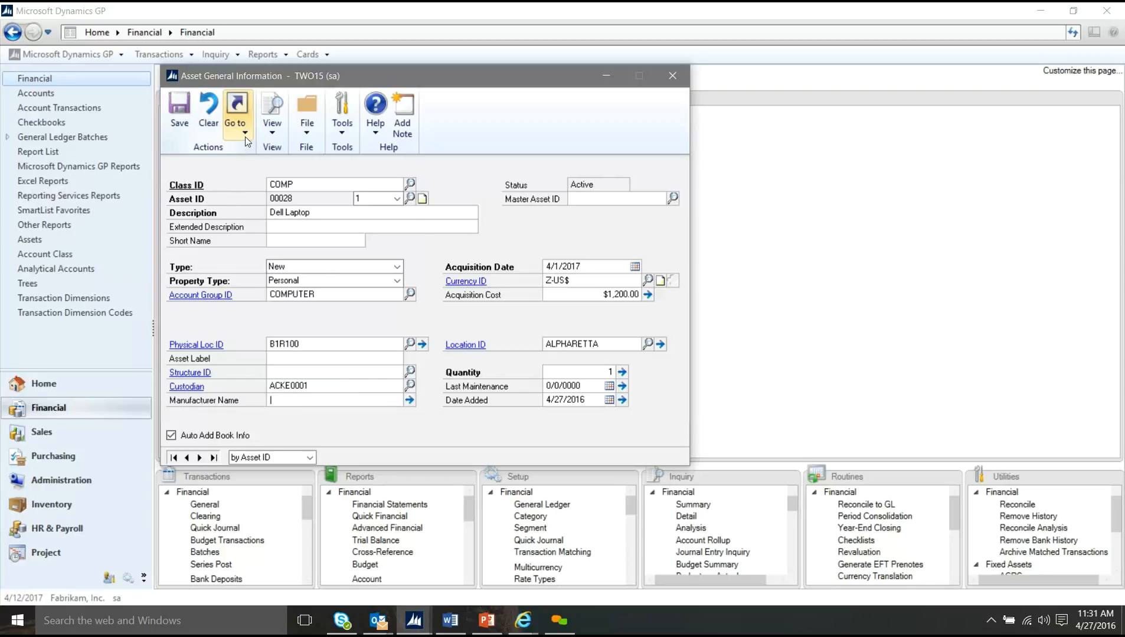
Step: Save the Dell Laptop asset, review and save its general ledger accounts, and close the account window
click(195, 121)
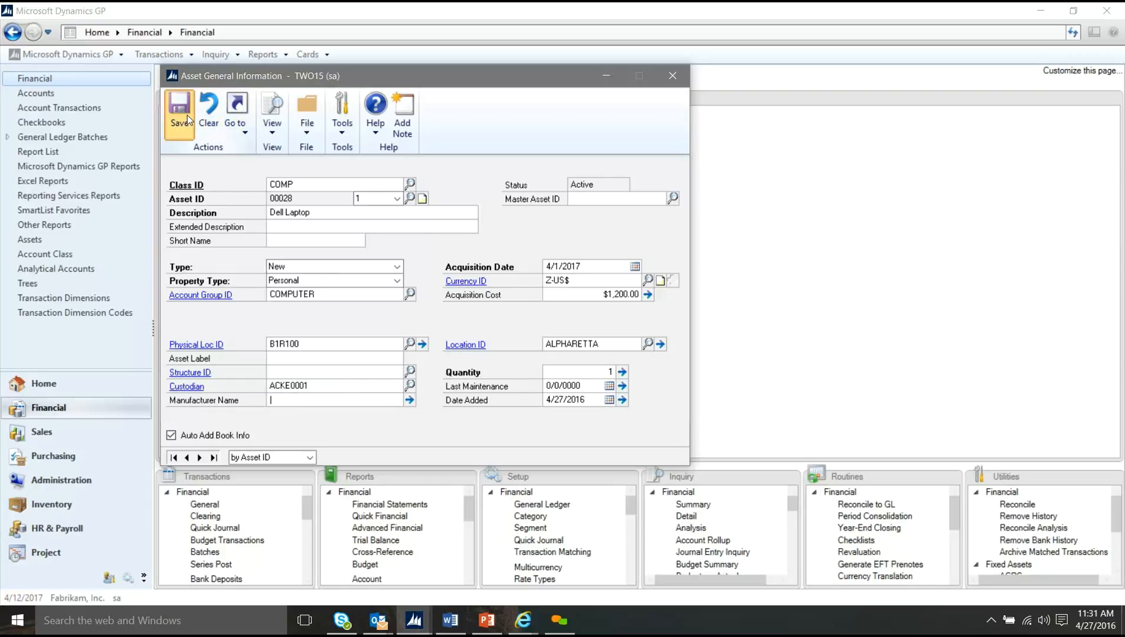
click(243, 129)
click(255, 167)
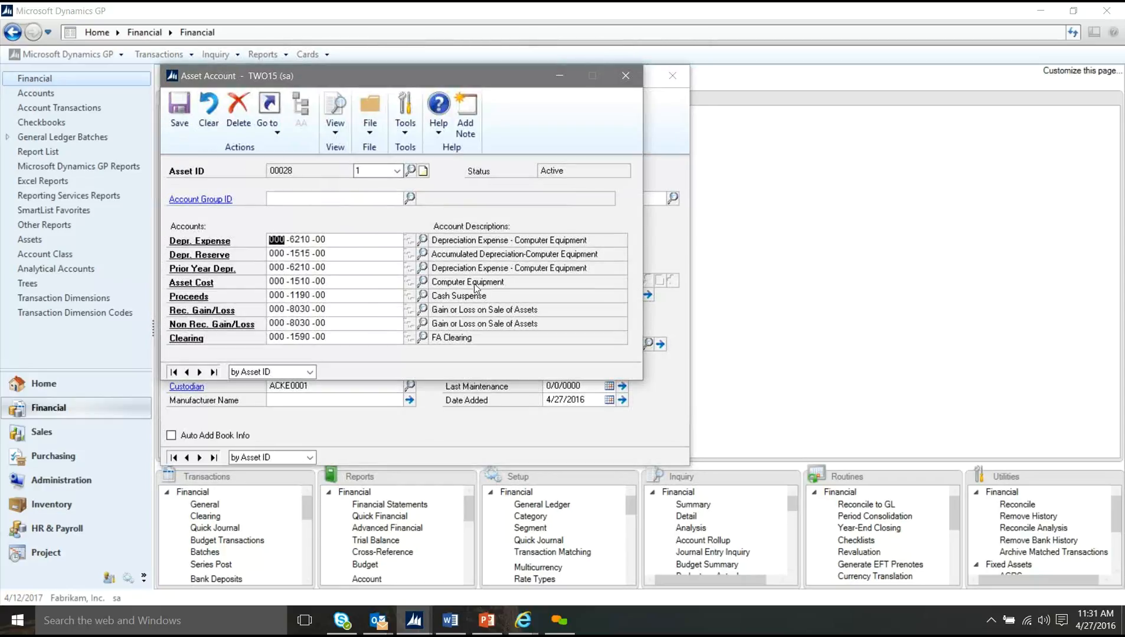
click(179, 110)
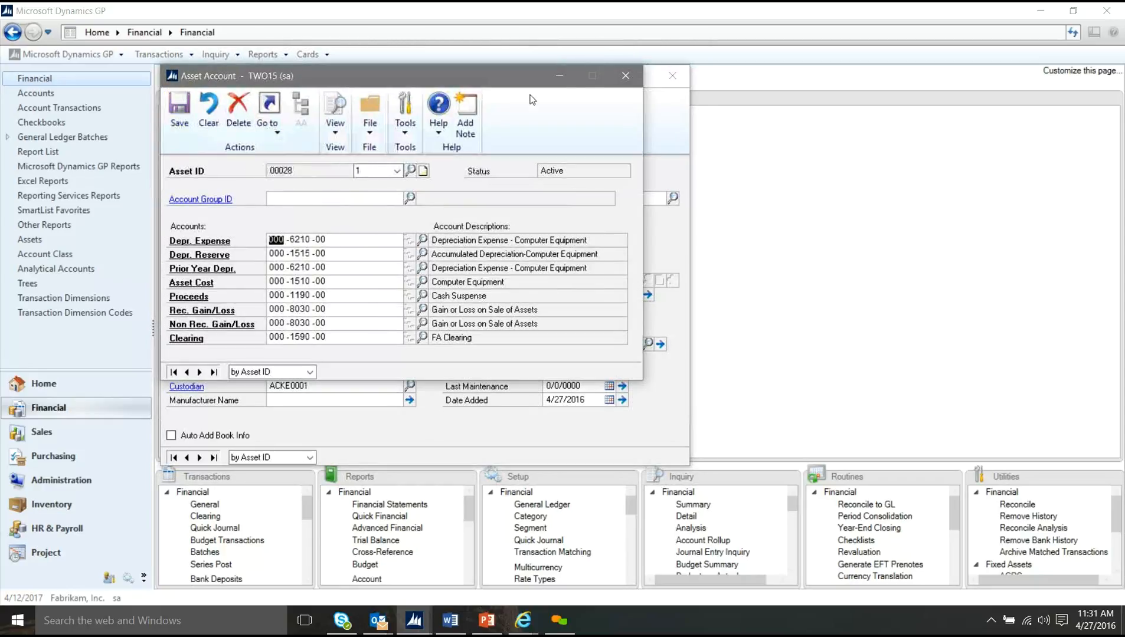
click(626, 76)
Step: Review and save the INTERNAL book of the Dell Laptop asset, and close the book and general asset windows
click(243, 134)
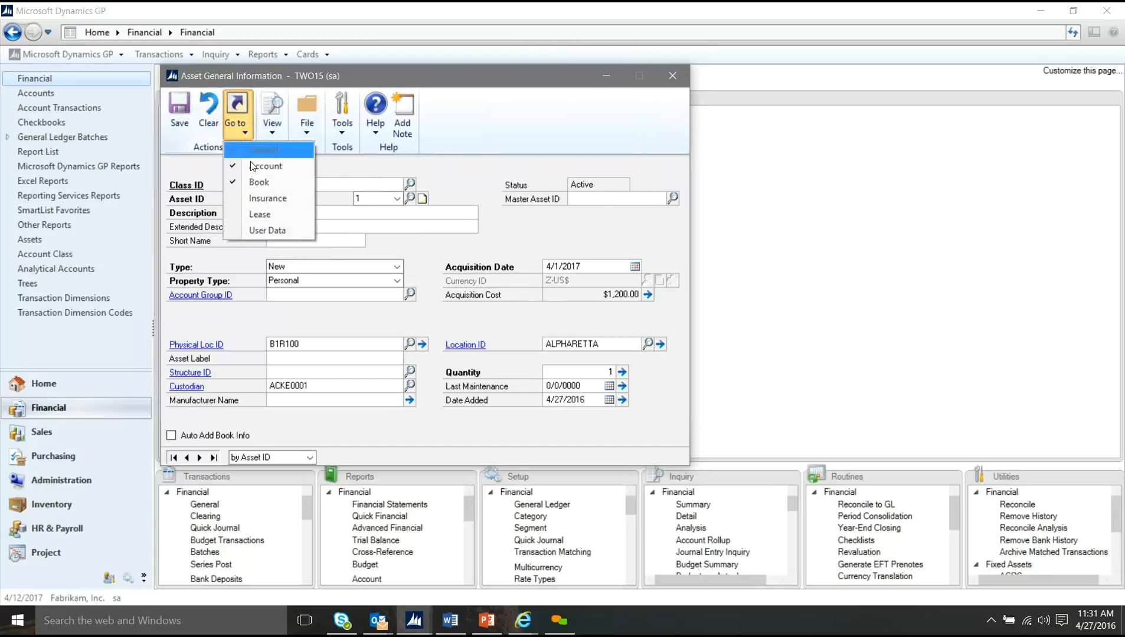
click(257, 183)
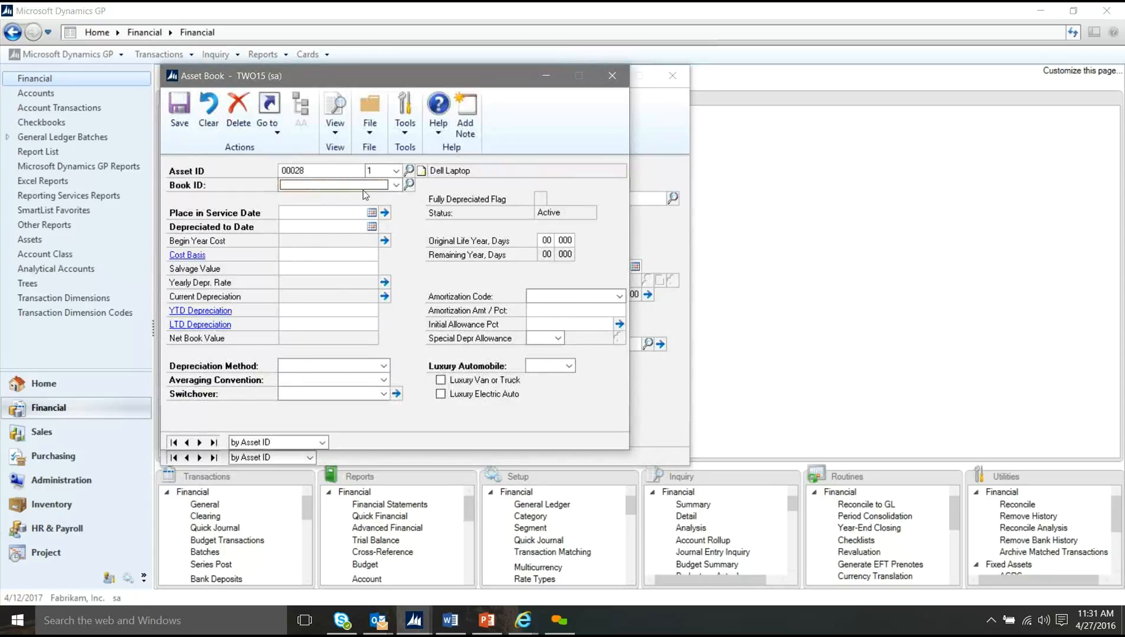
click(381, 185)
click(373, 219)
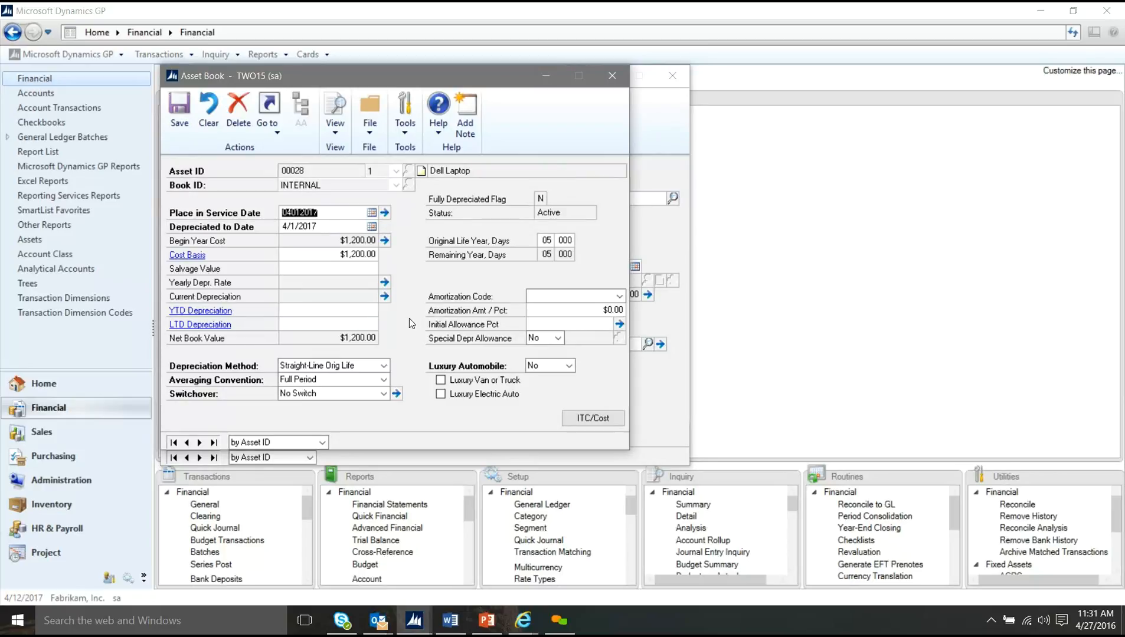
click(190, 121)
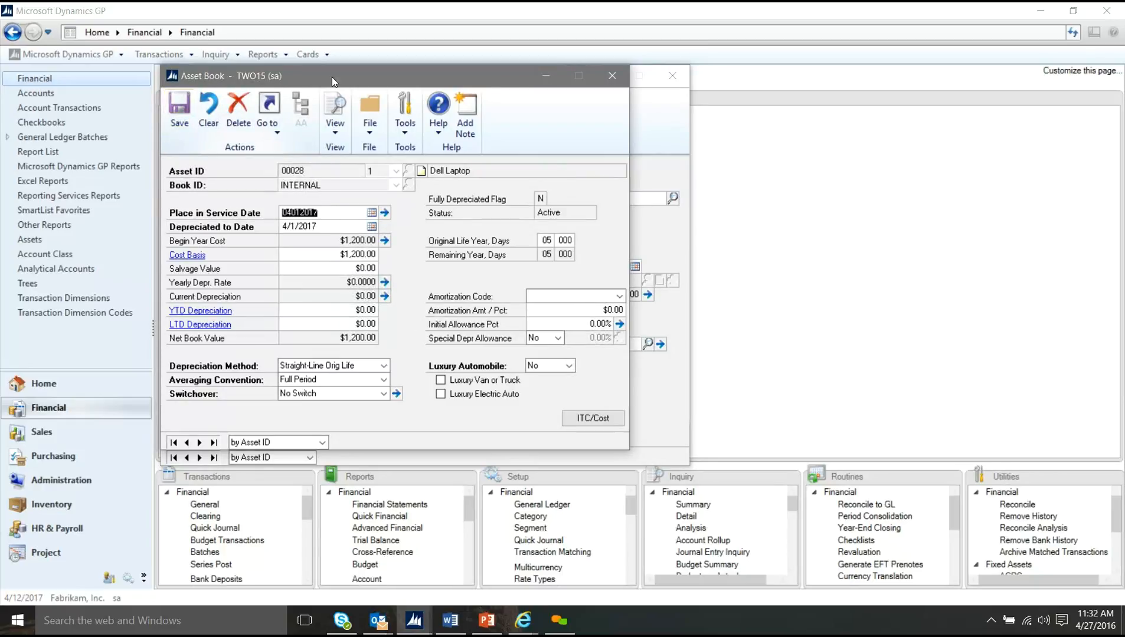
click(612, 79)
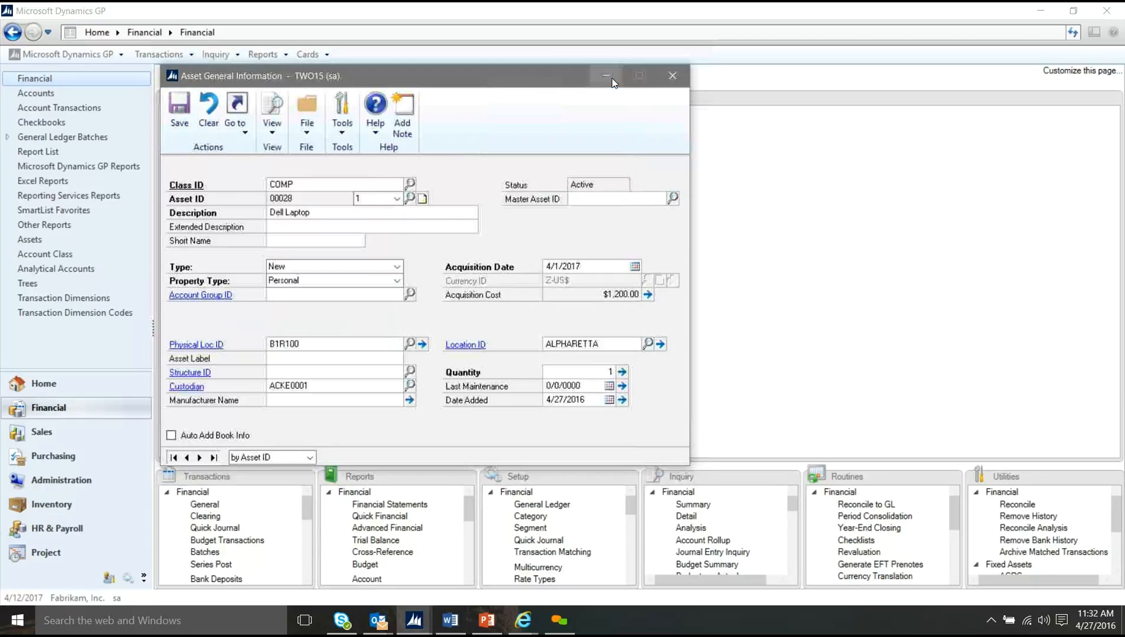
click(672, 76)
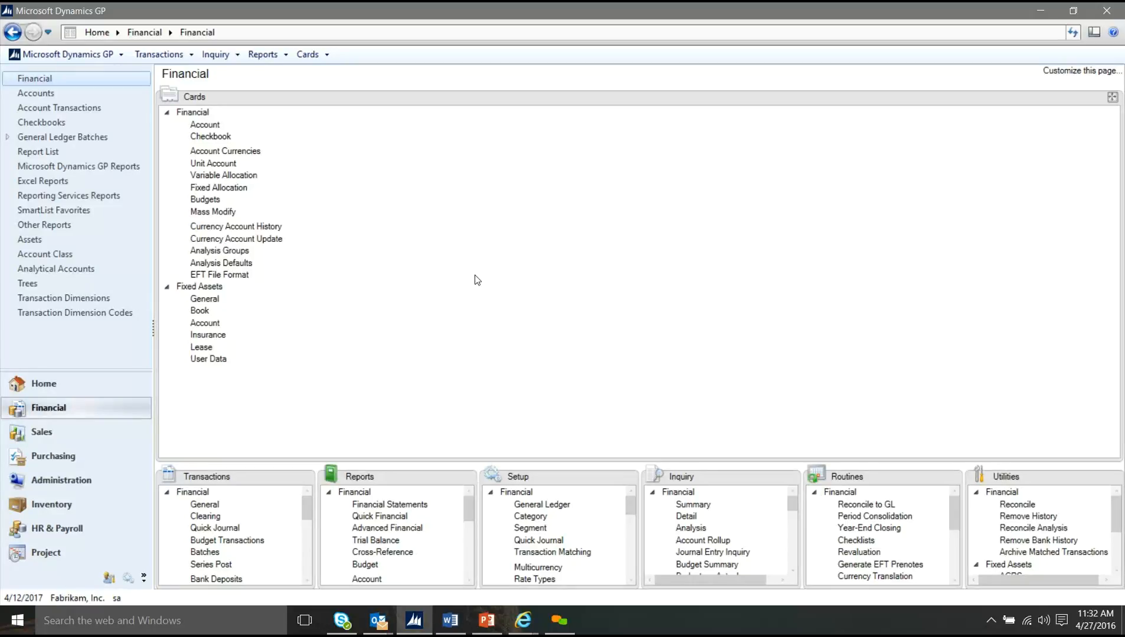
Step: Open the Fixed Assets depreciation projection routine and set the projection target date to 12/31/2017
key(alt+Tab)
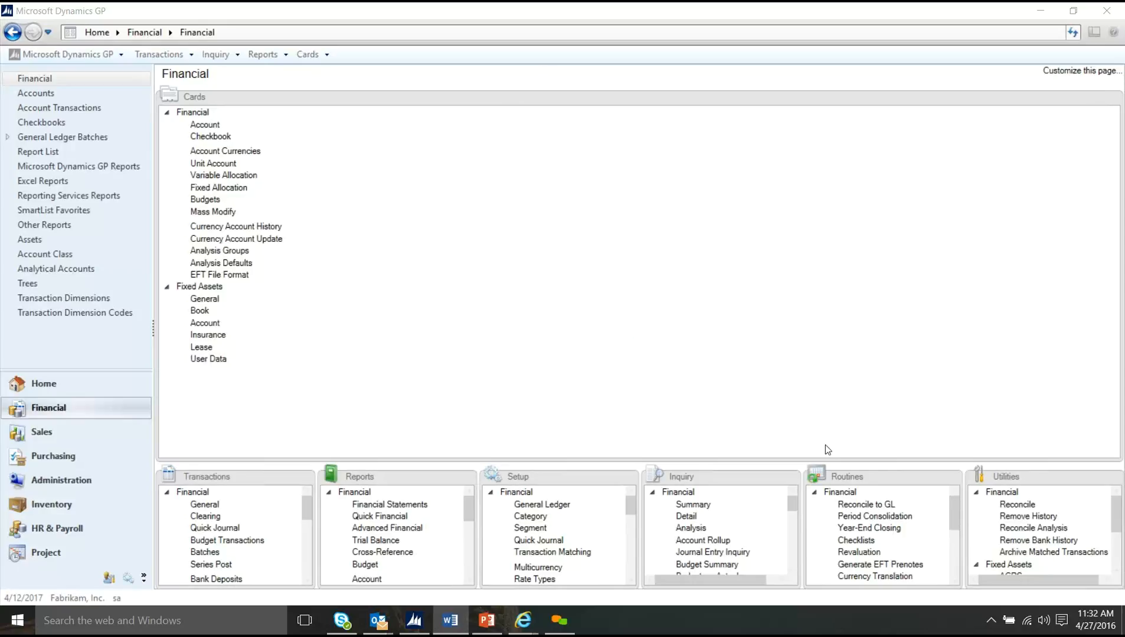
click(954, 475)
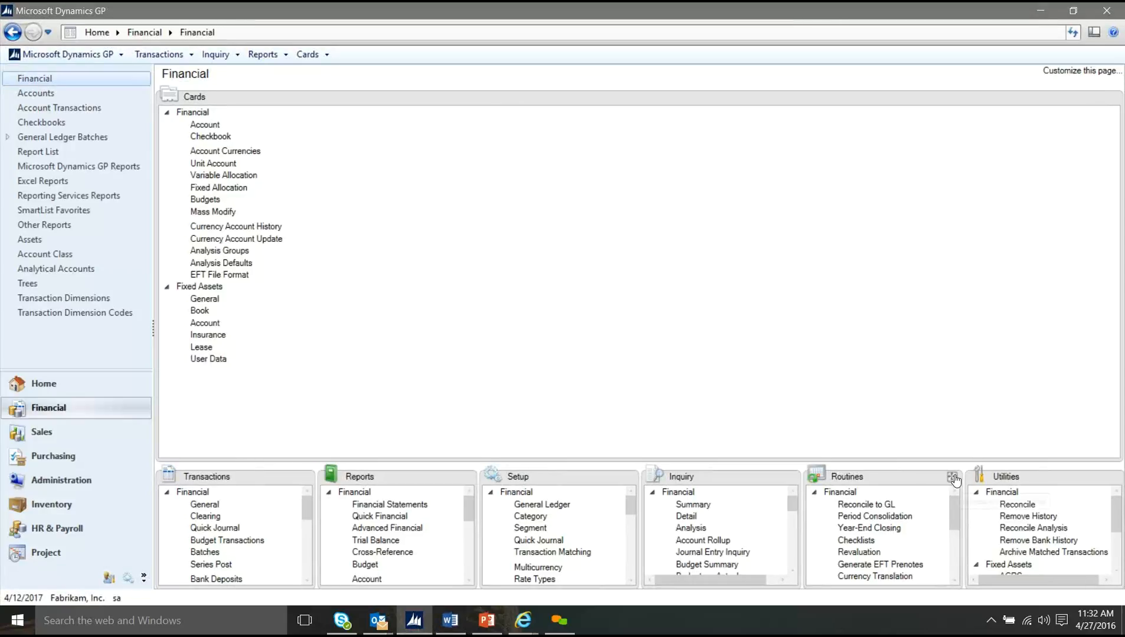
click(954, 478)
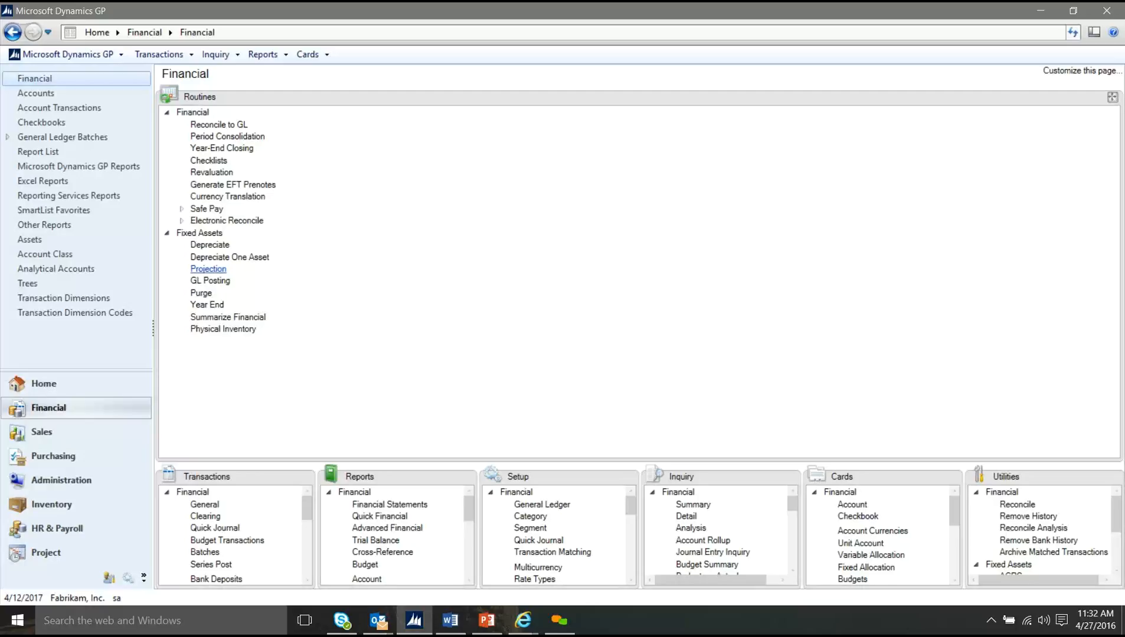
click(208, 269)
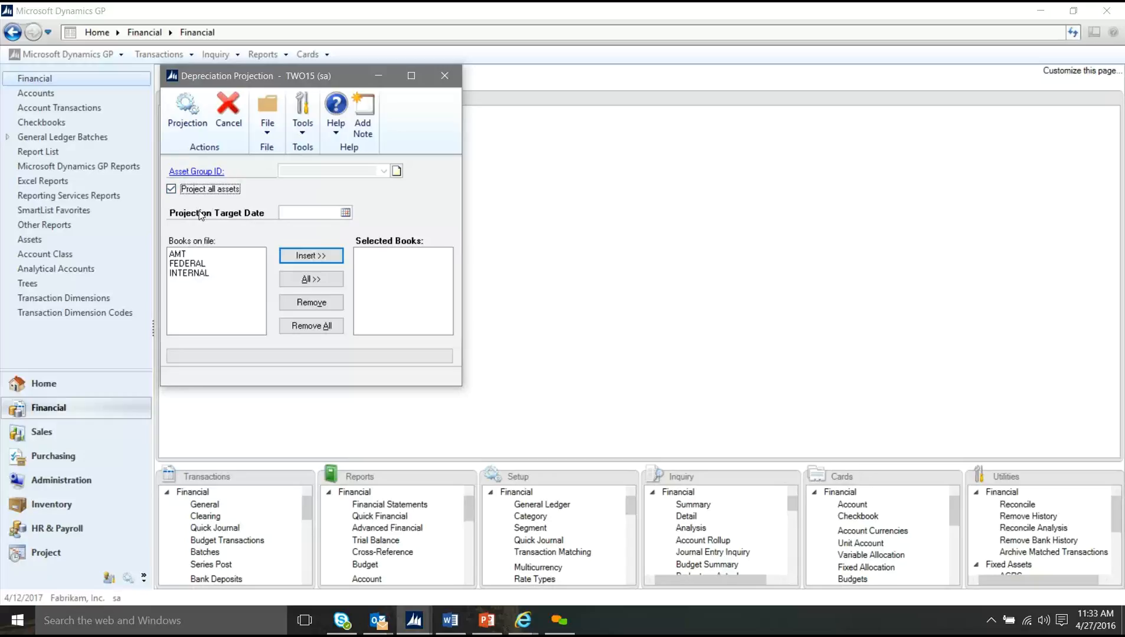
click(345, 213)
click(329, 213)
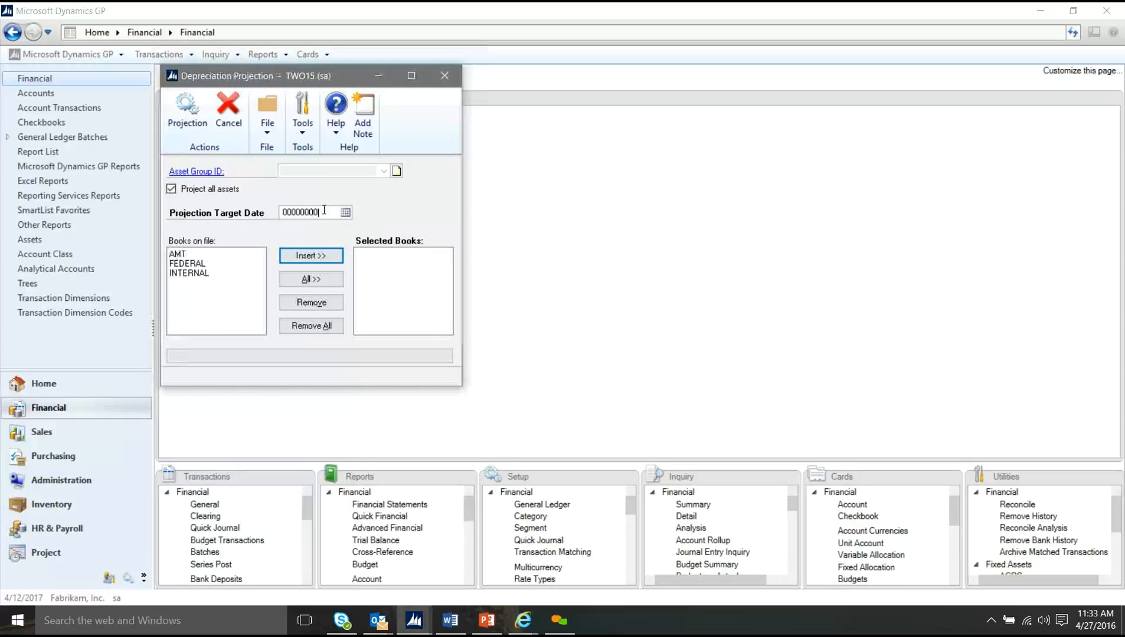
text(12/31/2017)
key(Tab)
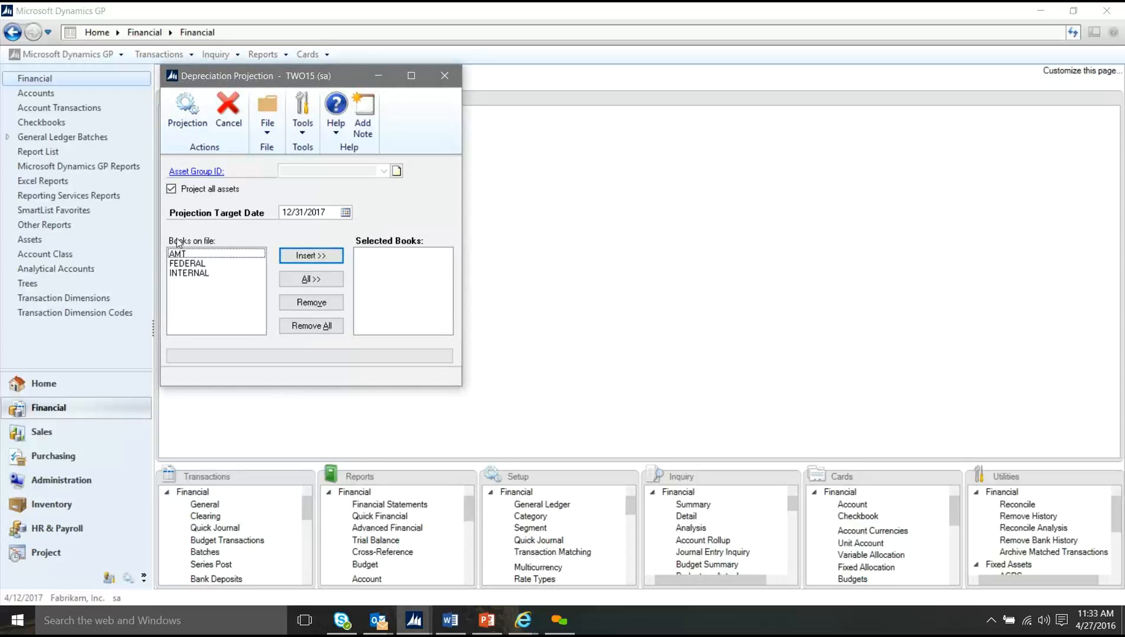
Step: Add the INTERNAL book to the projection, run it for all assets and close the projection window
click(194, 273)
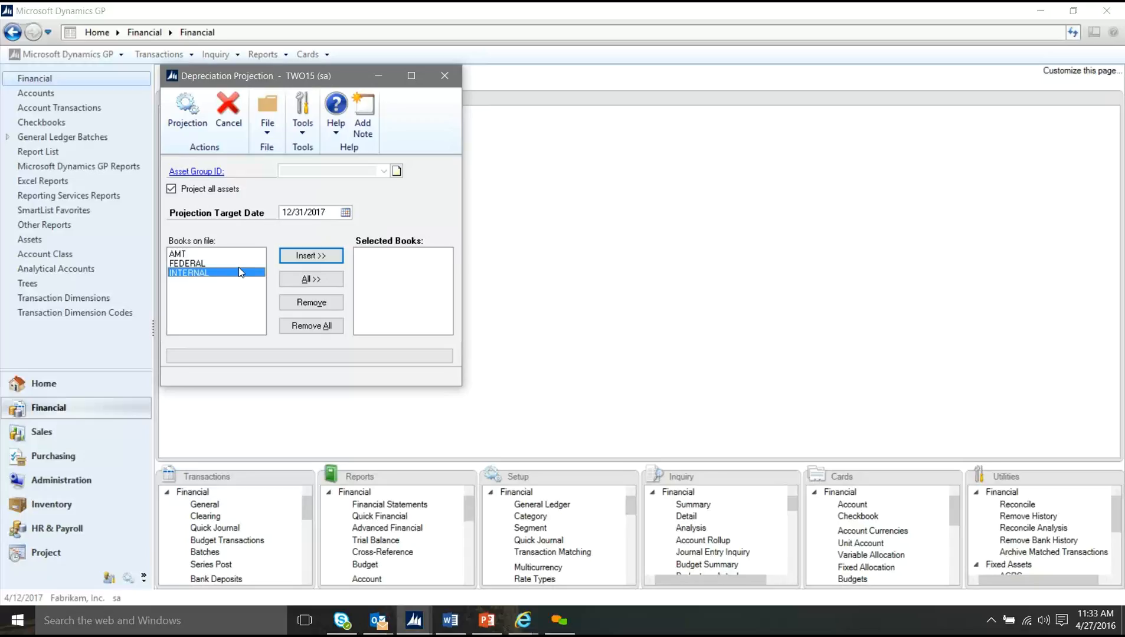
click(326, 260)
click(188, 114)
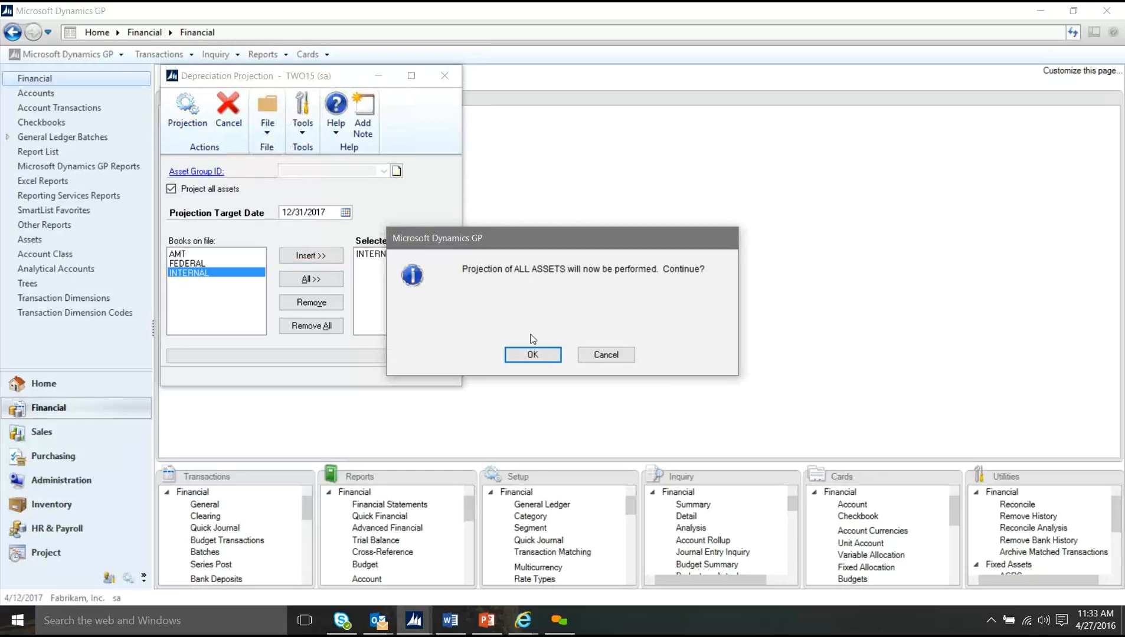
click(533, 355)
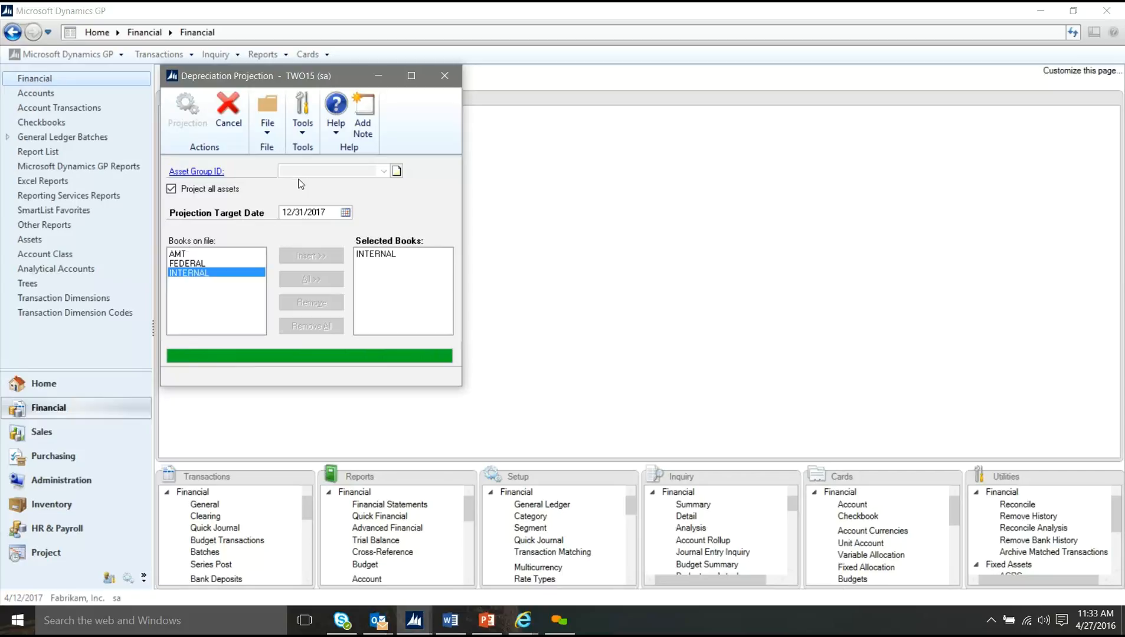
click(451, 78)
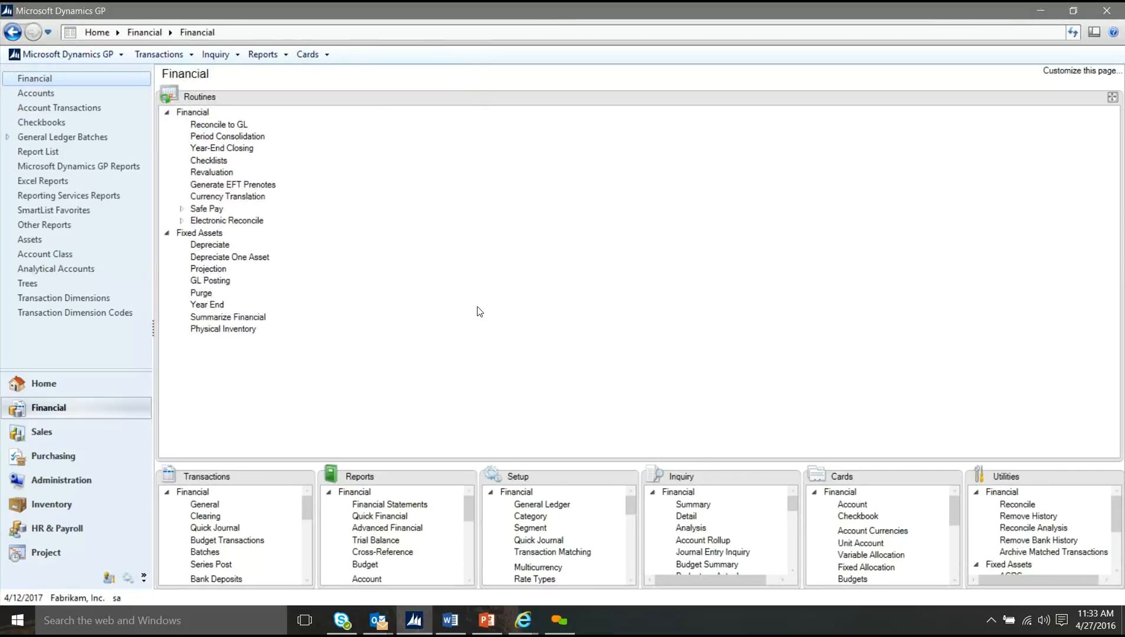
Step: Open the Fixed Assets projection reports and start a new Period Projection - Detail report option named 2017
click(466, 478)
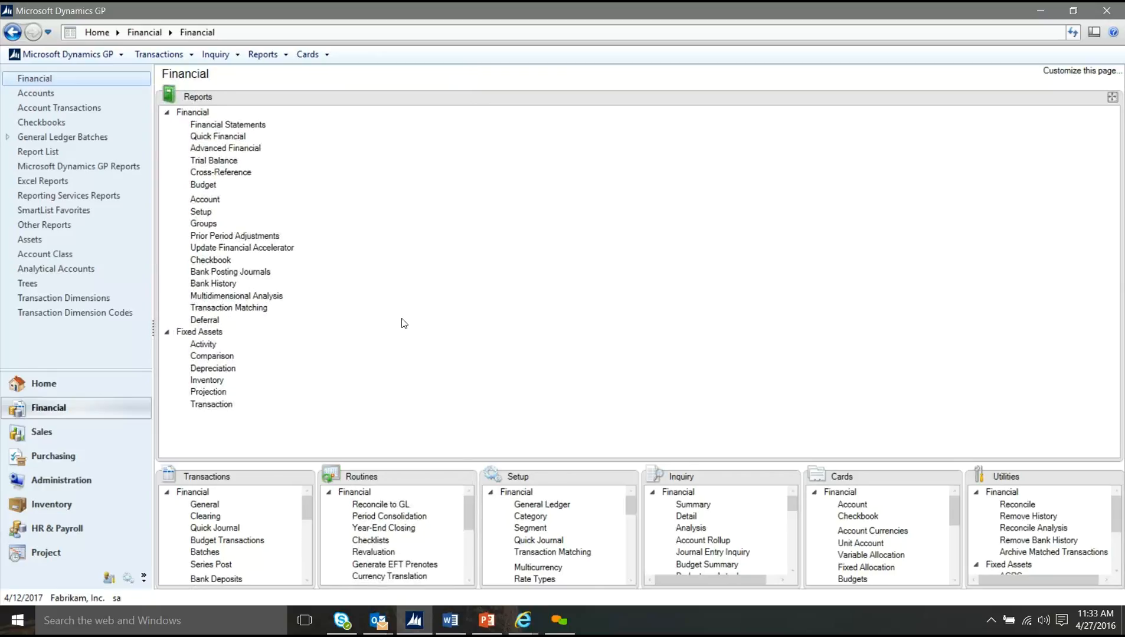
click(207, 392)
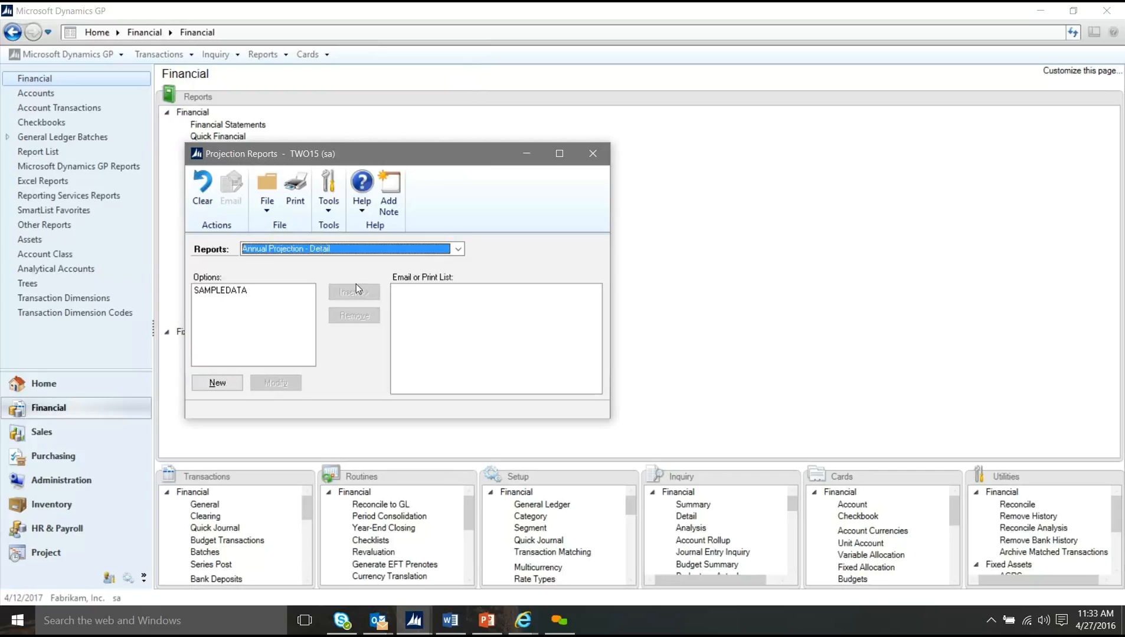
click(381, 252)
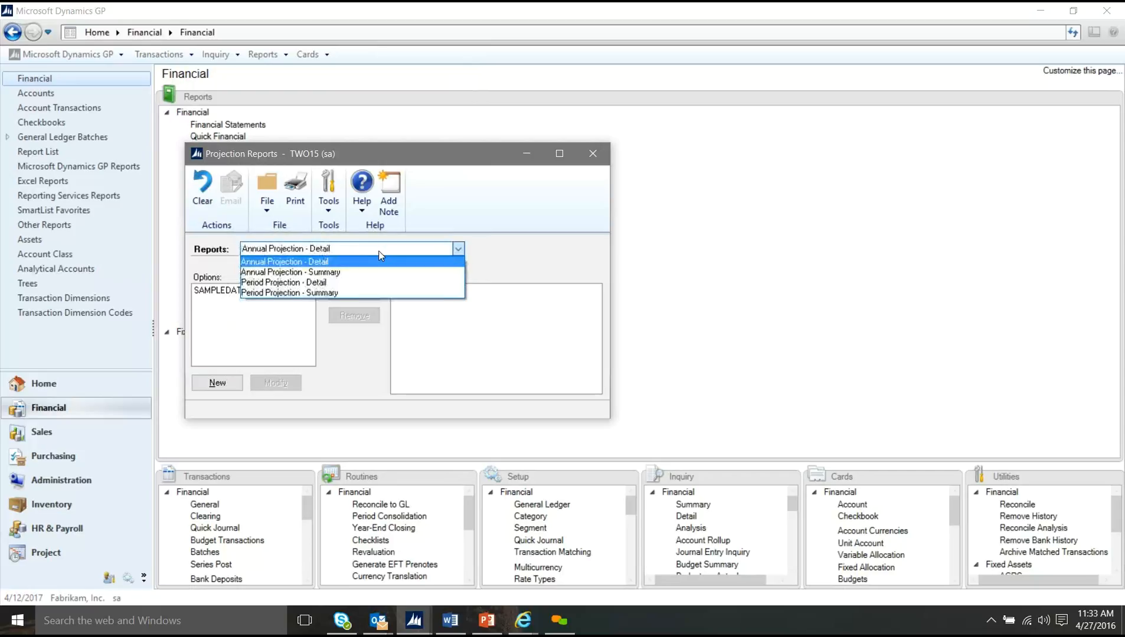
click(361, 285)
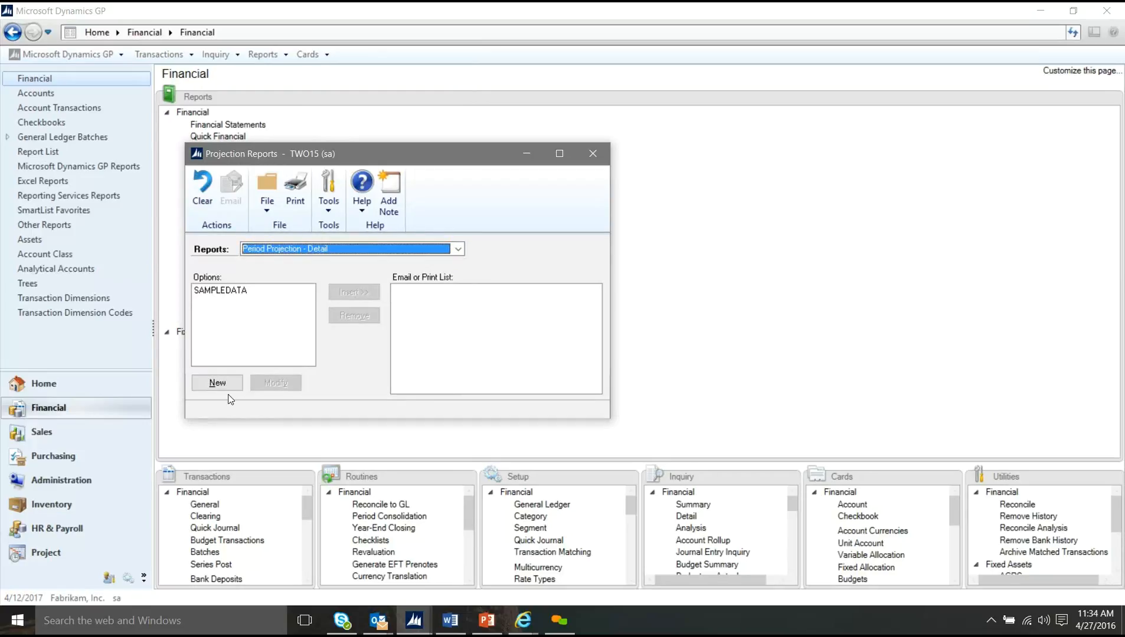
click(217, 383)
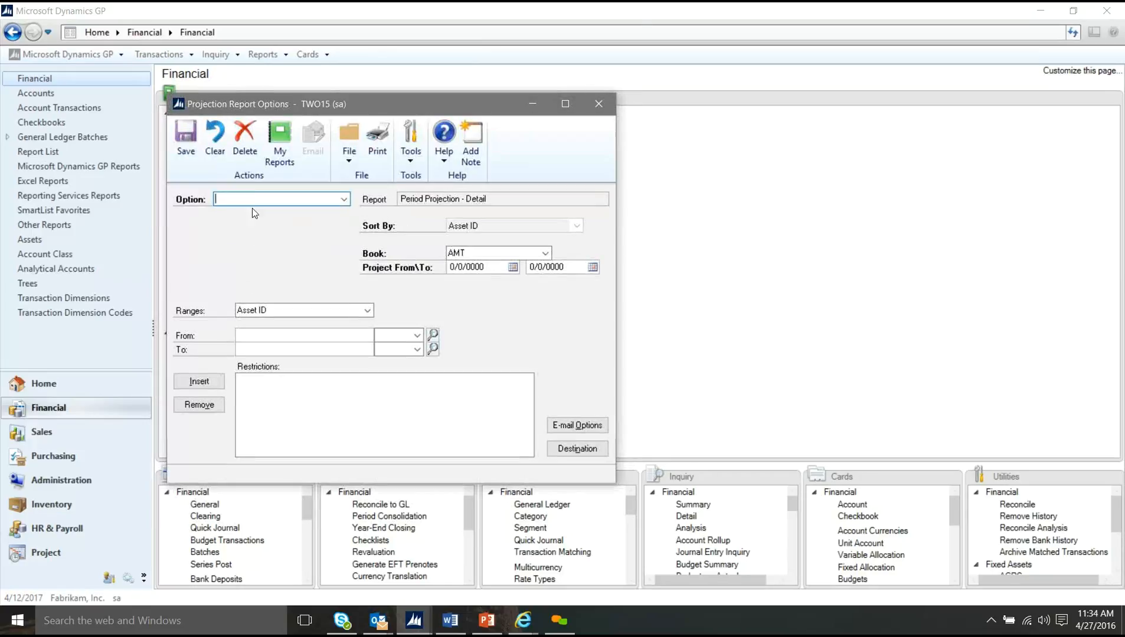
text(2017)
key(Tab)
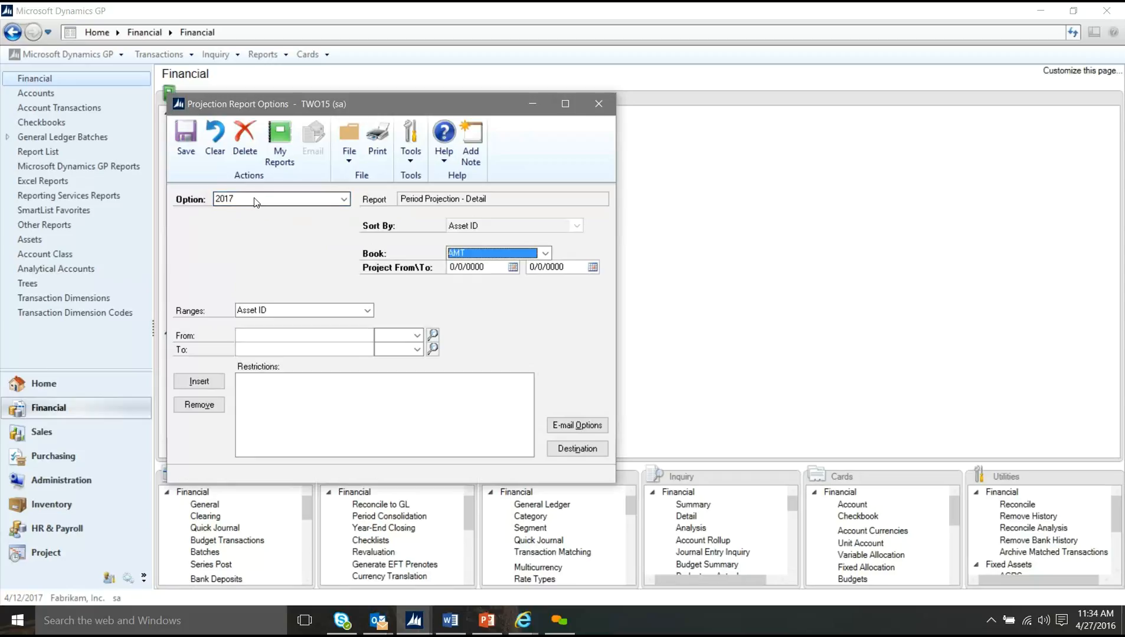
Step: Set the report option's book to INTERNAL and its projection range from 1/1/2017 to 12/31/2017
click(544, 253)
click(521, 285)
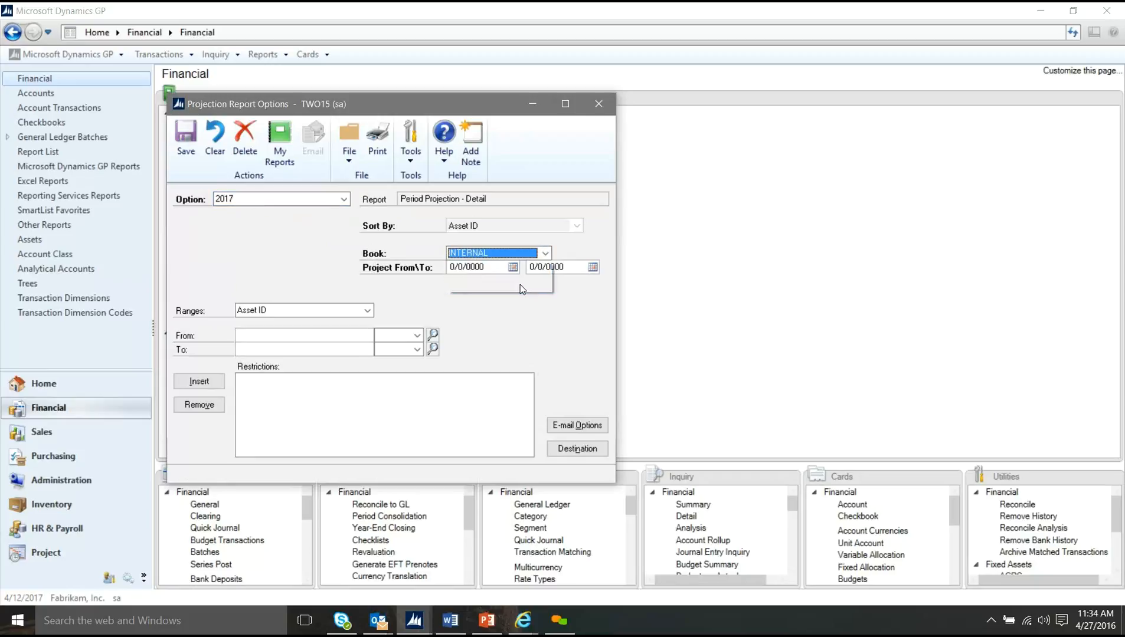
click(512, 266)
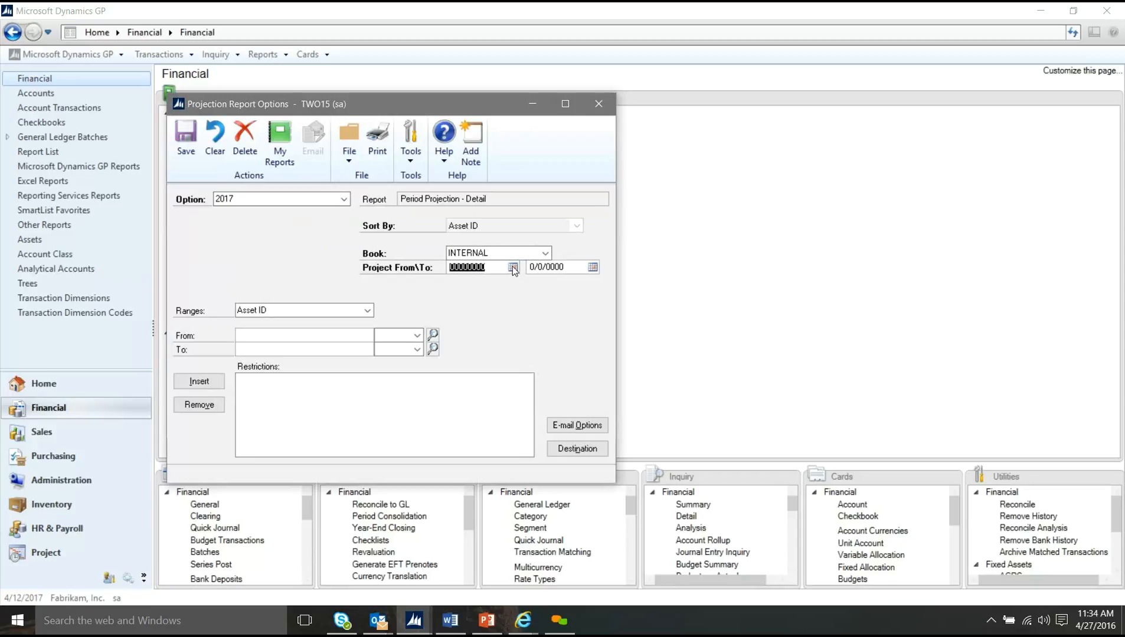
click(488, 268)
text(01012017)
key(Tab)
text(12/31/2017)
key(Tab)
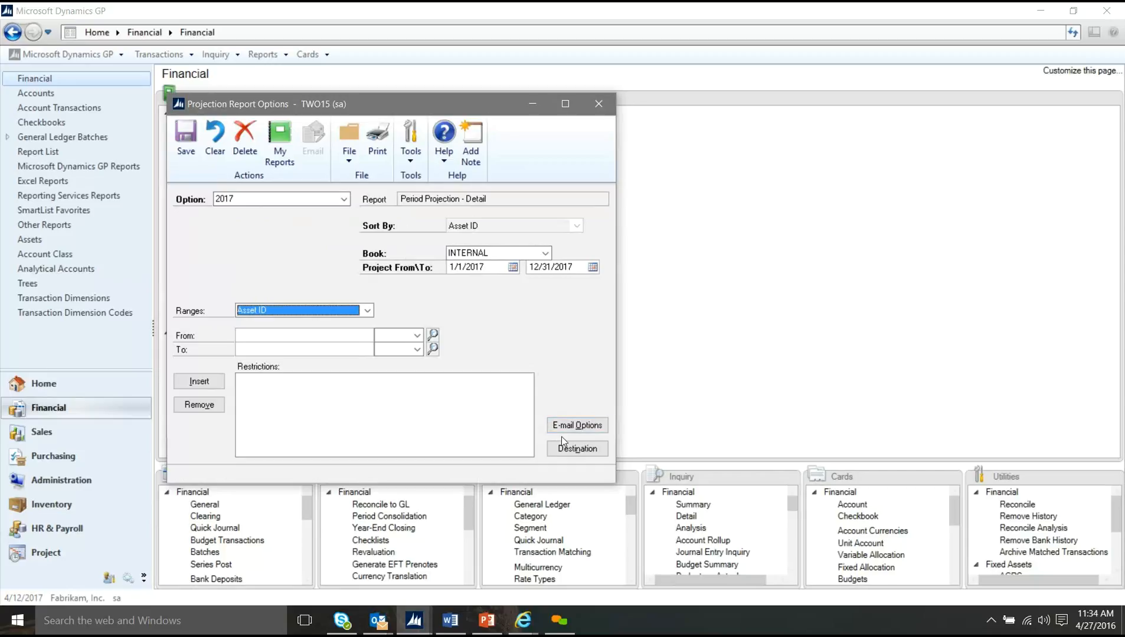
click(483, 413)
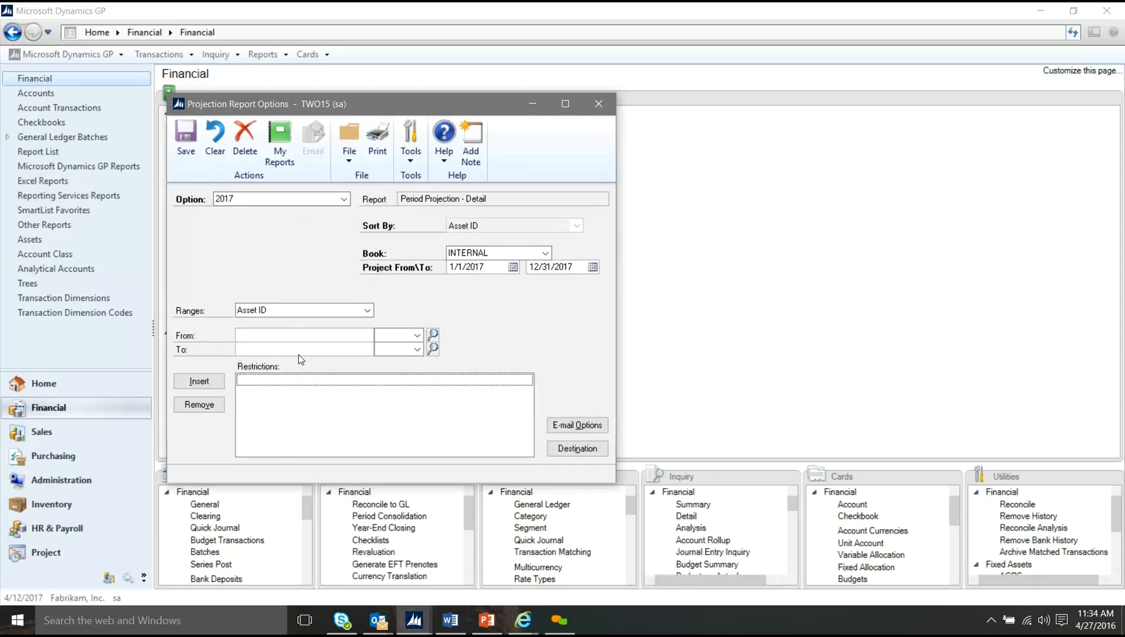
Step: Set the report destination to screen only, without the printer, and run the Period Projection - Detail report
click(566, 447)
click(431, 320)
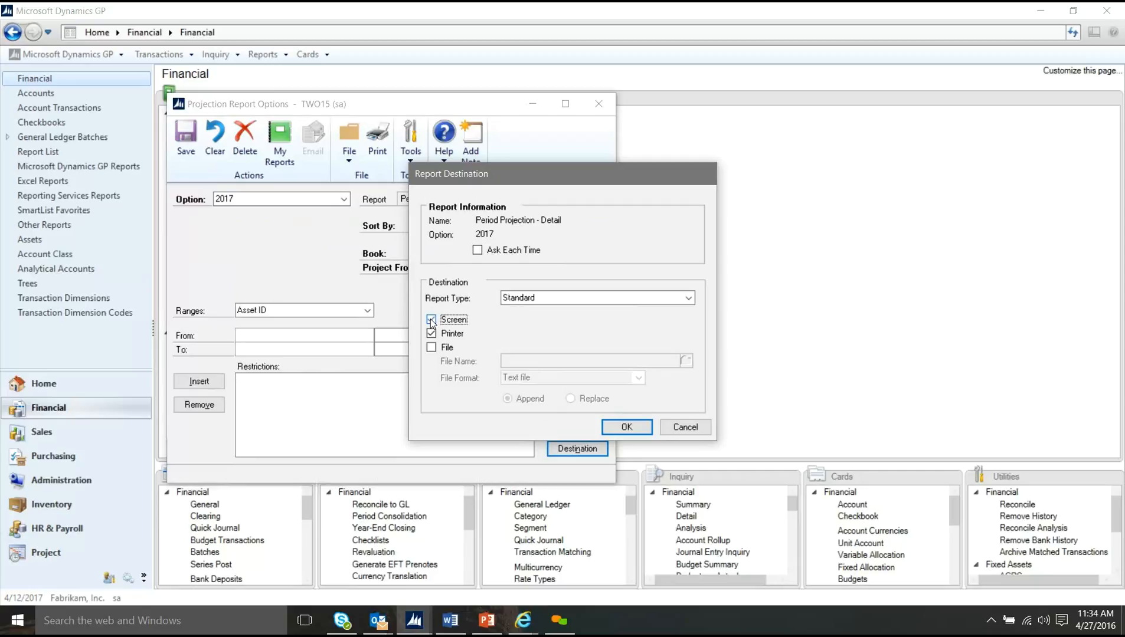
click(431, 334)
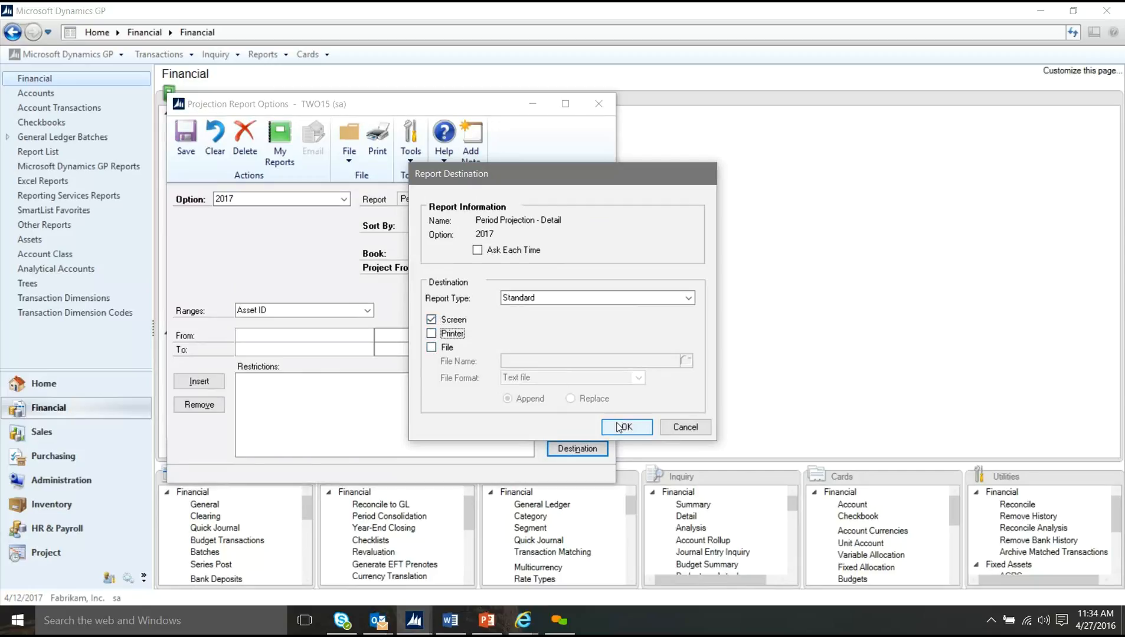
click(635, 426)
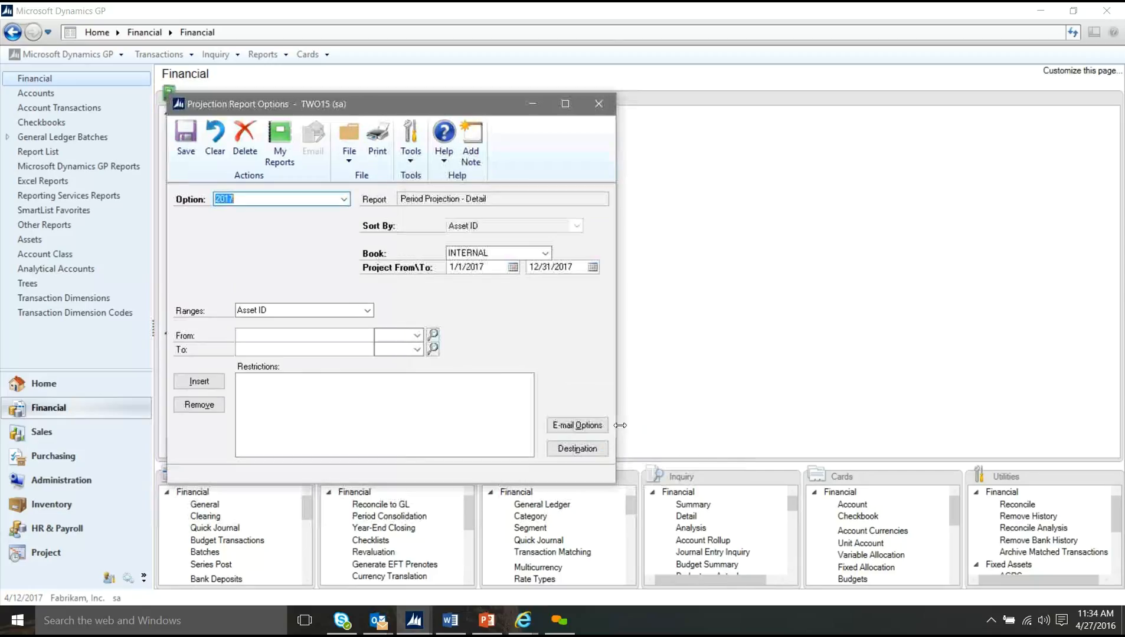
click(378, 149)
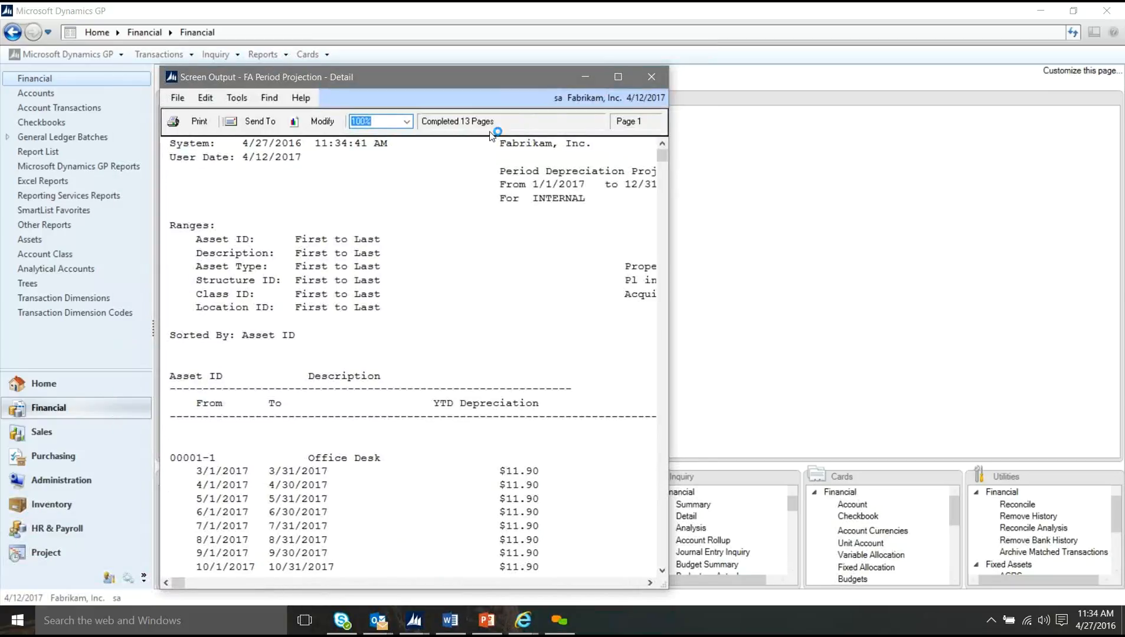
Step: Examine the per-asset monthly depreciation and the report totals in the maximized projection report, then close the report and its options window
click(618, 77)
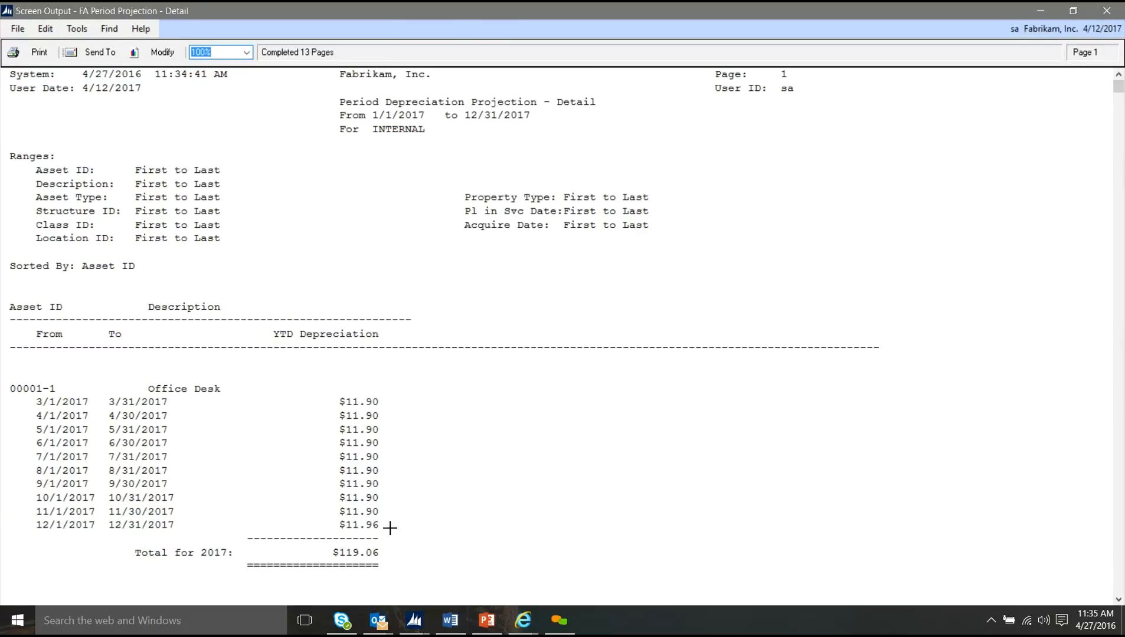
click(1120, 147)
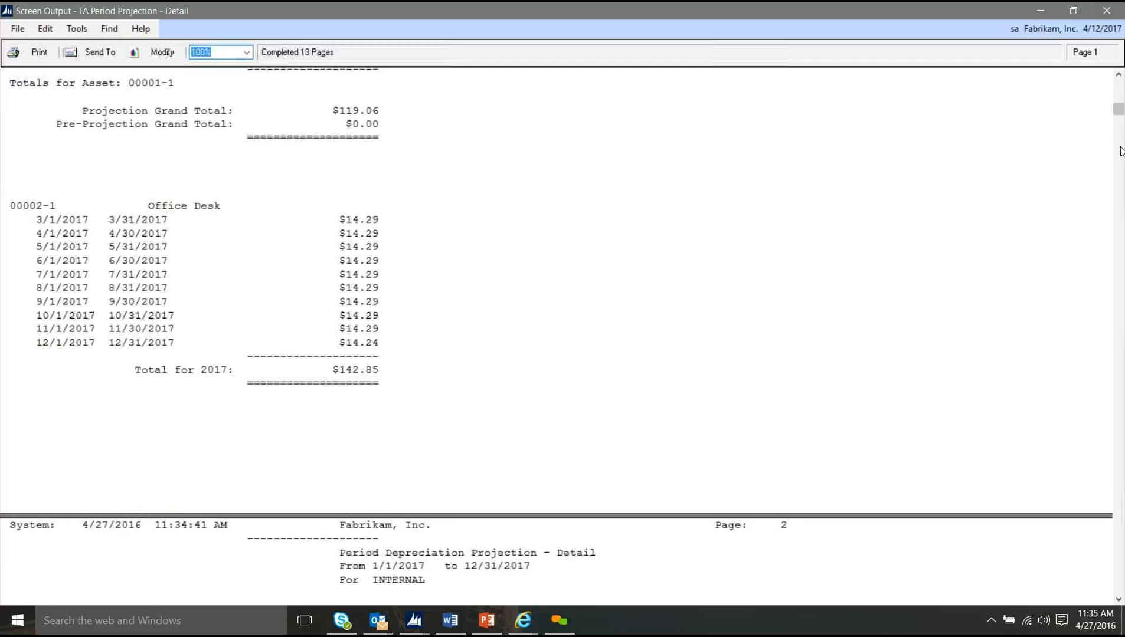
click(1117, 232)
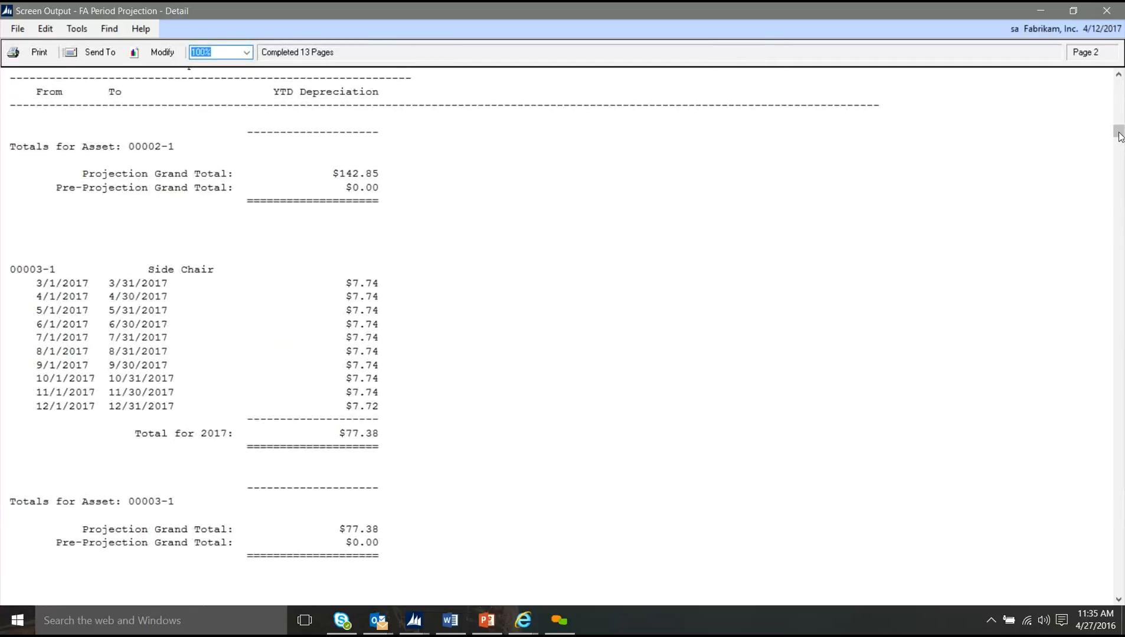
drag(1118, 136, 1098, 582)
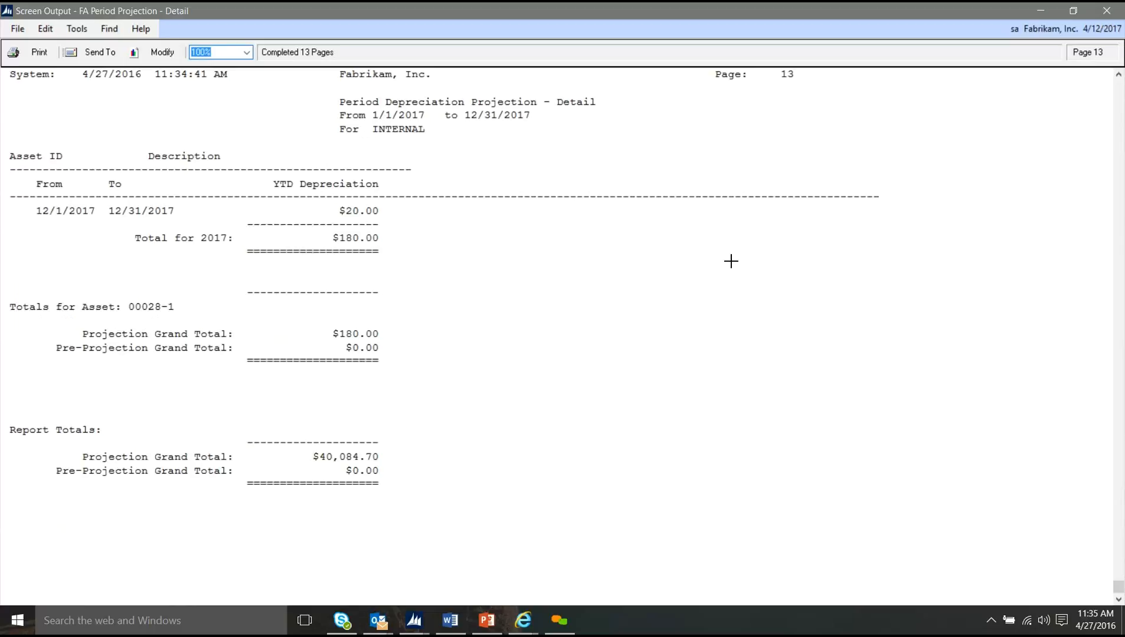
click(1106, 12)
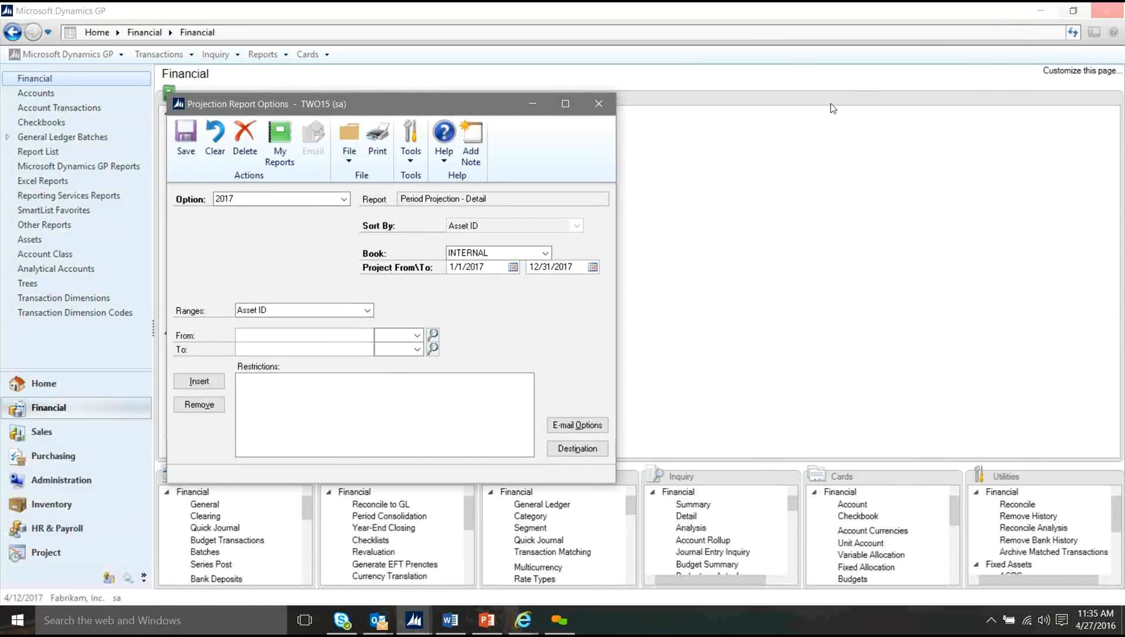
click(600, 108)
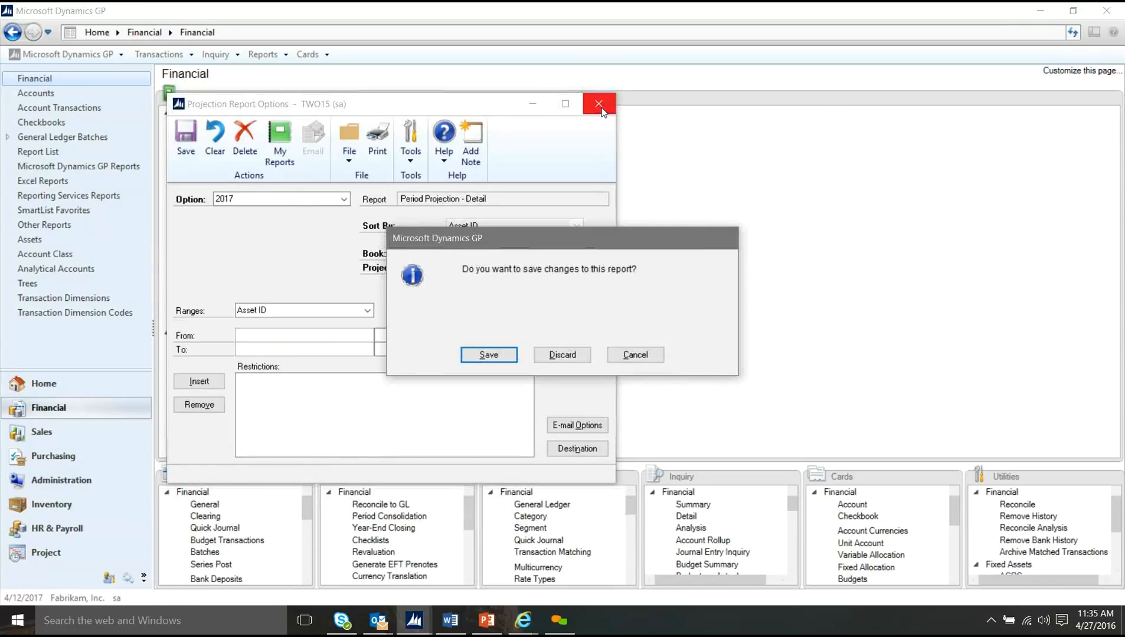
Step: Discard the unsaved 2017 projection report option, close Projection Reports, and briefly view the fixed asset Depreciation Reports window
click(563, 354)
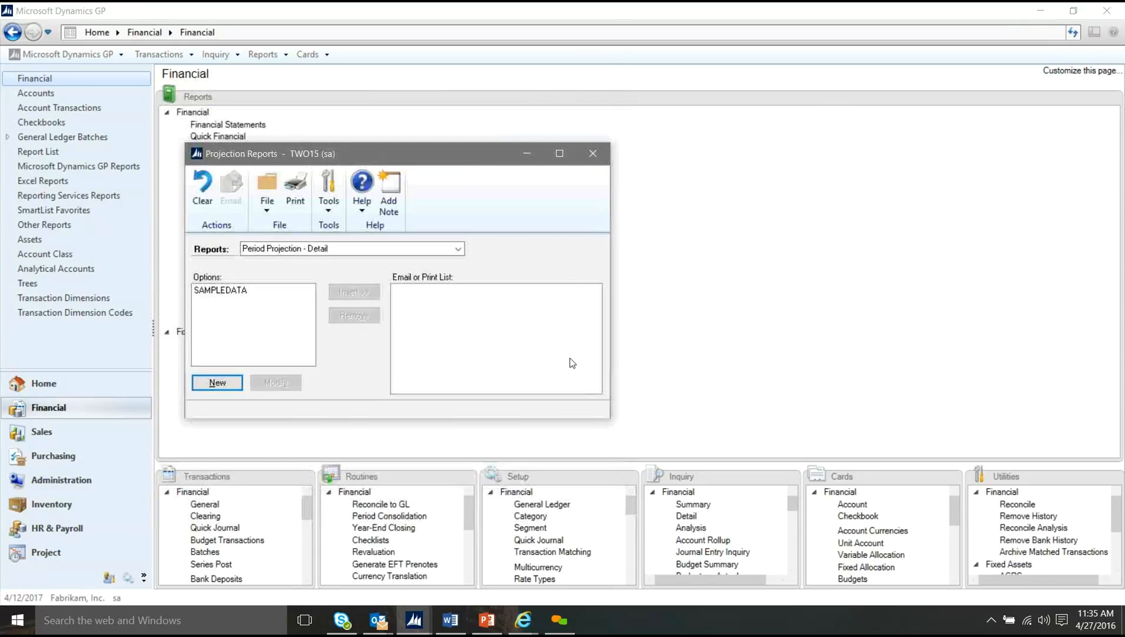
click(592, 153)
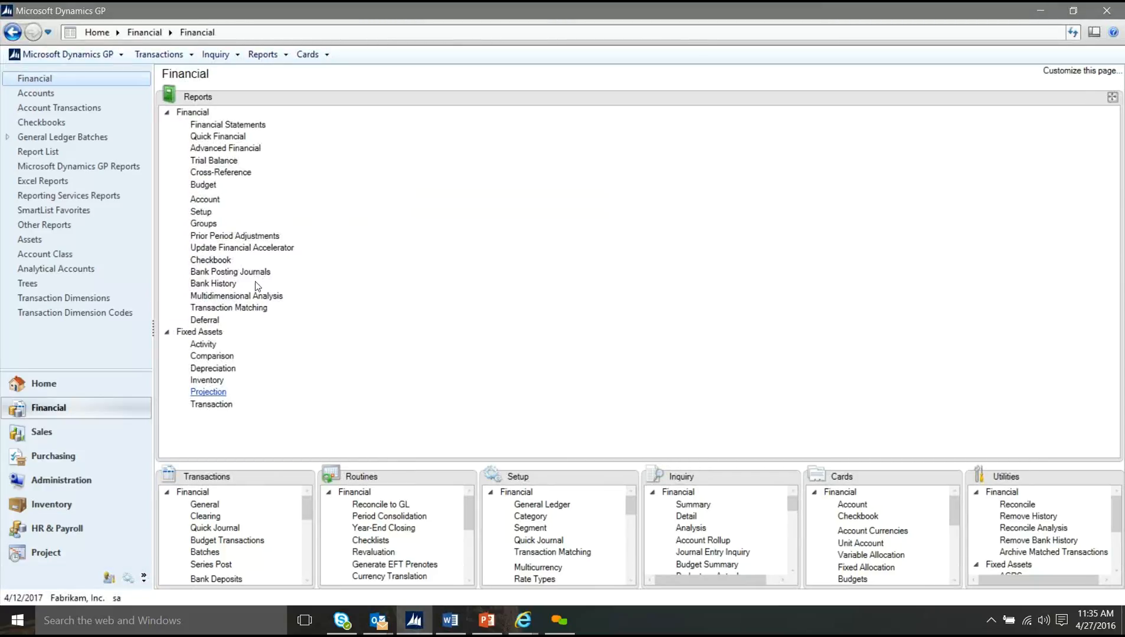
click(214, 369)
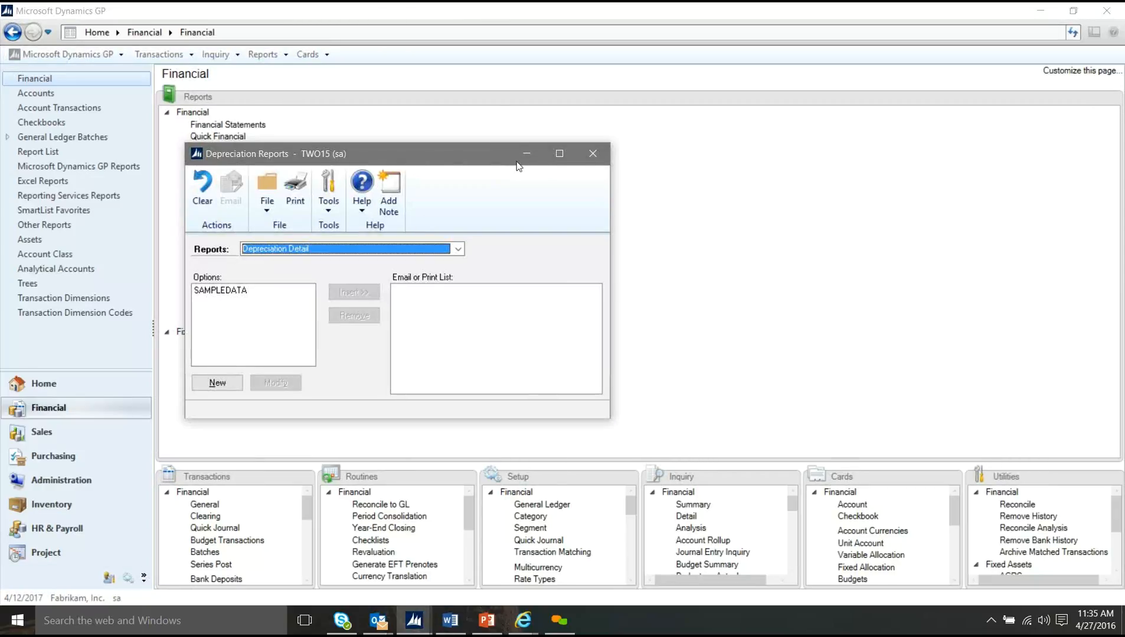
click(594, 153)
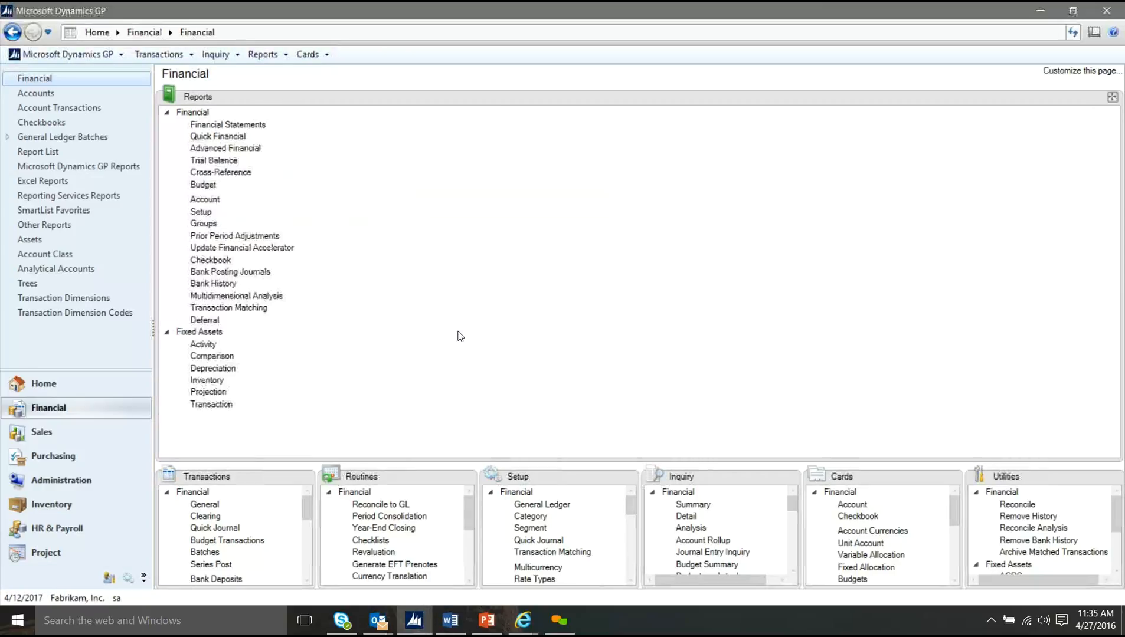
Step: Open the Fixed Assets Depreciate routine and set it to depreciate all assets with a target date of 3/31/2017
click(466, 476)
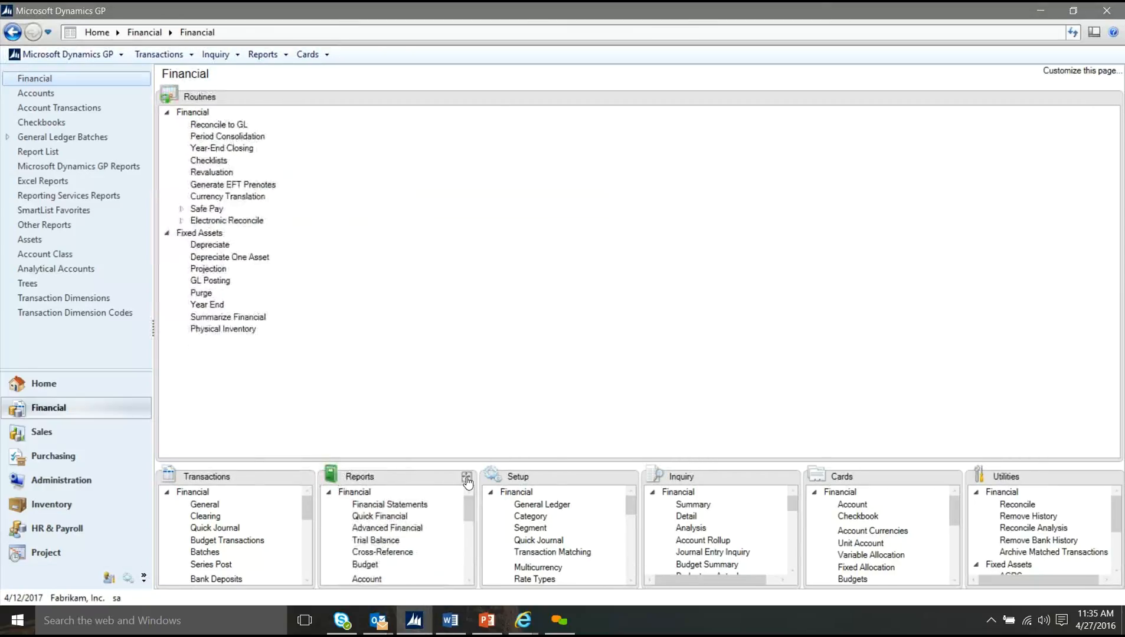
click(218, 246)
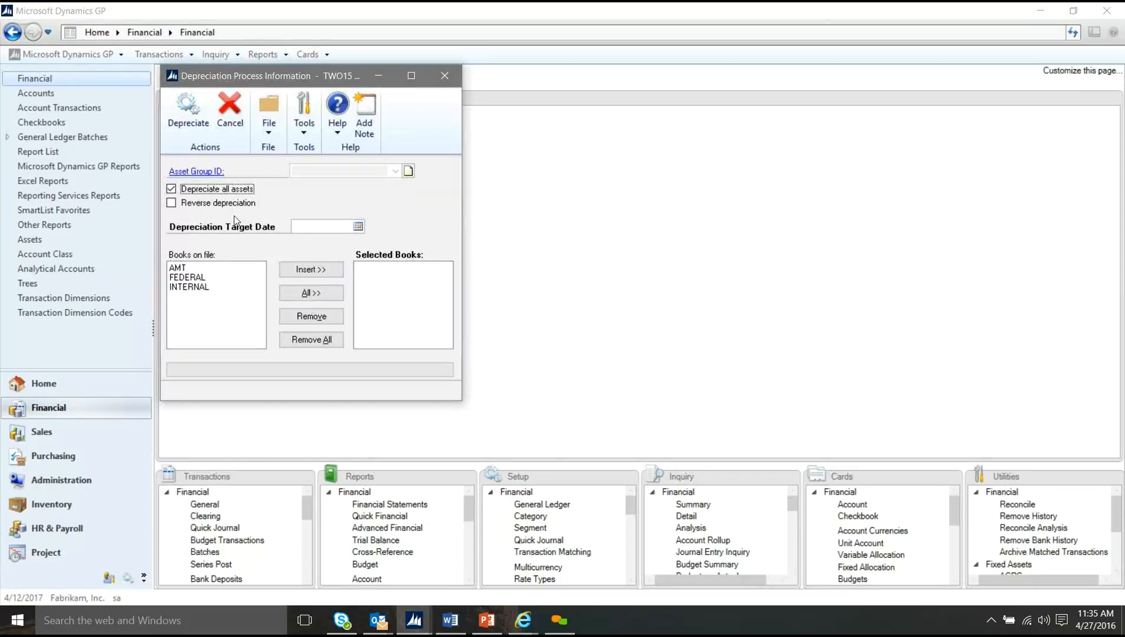
drag(330, 74, 480, 78)
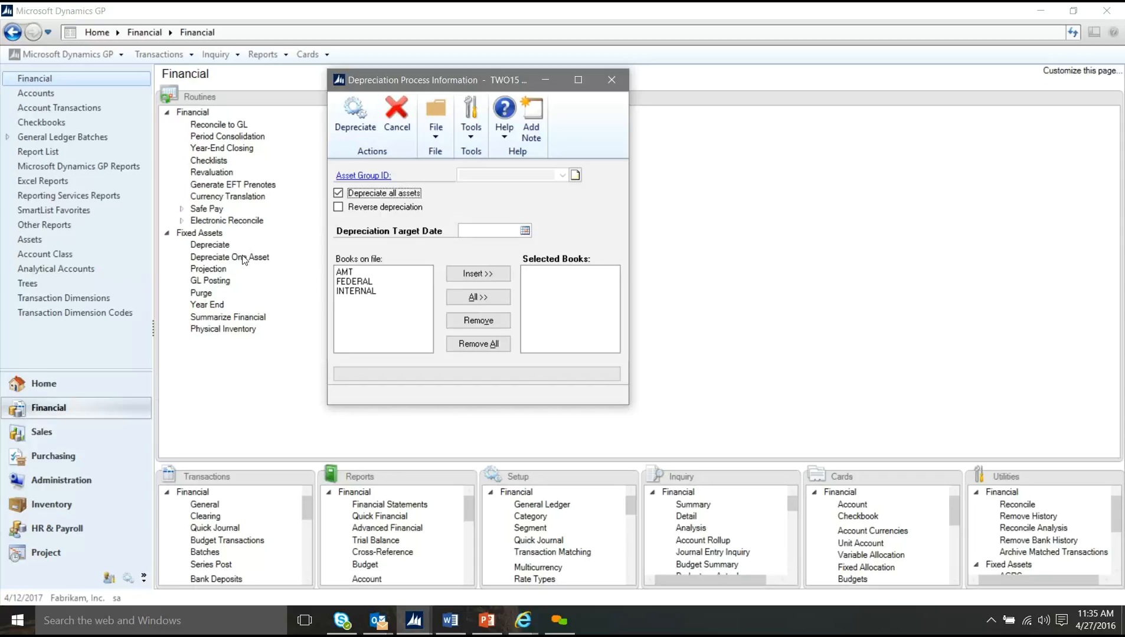
click(394, 195)
click(394, 195)
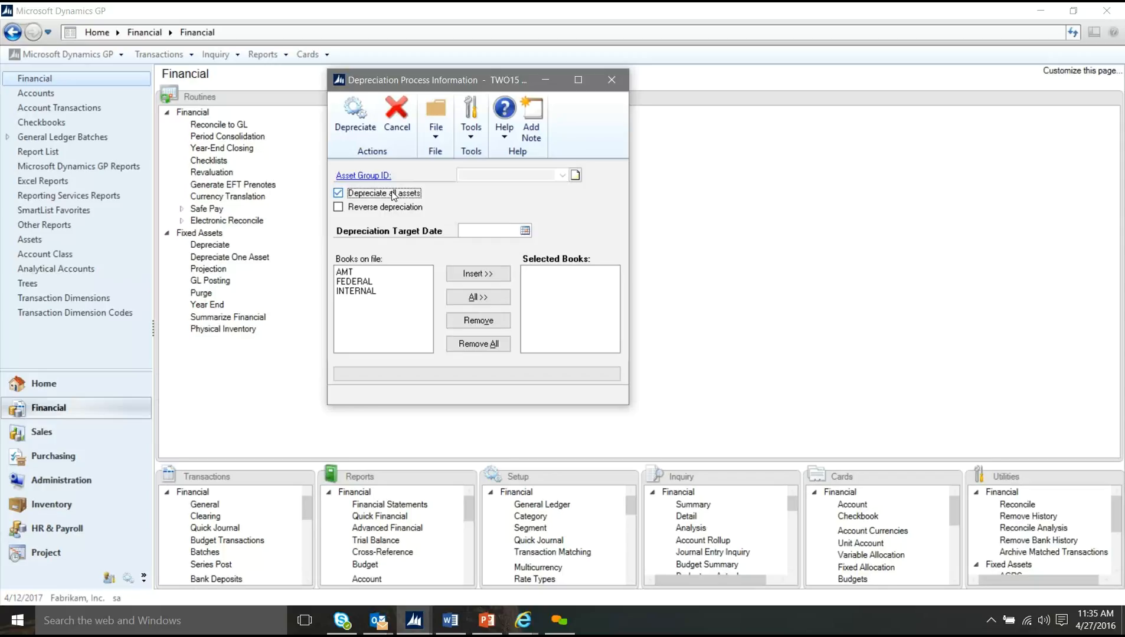
click(507, 231)
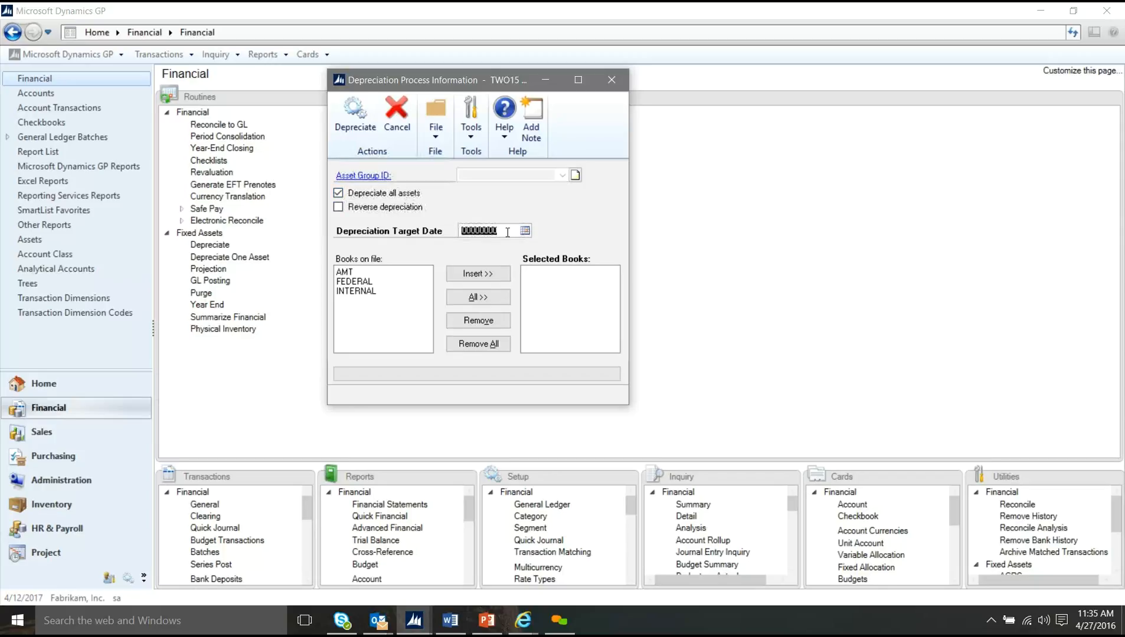
text(03312017)
key(Tab)
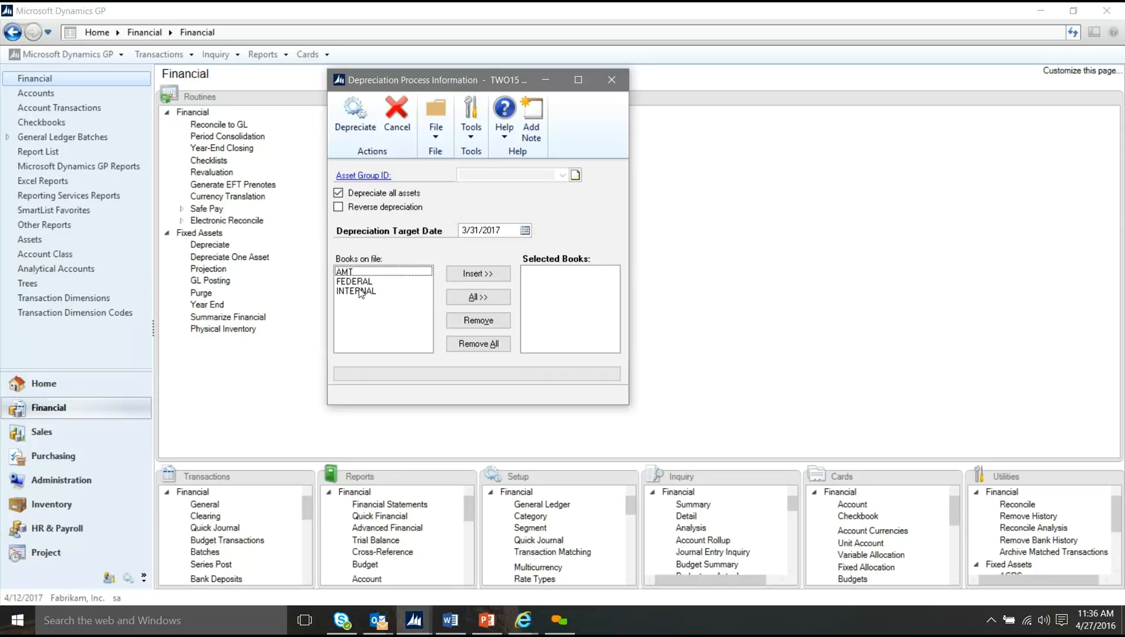
Step: Select all books on file, run and confirm the depreciation for all assets, and close the depreciation process window
click(483, 298)
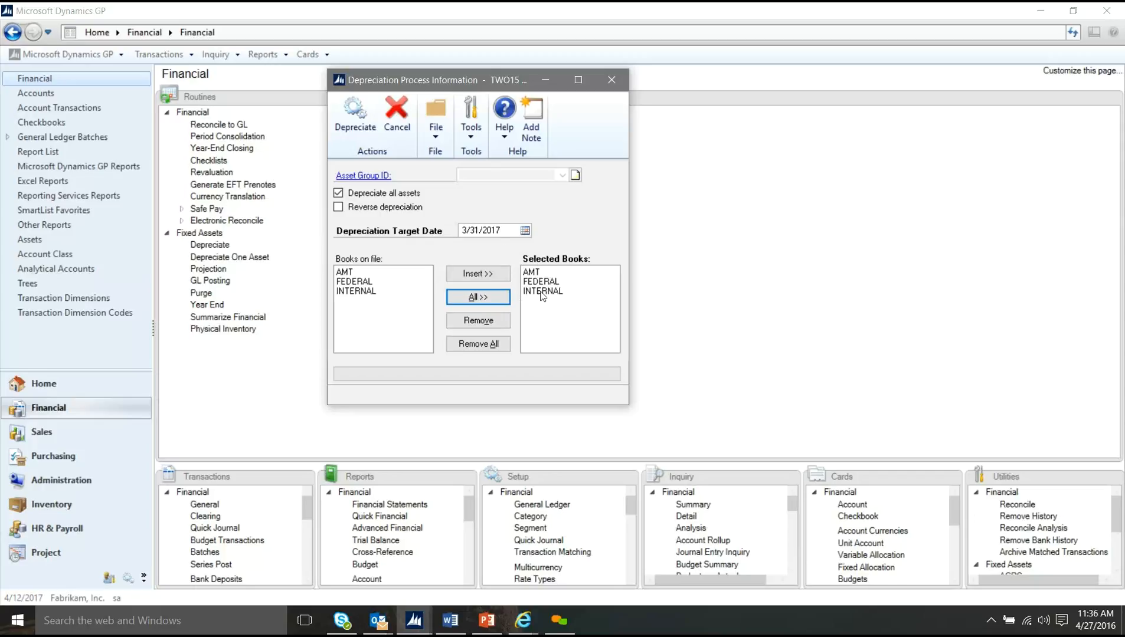
click(356, 126)
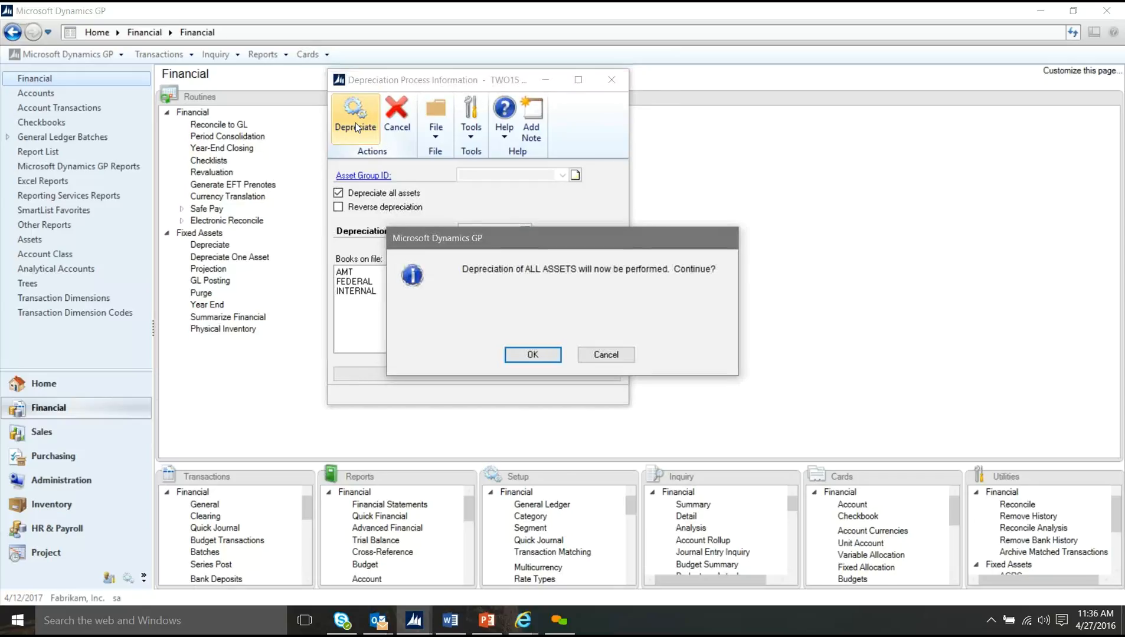
click(533, 354)
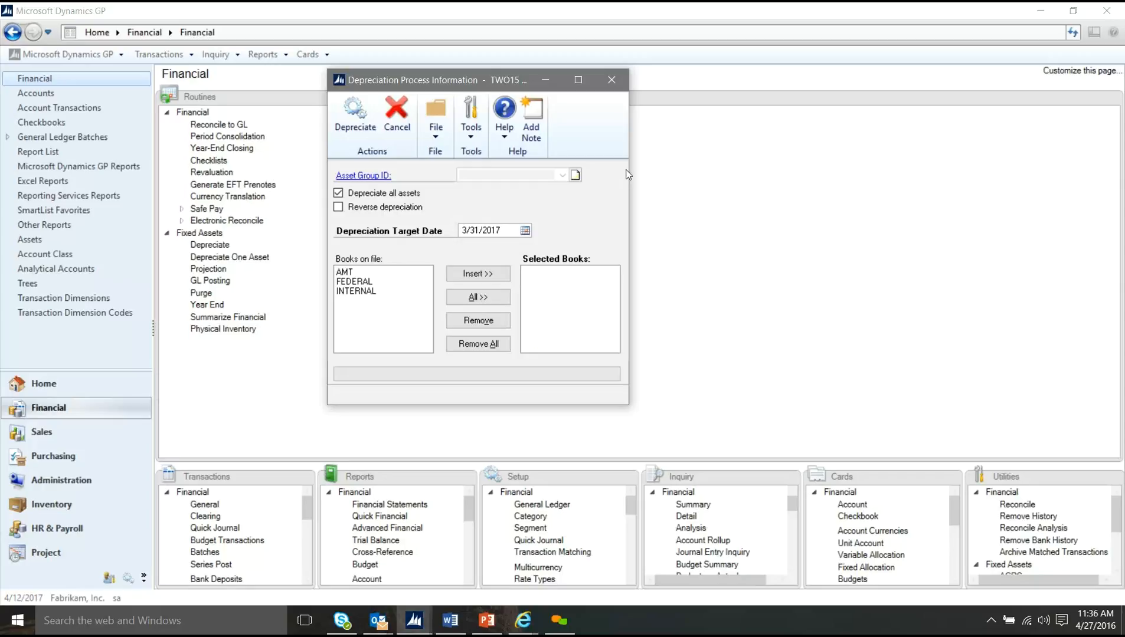
click(612, 82)
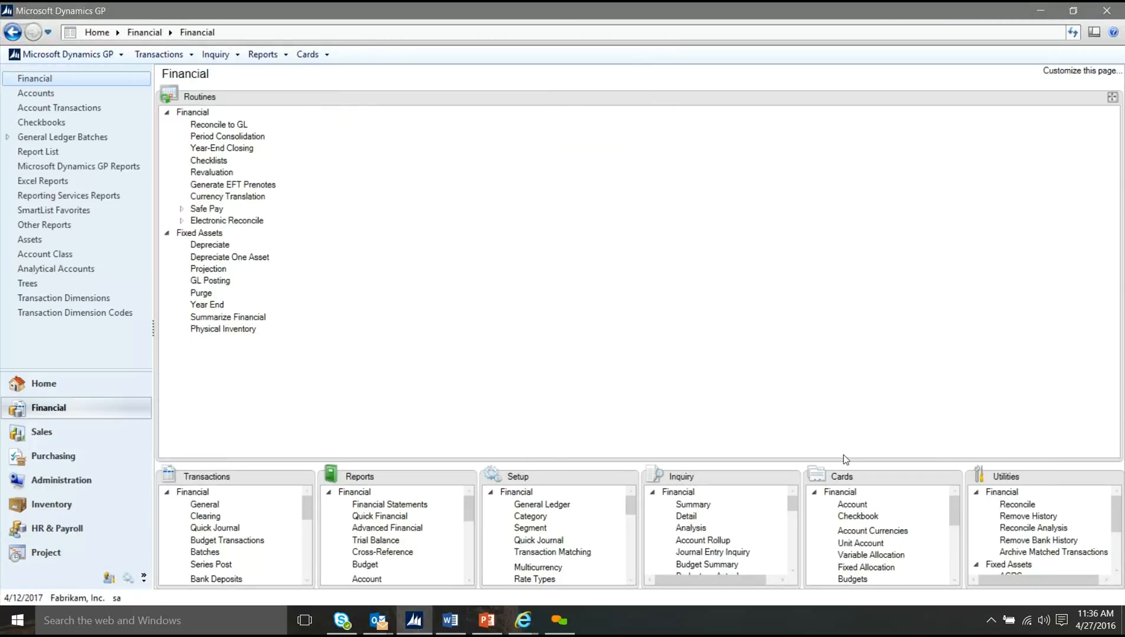
Step: Open the fixed asset Book card for asset 00025, Home Desktop Tower PC 1, with the INTERNAL book
click(951, 478)
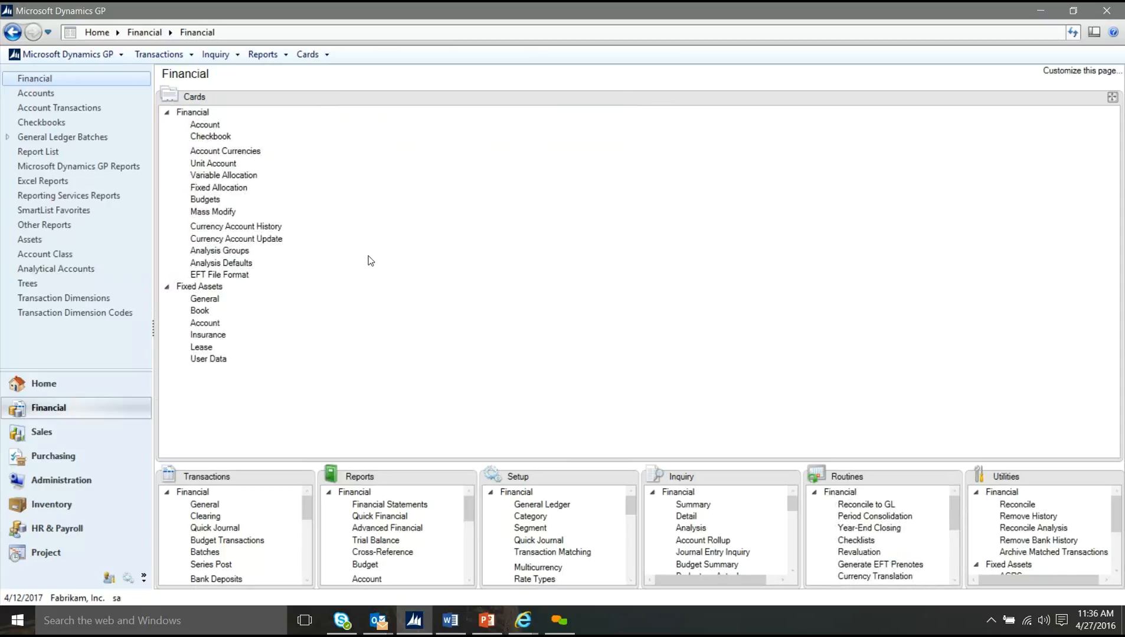
click(200, 311)
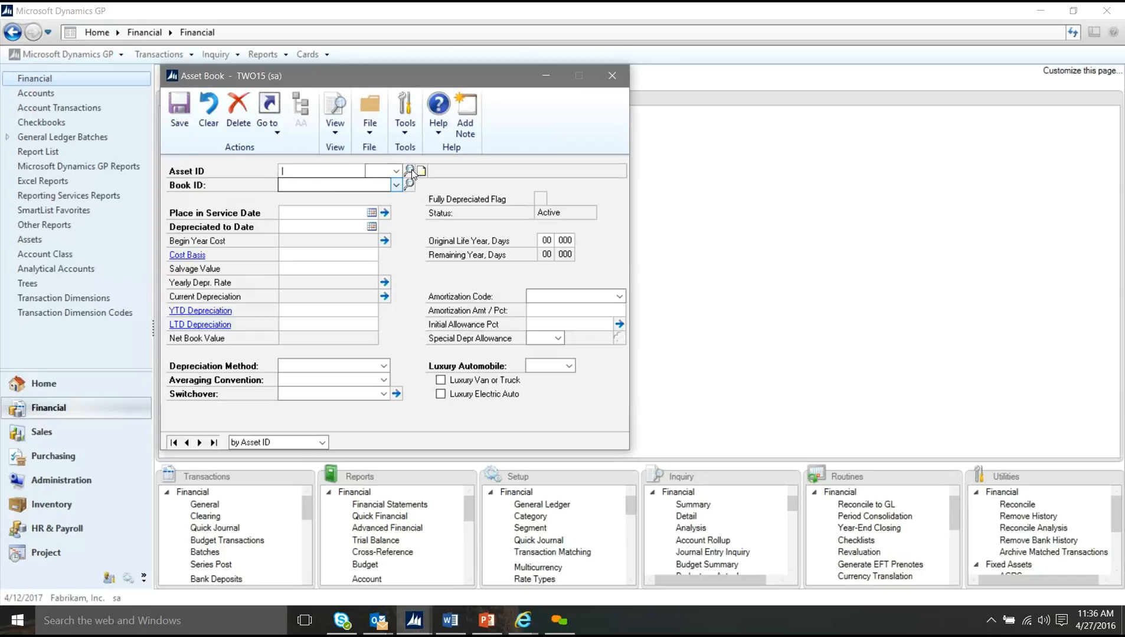
click(409, 170)
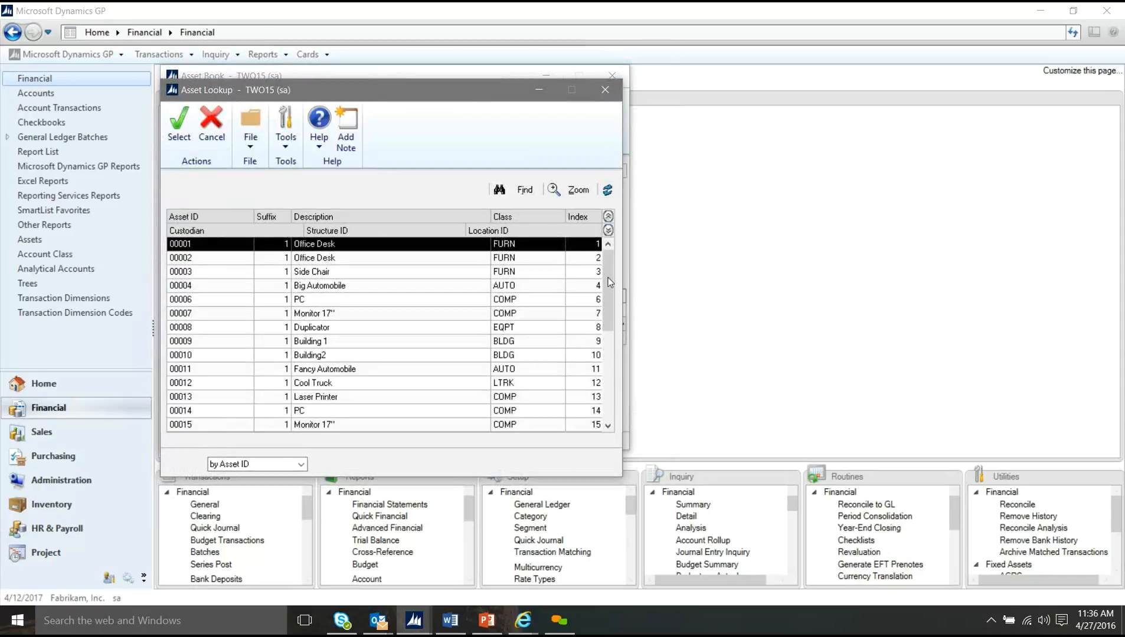
drag(608, 278, 608, 367)
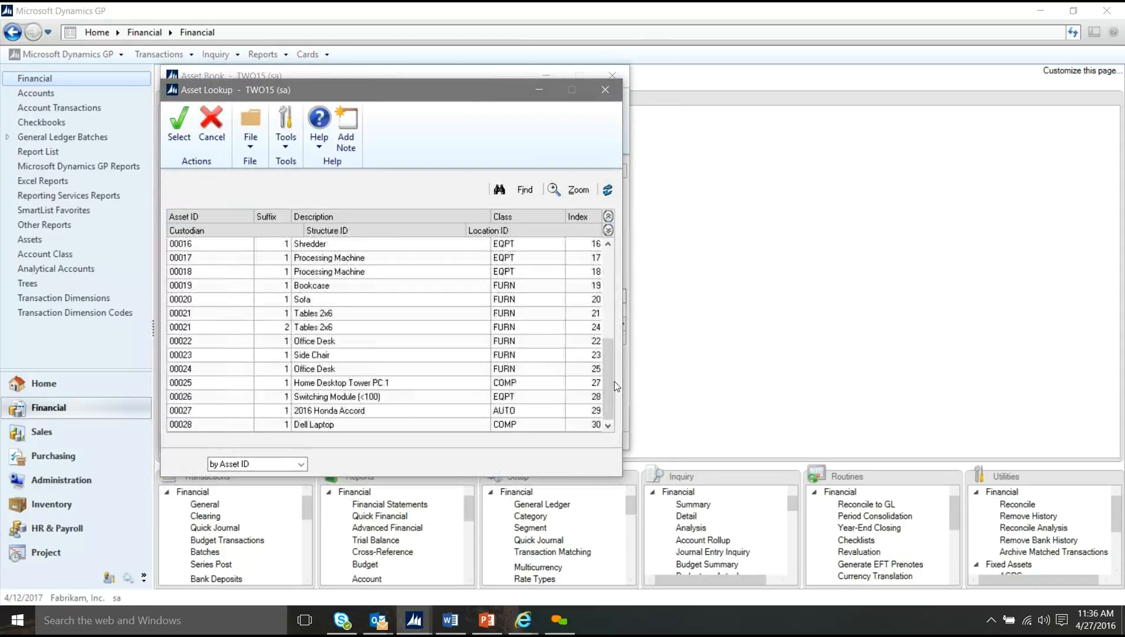
click(334, 383)
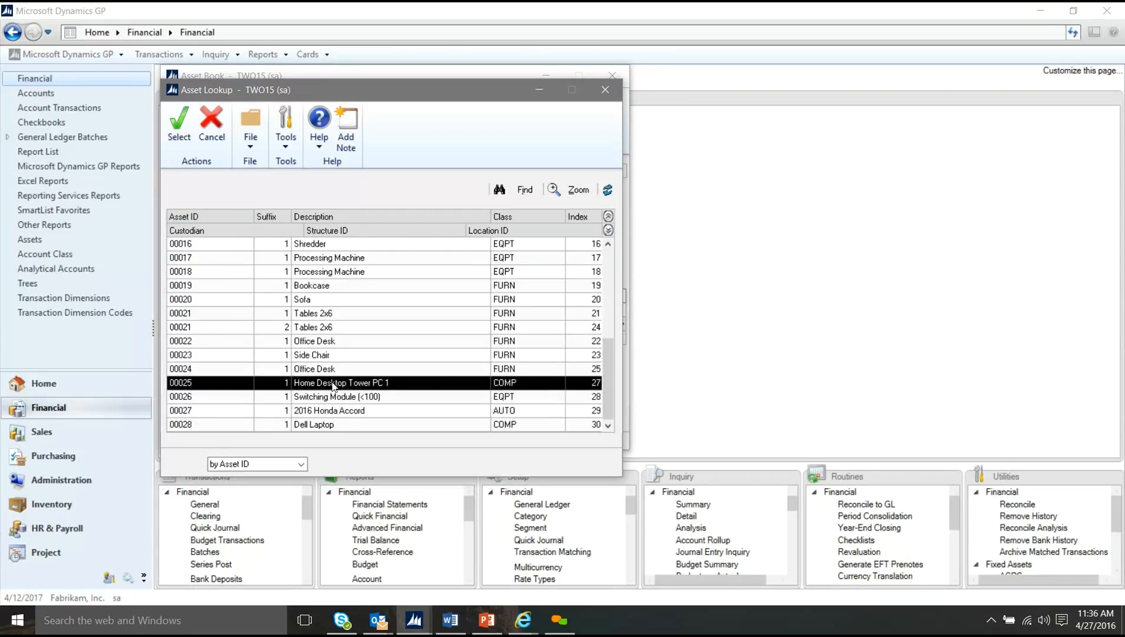
click(180, 139)
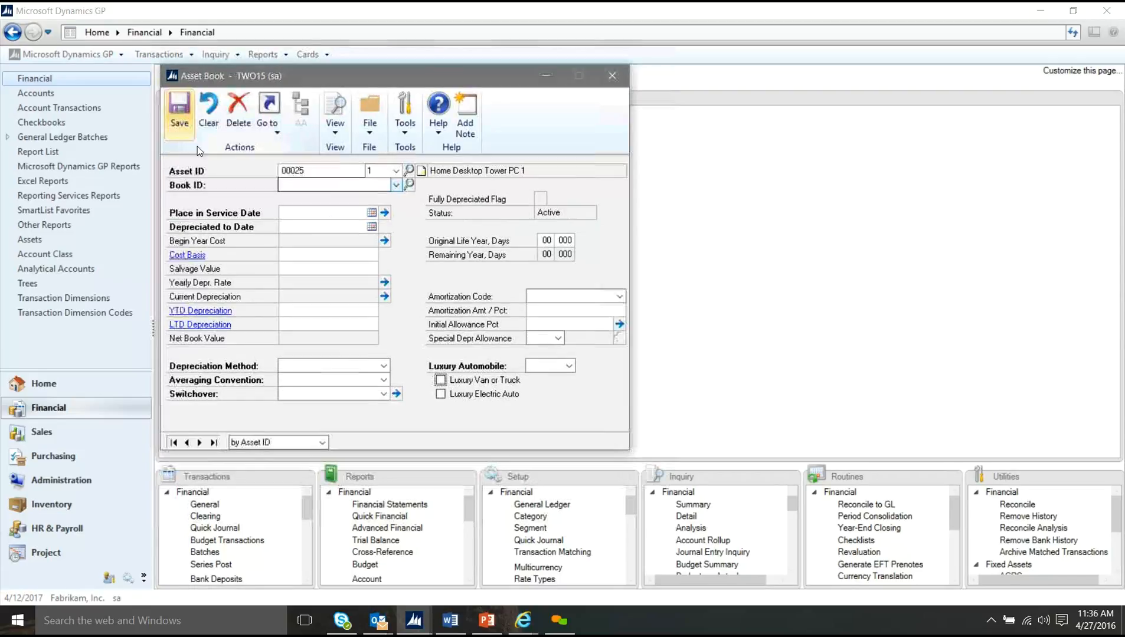
click(396, 186)
click(390, 217)
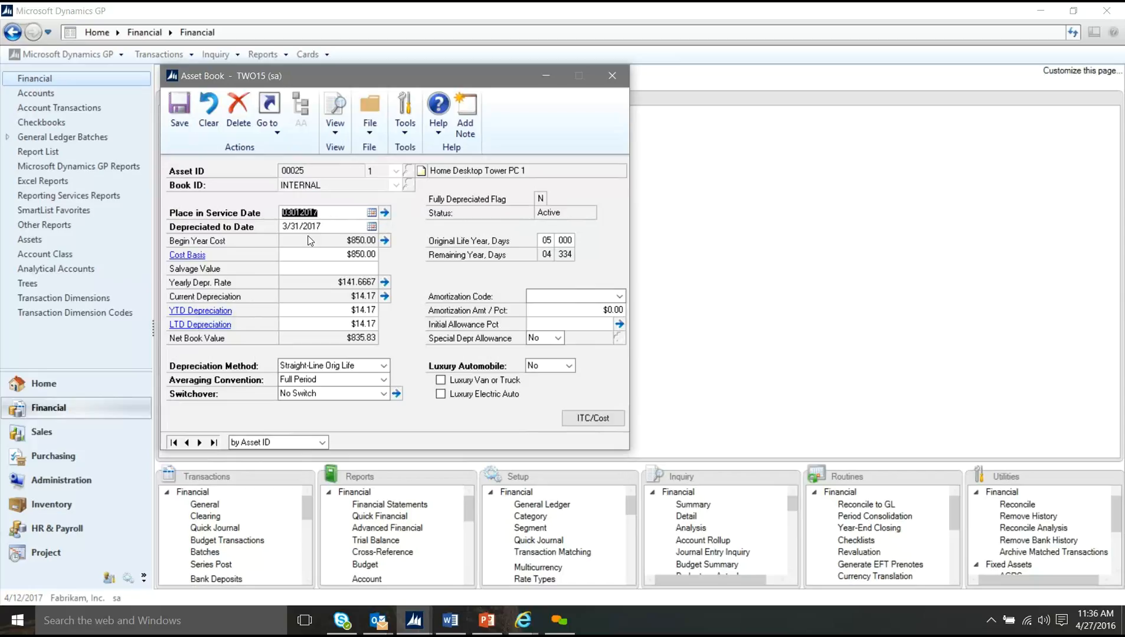
Step: Review the YTD depreciation detail of asset 00025, and browse back through the preceding INTERNAL book records to asset 00021, suffix 1
click(223, 311)
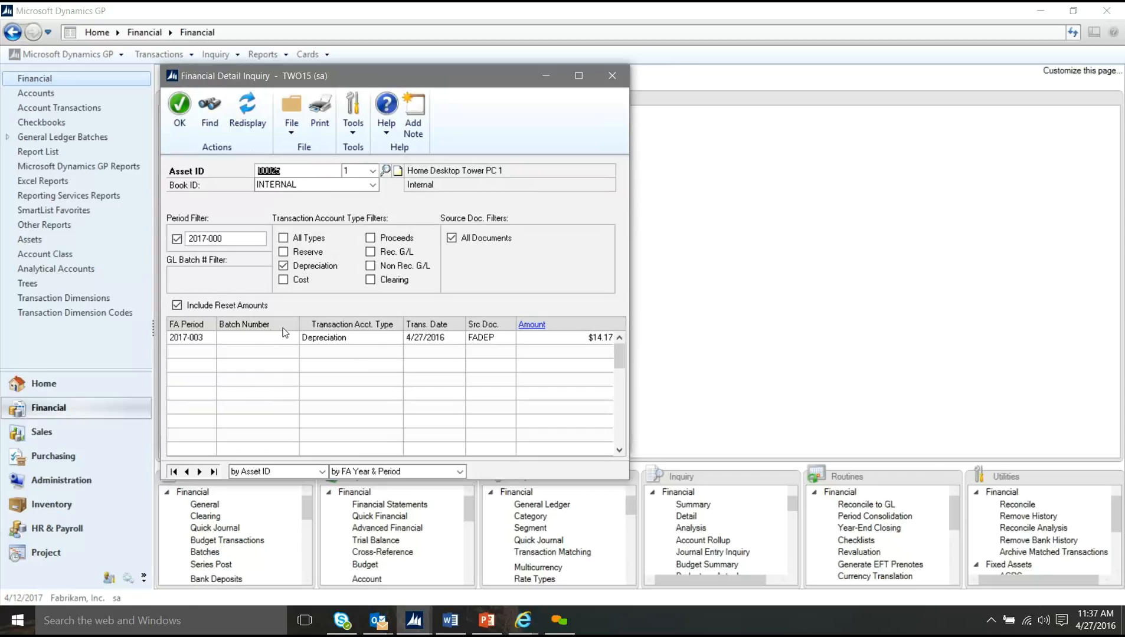
click(612, 76)
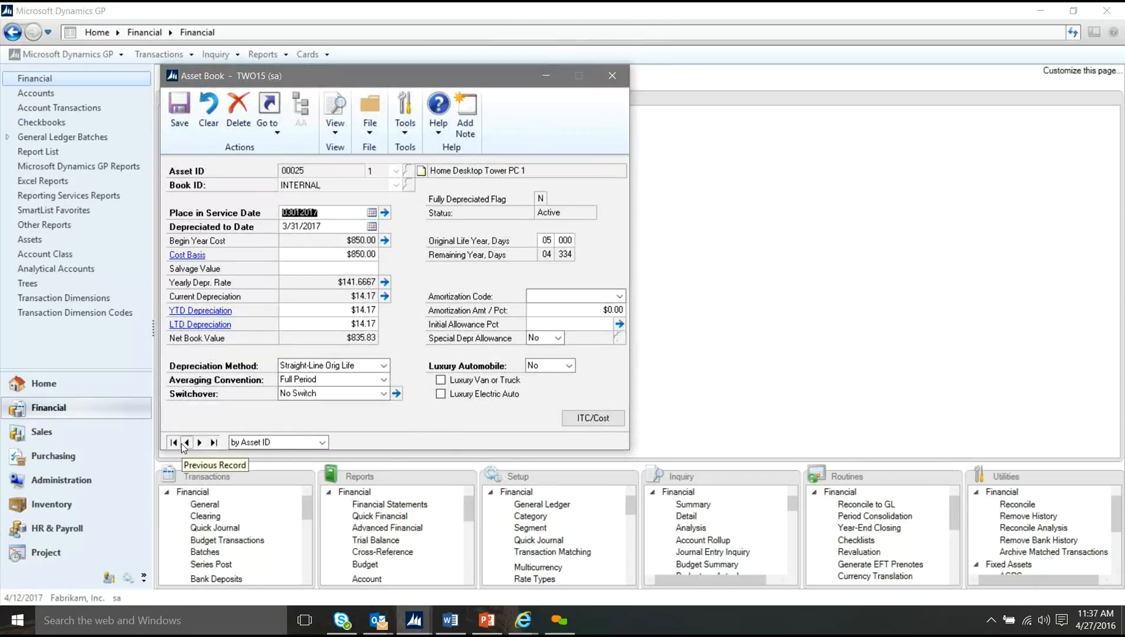
click(187, 442)
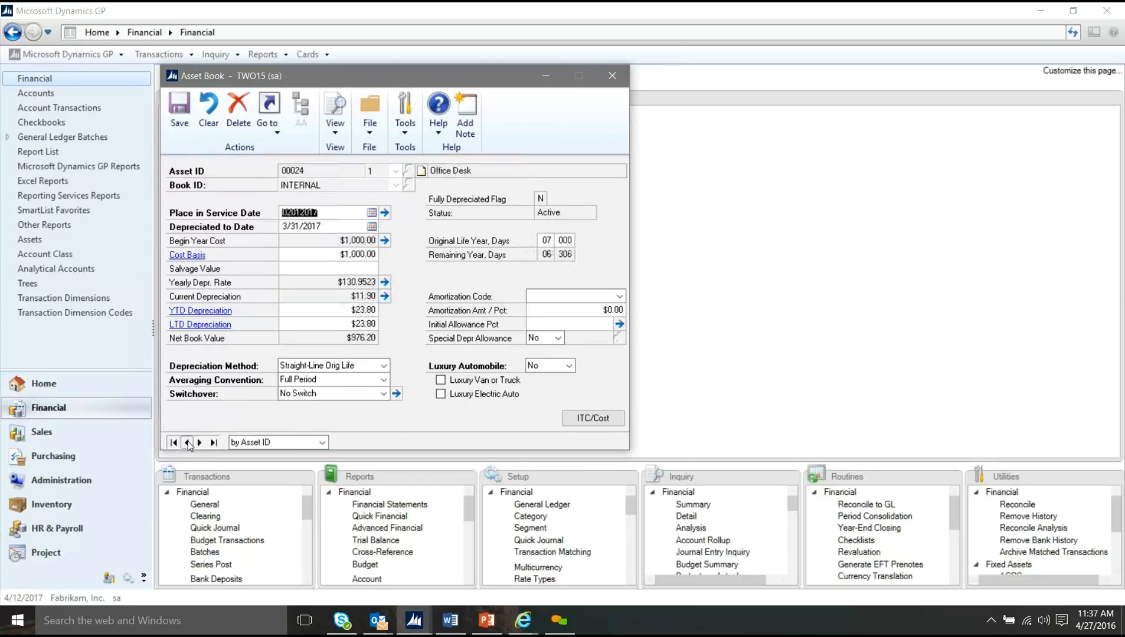
click(186, 443)
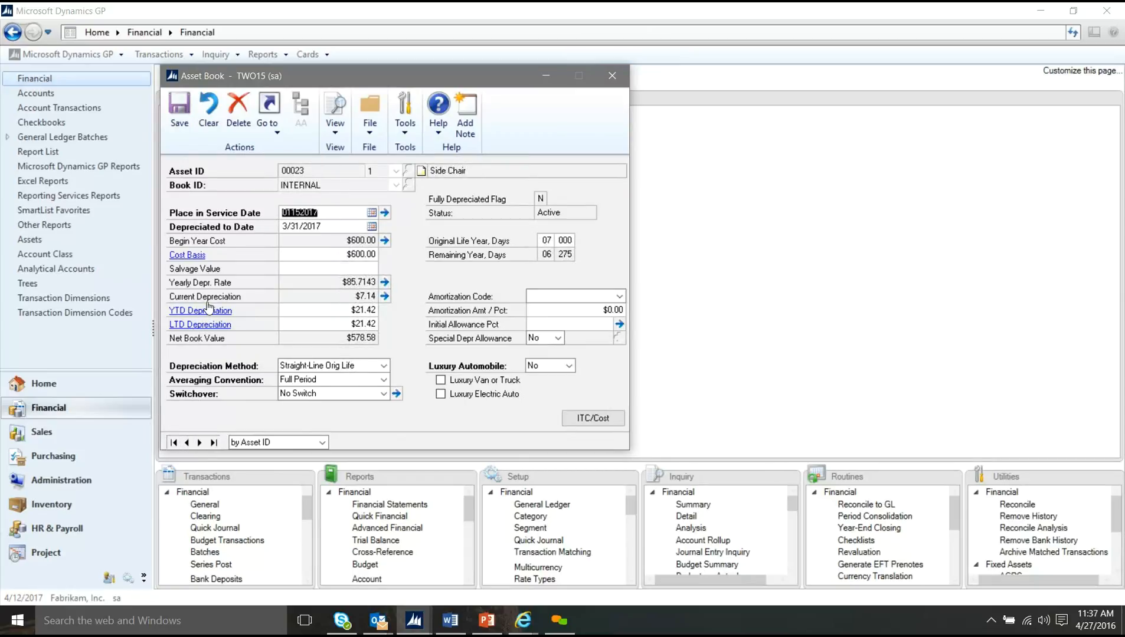
click(187, 443)
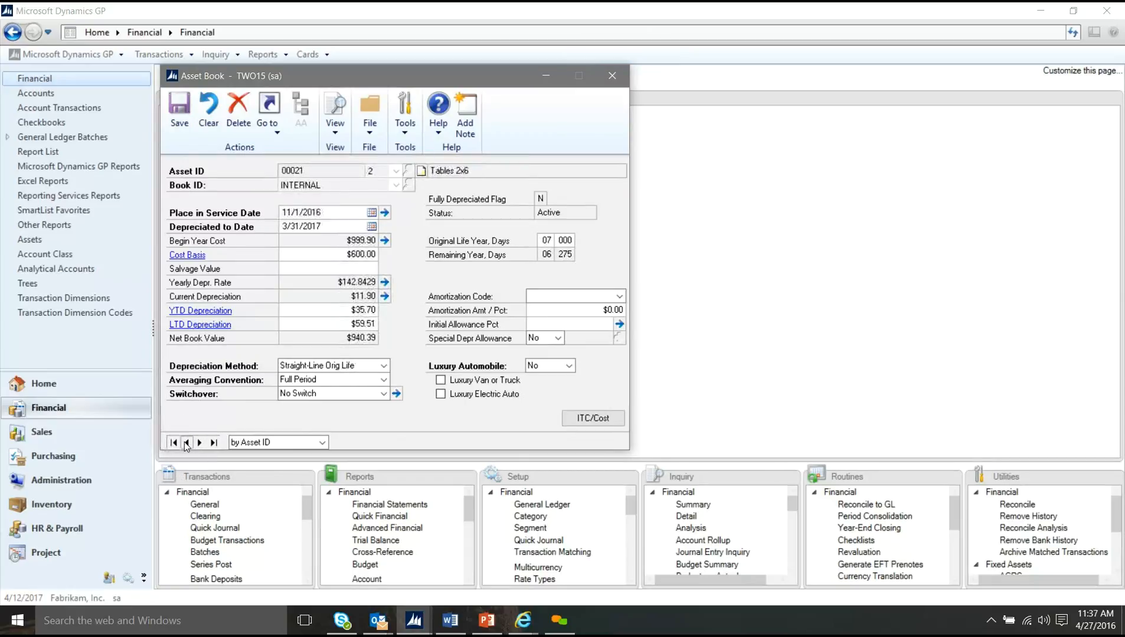
click(186, 443)
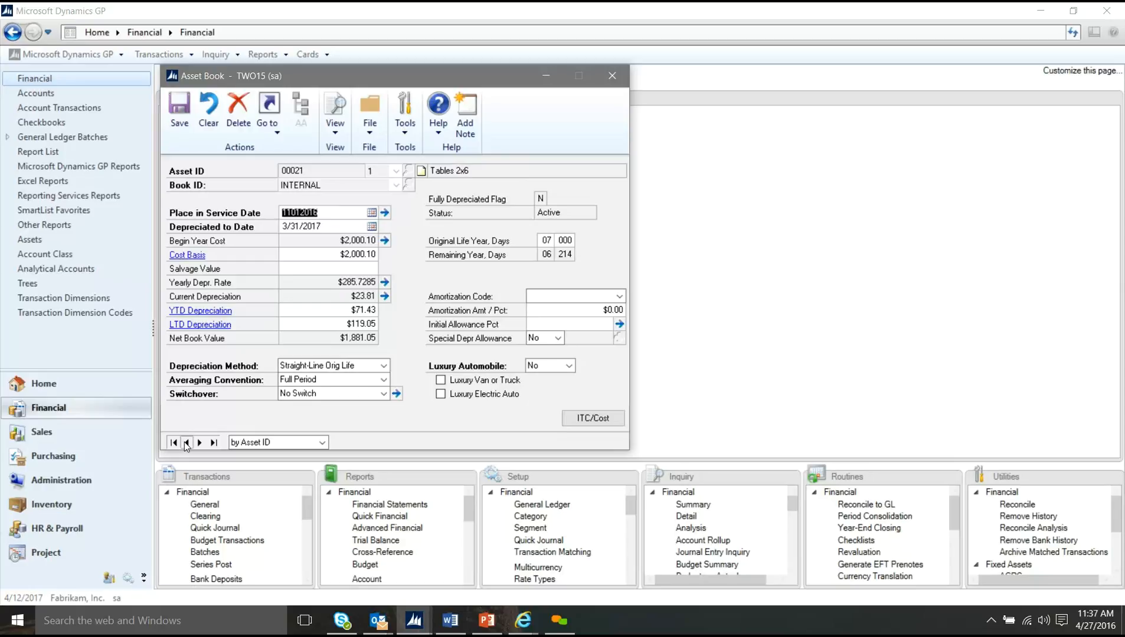
Step: Examine the details of the 2017-003 depreciation transaction in the asset's YTD depreciation, and close all inquiry and asset windows
click(216, 312)
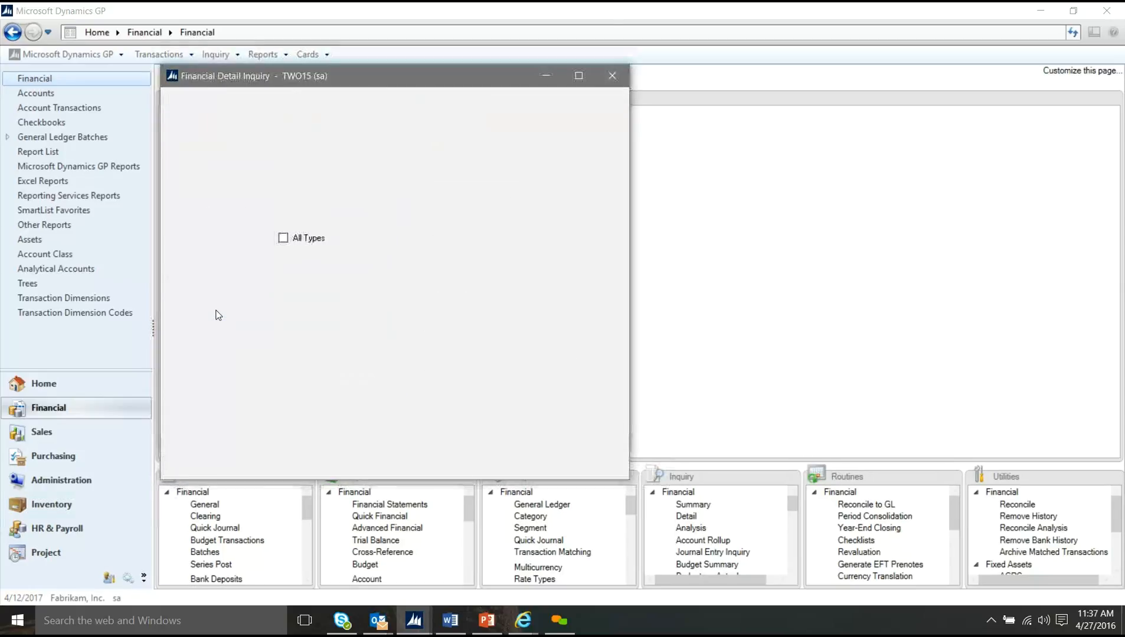
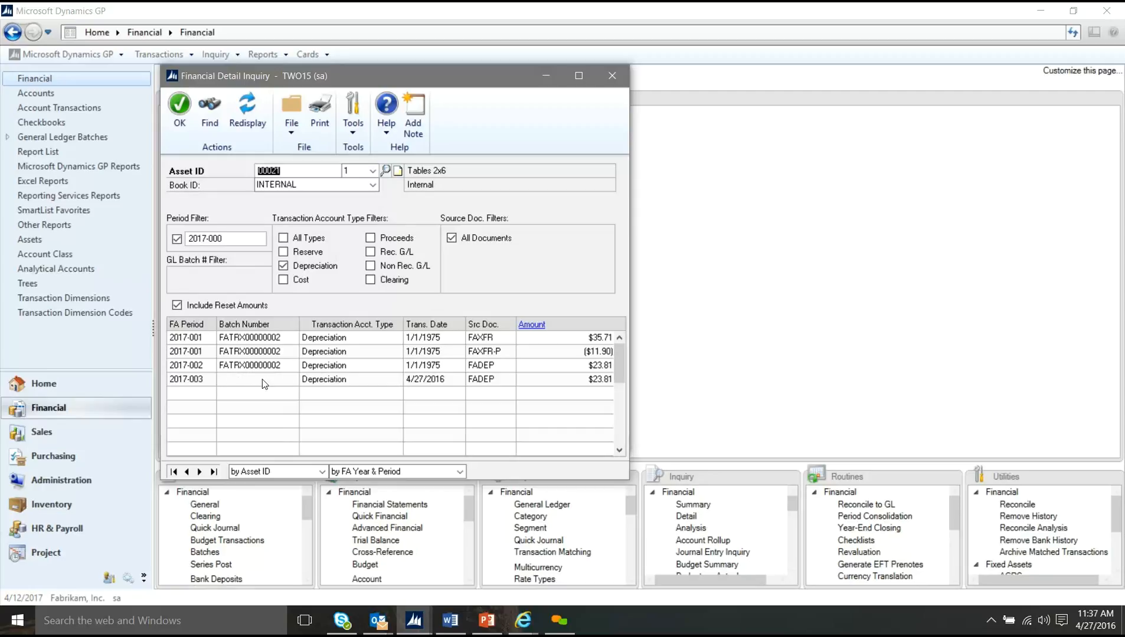
click(263, 383)
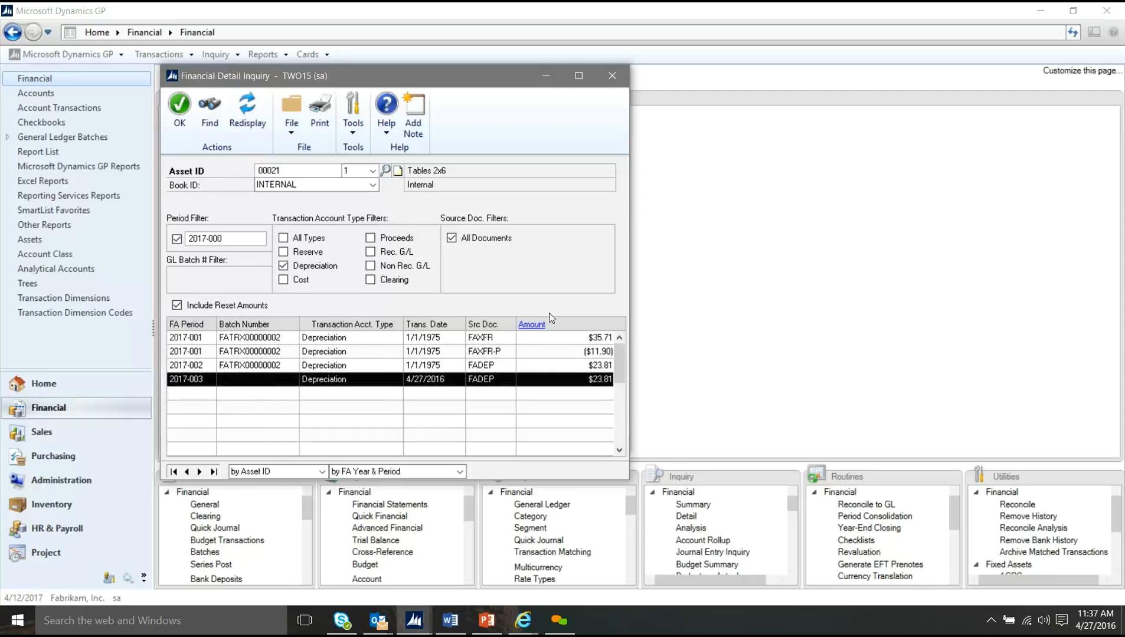
click(533, 325)
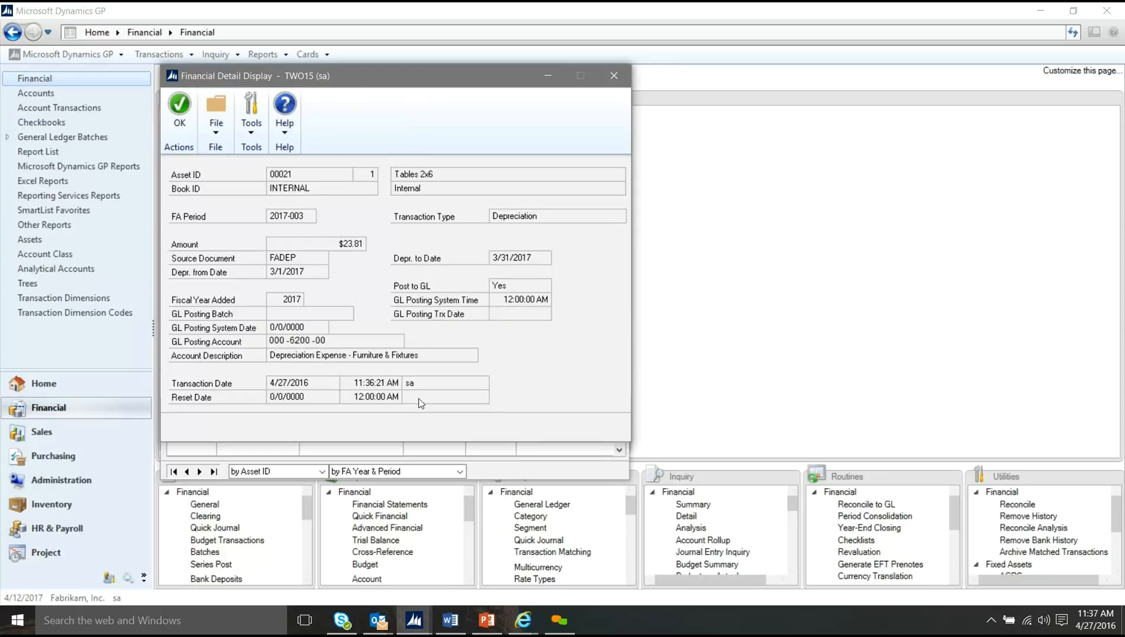
click(614, 81)
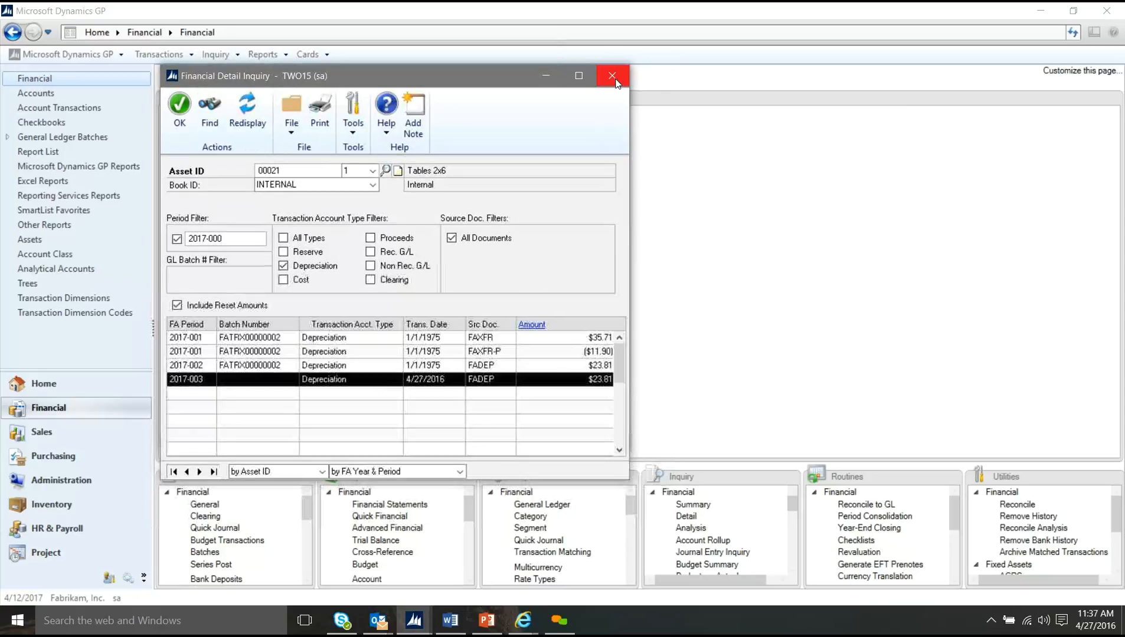
click(614, 81)
click(614, 81)
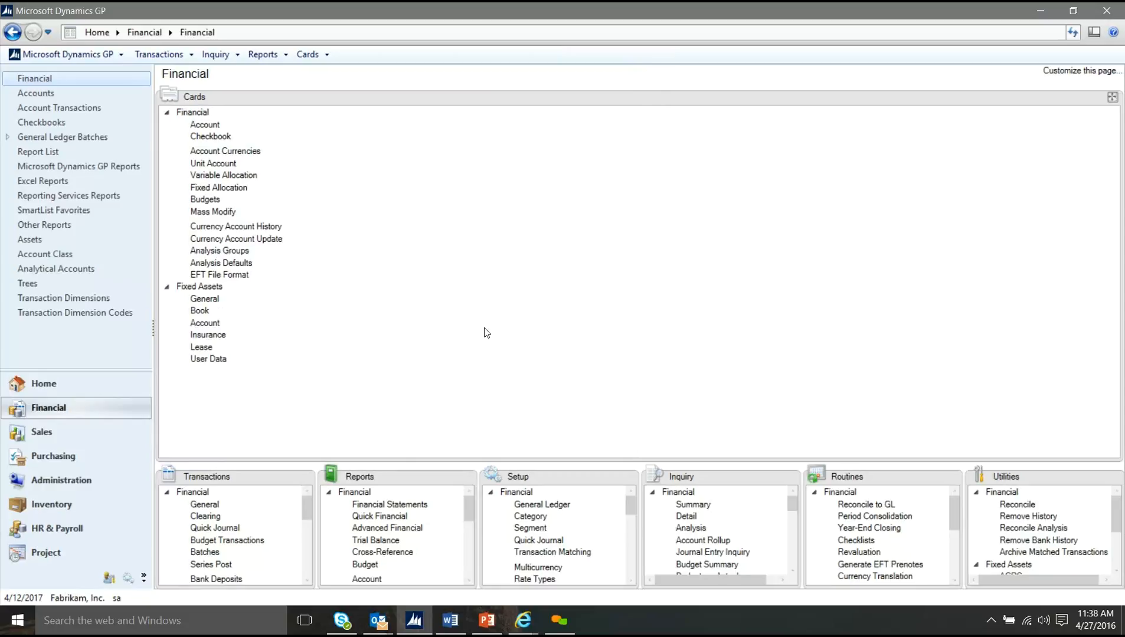
Step: Bring up the Routines list and the Transactions list in the main area of the Financial page
mouse_move(911, 486)
click(950, 477)
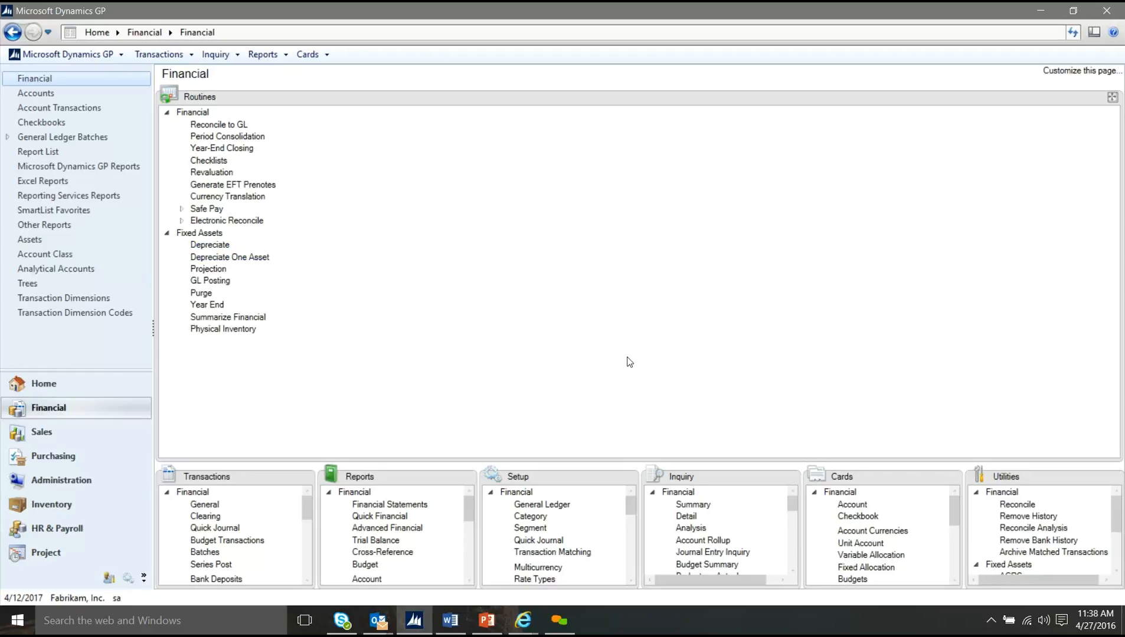
click(304, 476)
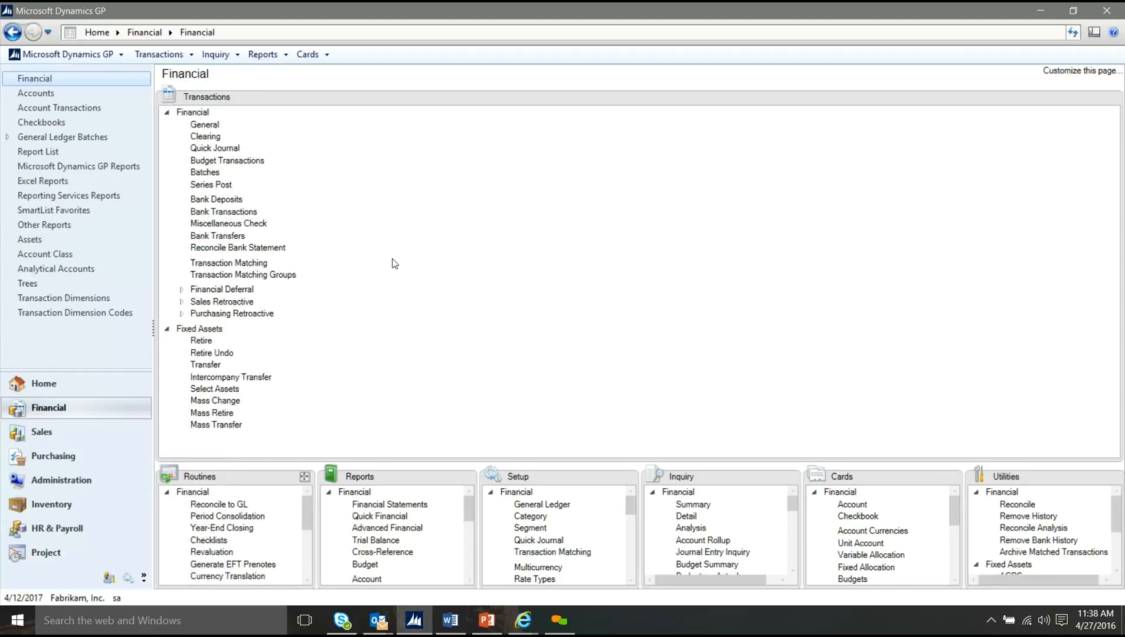
Step: Start a fixed asset retirement and choose asset 00011, Fancy Automobile, from the asset lookup
click(167, 112)
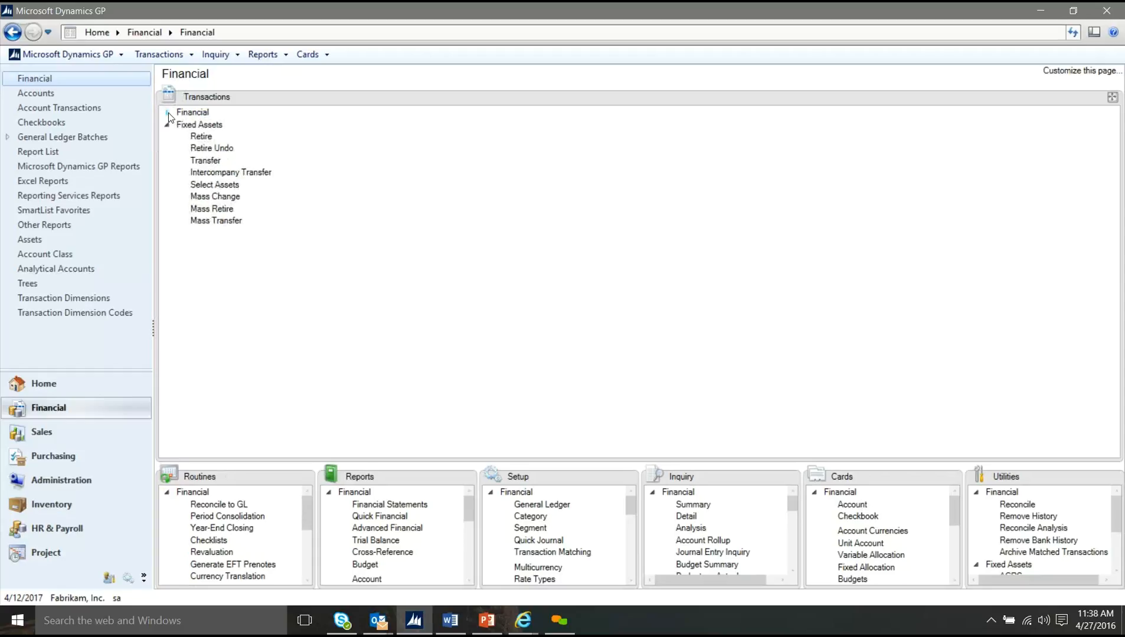
click(200, 136)
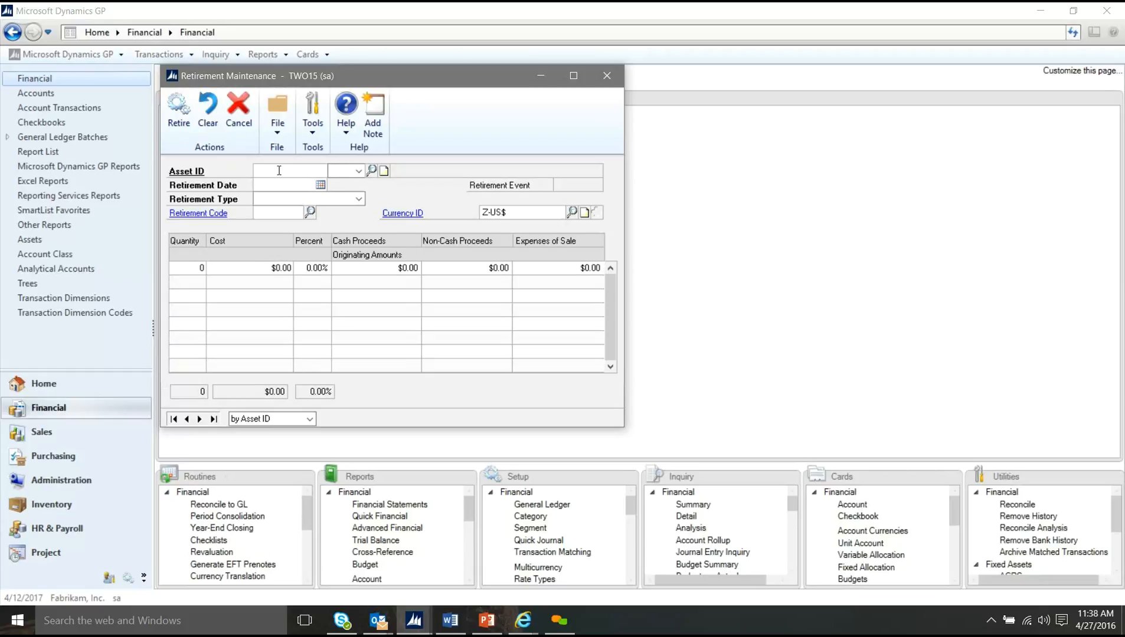
click(371, 170)
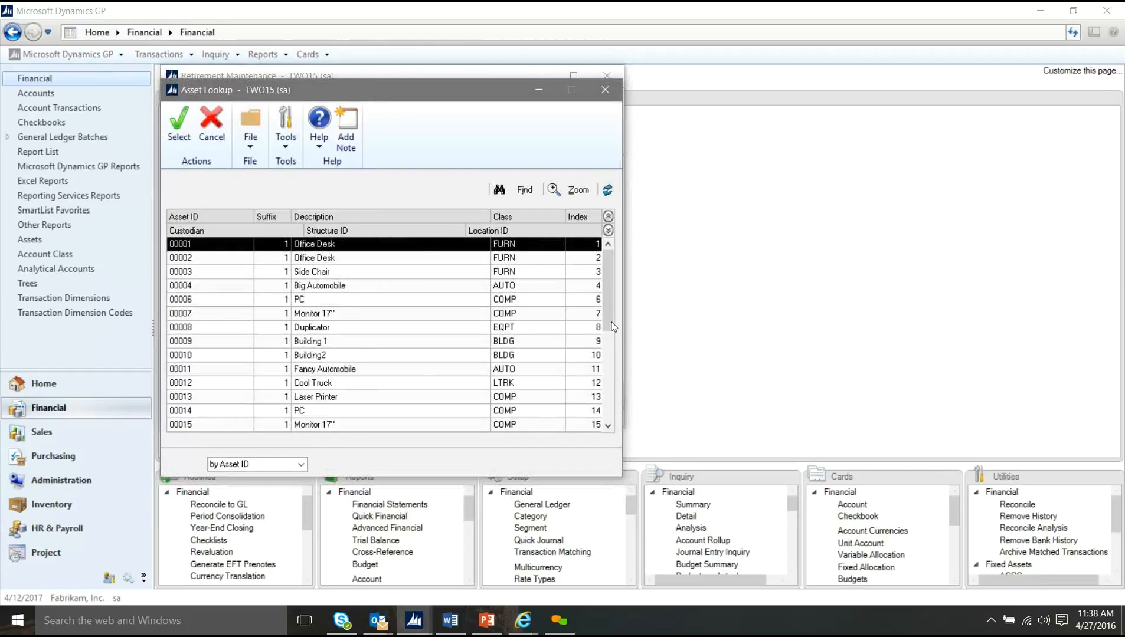
drag(611, 324, 609, 367)
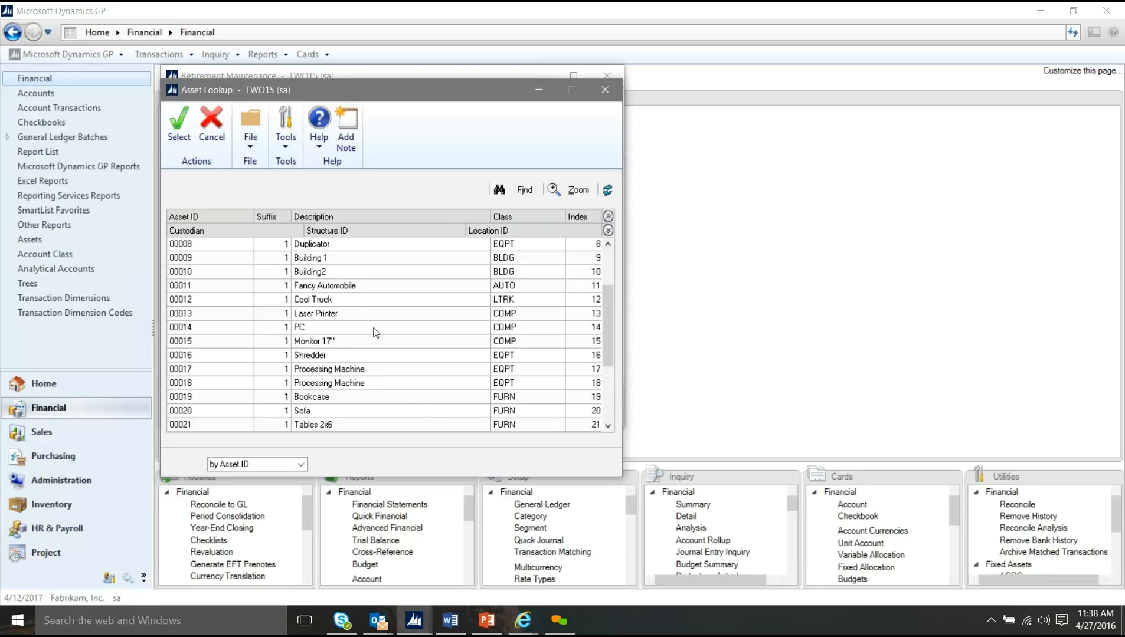
click(358, 284)
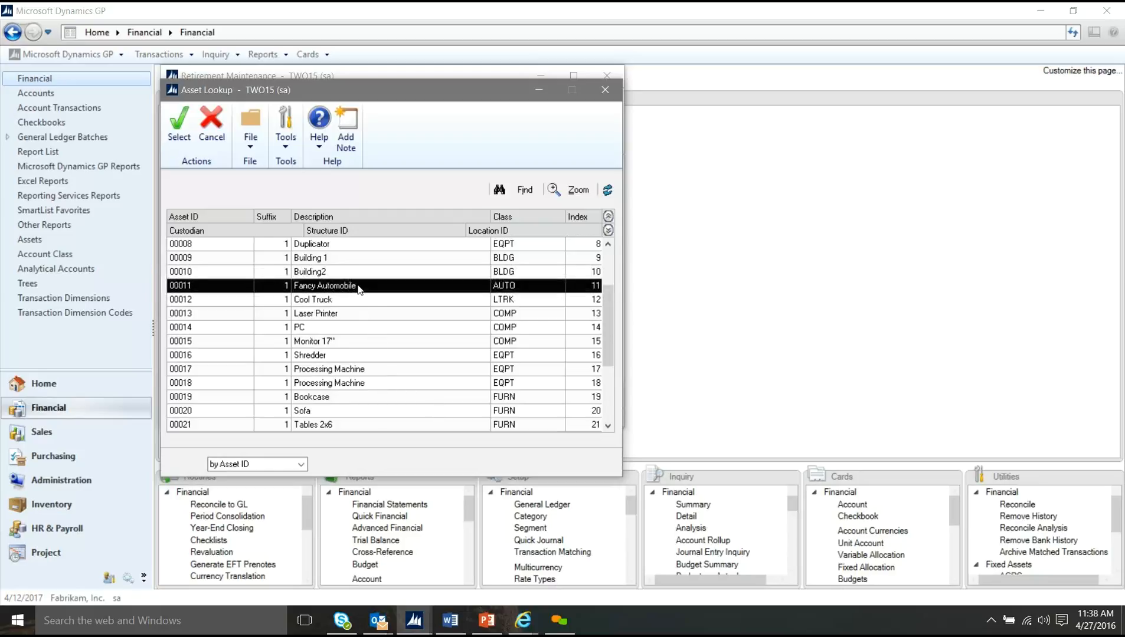
click(176, 125)
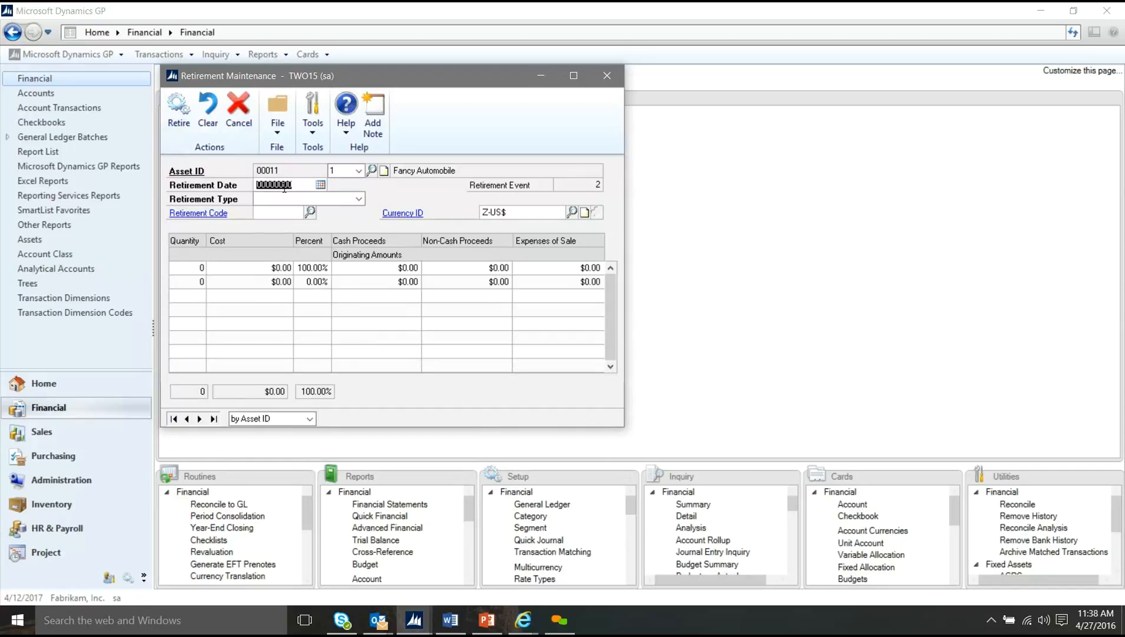
Step: Set the retirement date of asset 00011 to 3/31/2017 and its retirement type to Other
text(03312017)
key(Tab)
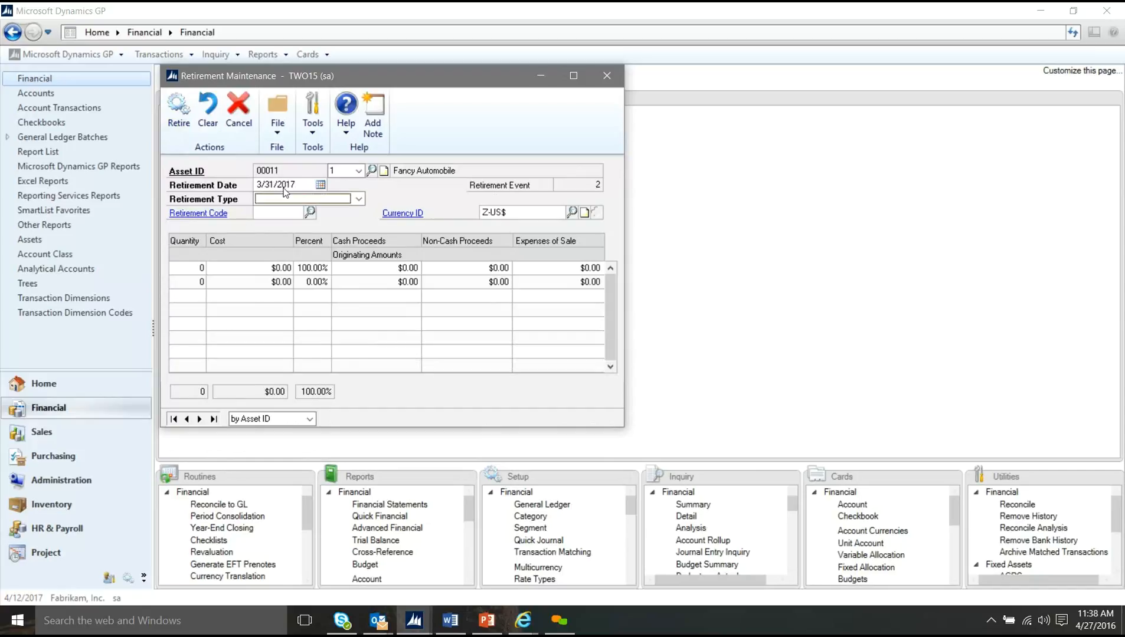
key(Tab)
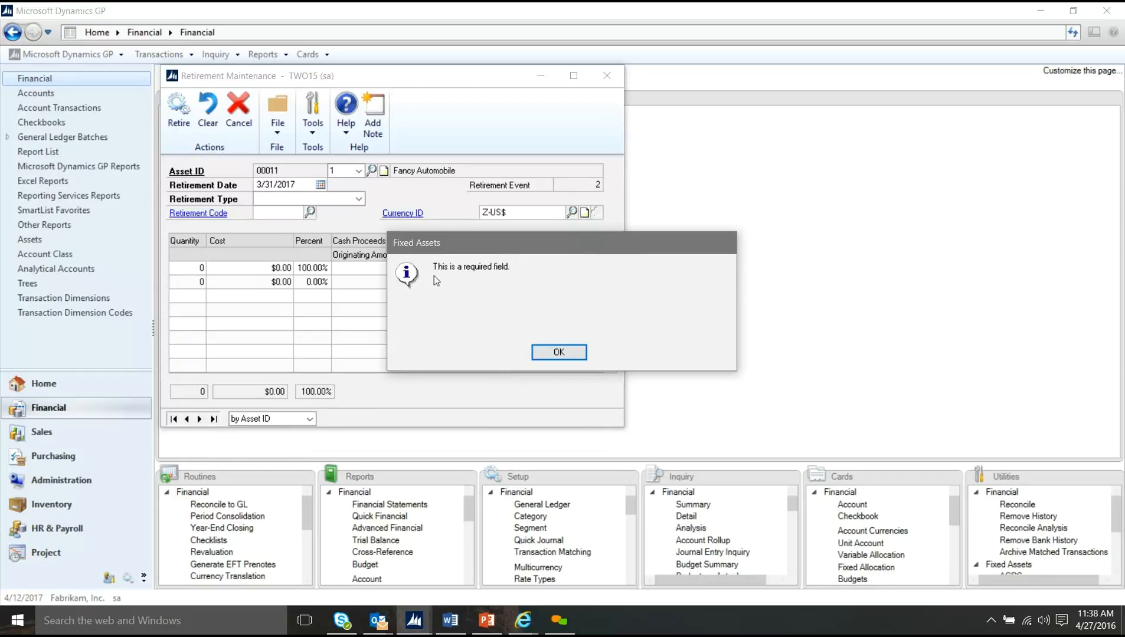
click(553, 357)
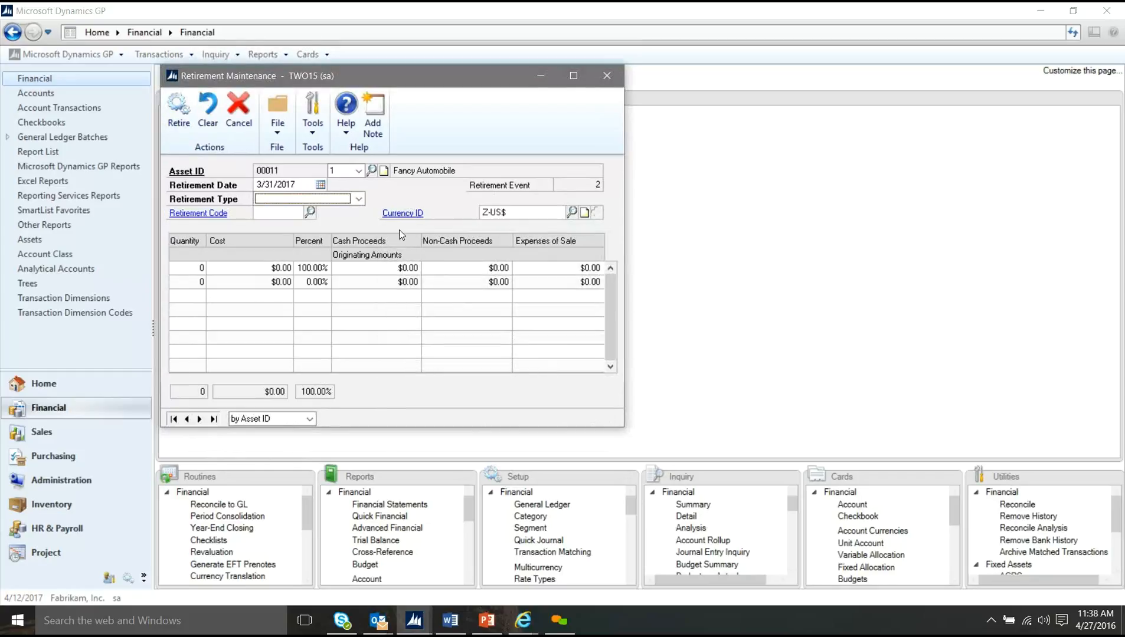
click(364, 197)
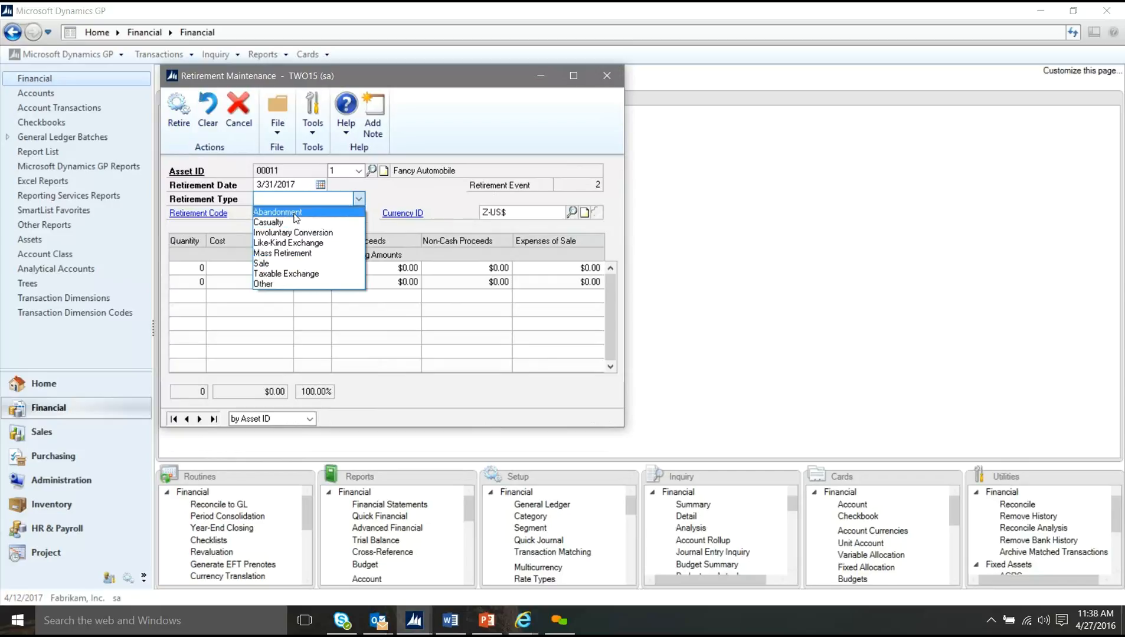
click(290, 284)
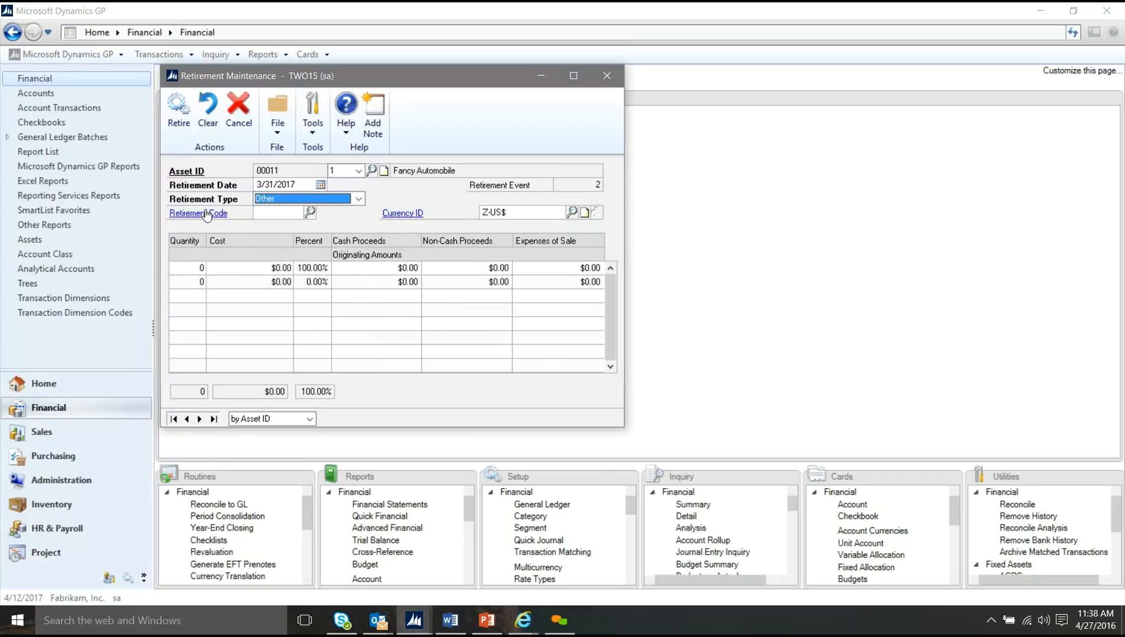
Step: Assign the retirement code DONA, Donated, and a quantity of 1 to the asset's retirement
click(310, 212)
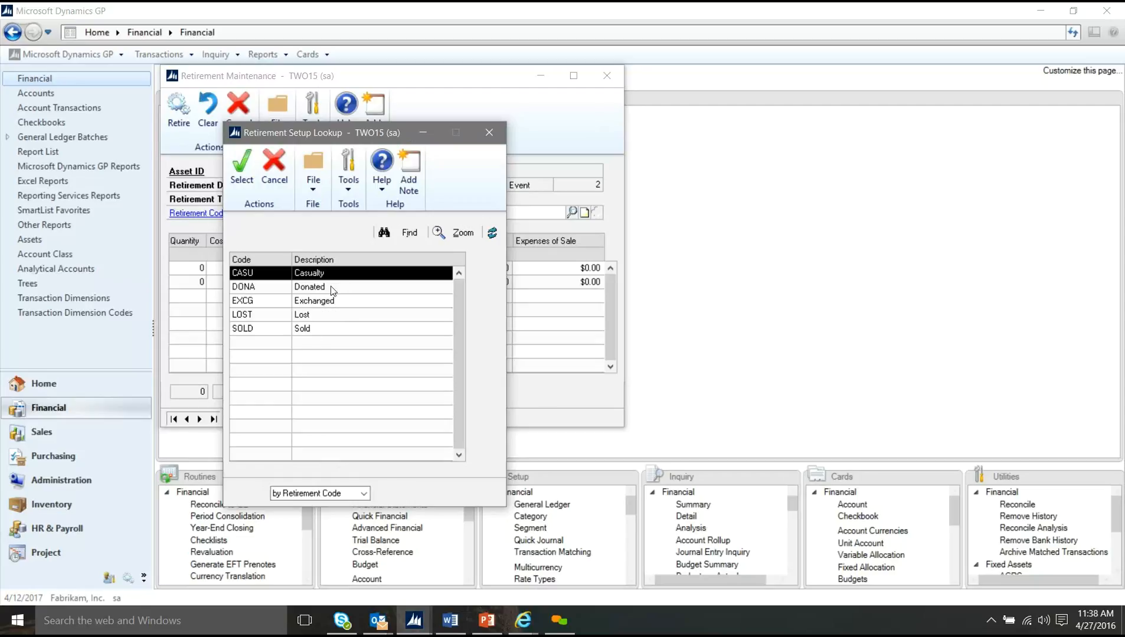
click(331, 288)
click(242, 185)
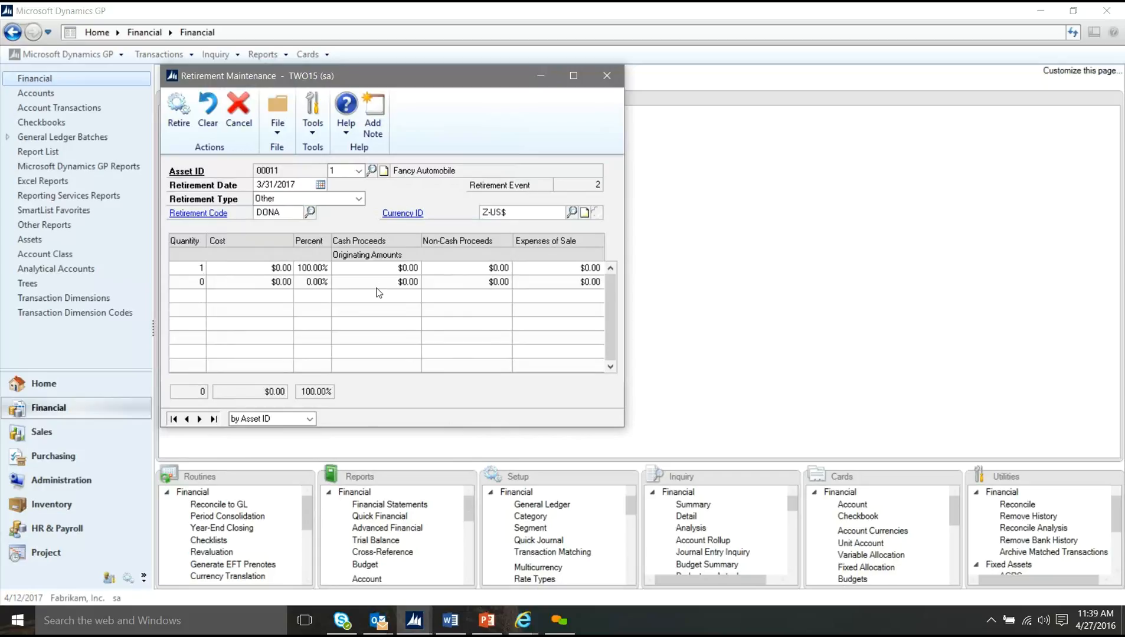
key(Tab)
key(Tab)
Step: Retire asset 00011 with the entered details, and close the Retirement Maintenance window
click(187, 122)
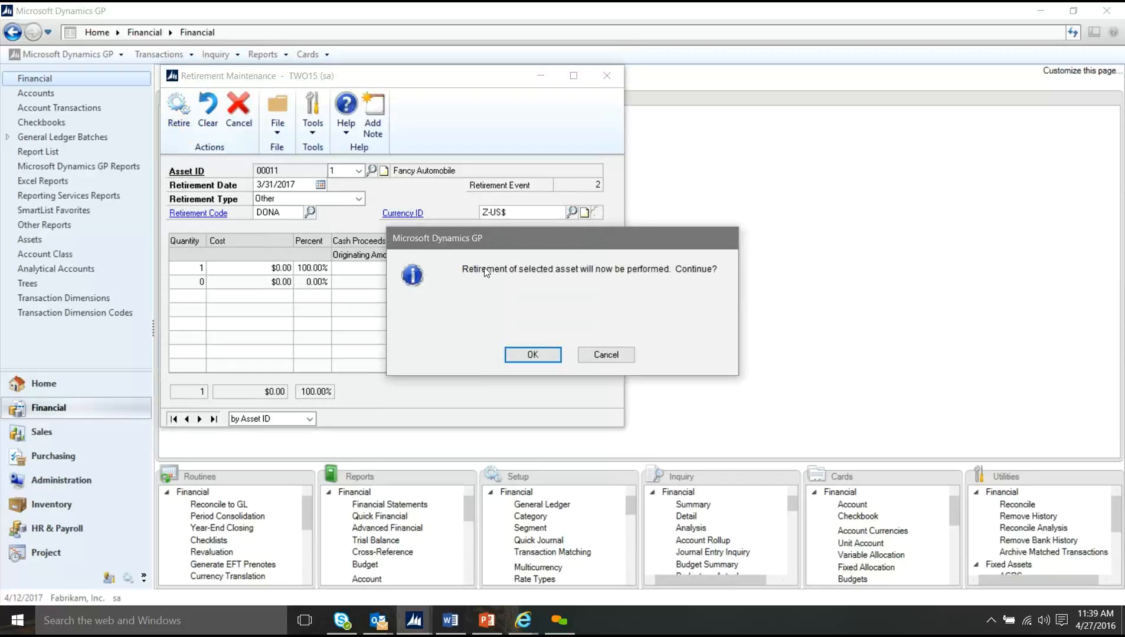
click(538, 355)
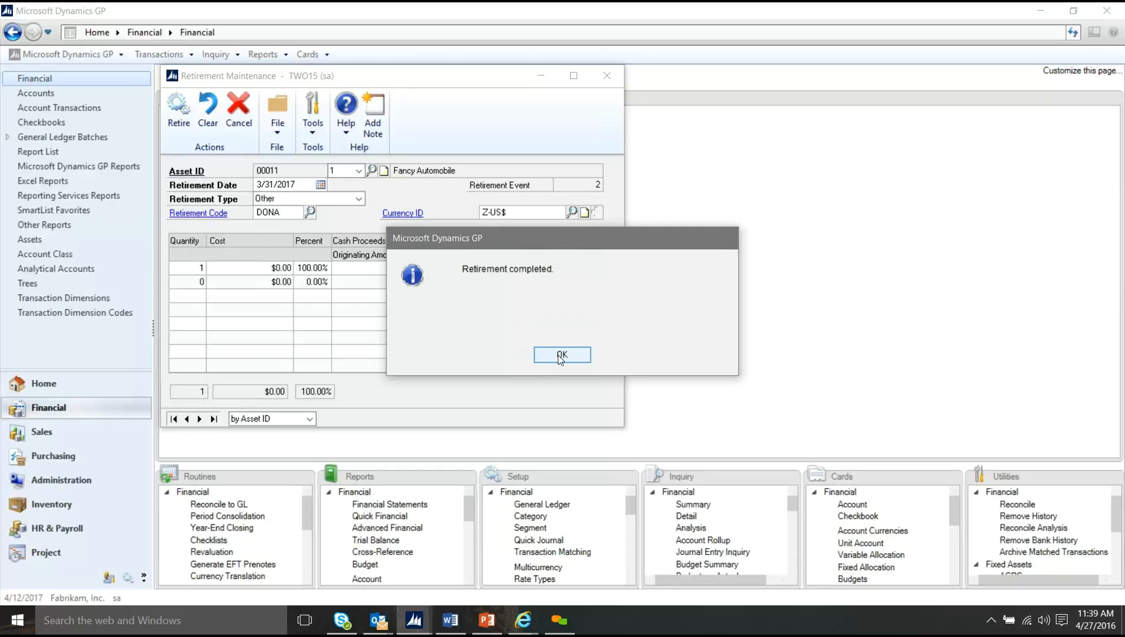
click(539, 356)
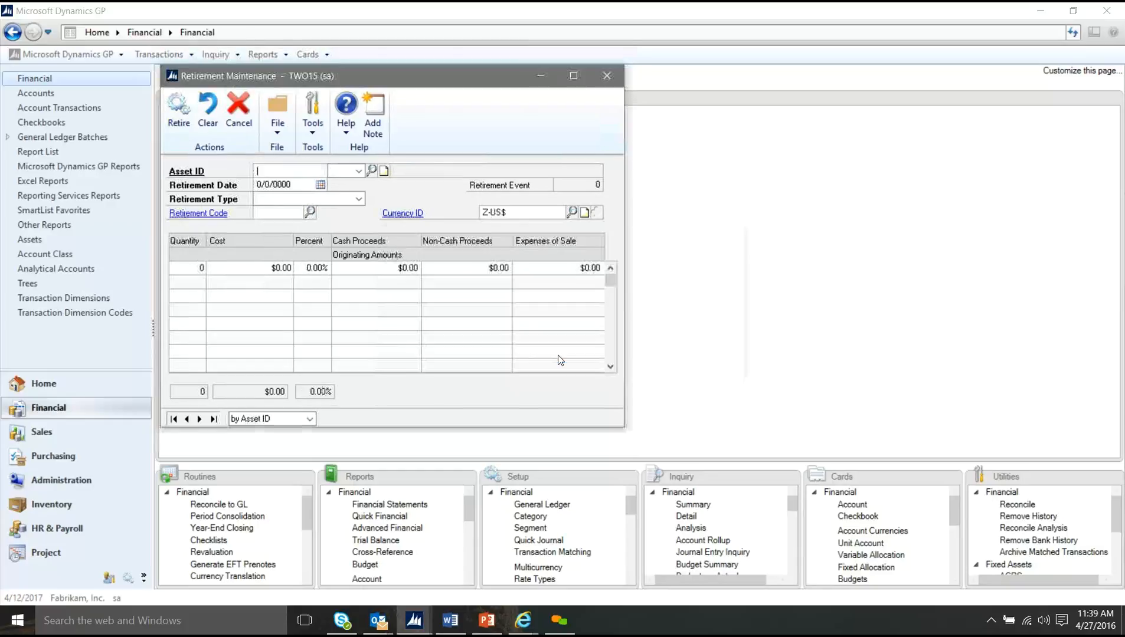
click(617, 79)
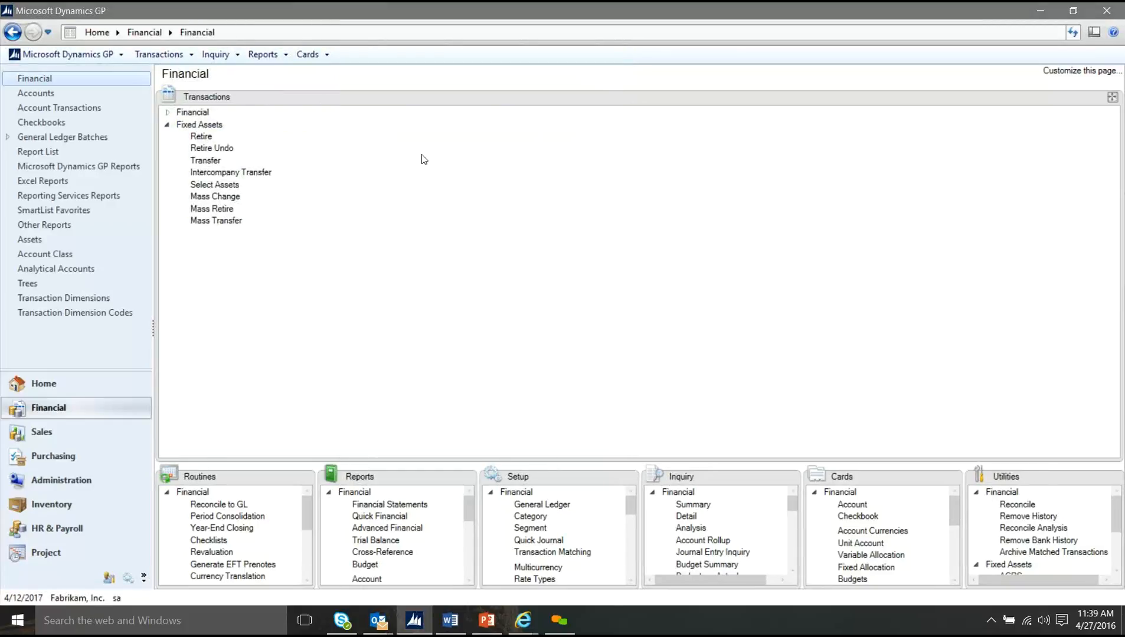
Step: View the options of the Fixed Assets Mass Retirement window, and close it
click(233, 211)
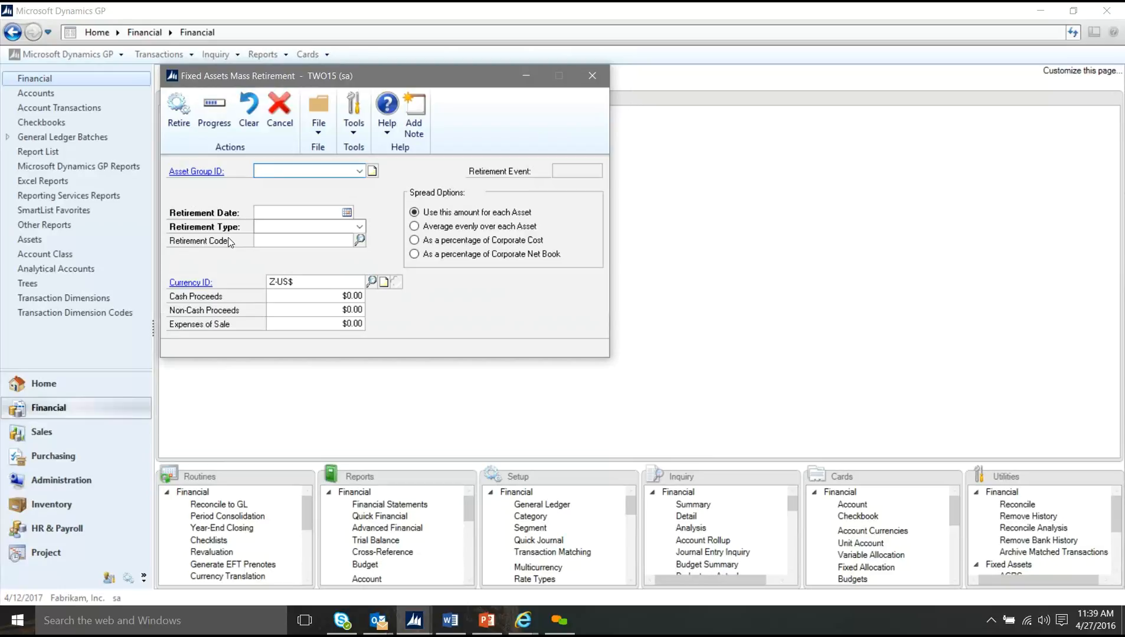
click(593, 76)
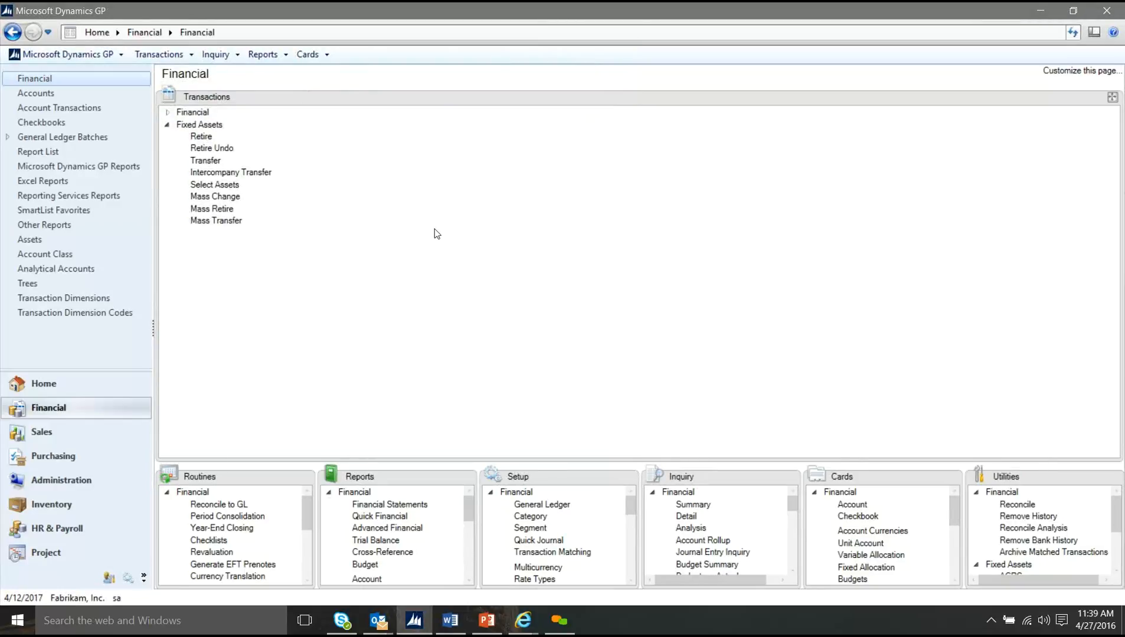
Step: Start a transfer of asset 00014, PC, dated 3/31/2017 with a quantity of 1
click(205, 161)
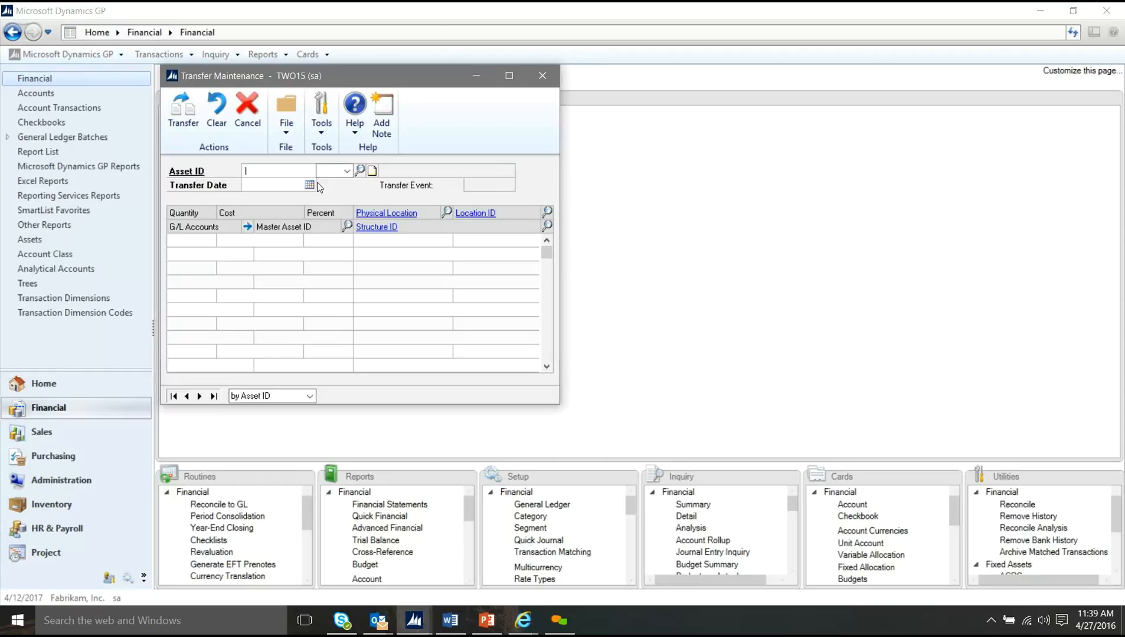
click(359, 171)
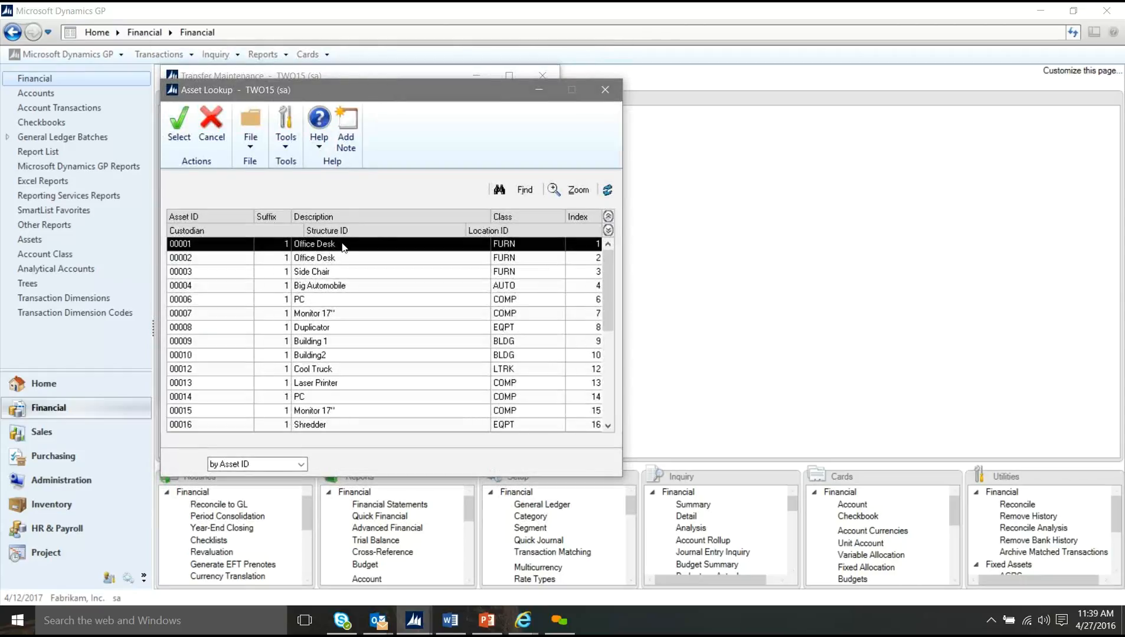
click(325, 398)
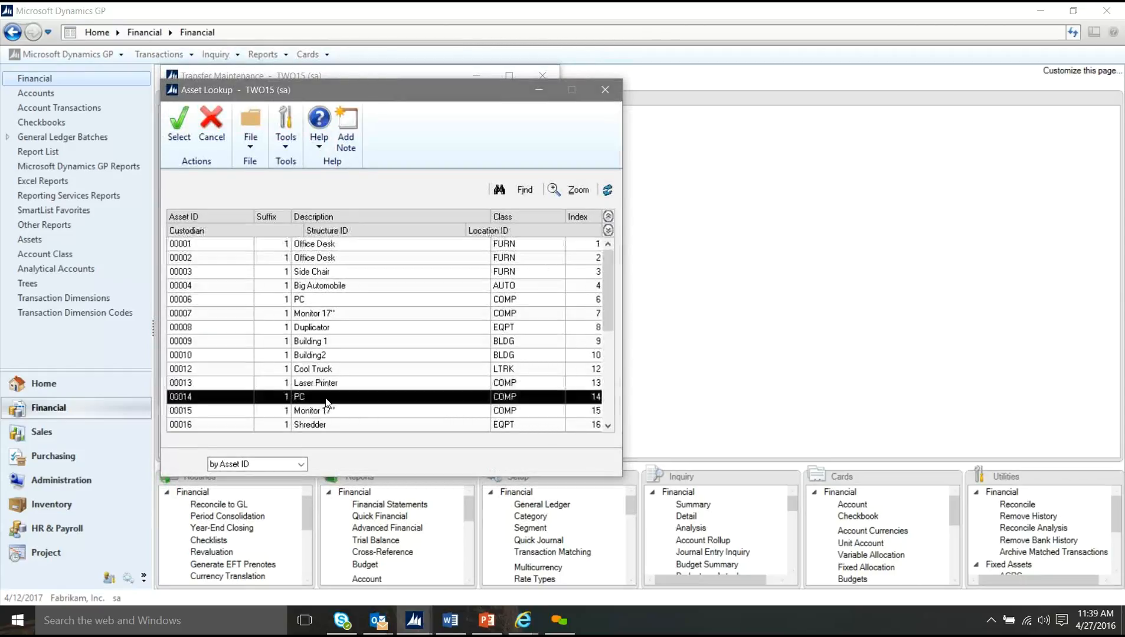
click(179, 137)
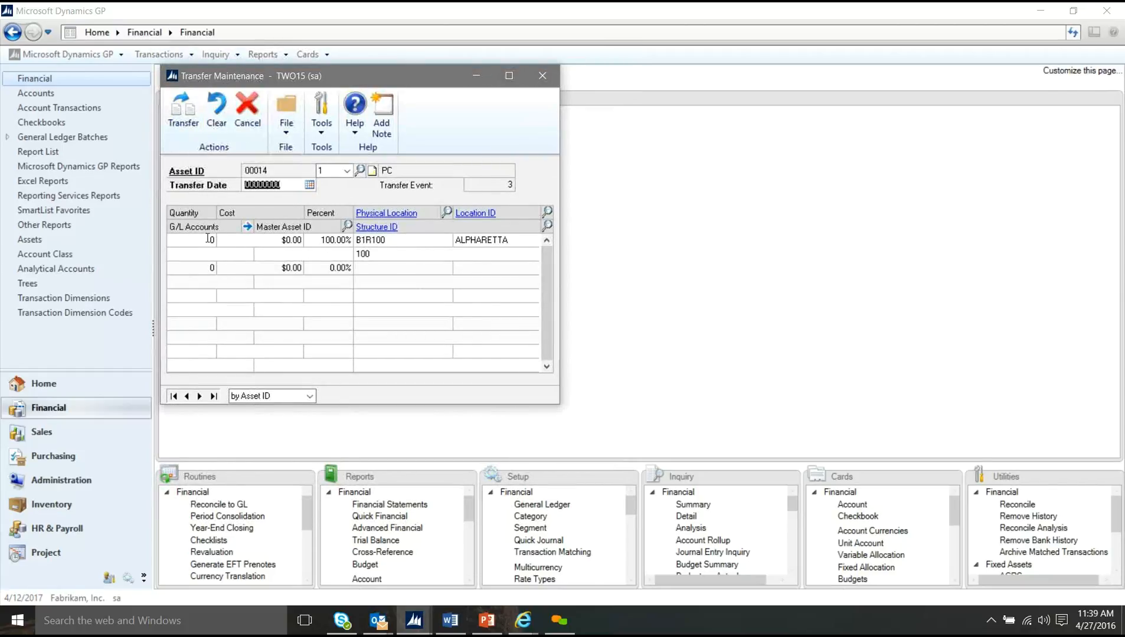
text(03312017)
key(Tab)
text(11)
key(Tab)
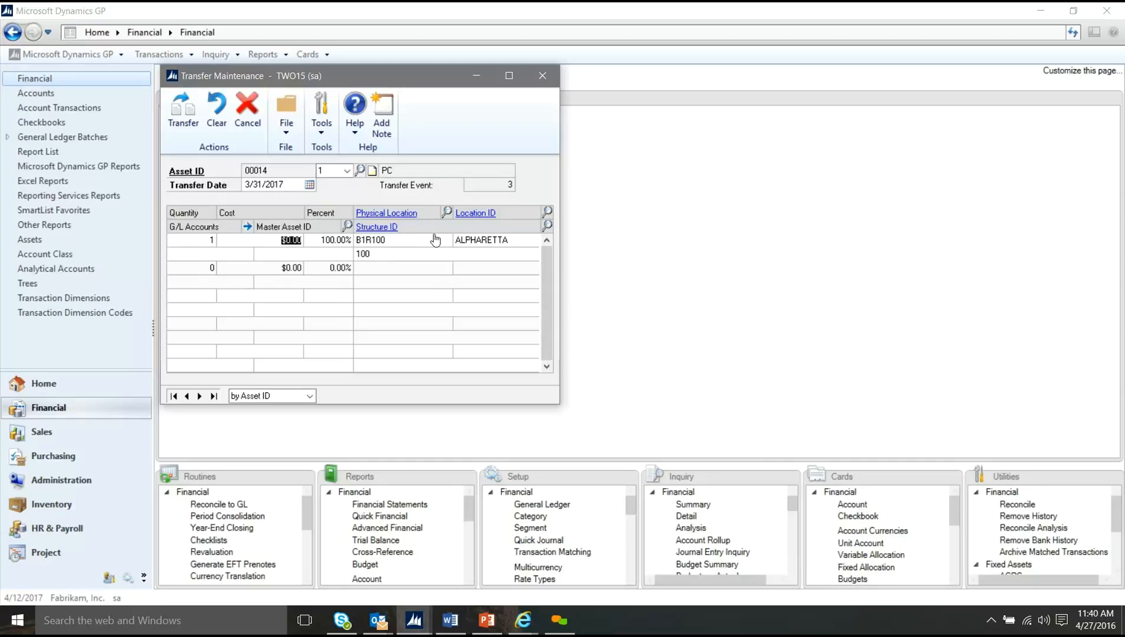
Step: View the physical locations available for the transfer, and close the asset transfer, discarding its changes
click(446, 216)
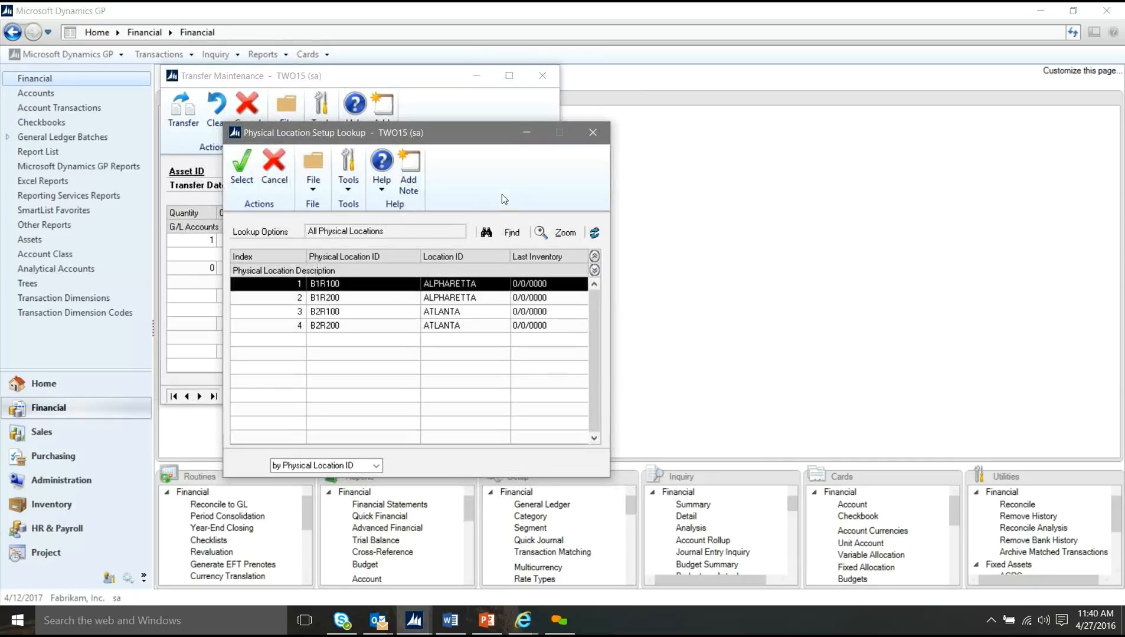
click(594, 131)
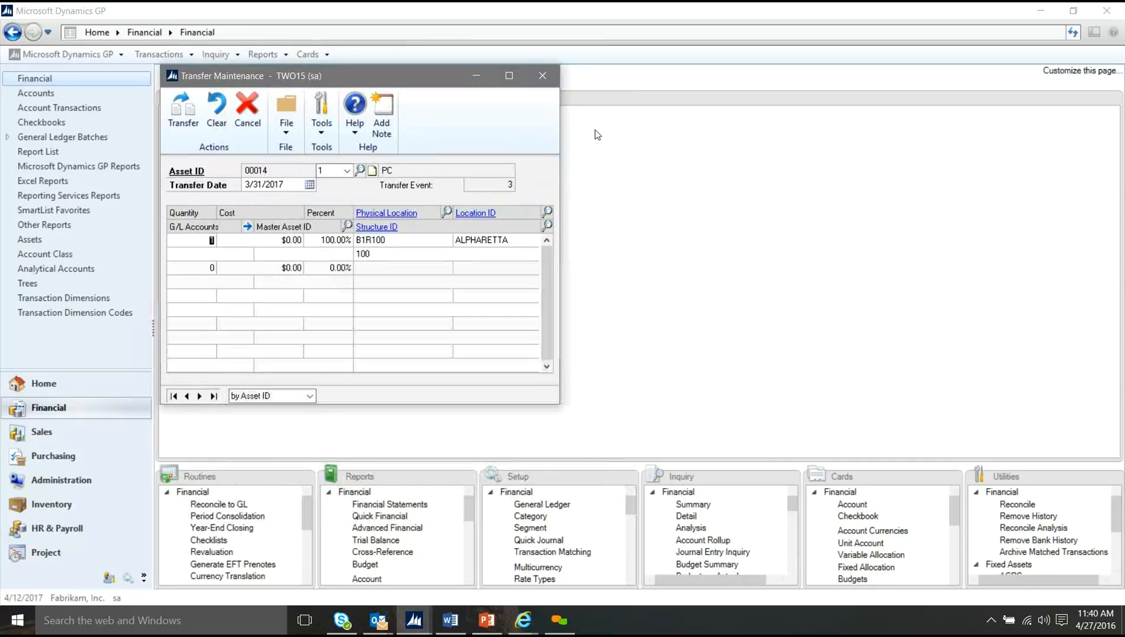
click(543, 75)
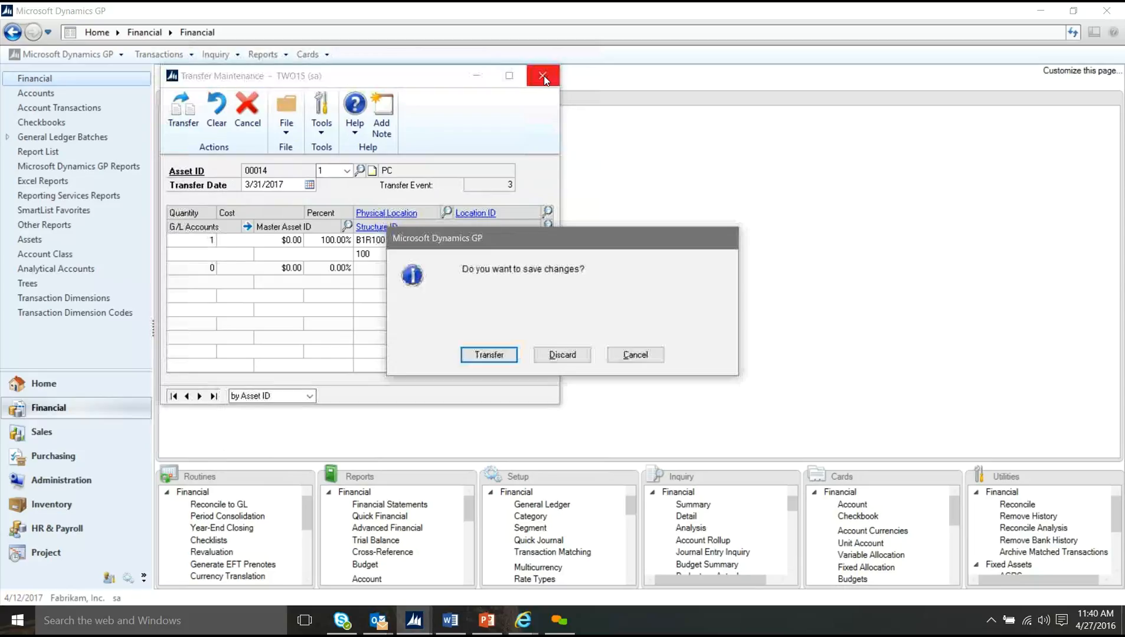
click(566, 354)
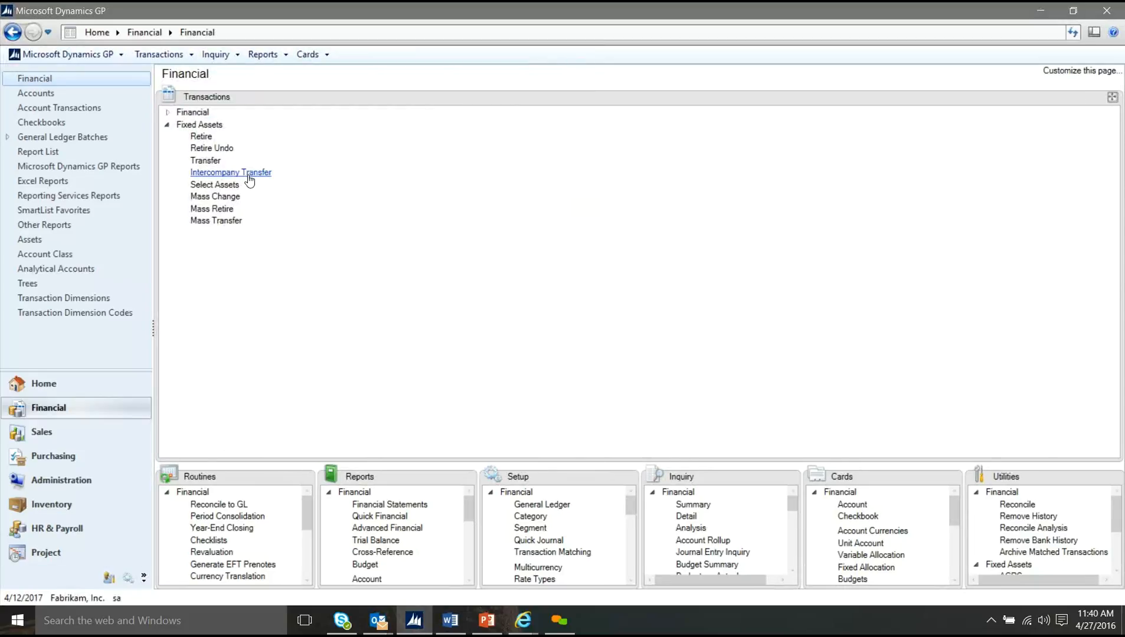
Step: View the options of the Fixed Asset Intercompany Transfer window, and close it
click(249, 179)
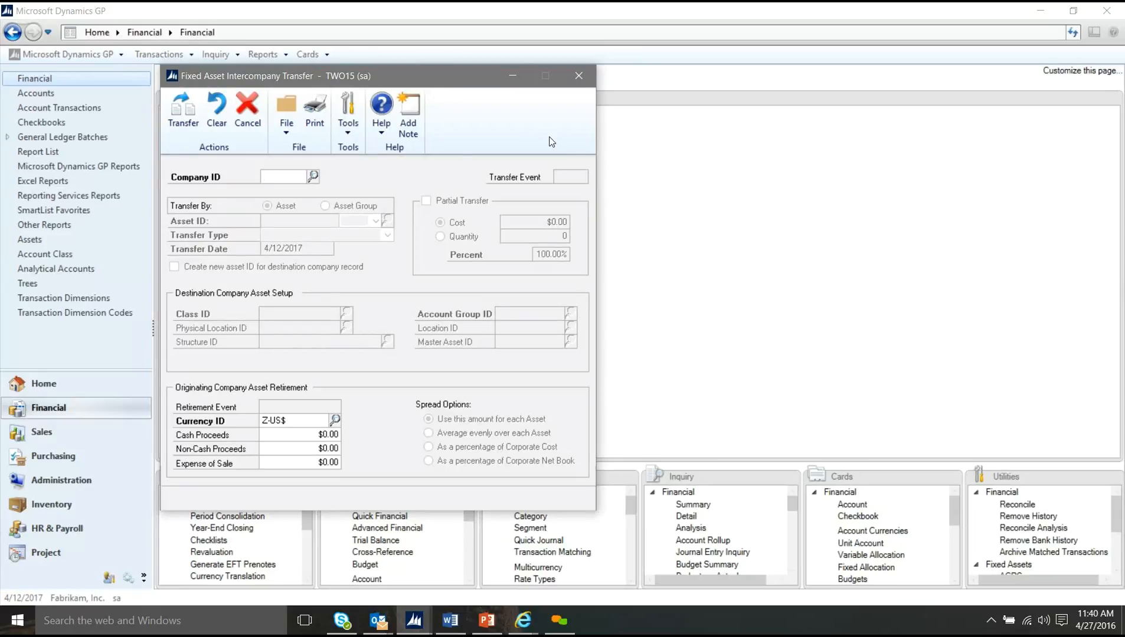
click(584, 79)
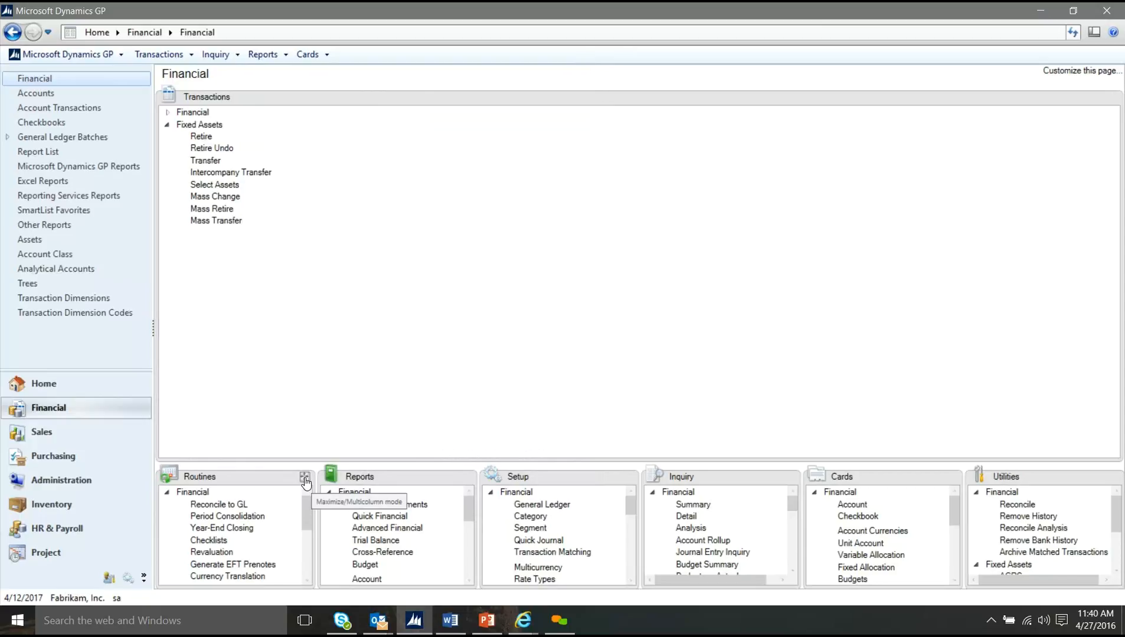
Step: Bring up the Fixed Assets routines in the main area and open the Fixed Assets General Ledger Posting window
click(305, 479)
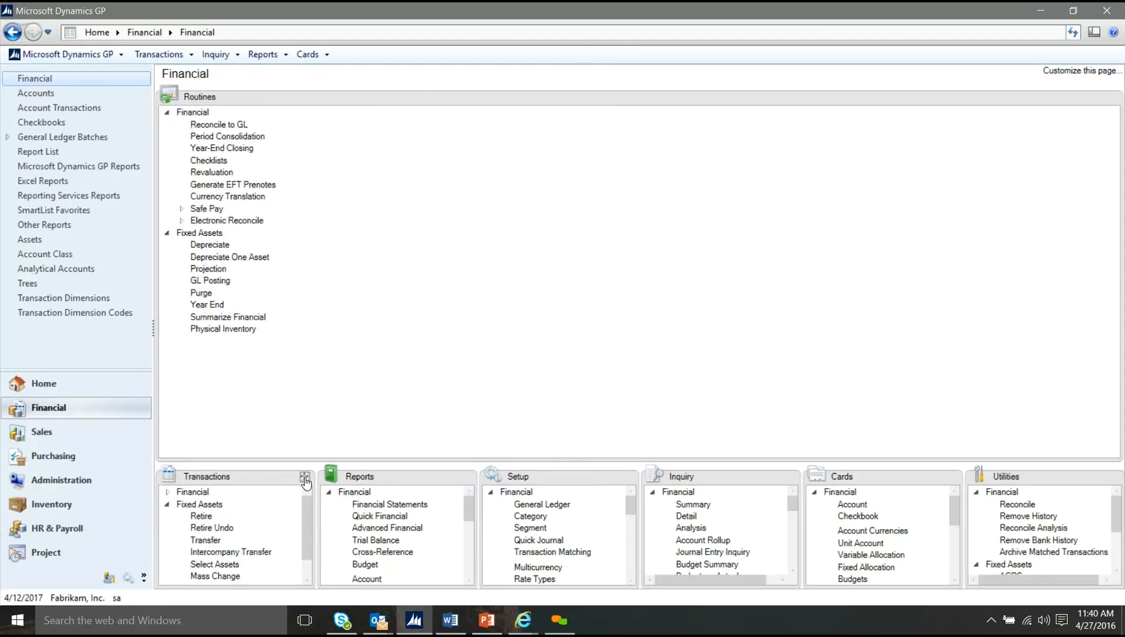
click(167, 113)
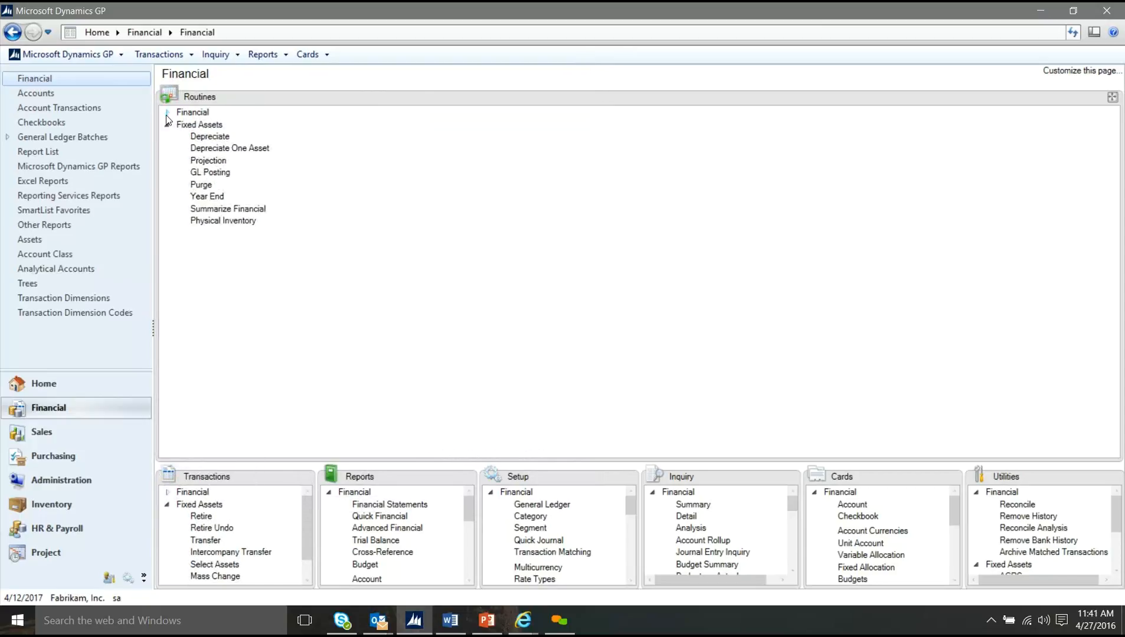
click(226, 175)
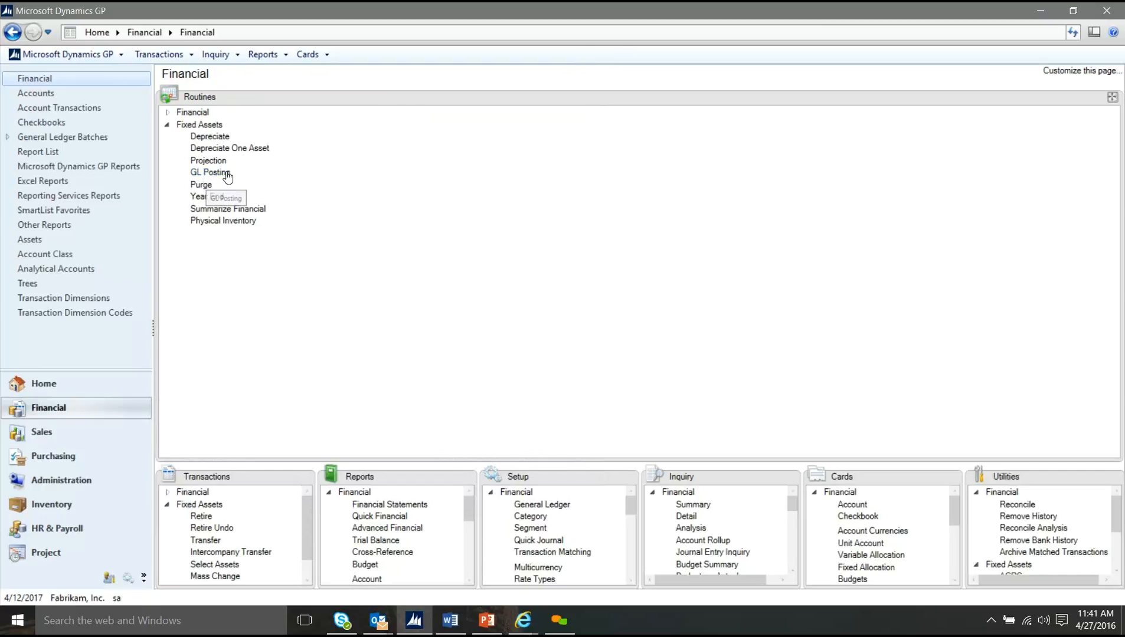
drag(381, 171, 372, 102)
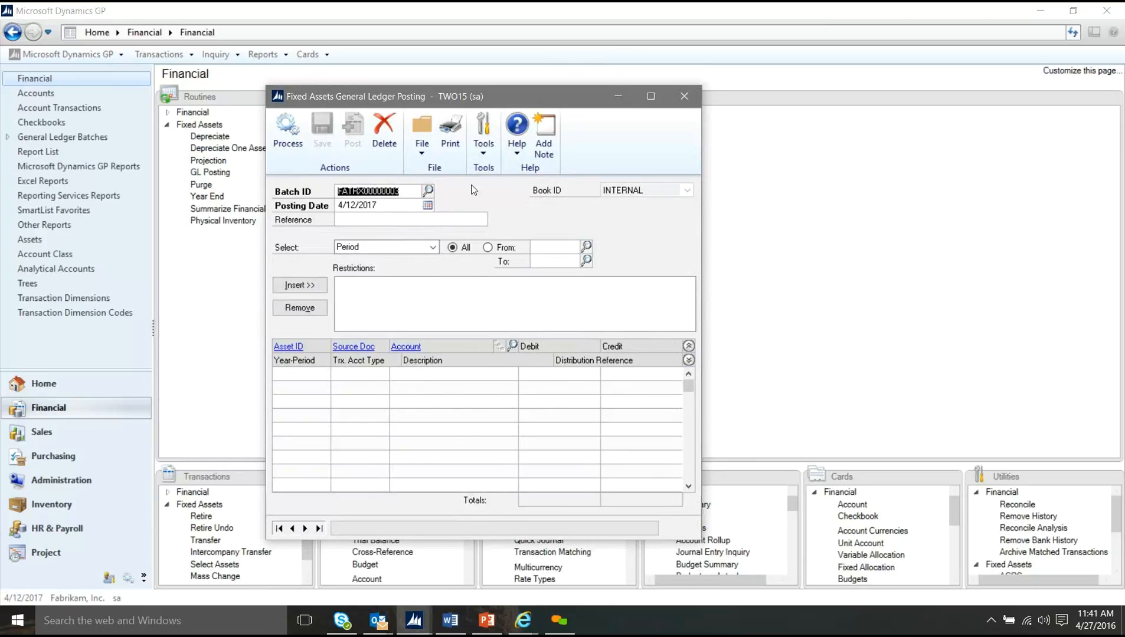
Step: Set the posting date of the general ledger posting batch to 3/31/2017
click(366, 223)
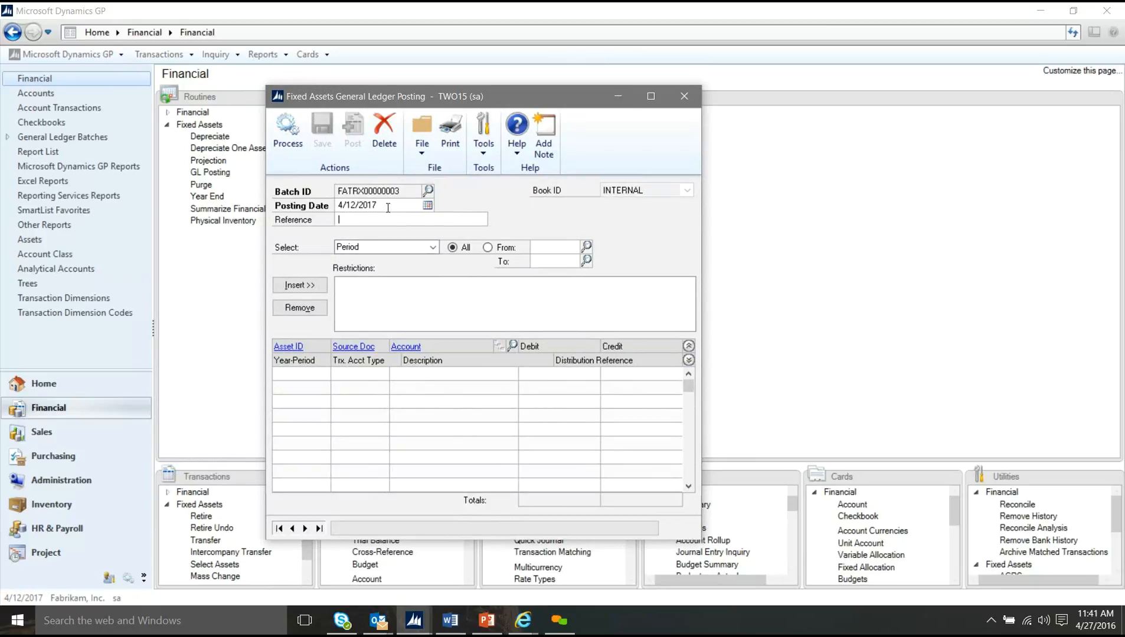
click(388, 207)
text(03312017)
key(Tab)
key(Tab)
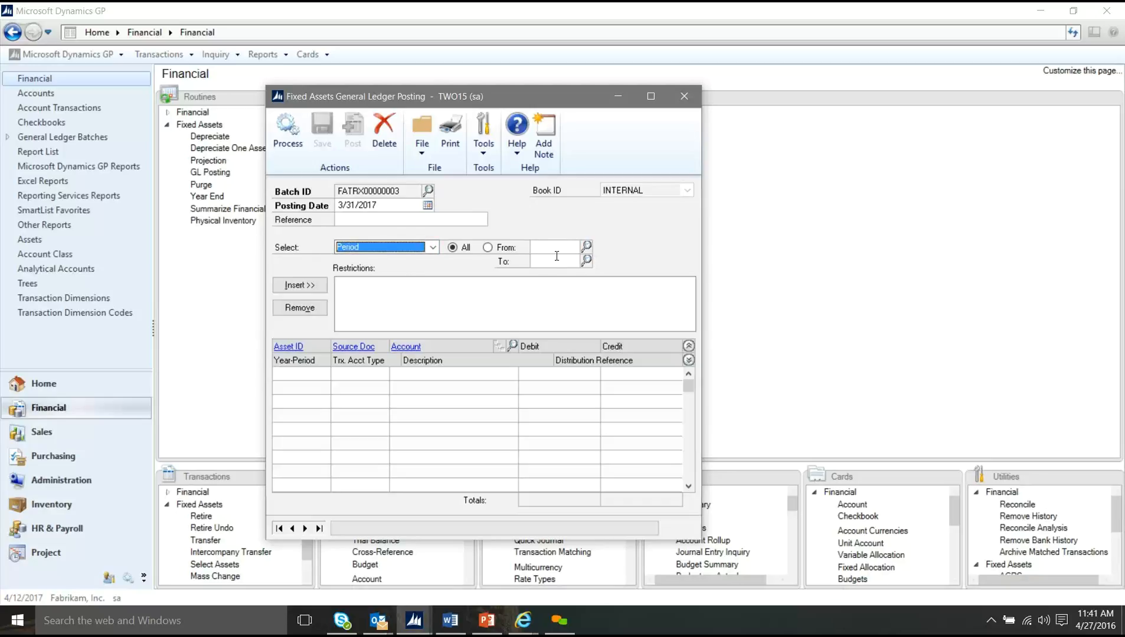
Step: Add a restriction limiting the posting to period 2017-003
click(585, 247)
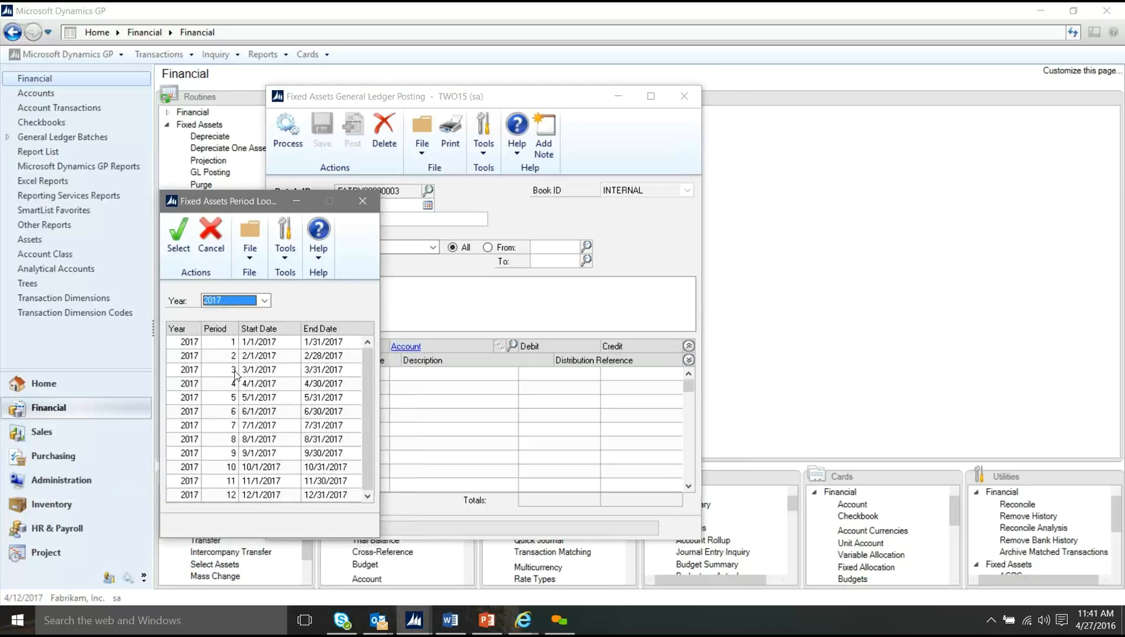
double_click(235, 373)
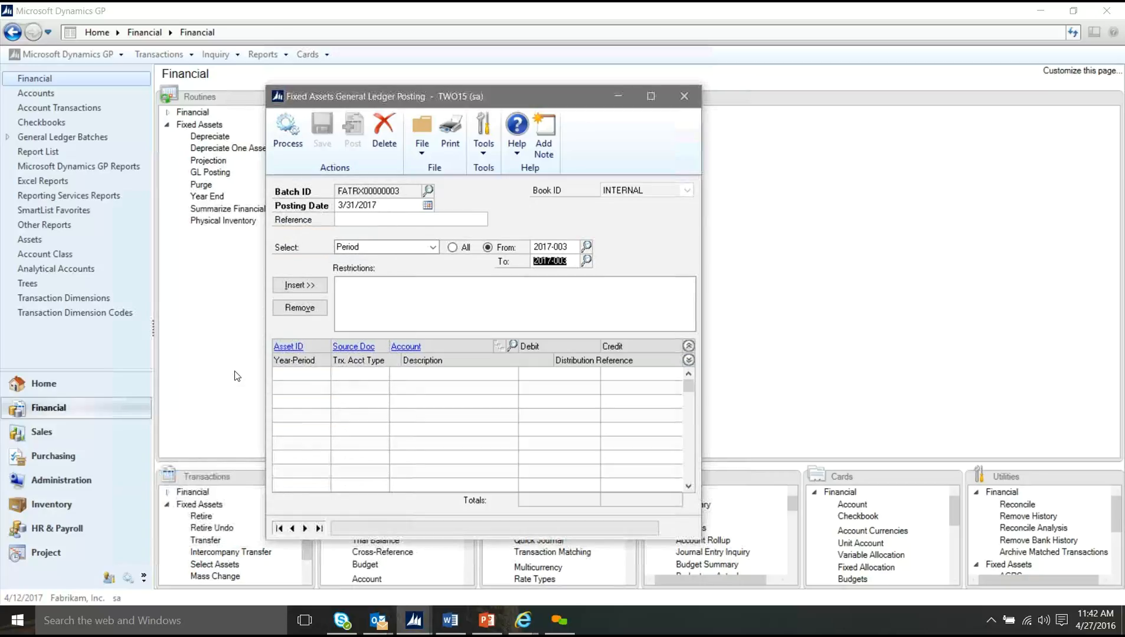
click(304, 289)
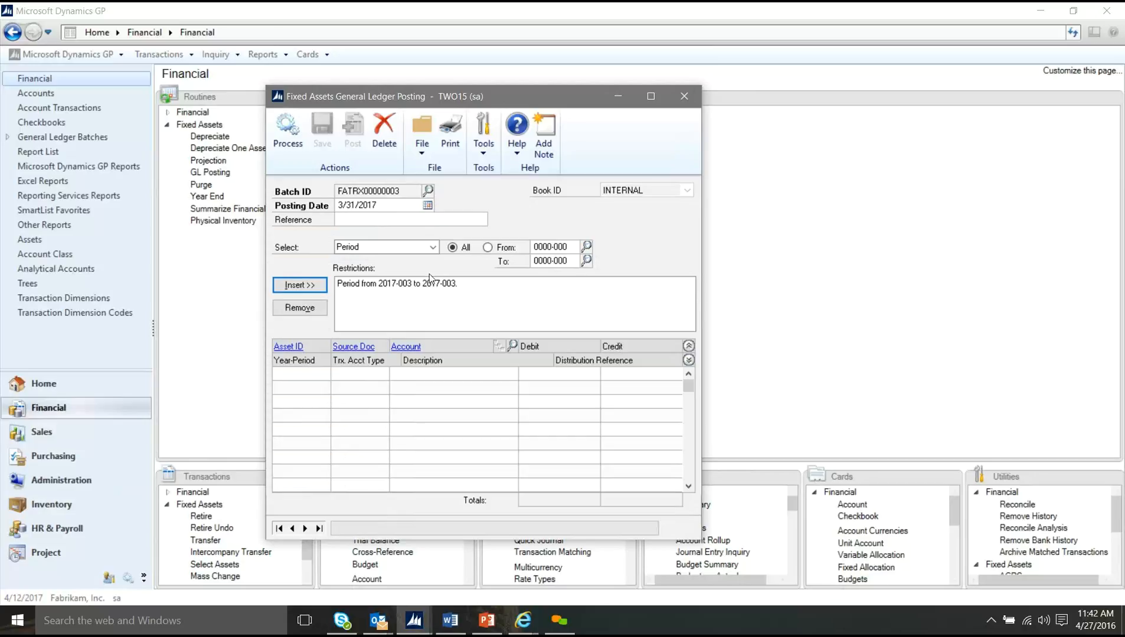
Step: Add a source document restriction from FAADD to FAADD, and try to process the batch
click(432, 248)
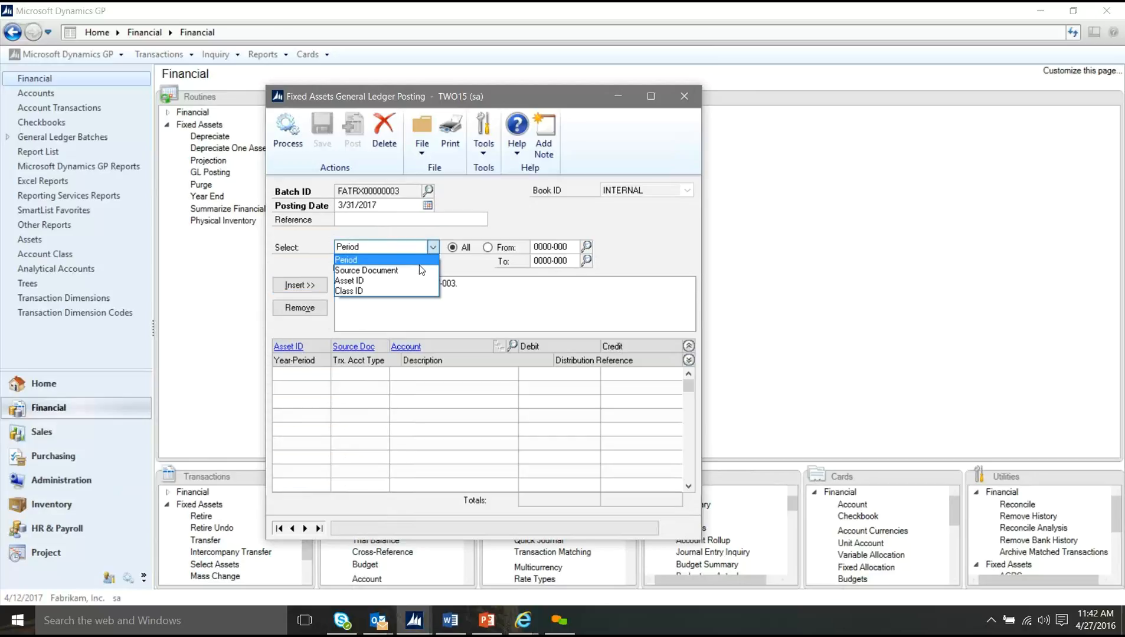
click(418, 267)
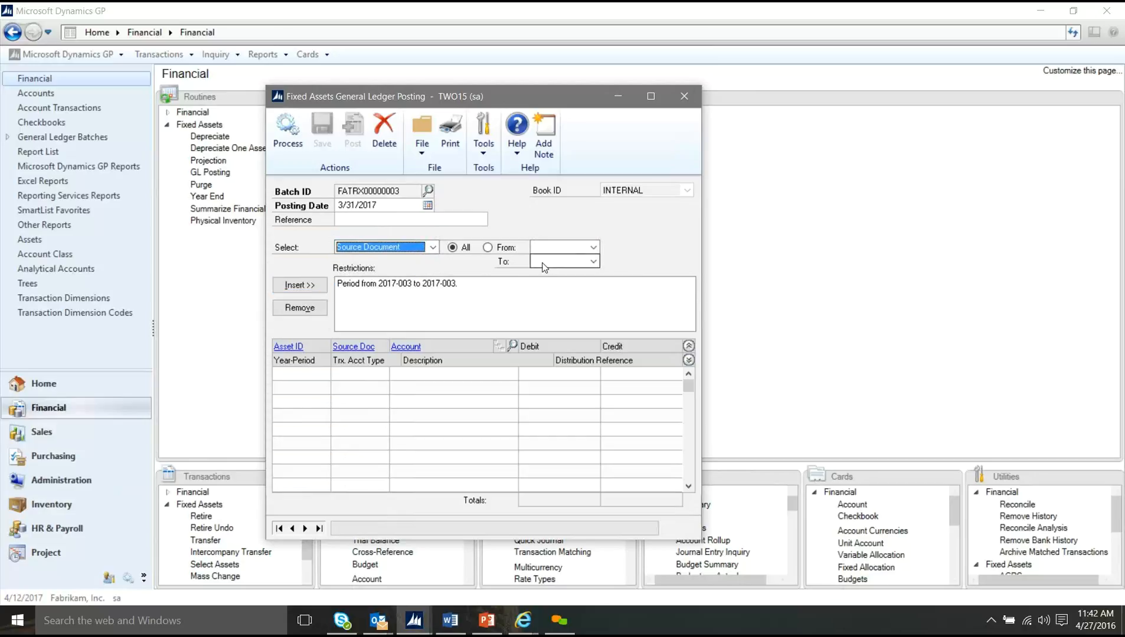
click(593, 248)
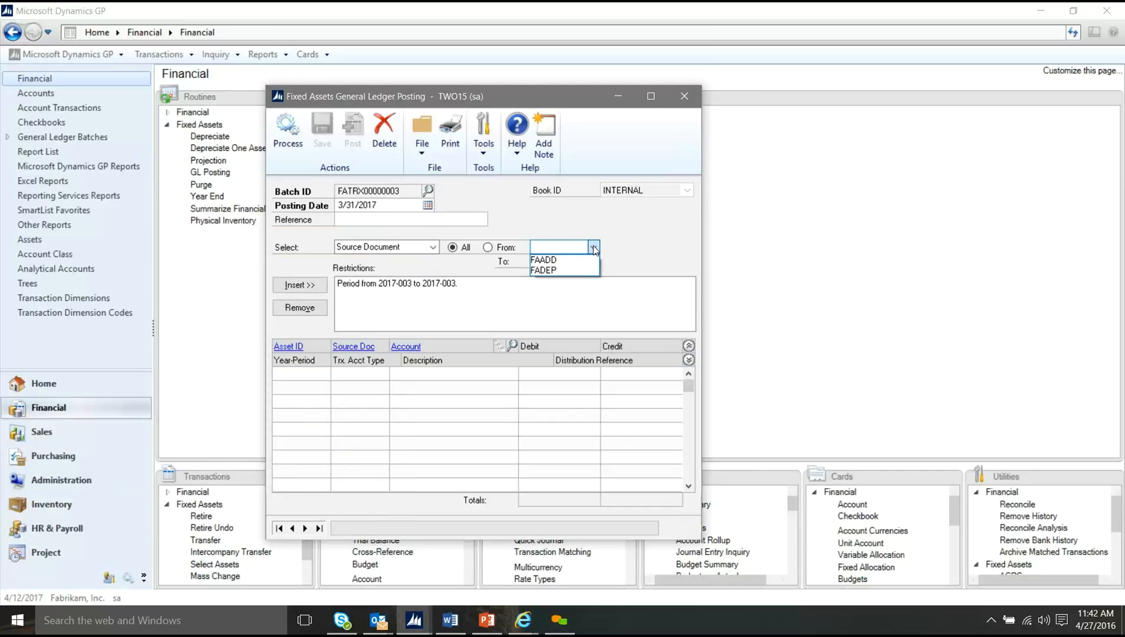
click(553, 261)
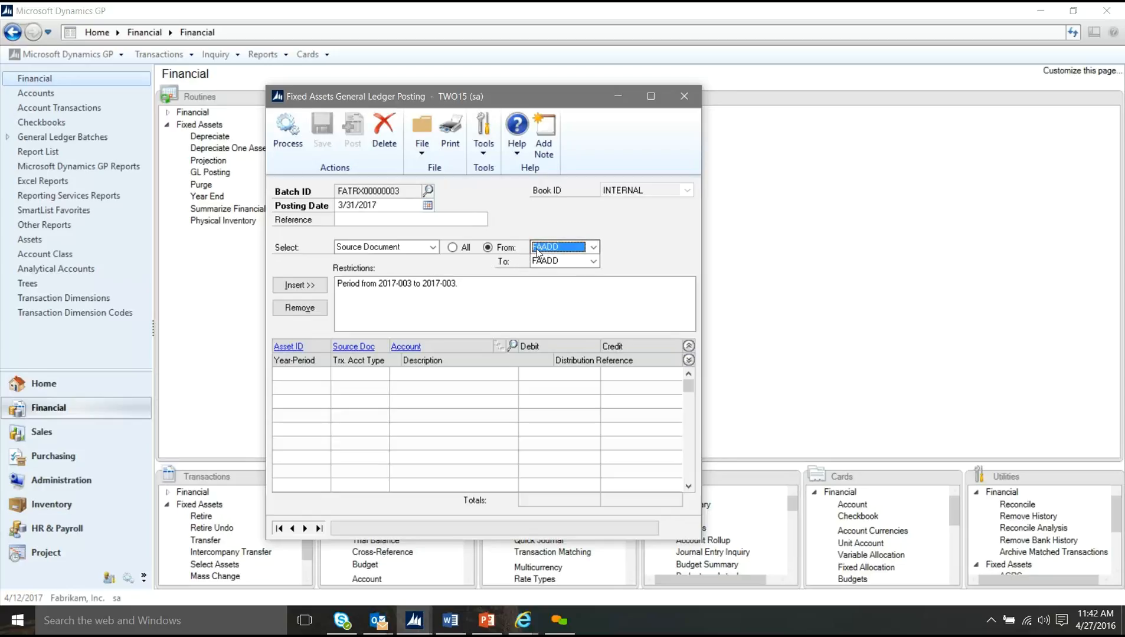
click(316, 292)
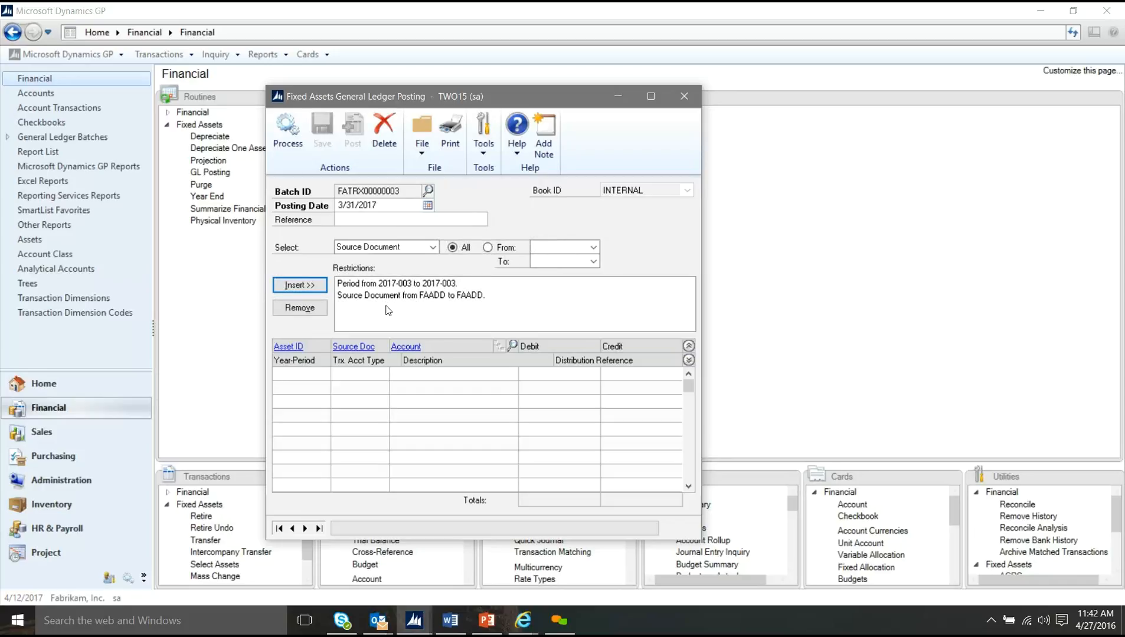
click(298, 143)
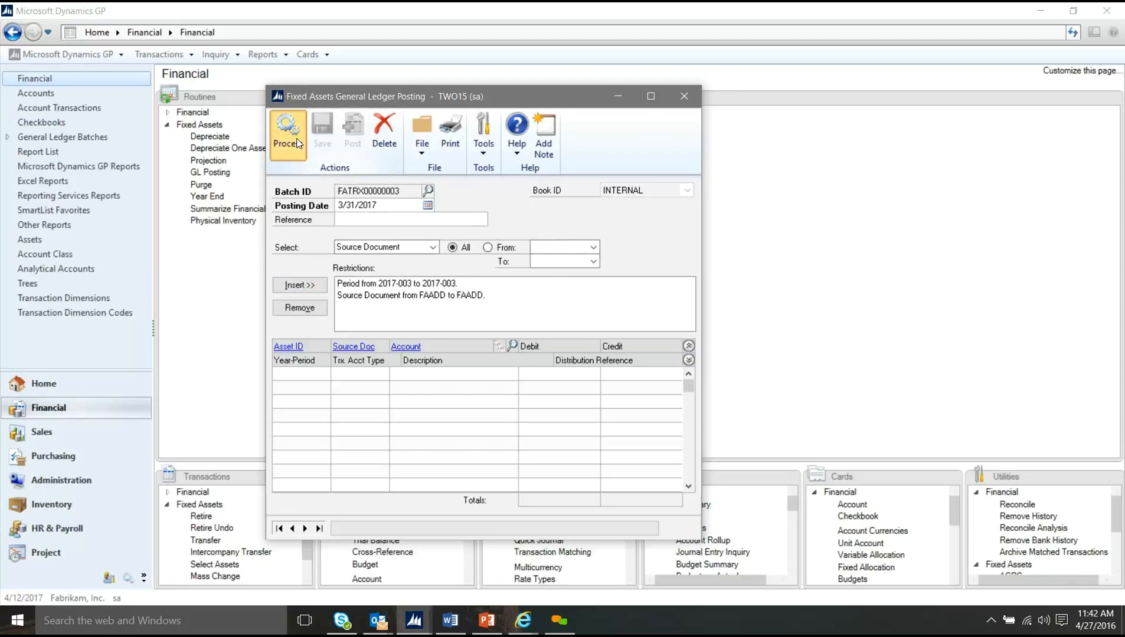
click(557, 355)
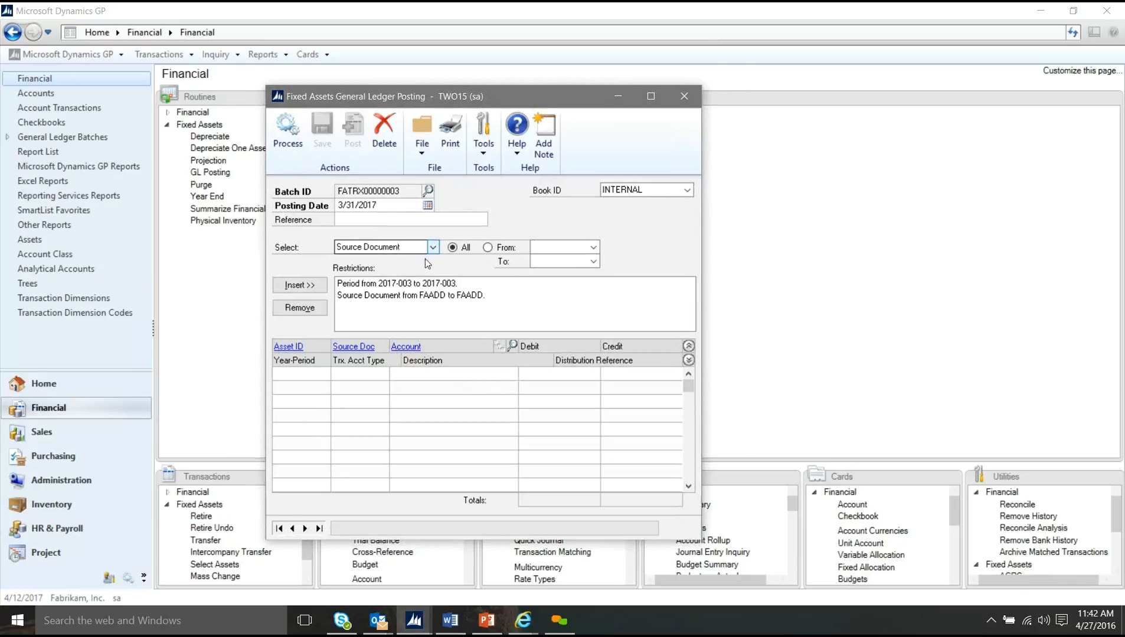
Step: Replace the period restriction with one from 2017-004 to 2017-004, and process the batch
click(420, 286)
click(300, 307)
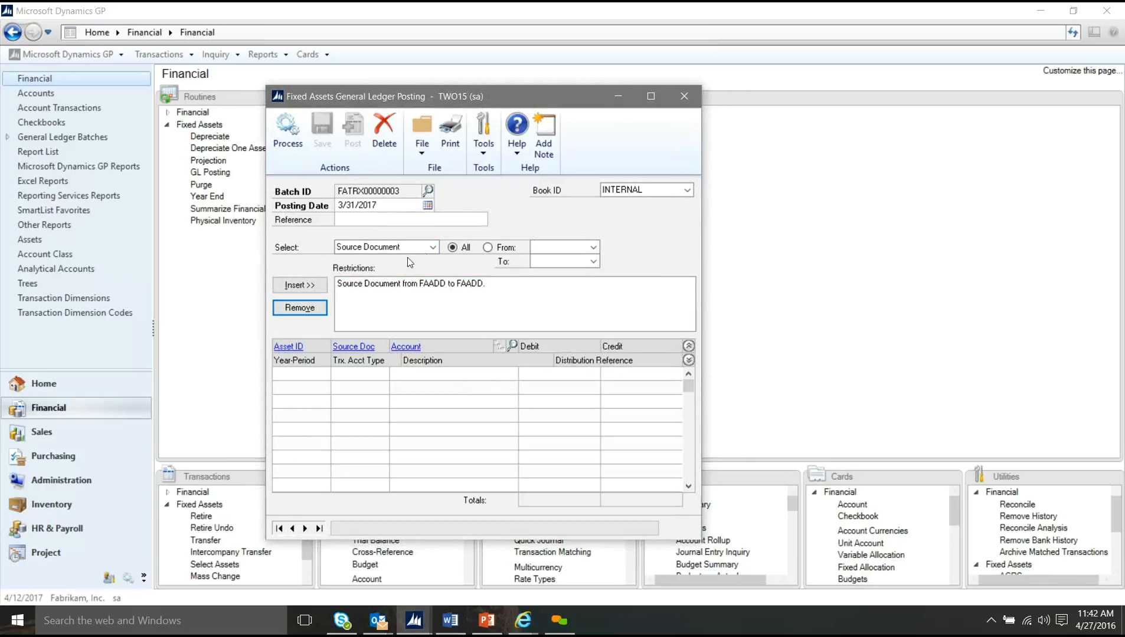
click(432, 248)
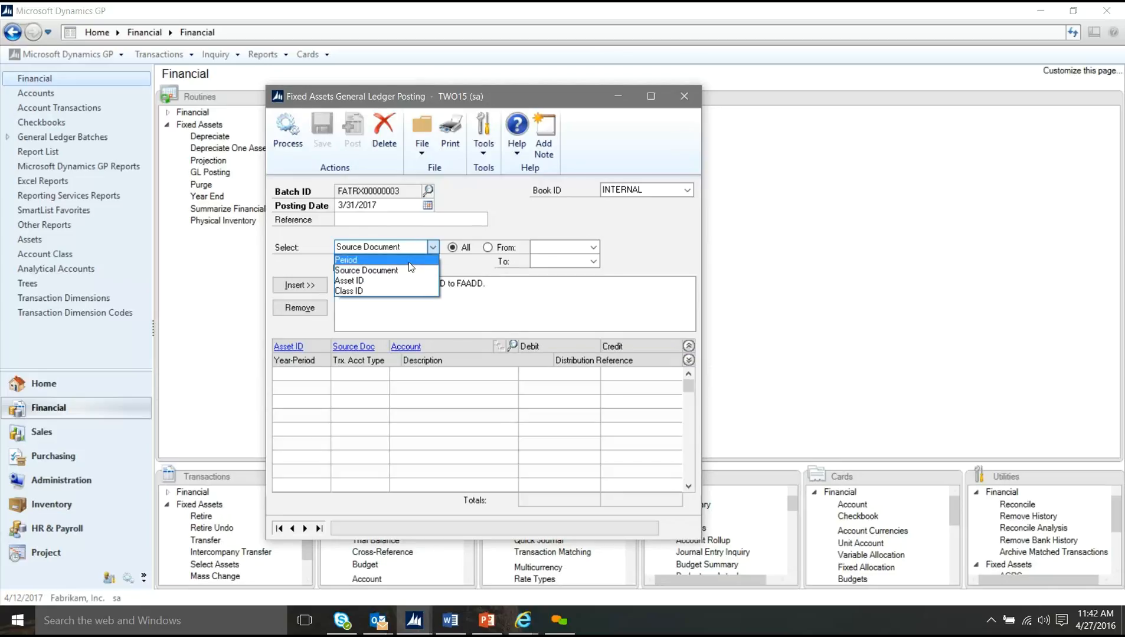
click(409, 269)
click(586, 246)
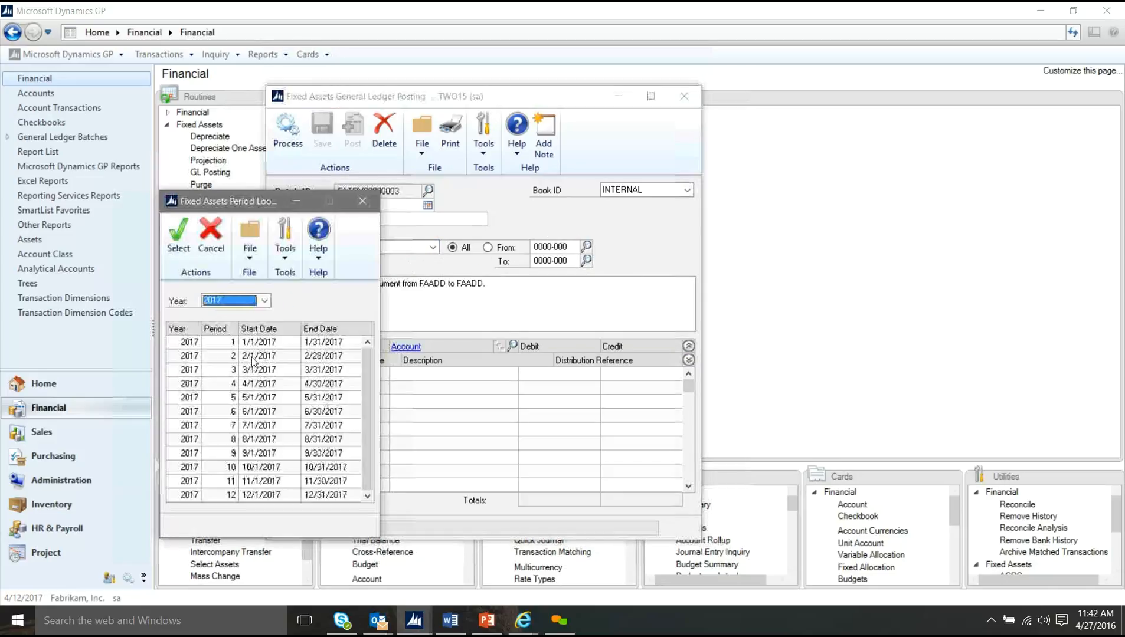
double_click(253, 383)
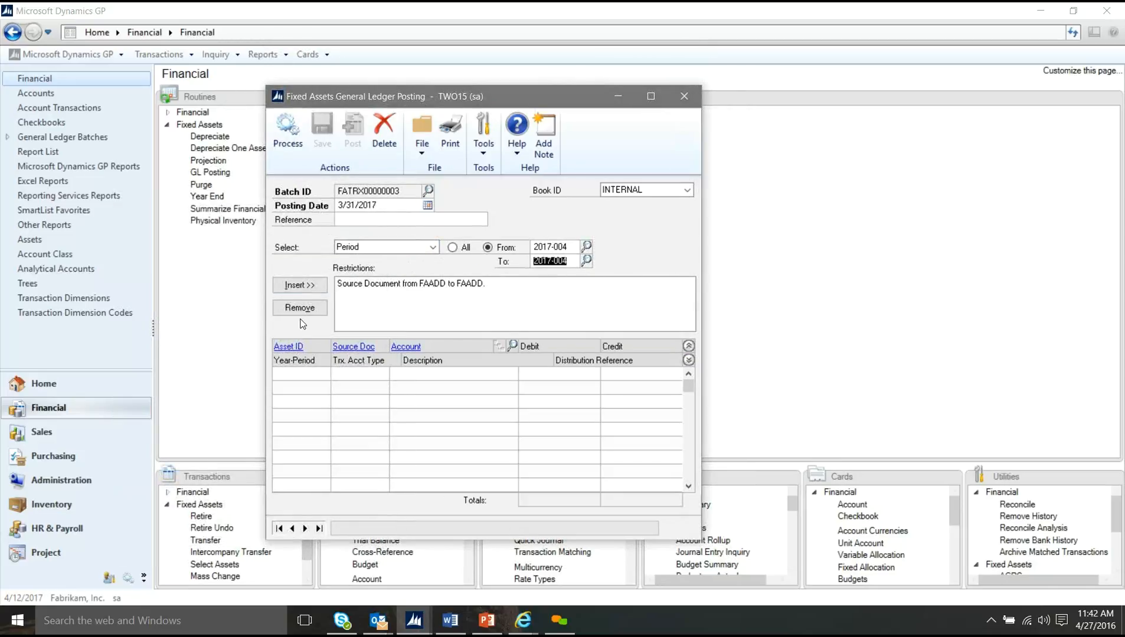
click(308, 289)
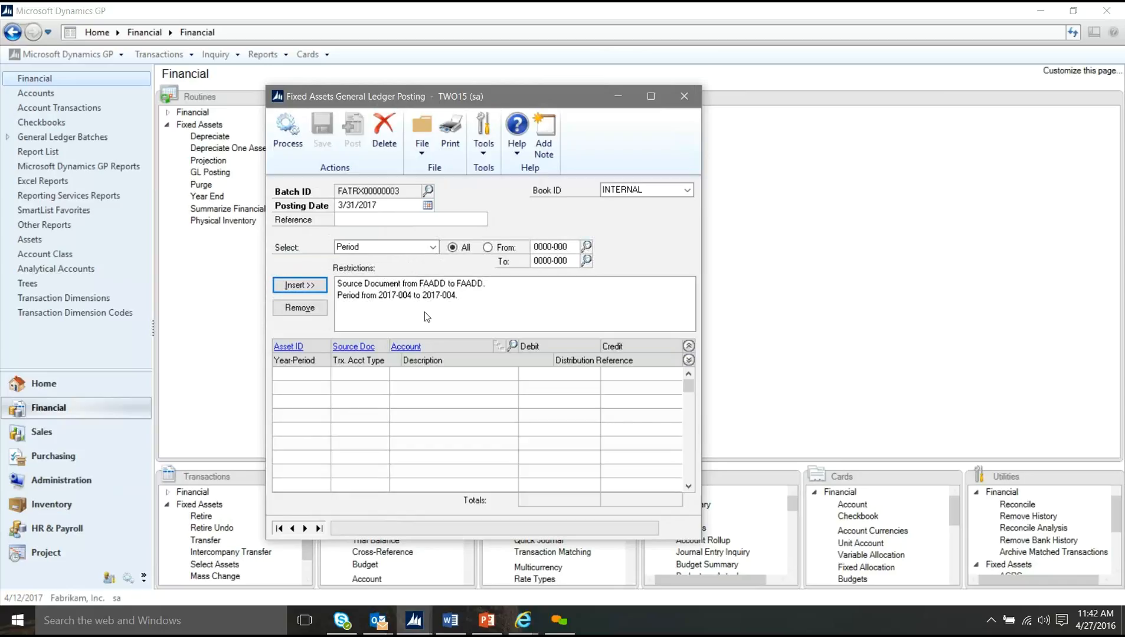
click(287, 137)
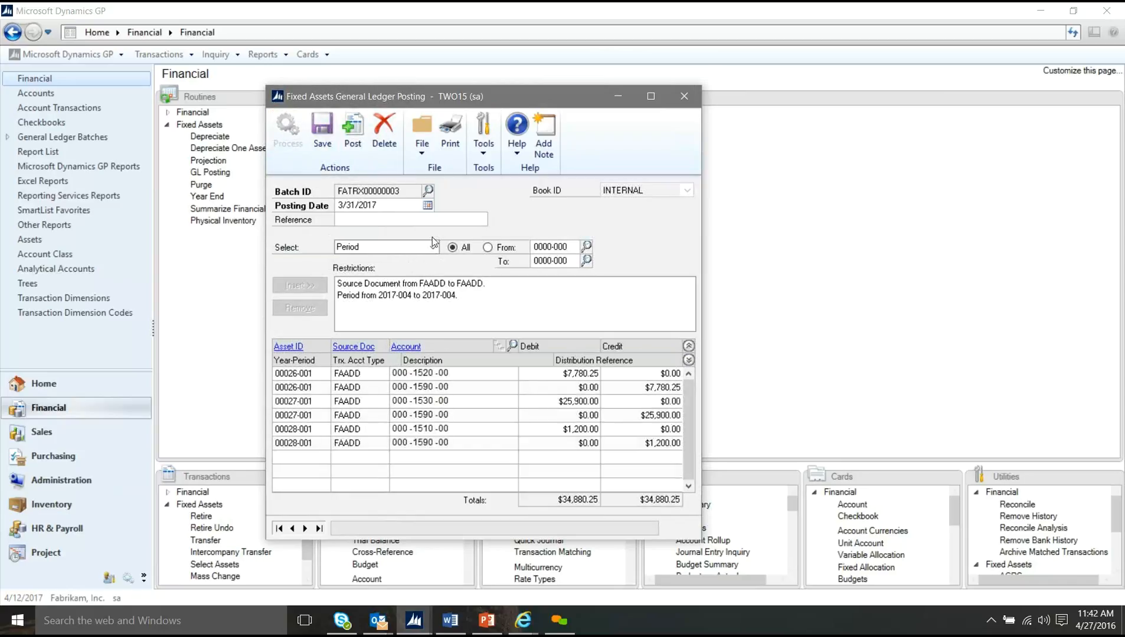
Step: Post the asset additions batch, sending the FA GL Posting report to the screen instead of the printer
drag(502, 97, 493, 73)
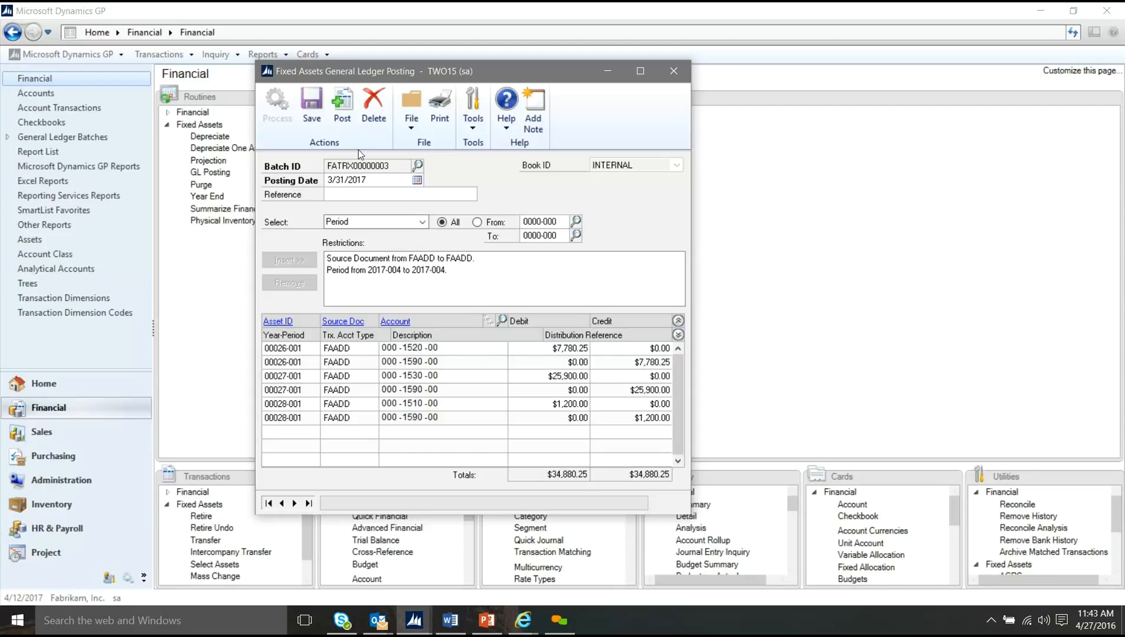
click(339, 116)
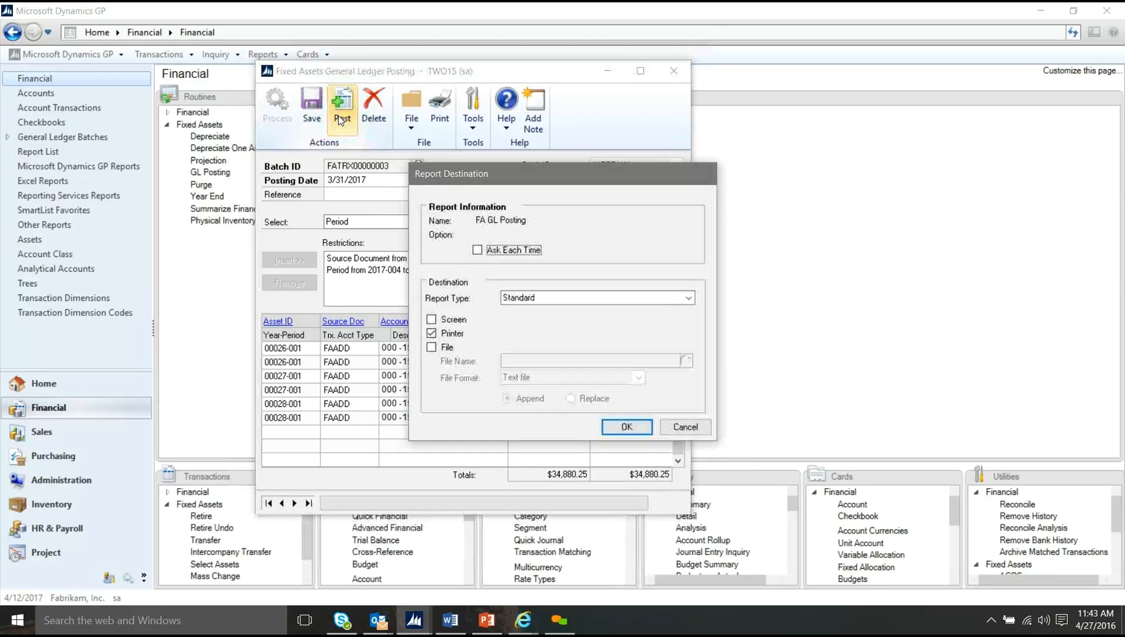
click(437, 320)
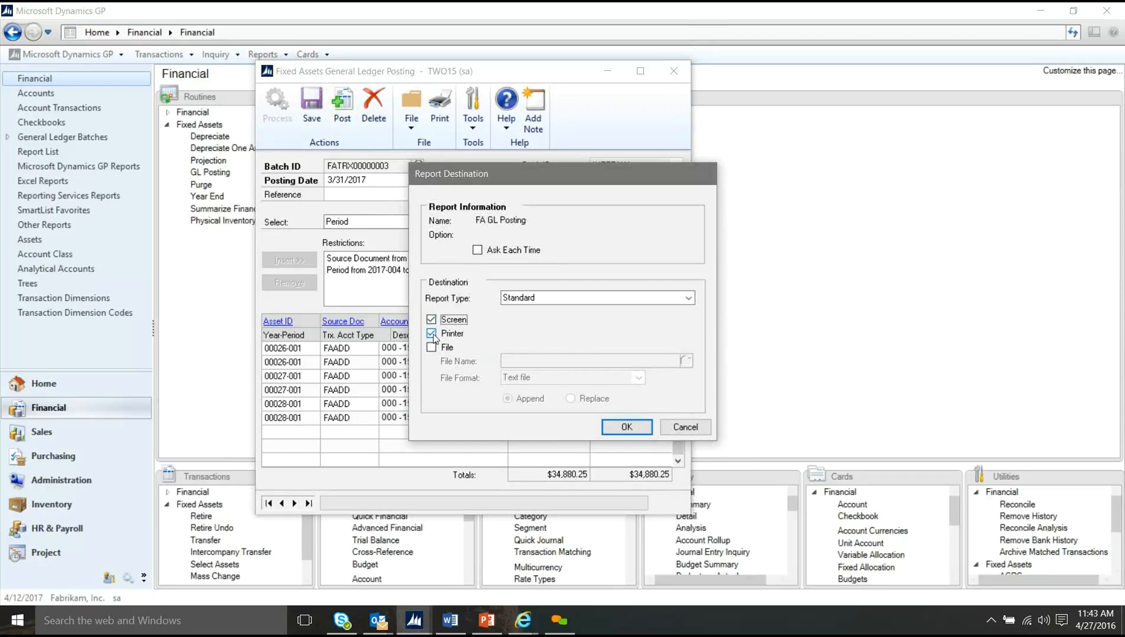
click(431, 334)
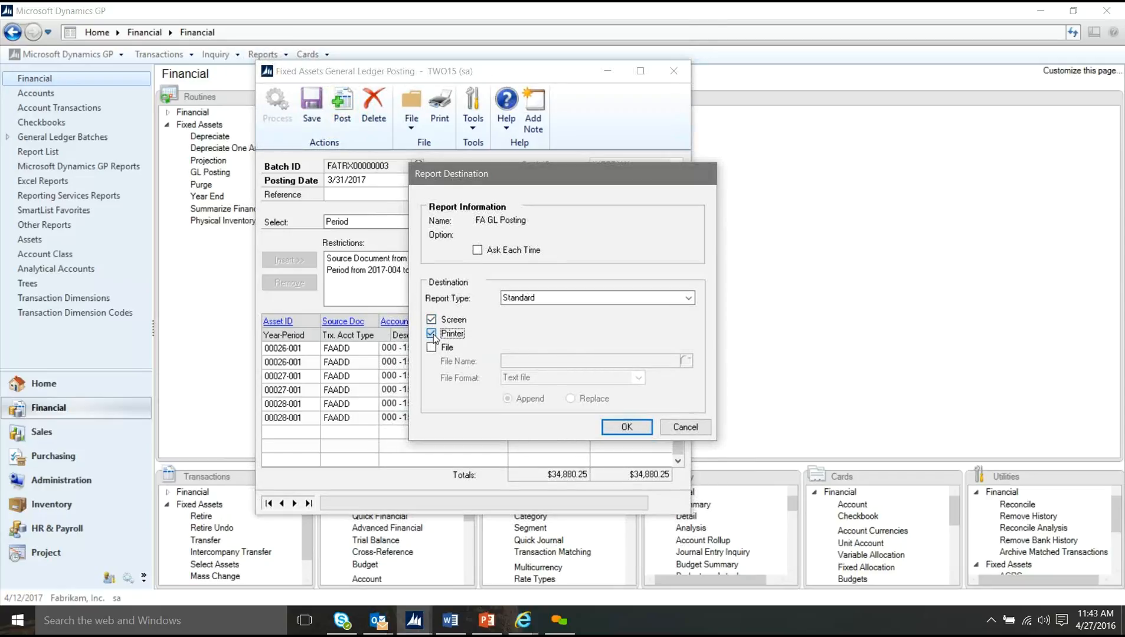
click(626, 428)
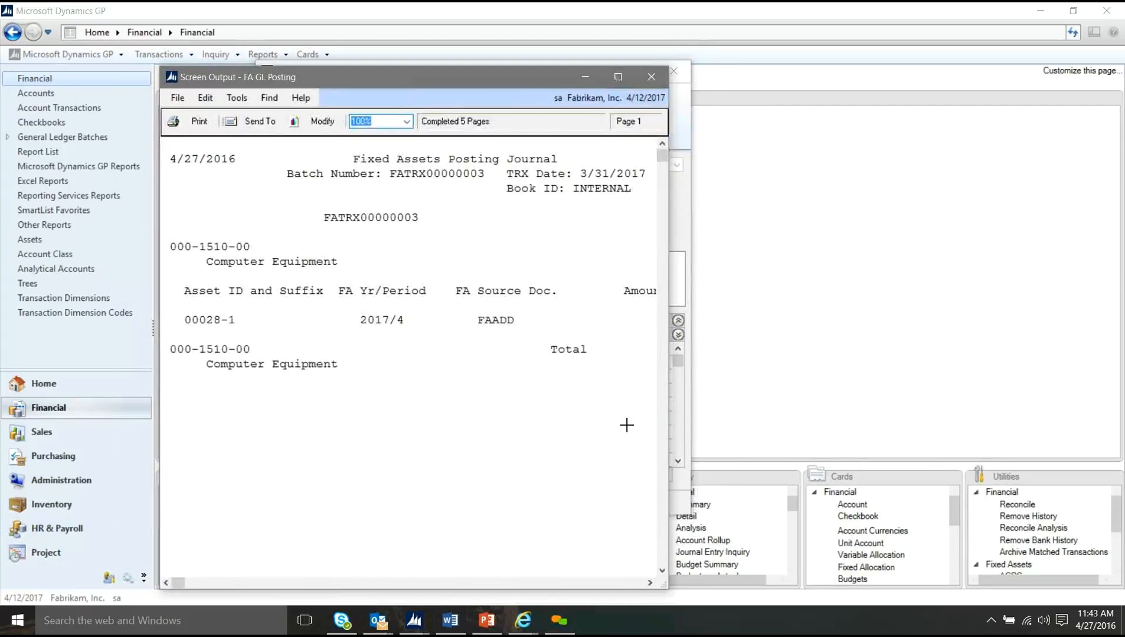
Step: Review the pages of the Fixed Assets Posting Journal at full size, and close the report
click(618, 76)
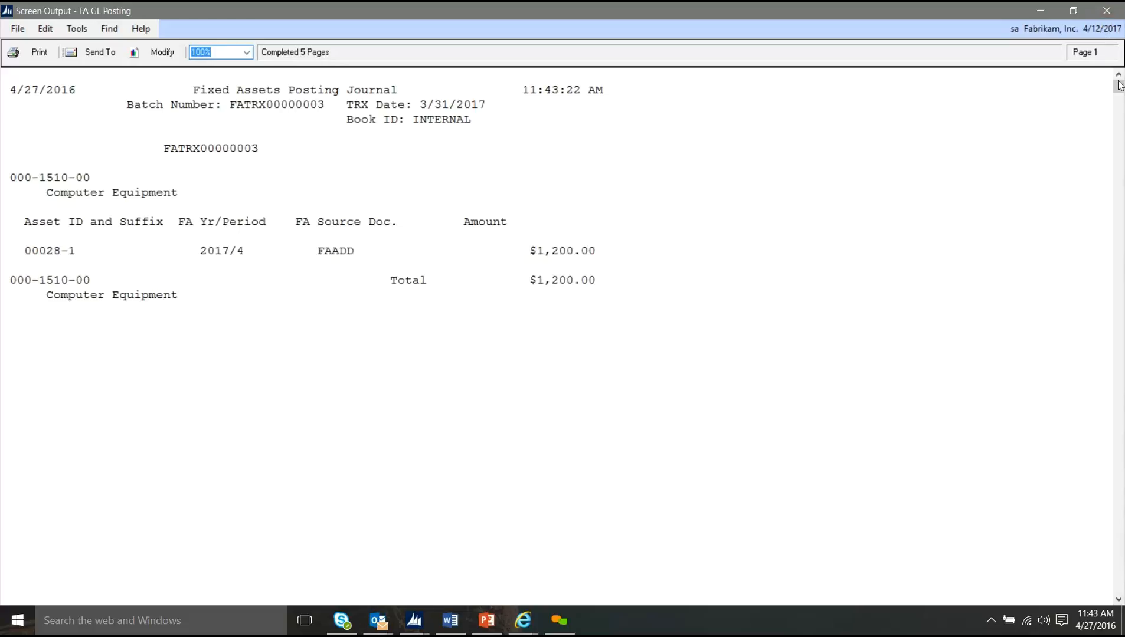
drag(1118, 87, 1119, 211)
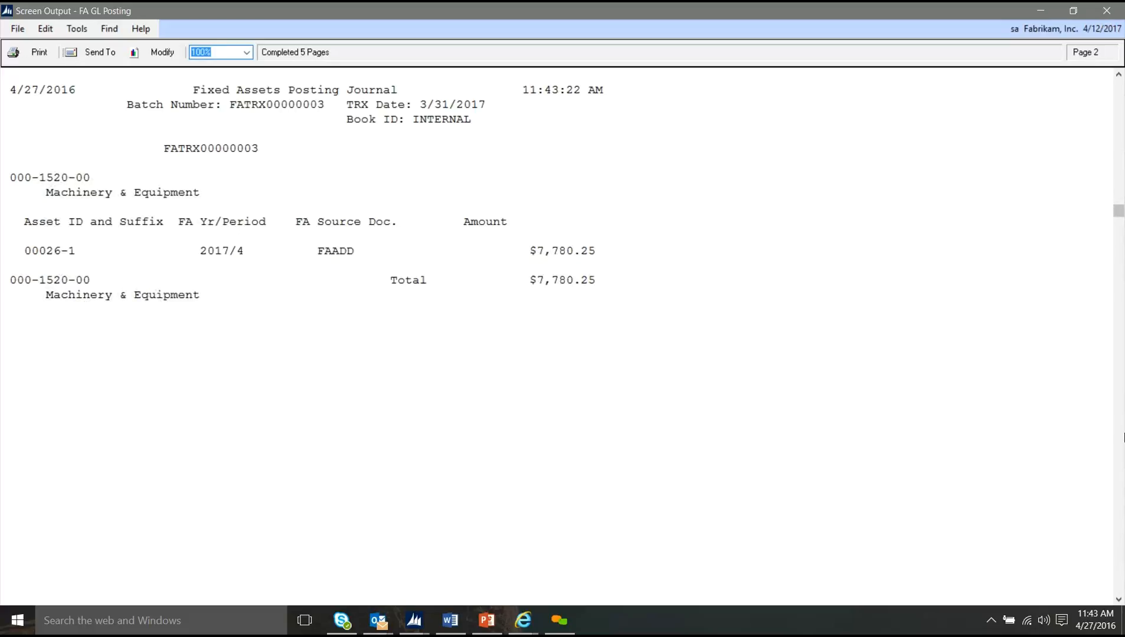
click(1106, 13)
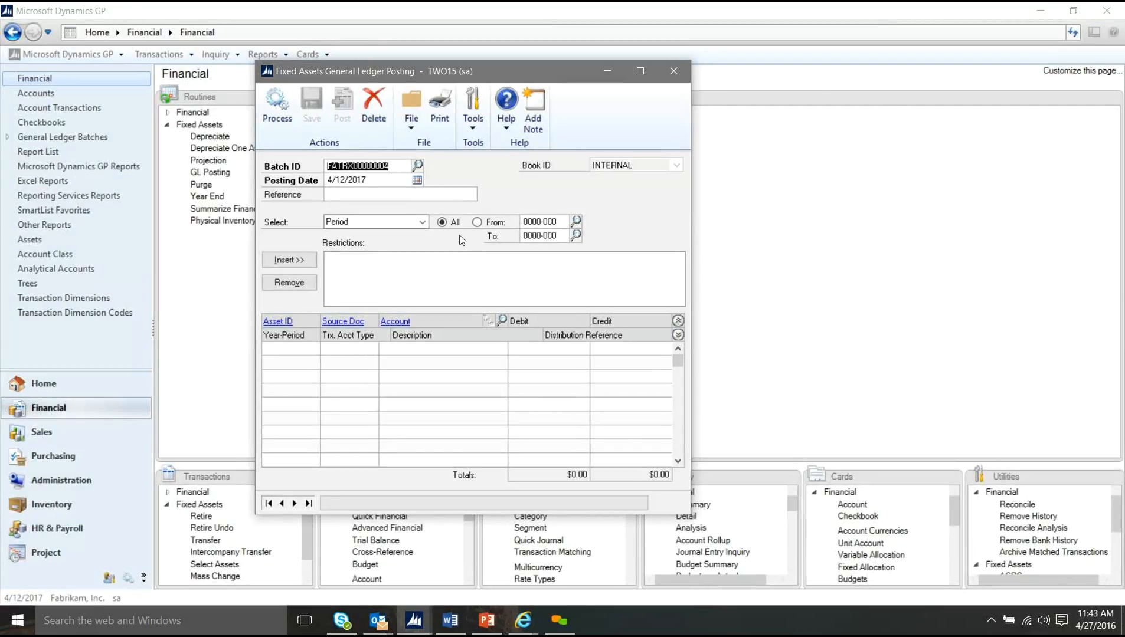
Step: Restrict the new posting batch to period 2017-003 and to source document FADEP
click(576, 222)
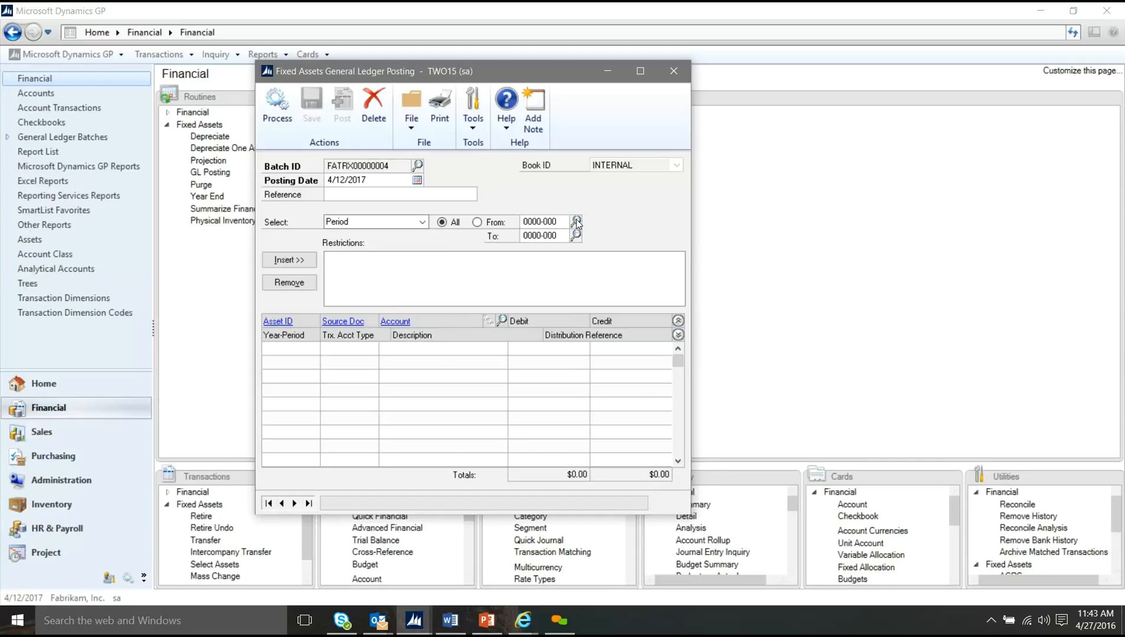
click(269, 371)
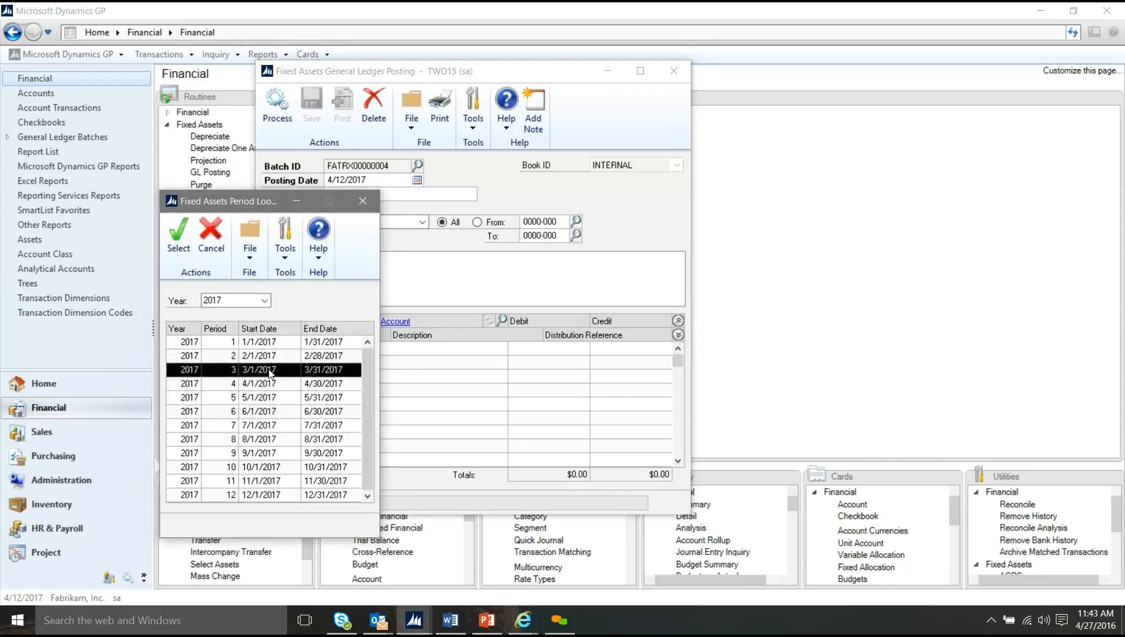
click(269, 372)
click(285, 261)
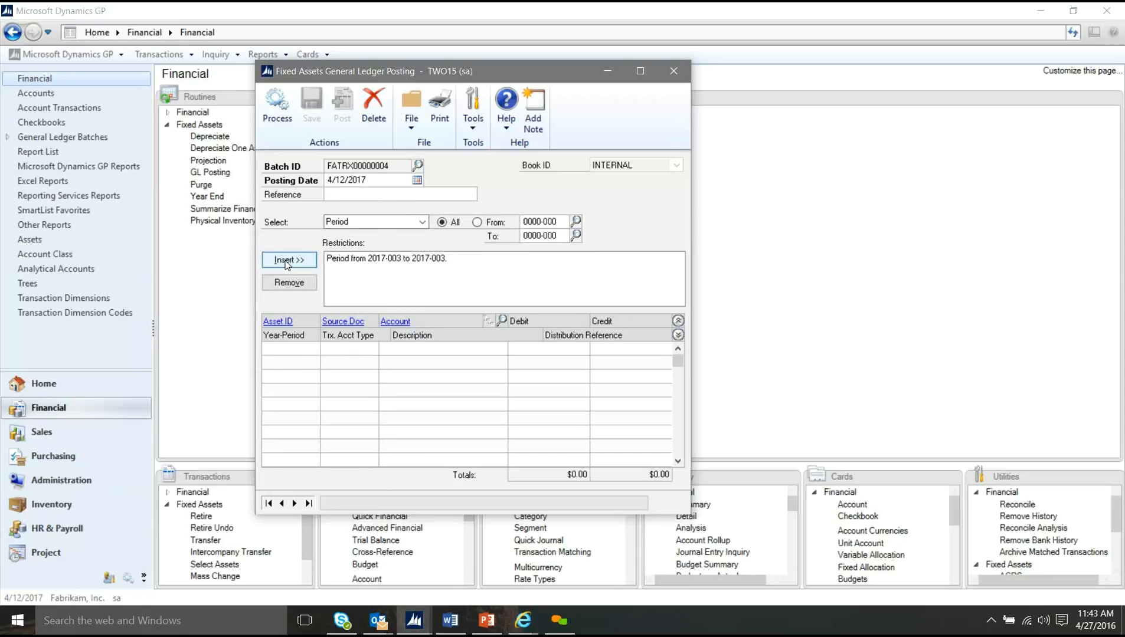
click(422, 223)
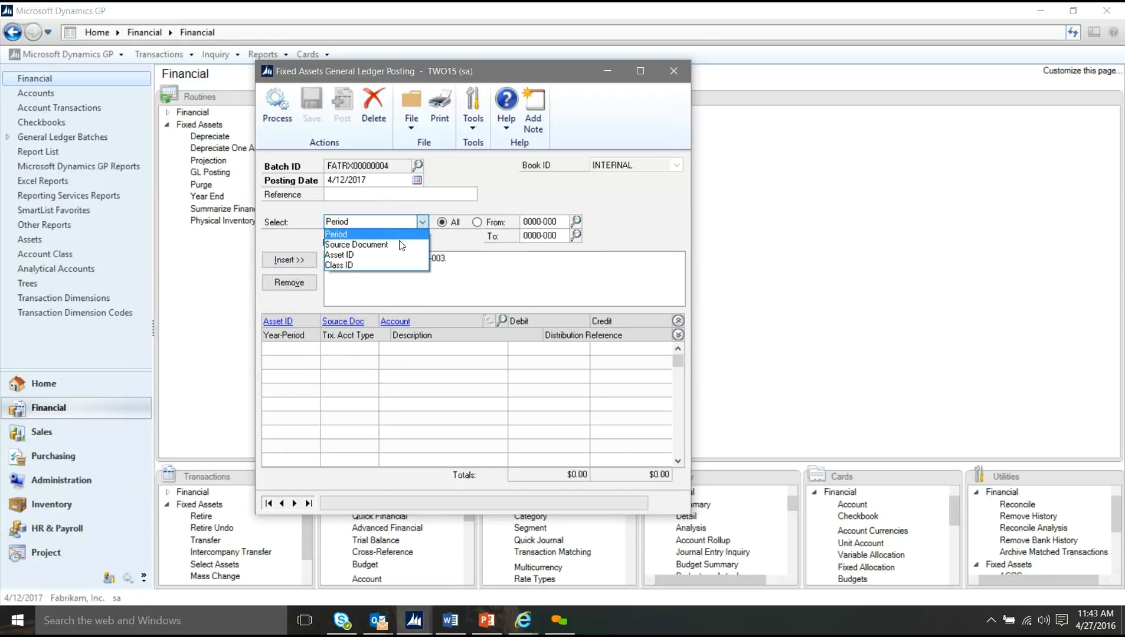
click(401, 244)
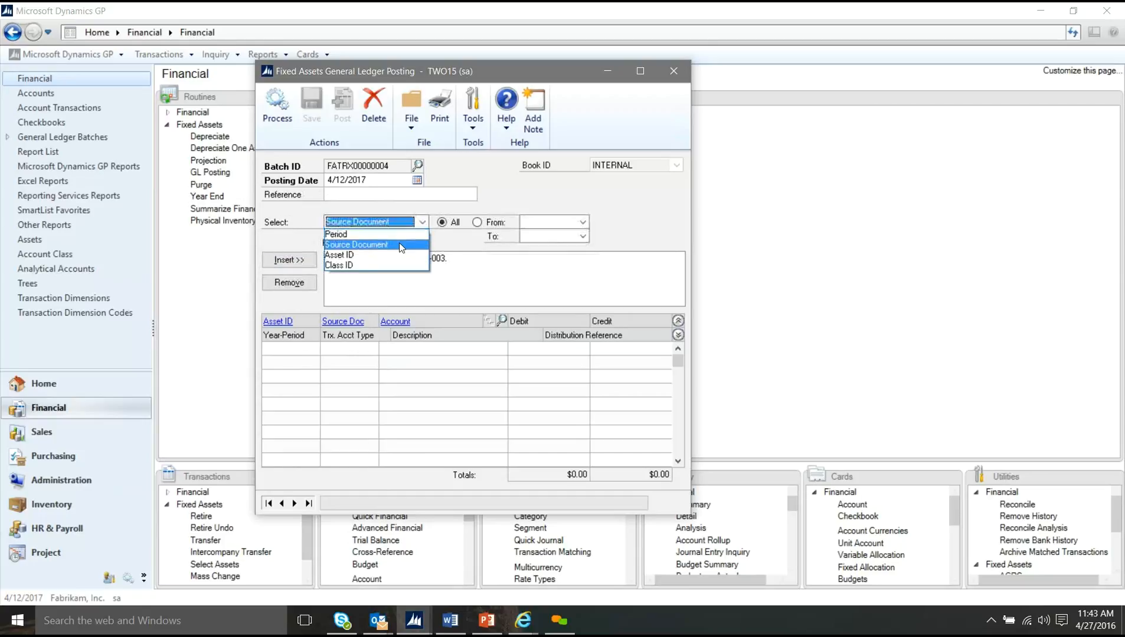
click(583, 222)
click(560, 243)
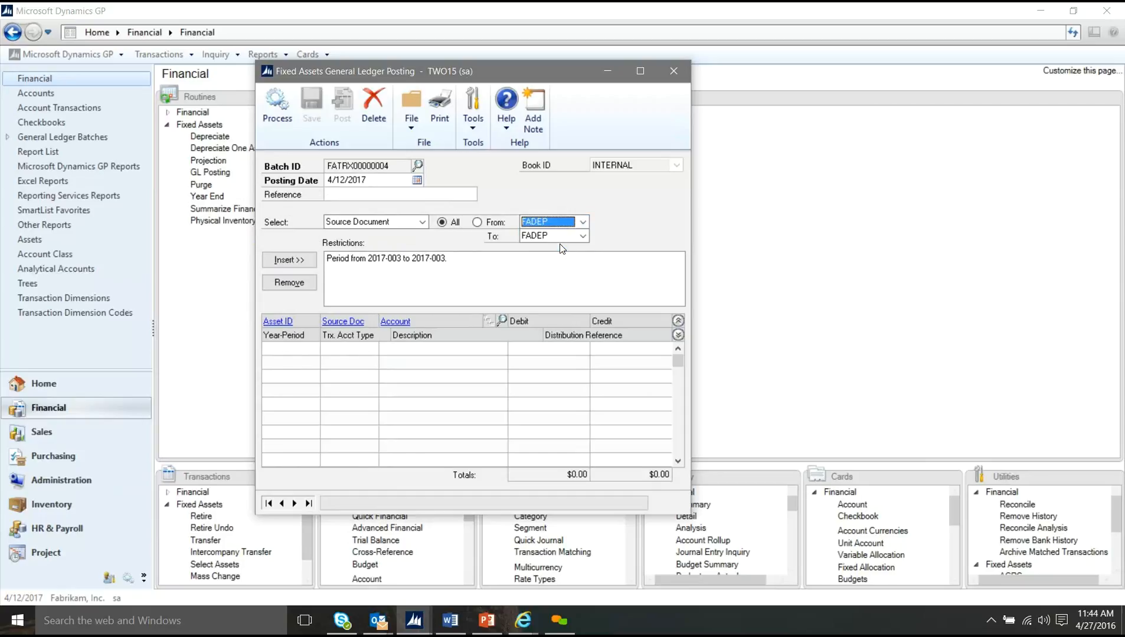
click(301, 262)
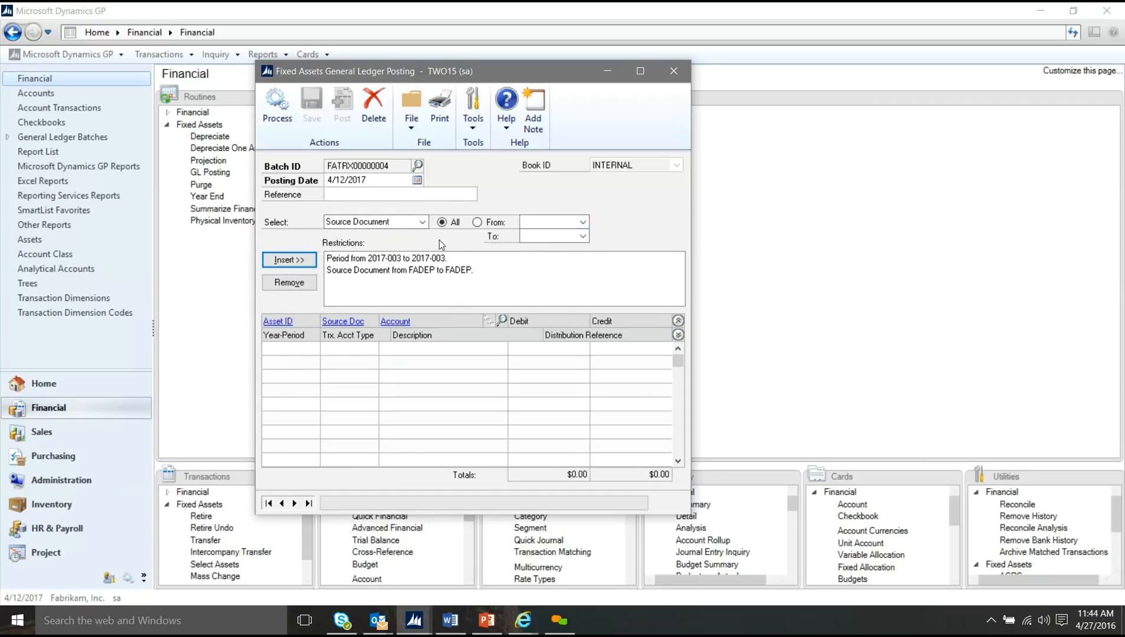
Step: Enter March Depreciation as the batch reference, and process the depreciation batch
click(410, 196)
text(March Depreciation)
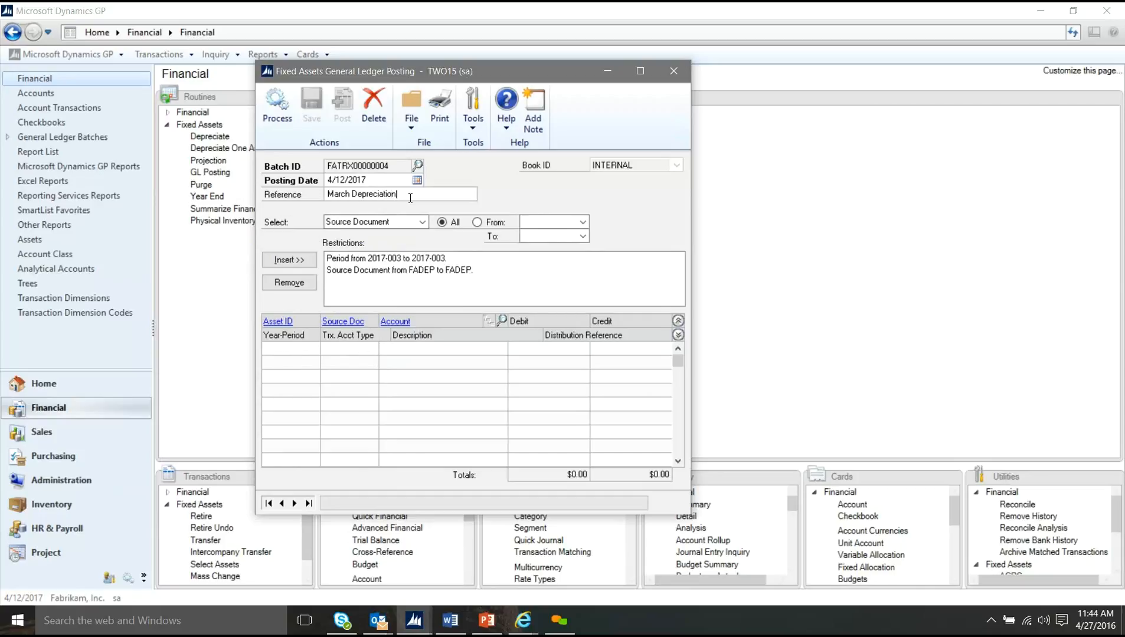
click(282, 115)
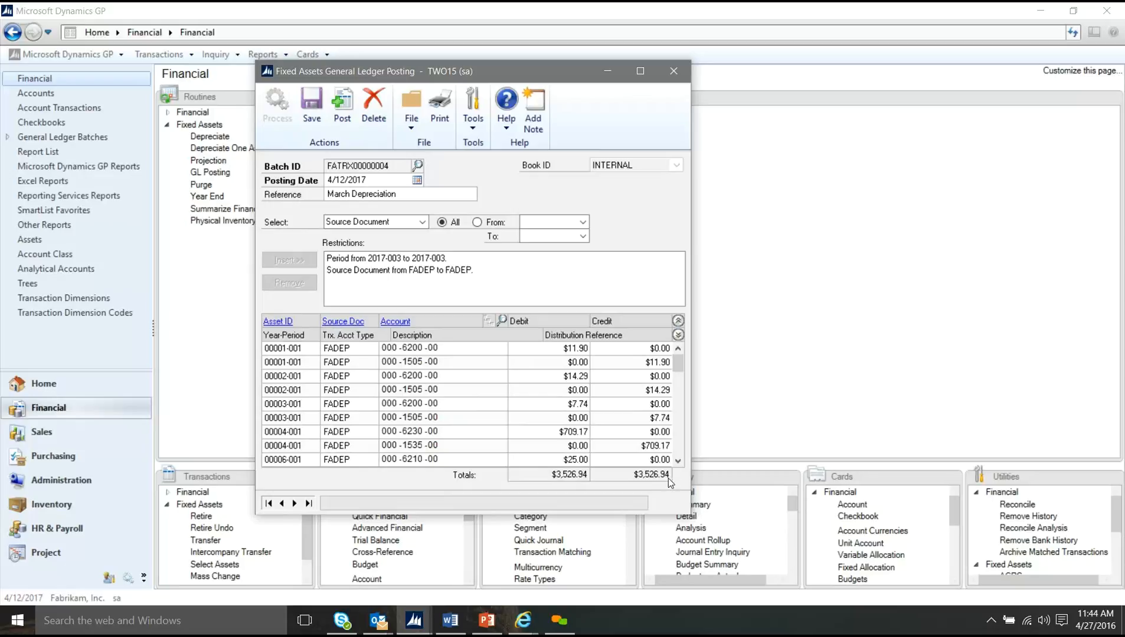
Step: Examine the March depreciation distributions by asset and account across the whole posting batch
click(678, 460)
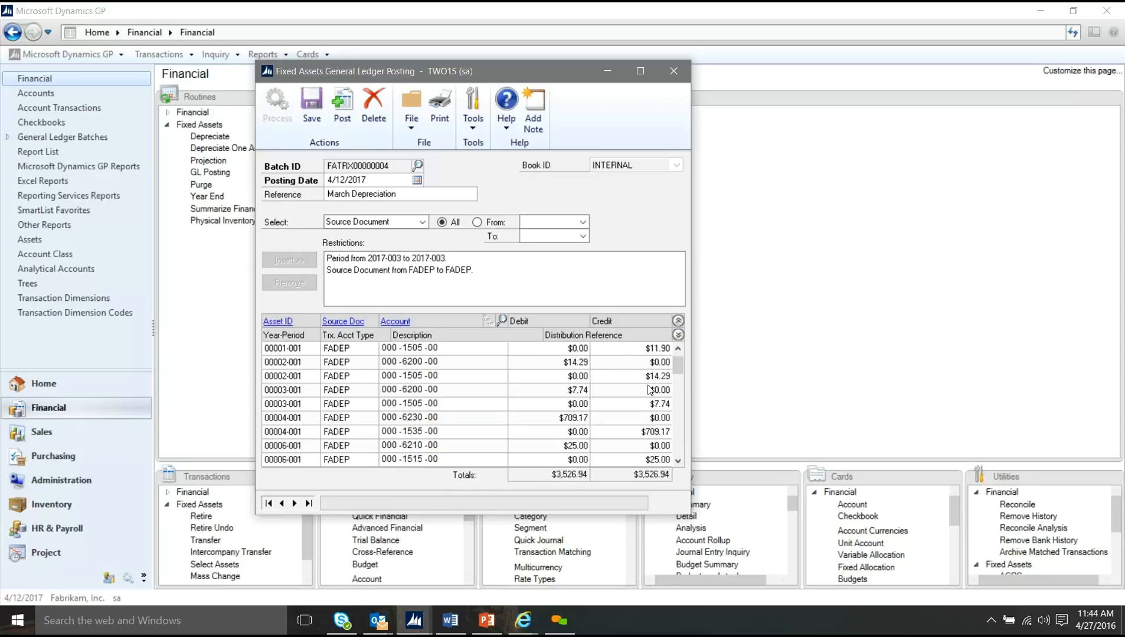
click(681, 349)
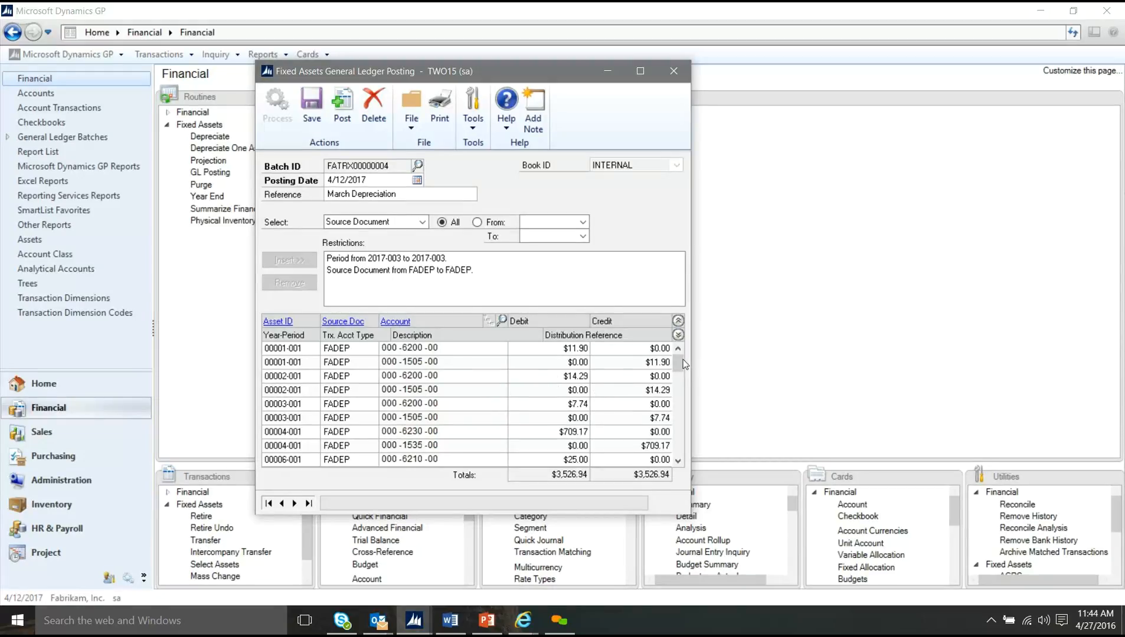
drag(683, 360, 679, 383)
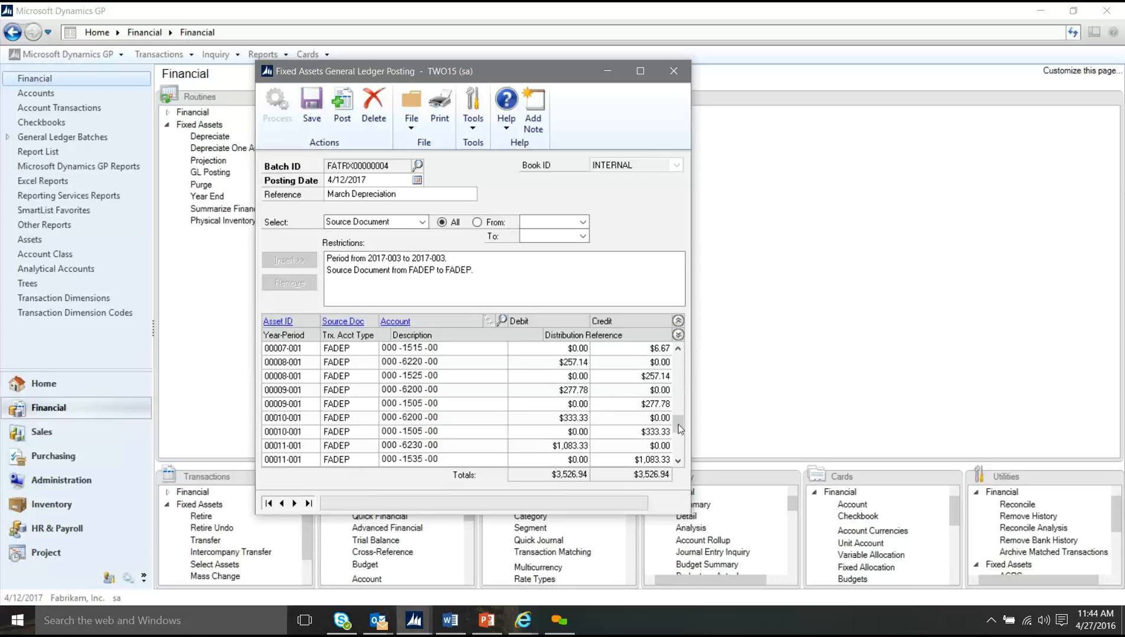
drag(679, 424, 677, 436)
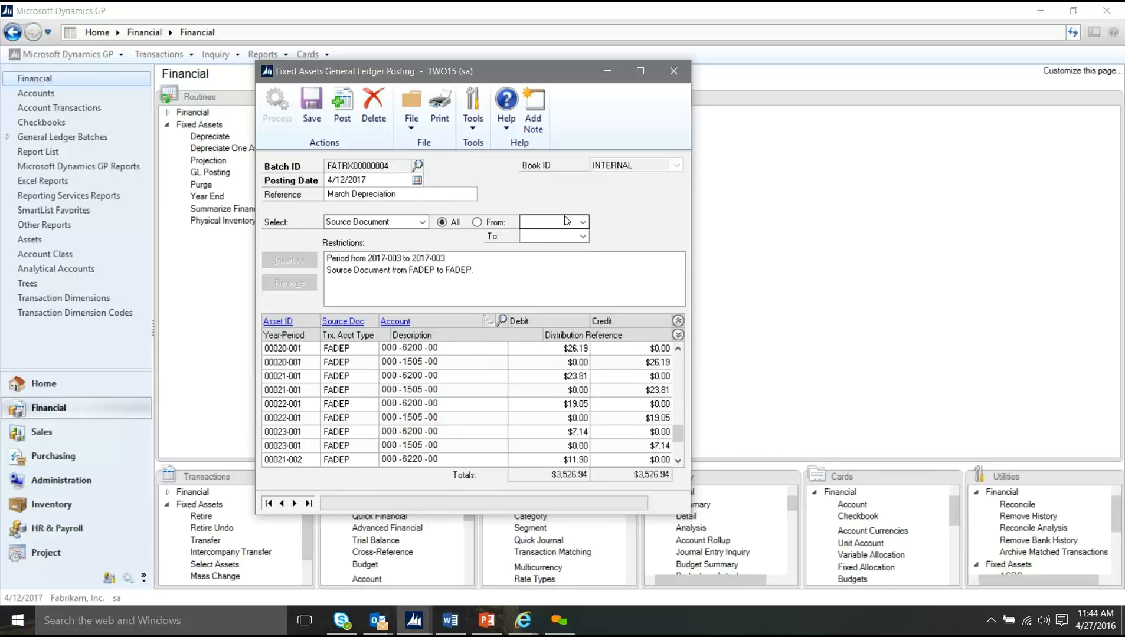
click(677, 364)
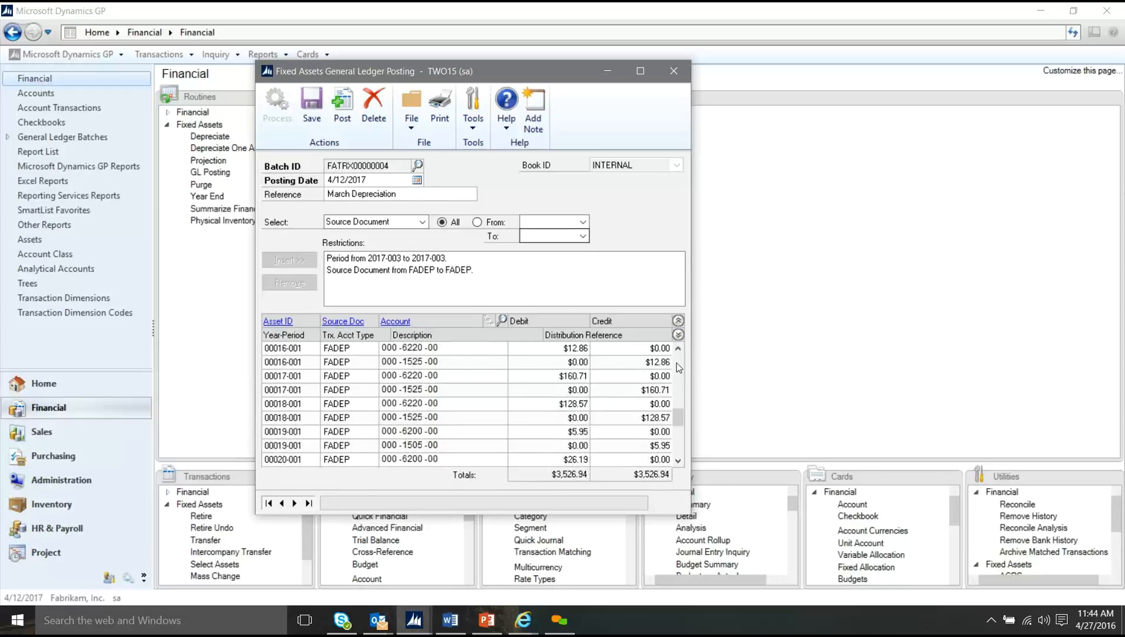
click(676, 363)
click(677, 363)
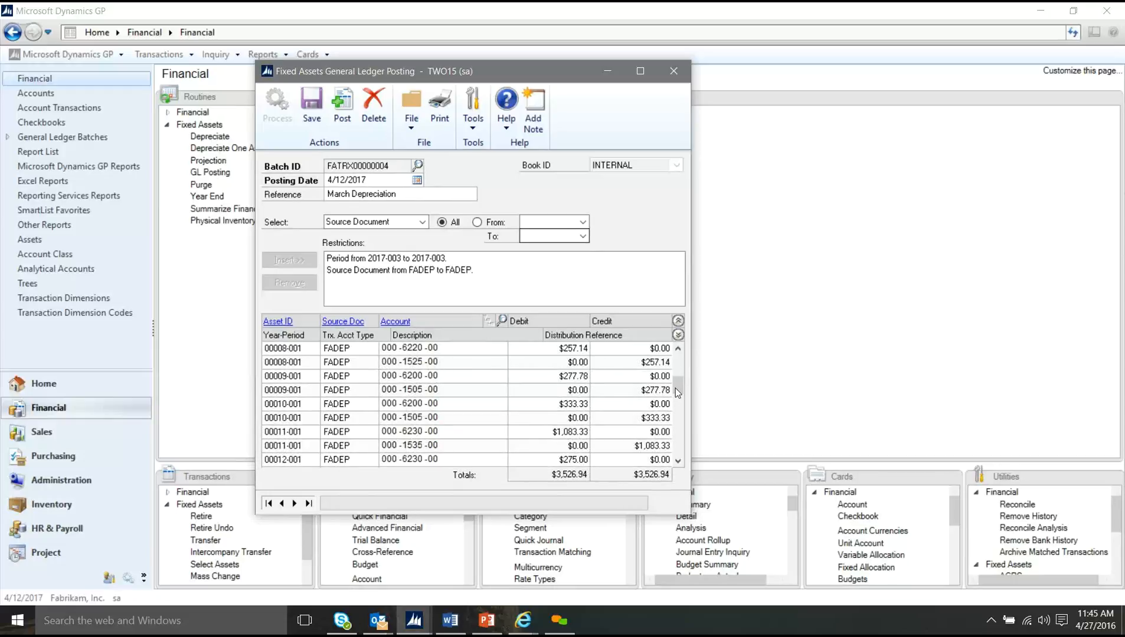
click(676, 357)
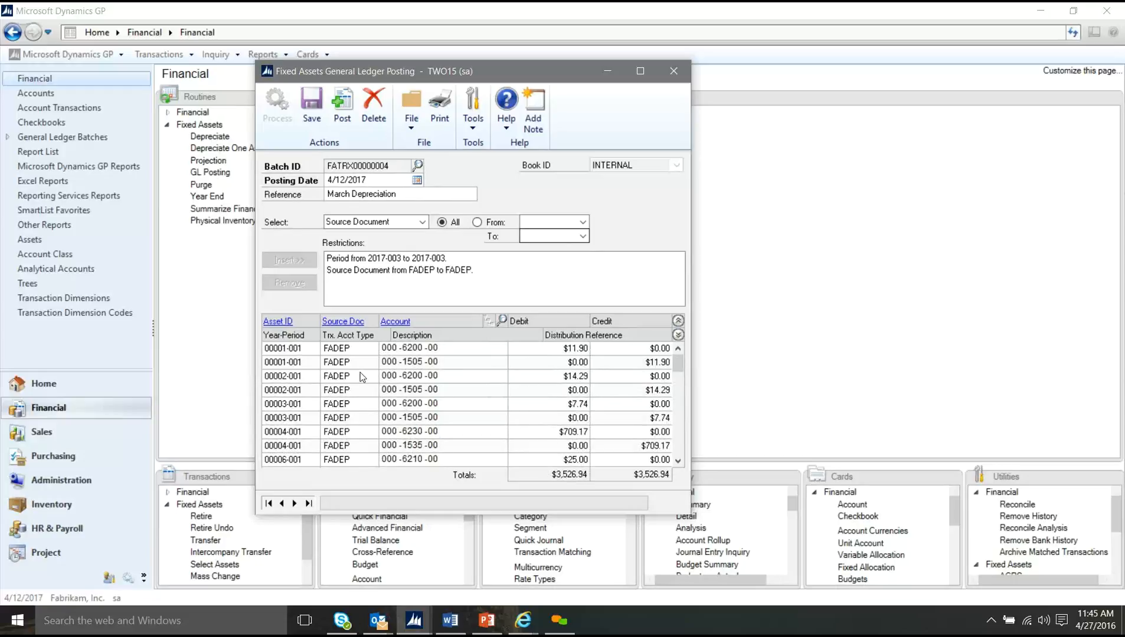
Step: Post the March Depreciation batch without printing the FA GL Posting report, and close the Fixed Assets General Ledger Posting window
click(344, 120)
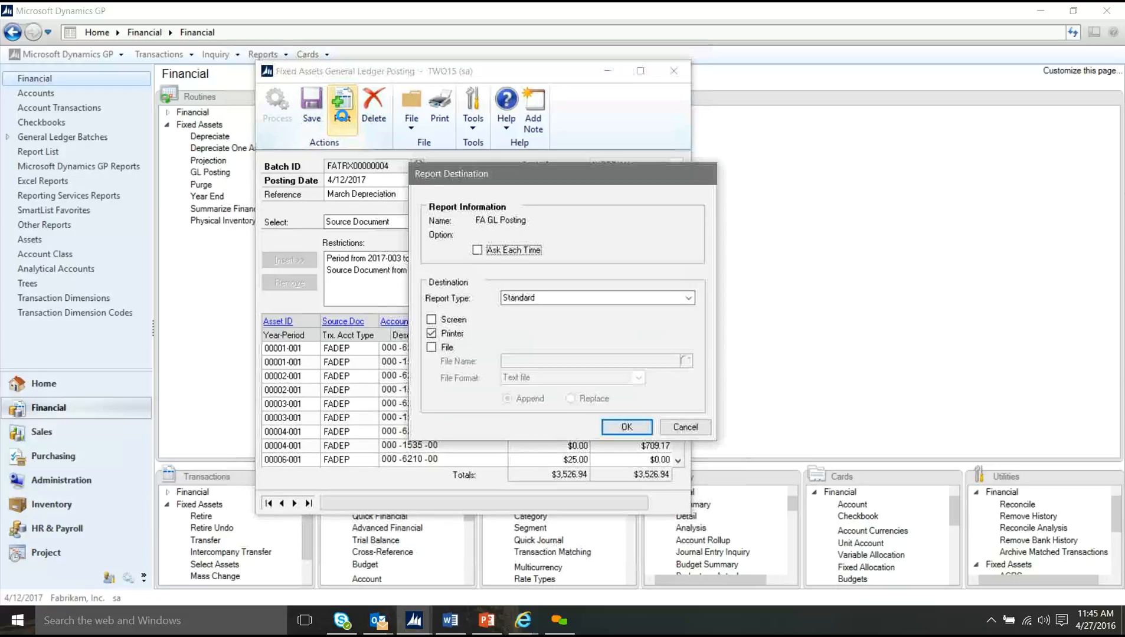
click(444, 334)
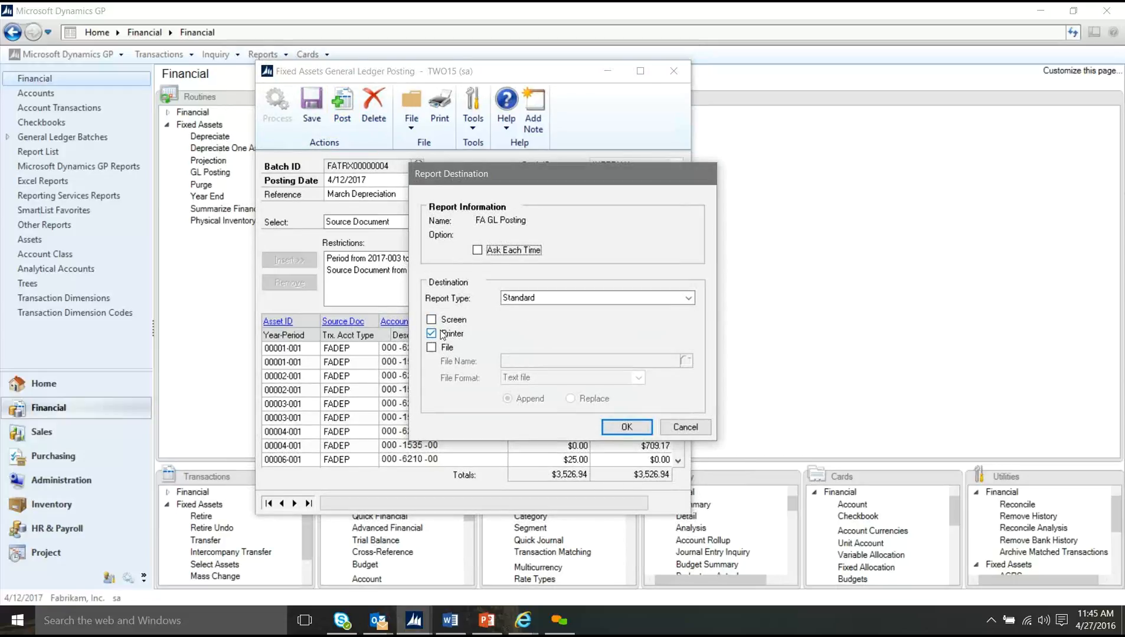
click(639, 431)
click(692, 432)
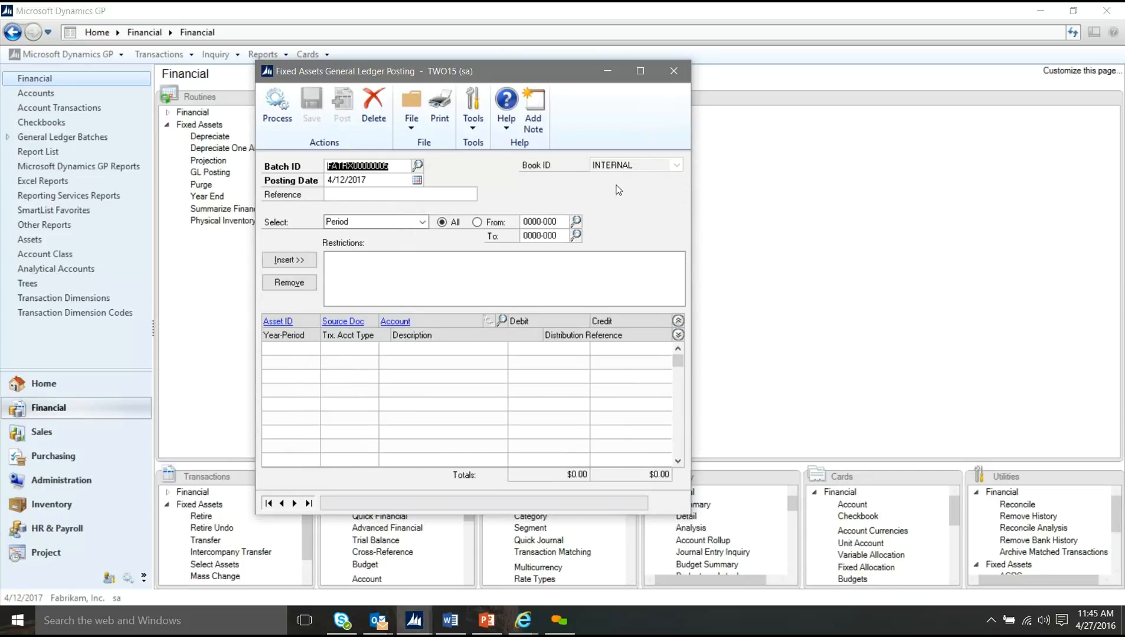
click(673, 72)
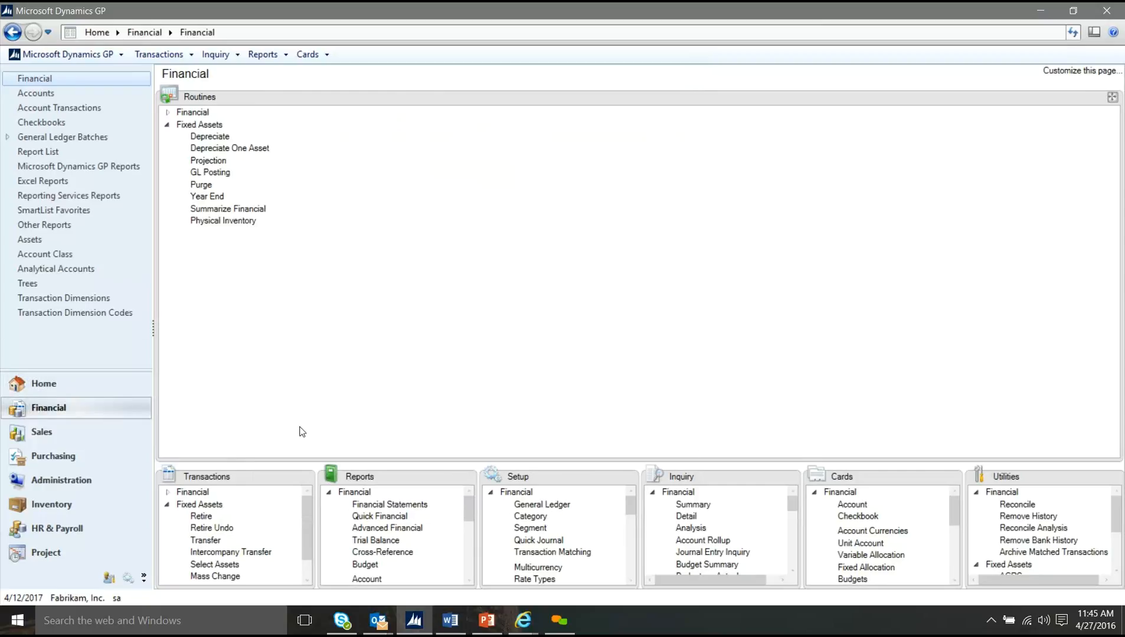
Step: Bring the Financial transactions list into the main area, and open general ledger batch FATRX00000003 in Batch Entry
drag(302, 477, 275, 164)
click(168, 112)
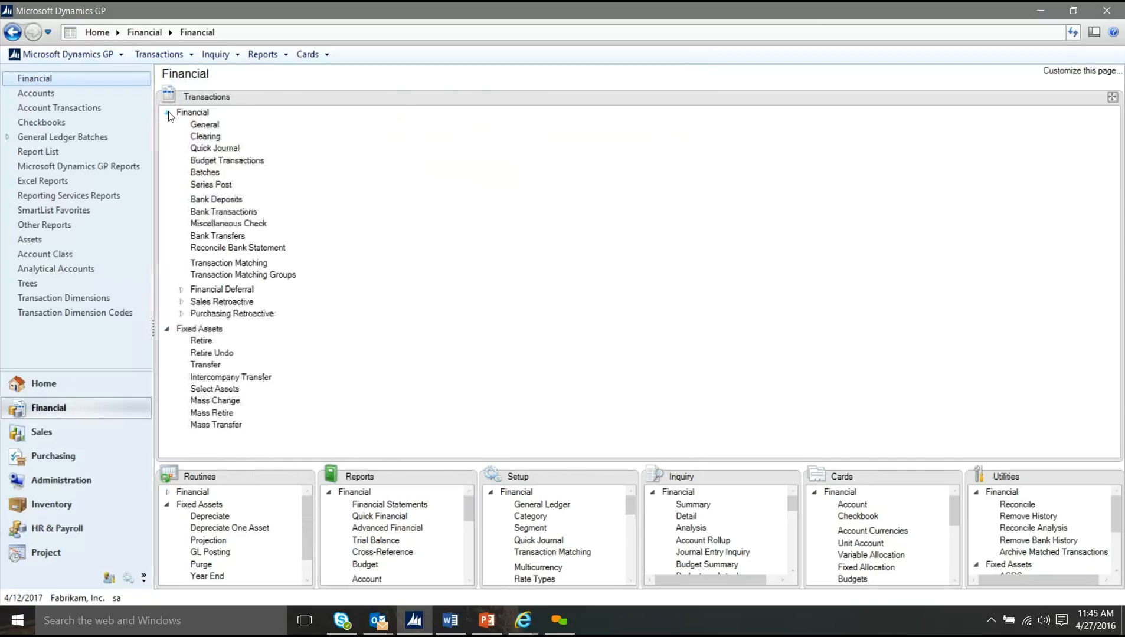
click(206, 172)
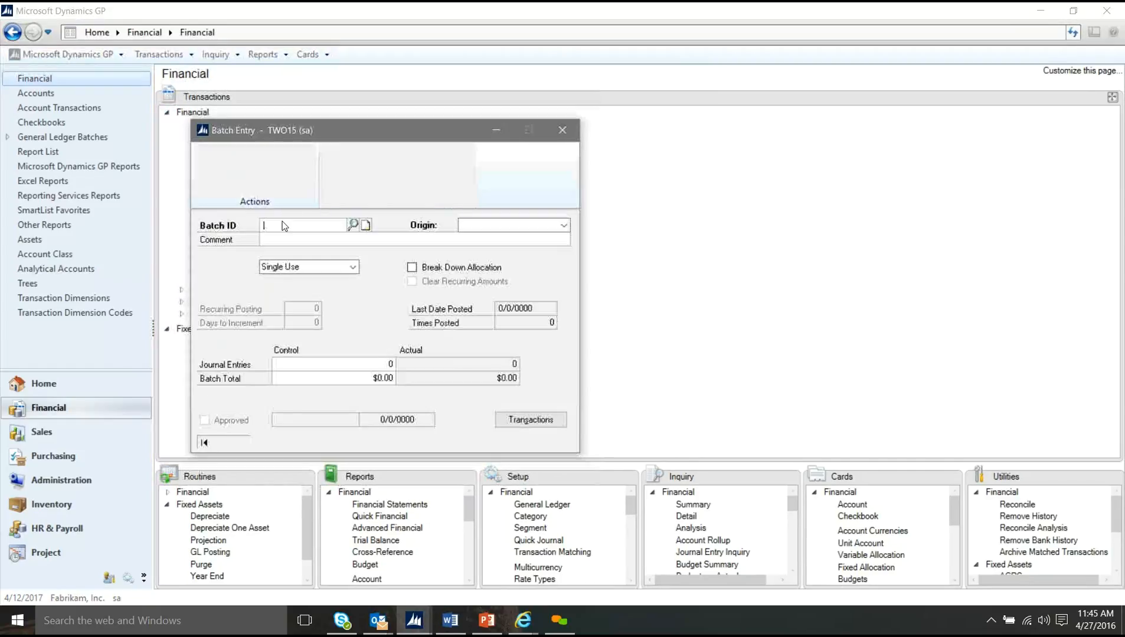
click(354, 225)
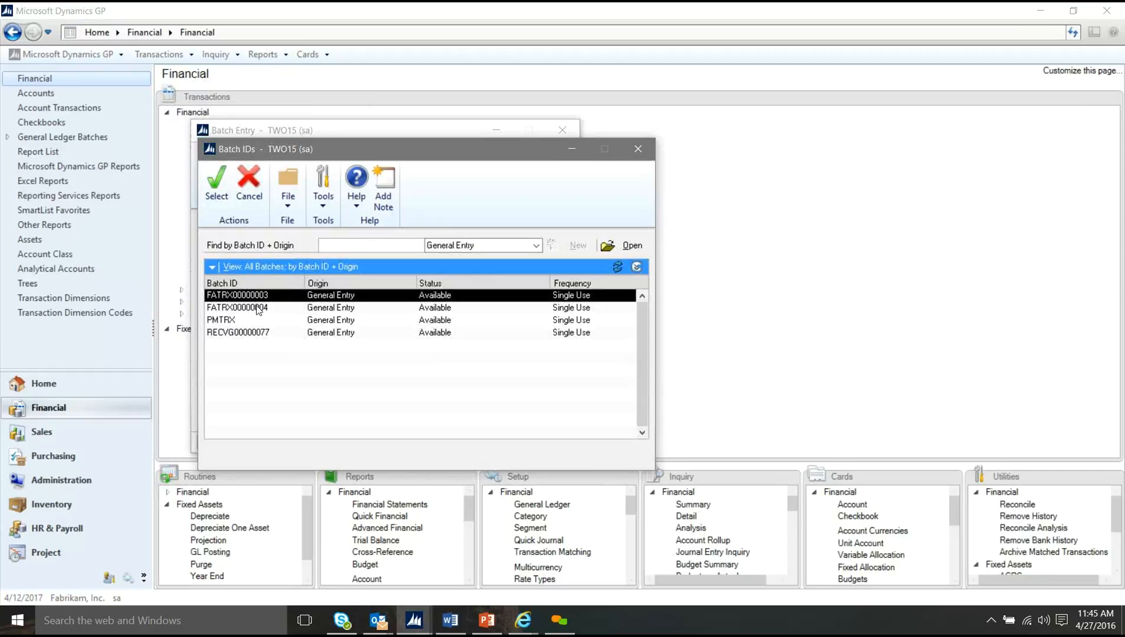
click(216, 183)
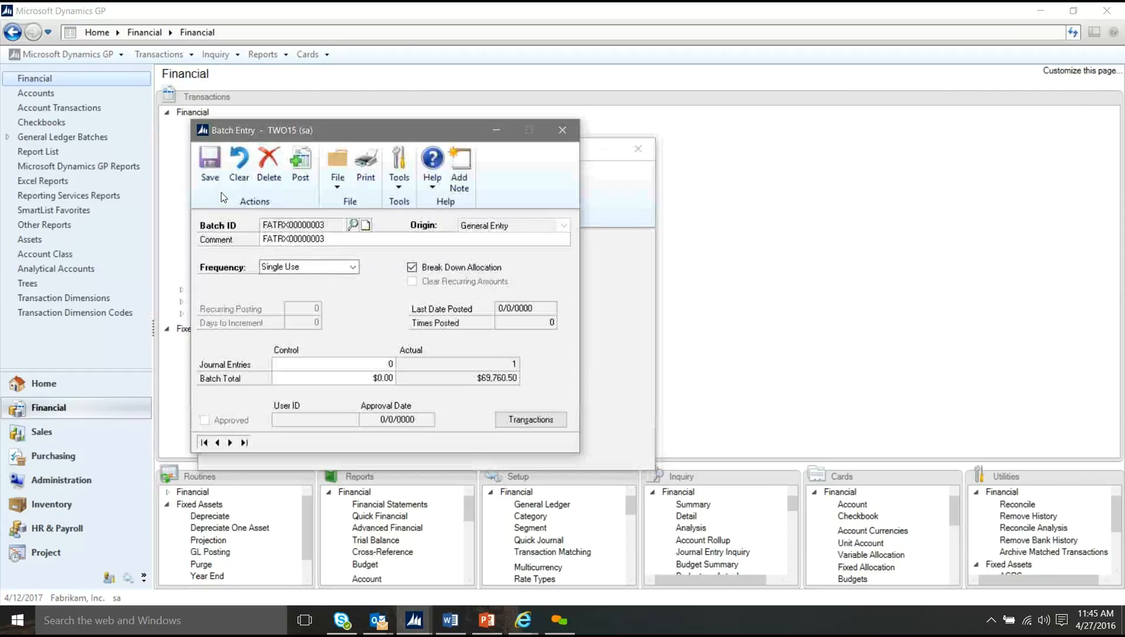
Step: Review the journal entries of batches FATRX00000003 and FATRX00000004, and close Transaction Entry
click(527, 420)
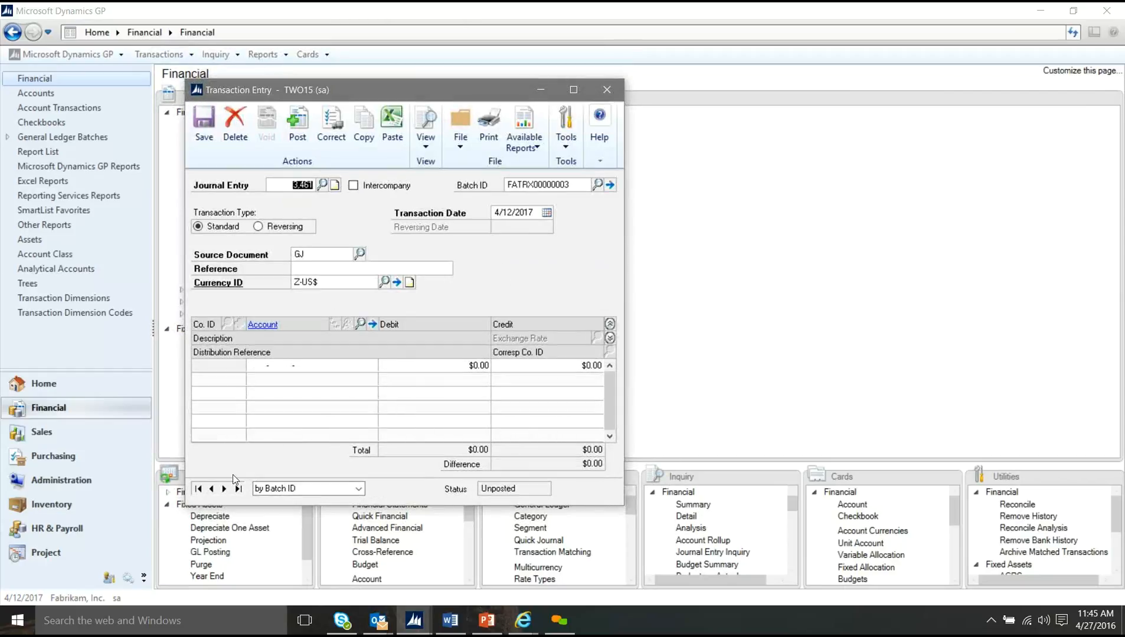
click(212, 489)
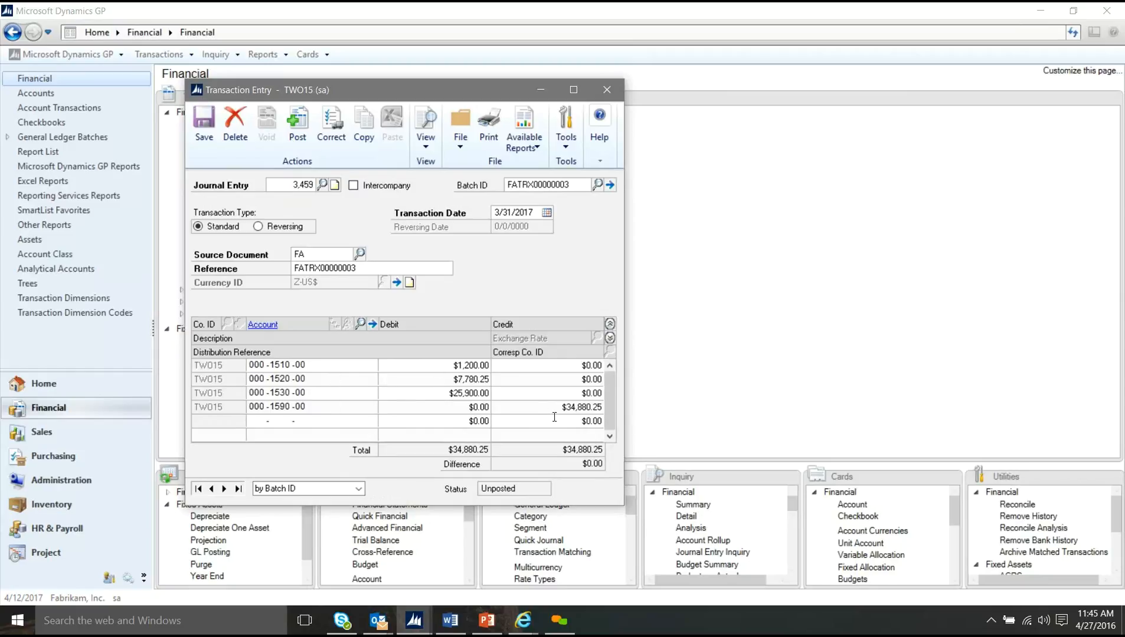
click(225, 490)
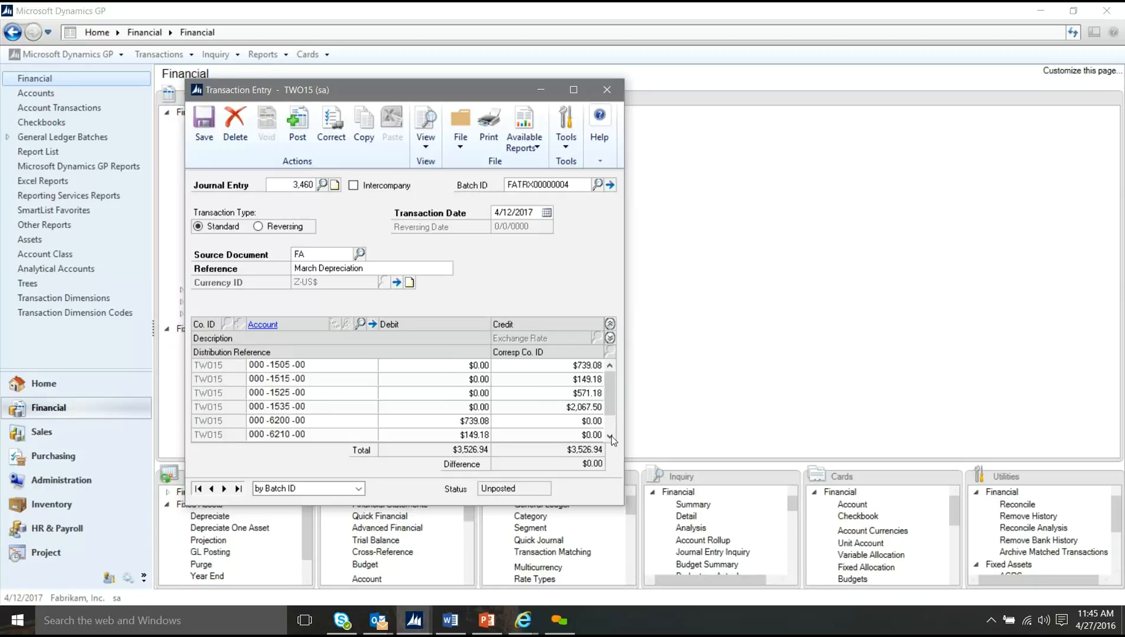
click(606, 90)
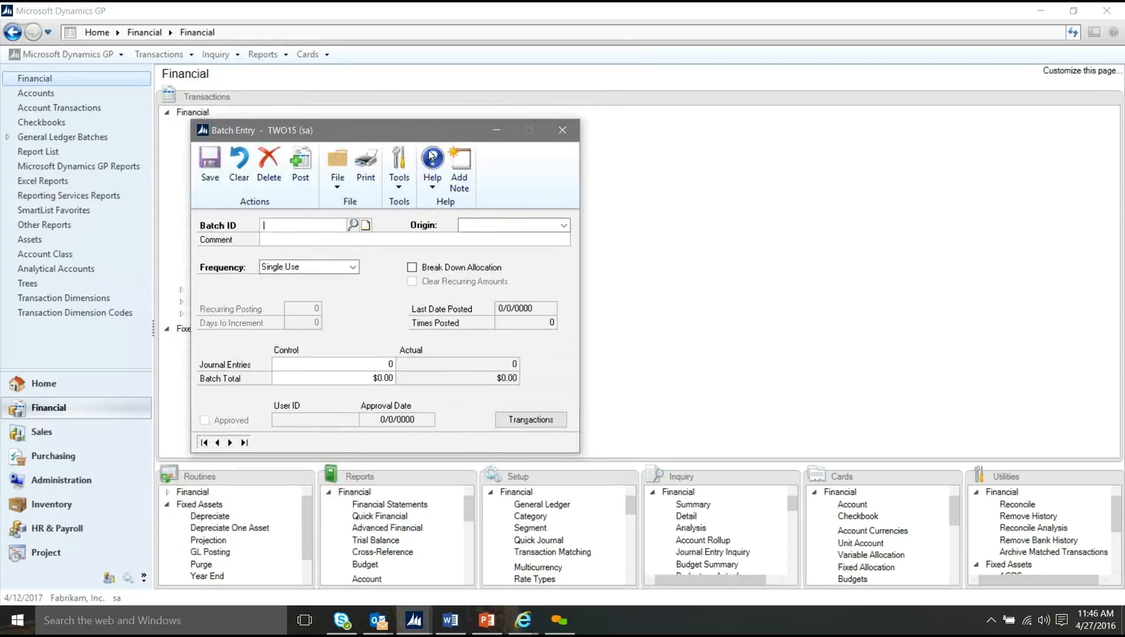
Step: Try to post general ledger batch FATRX00000003, sending the General Posting Journal to the screen
click(353, 225)
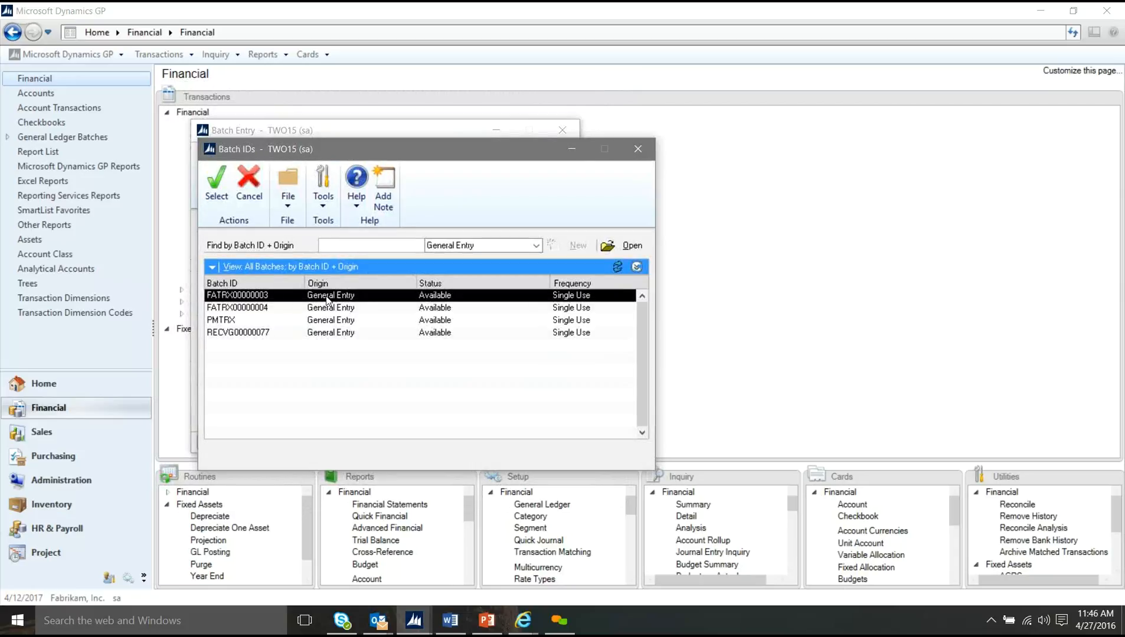
double_click(327, 295)
click(298, 178)
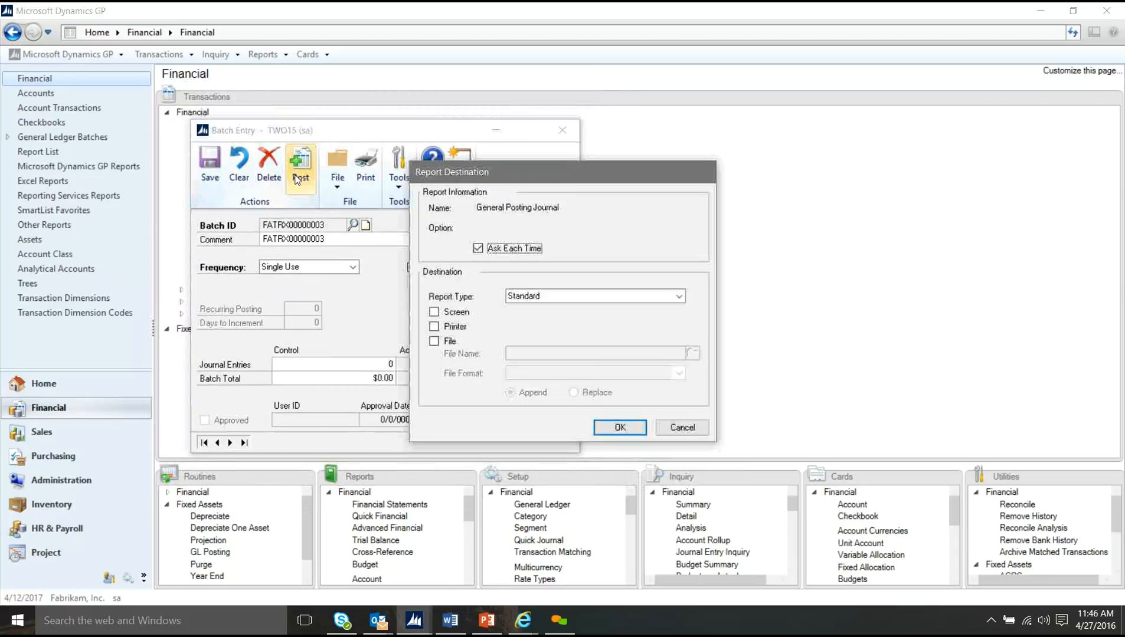
click(461, 315)
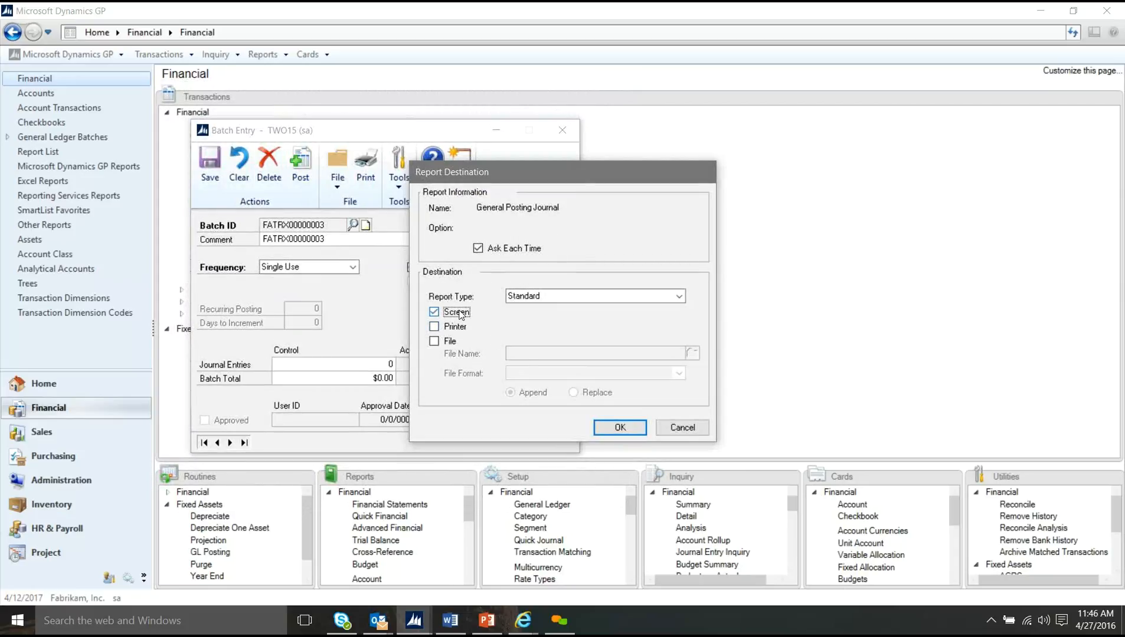
click(619, 427)
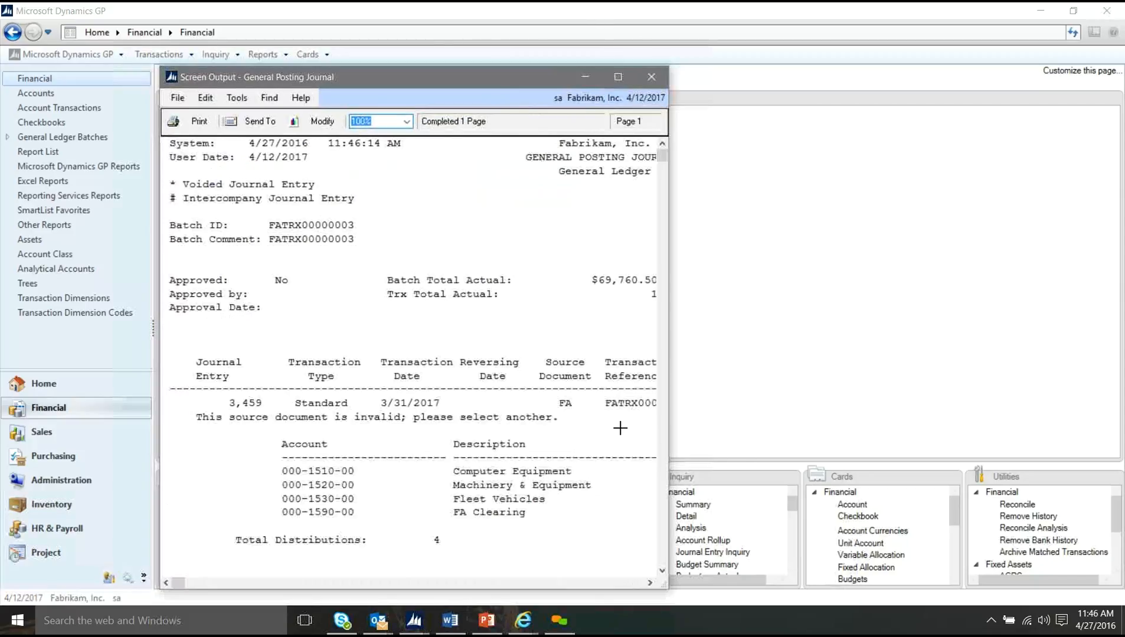
Step: Review the General Posting Journal at full size, and close the report and Batch Entry
click(618, 77)
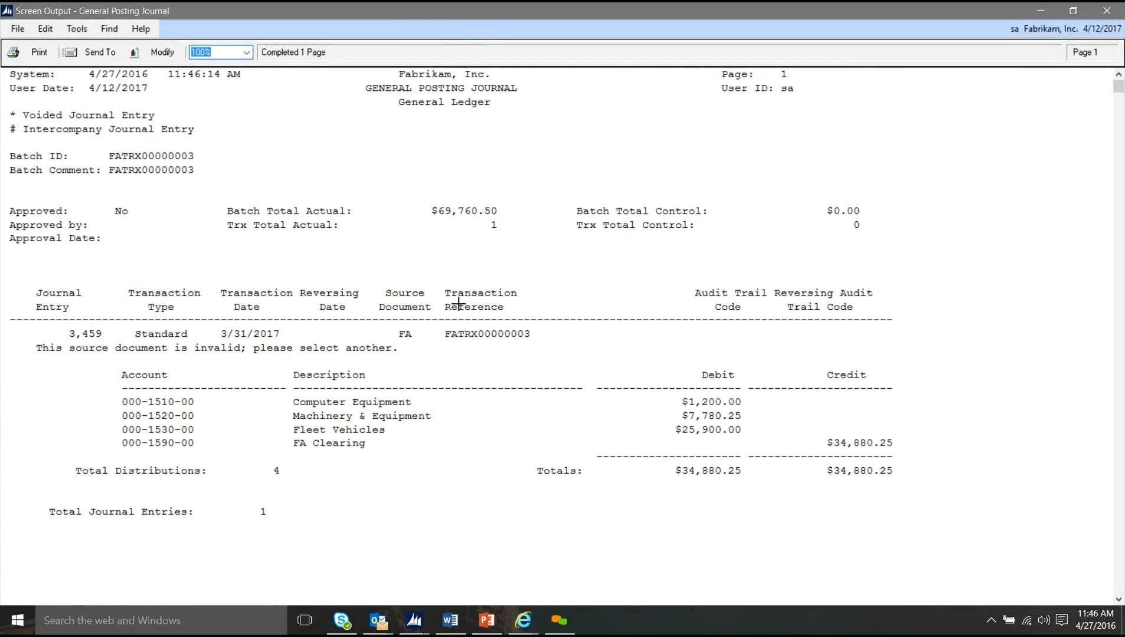
click(1110, 11)
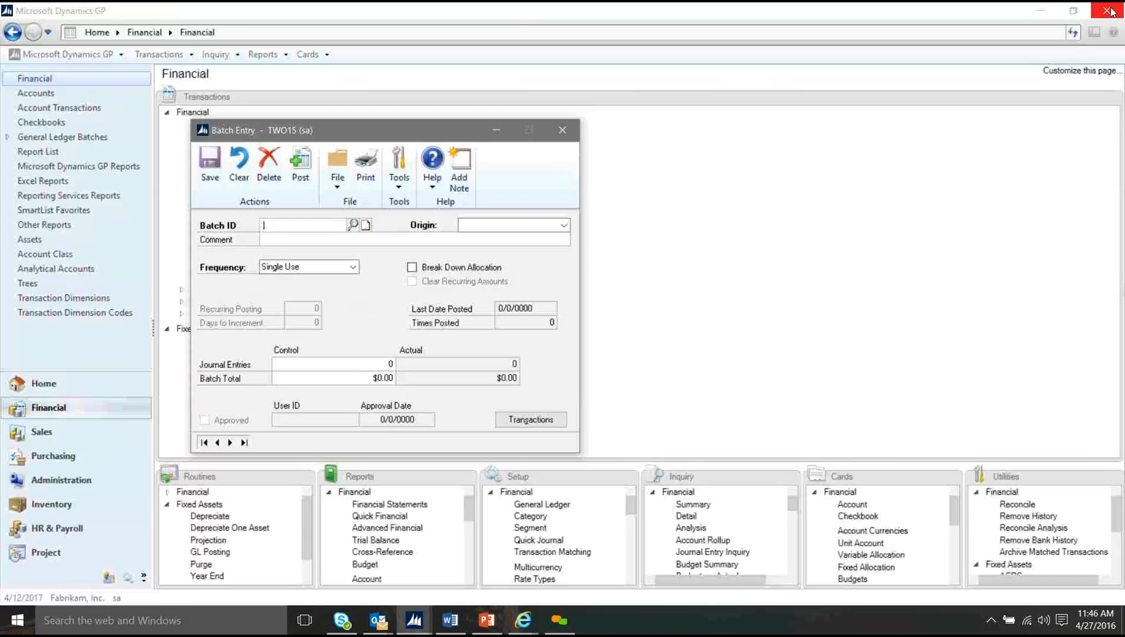
click(562, 130)
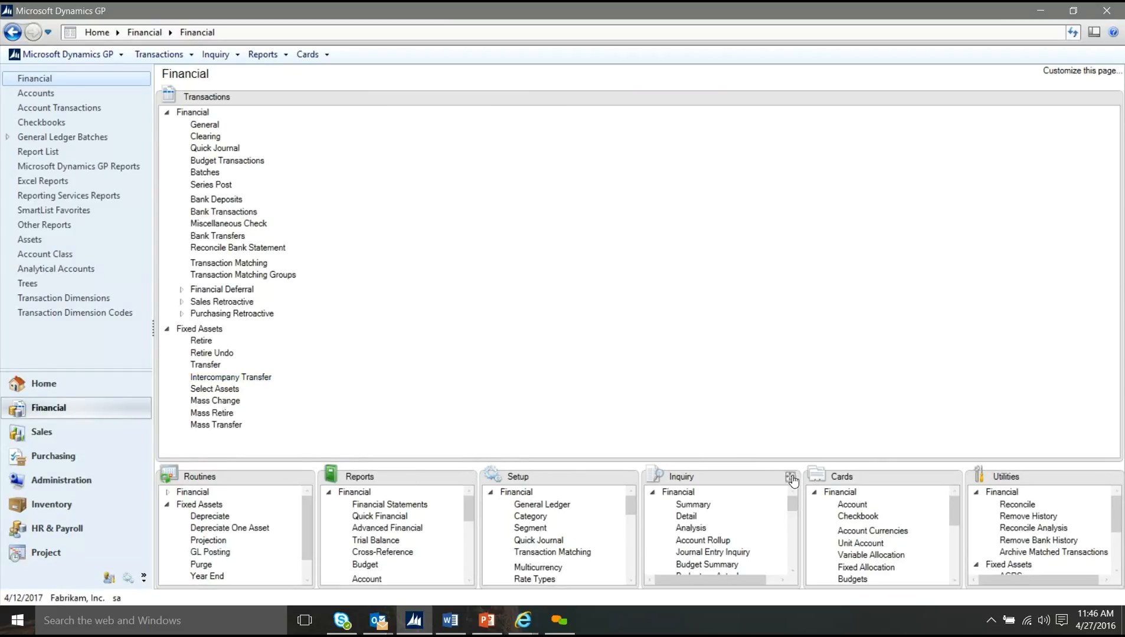
Step: Bring the inquiry list into the main area, and open the fixed assets Financial Detail inquiry
click(790, 478)
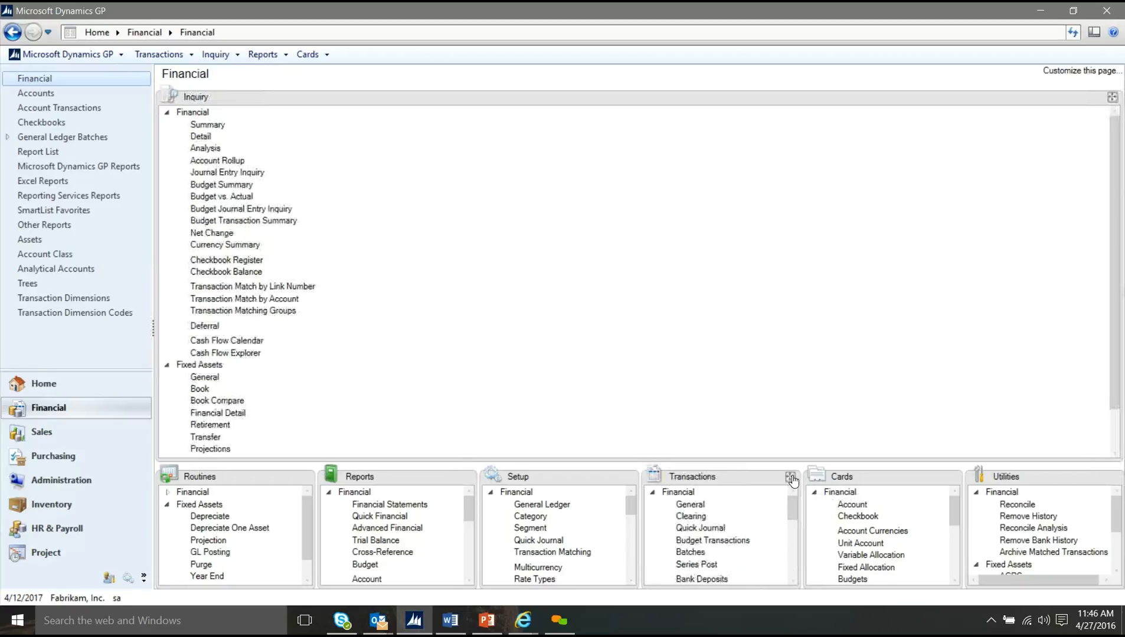
click(167, 113)
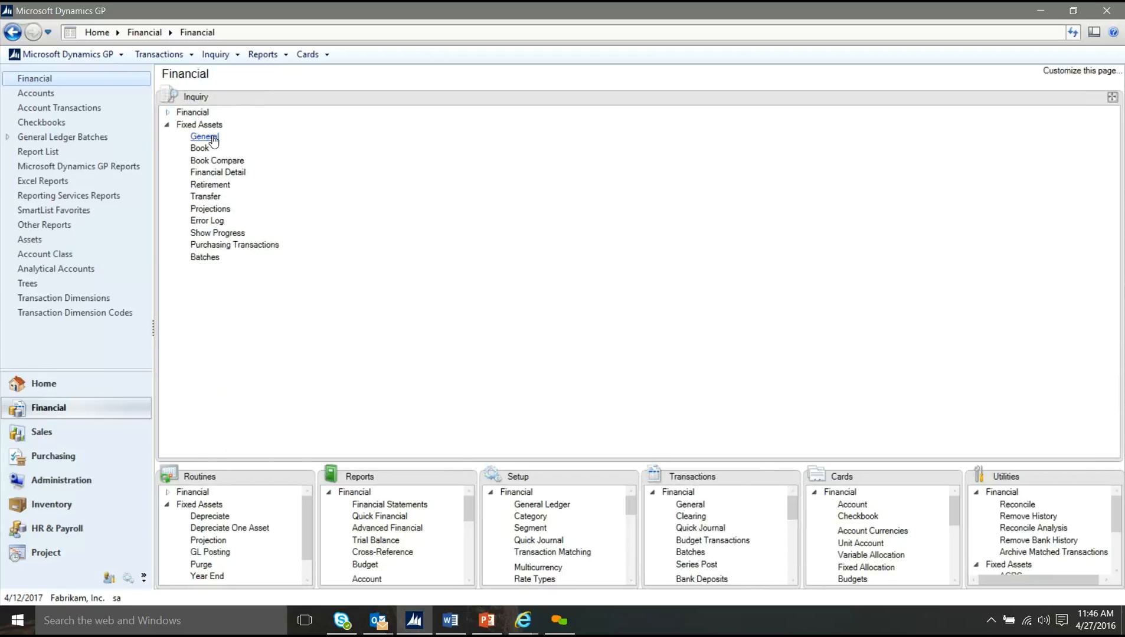
click(216, 175)
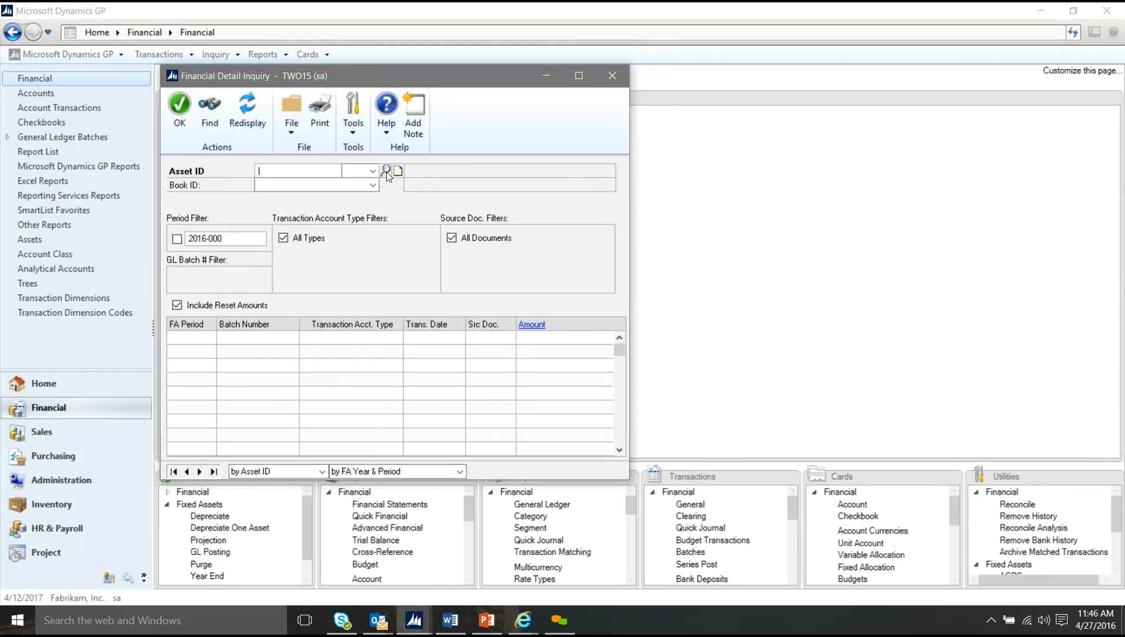
Step: Look up the INTERNAL book transactions of asset 00024, the Office Desk, and close the inquiry
click(386, 171)
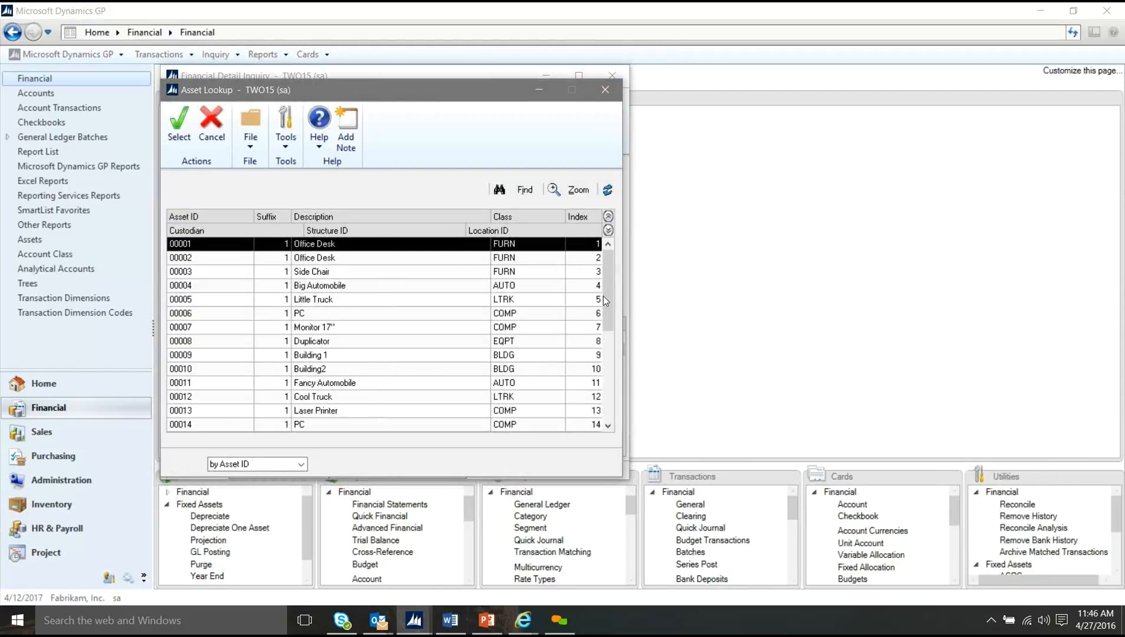
drag(602, 296, 602, 383)
double_click(373, 383)
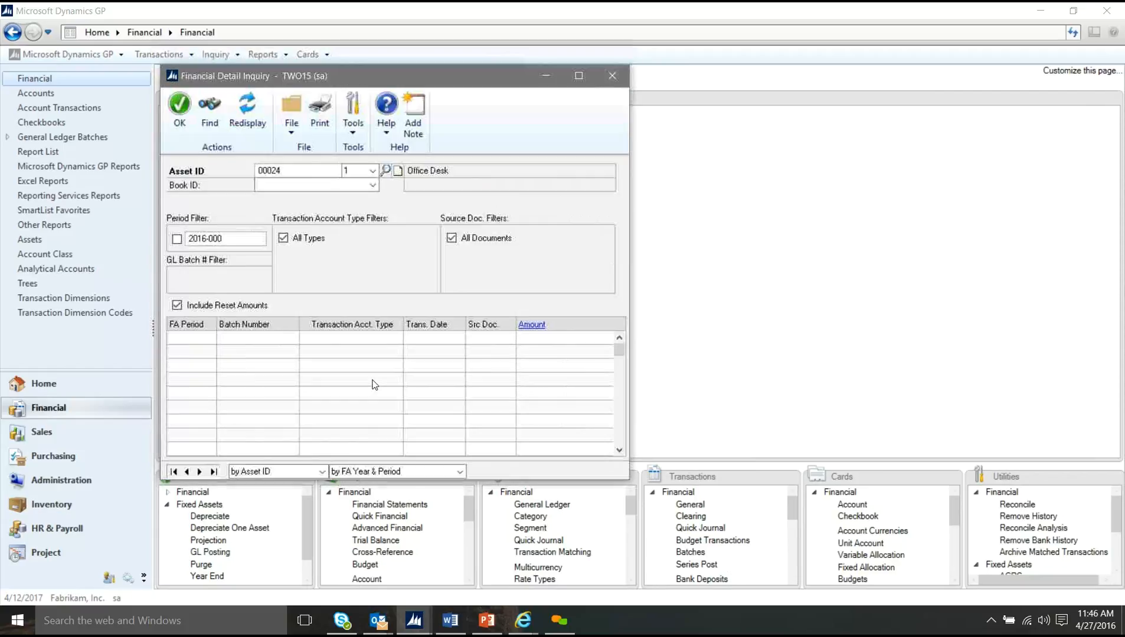
click(373, 184)
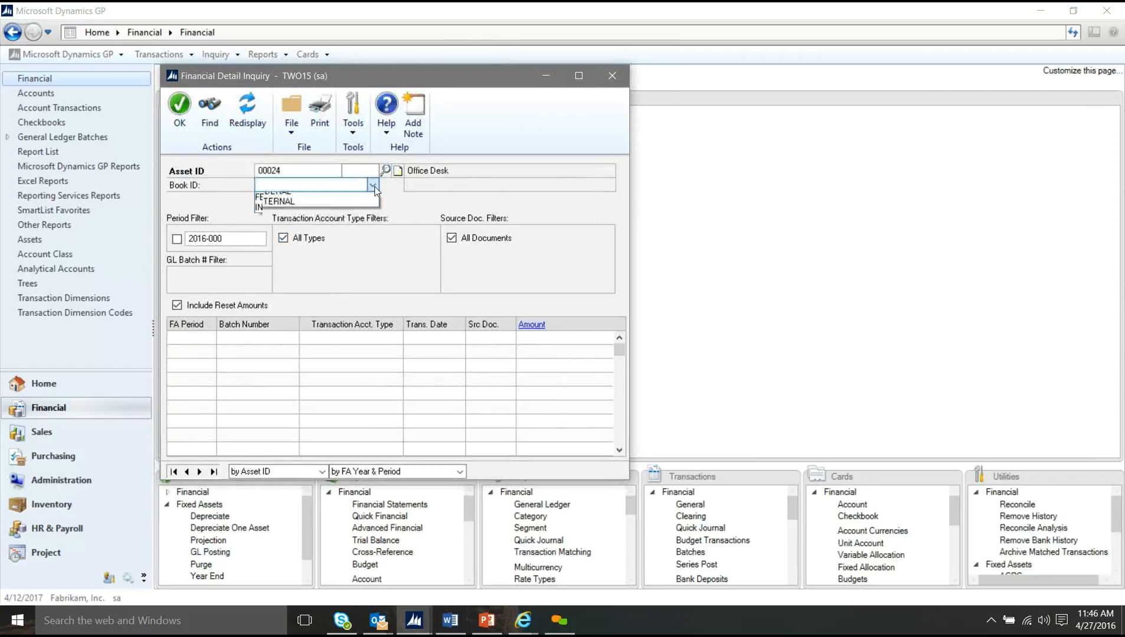
click(349, 217)
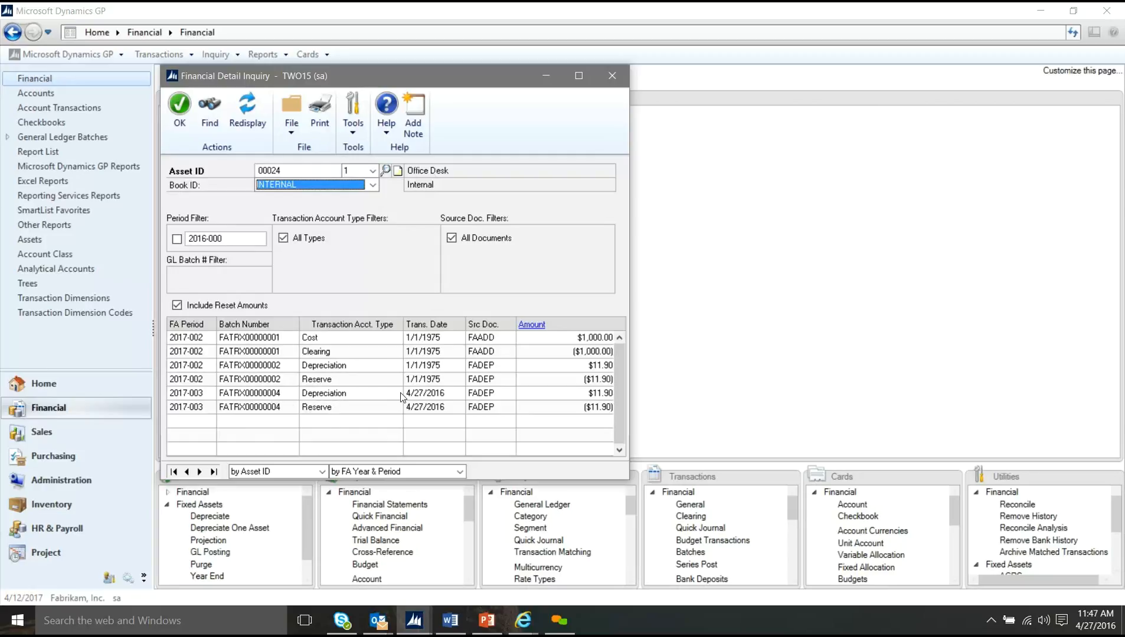
click(612, 76)
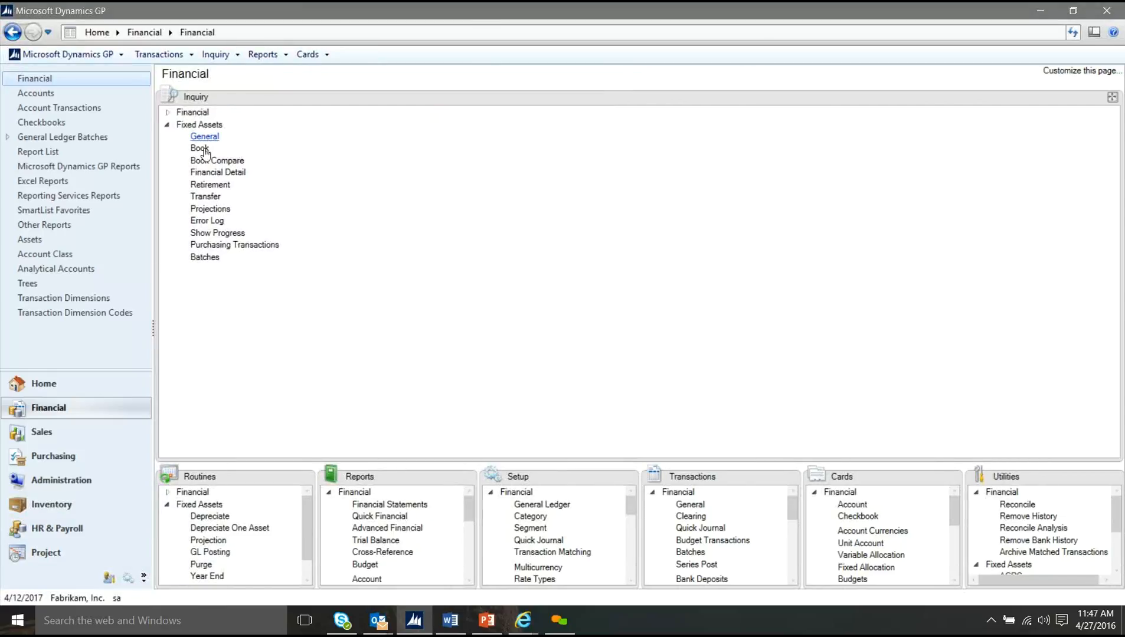
Step: Look up the retirement details of asset 00011, the Fancy Automobile, in the Retirement inquiry, and close both windows
click(207, 185)
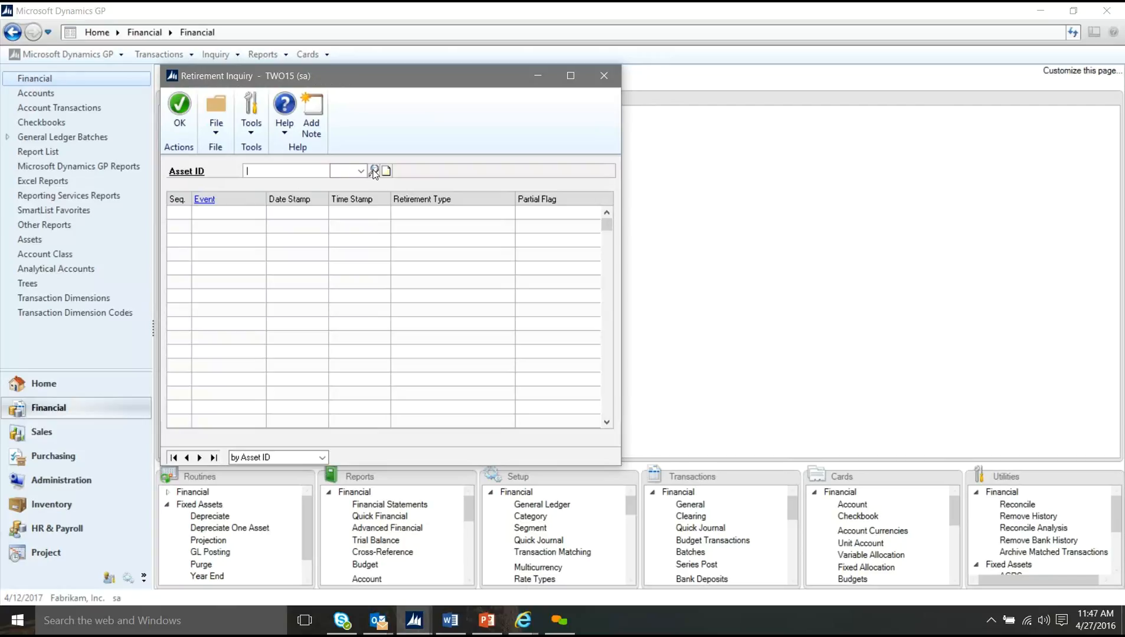
click(373, 172)
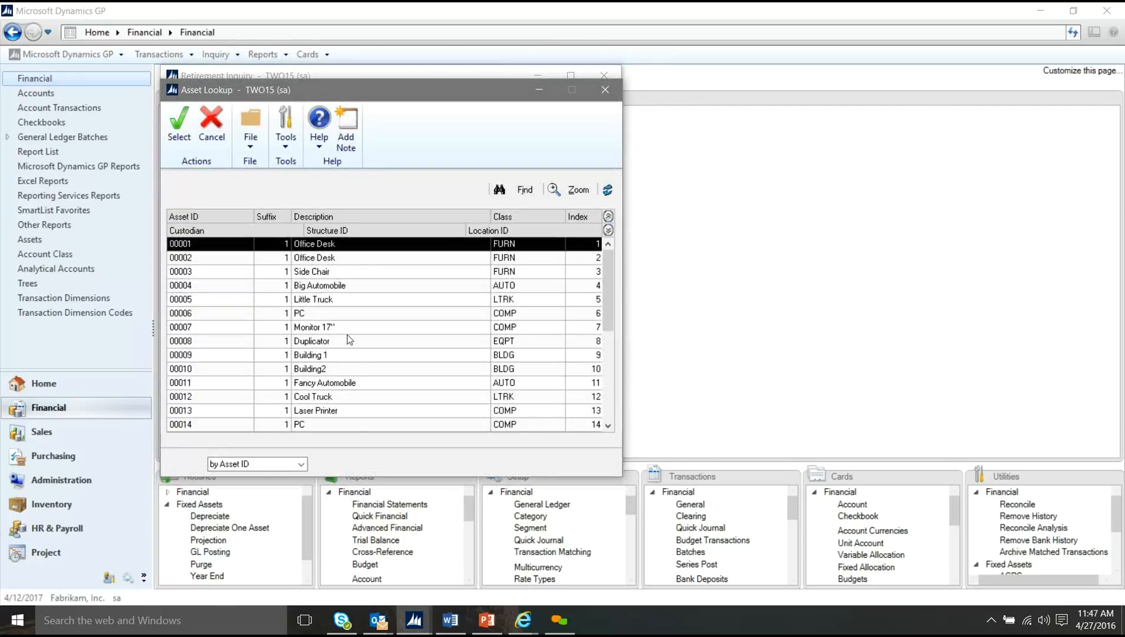
click(368, 387)
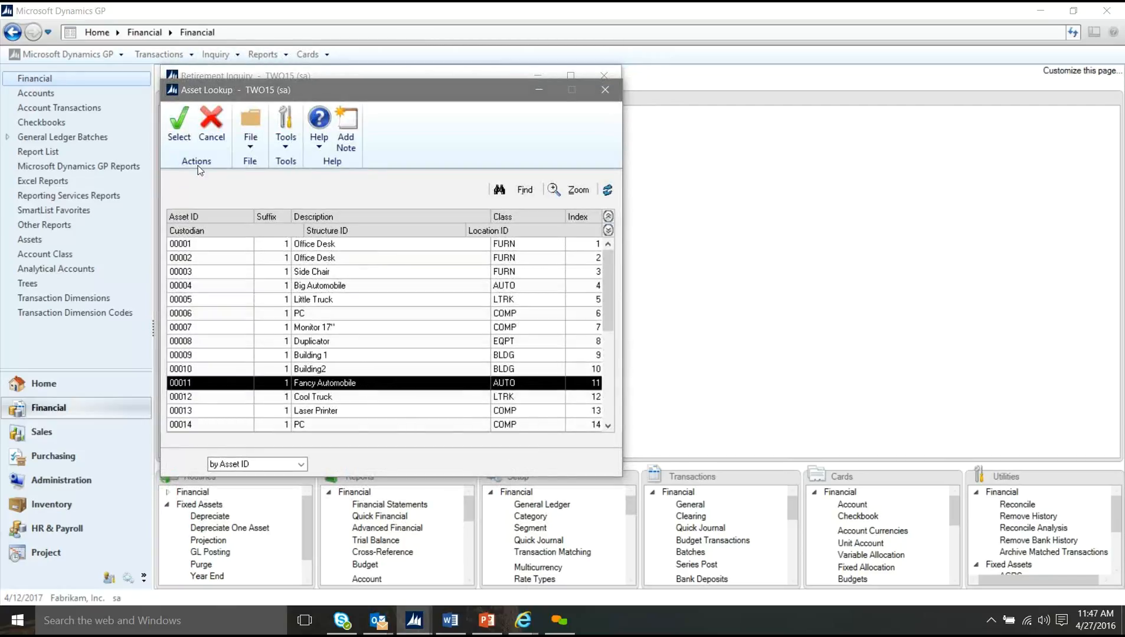
click(184, 138)
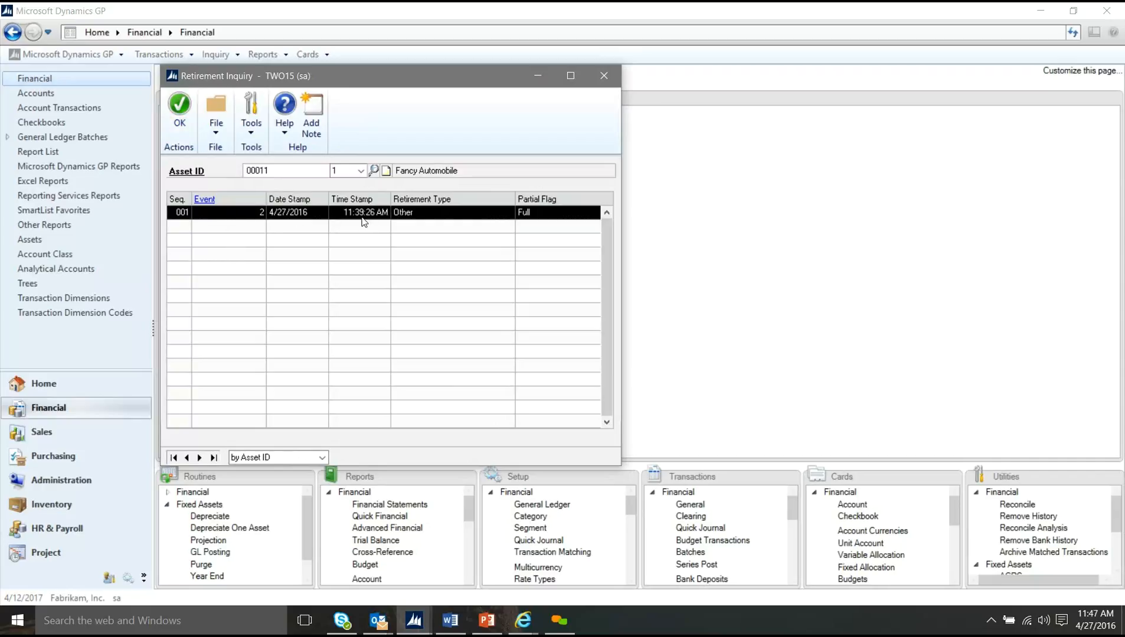
click(205, 200)
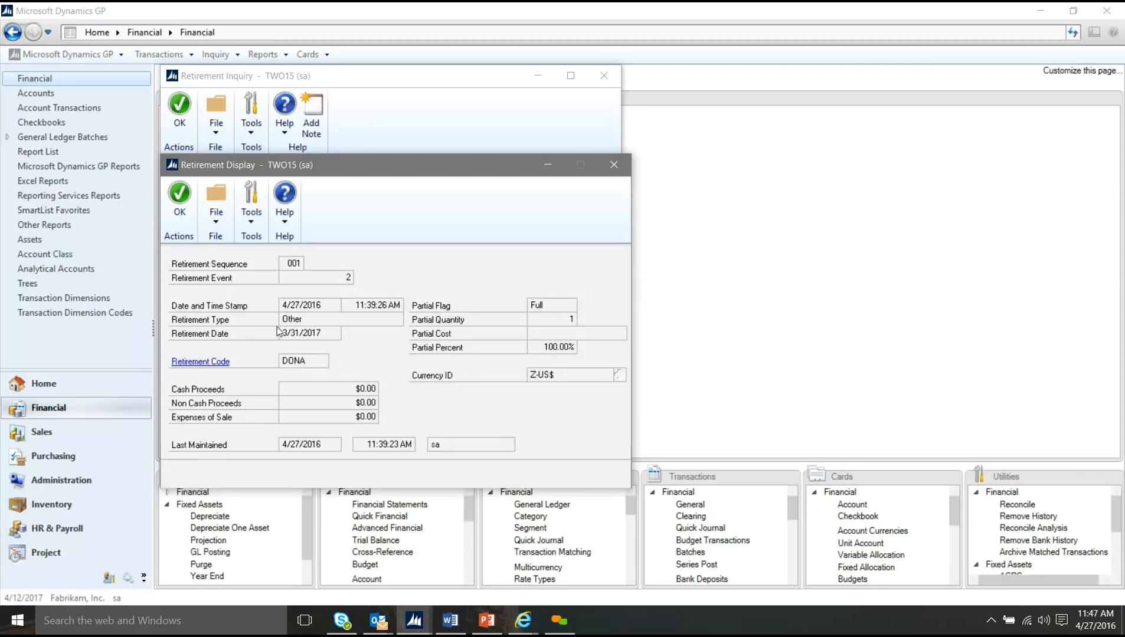
click(618, 162)
click(603, 77)
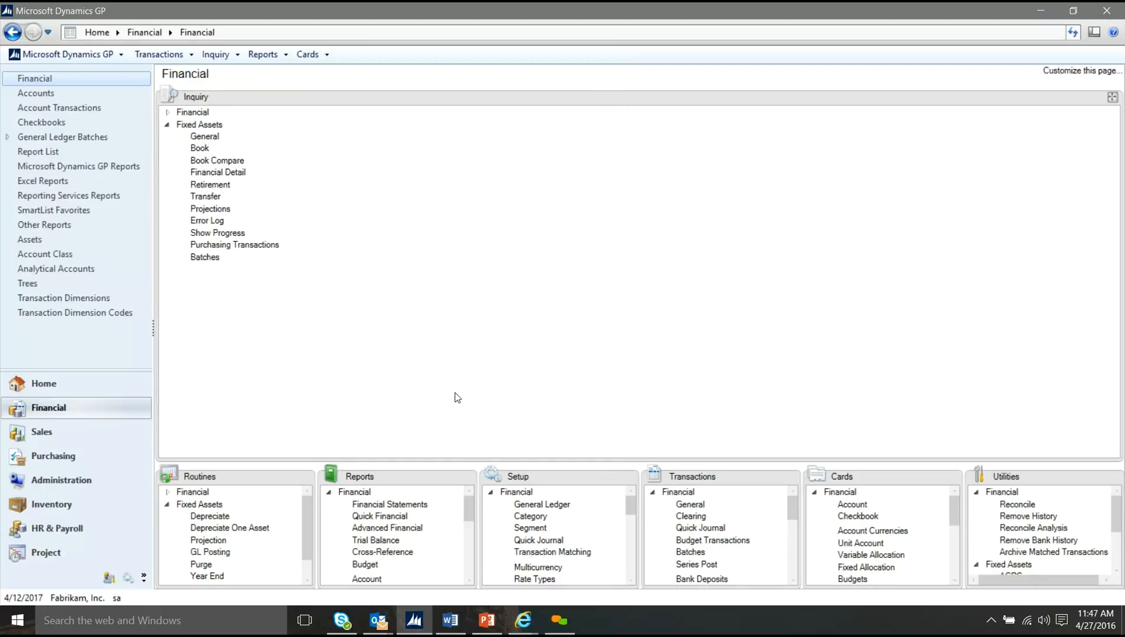
Step: Bring the report list into the main area, collapse its Financial group, and open the fixed assets Activity reports
click(466, 476)
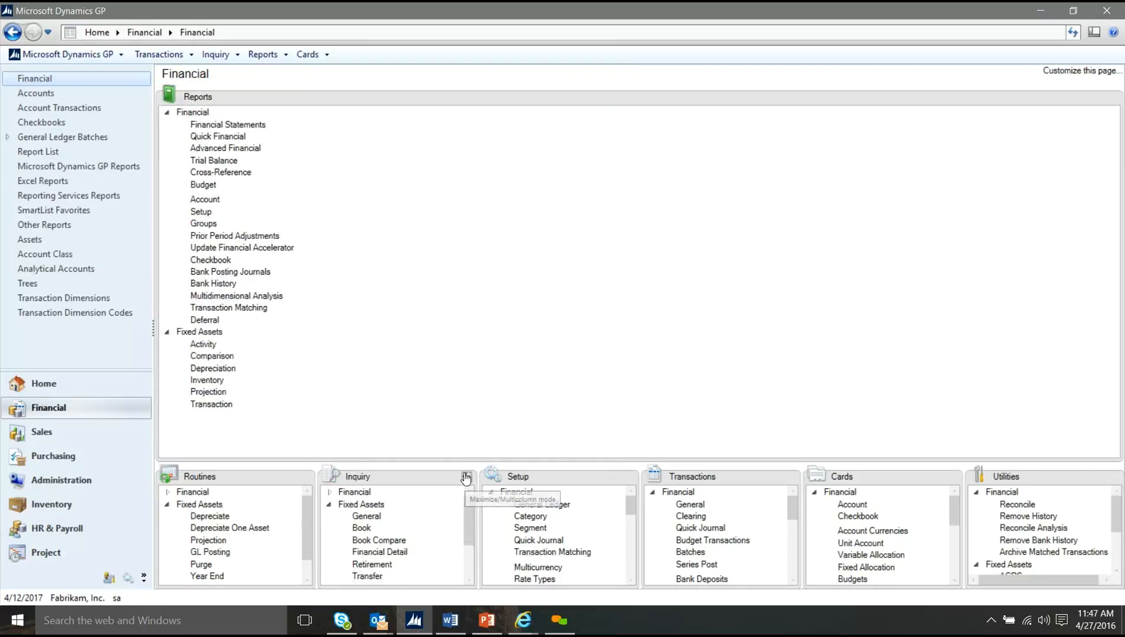
click(165, 115)
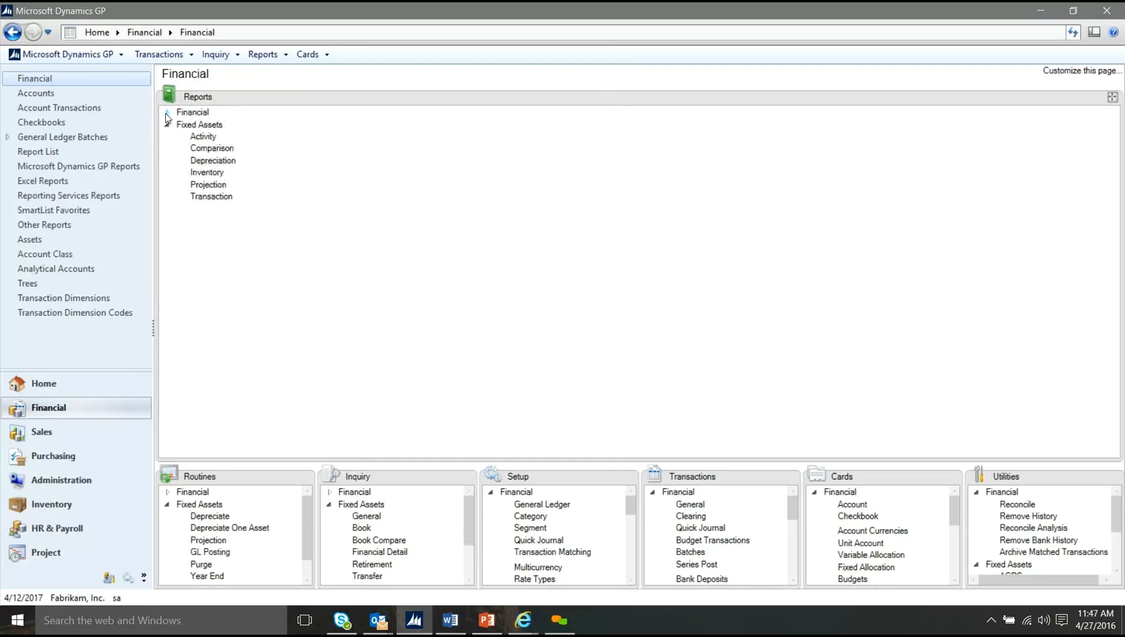
click(203, 137)
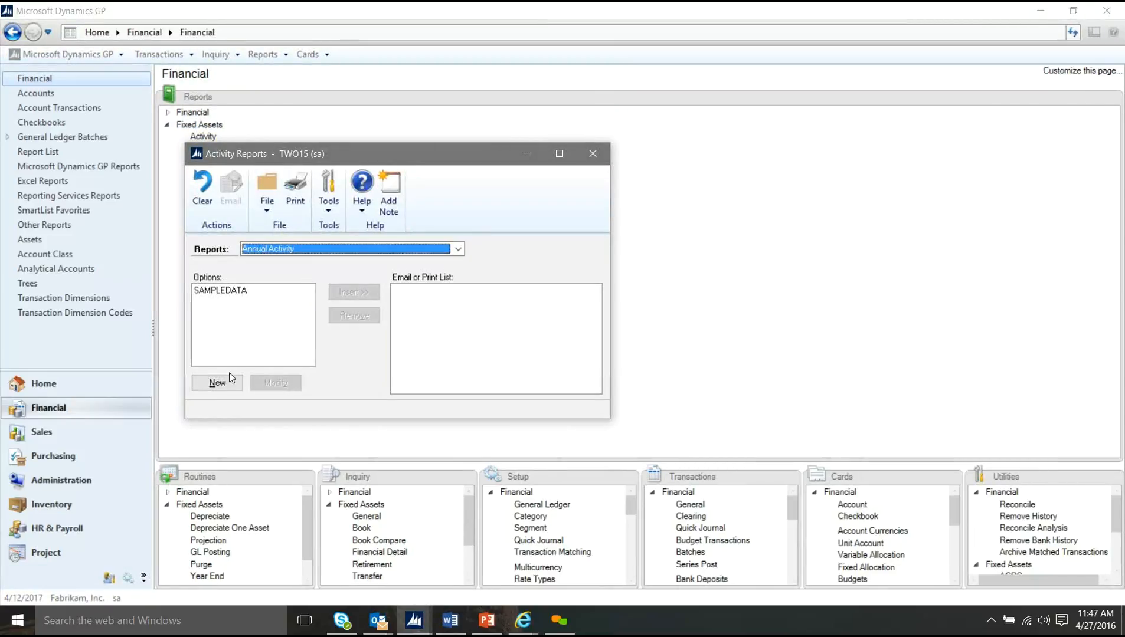
Step: Create an Annual Activity report option named 2017 for the INTERNAL book, keeping the range type at Asset ID
click(217, 382)
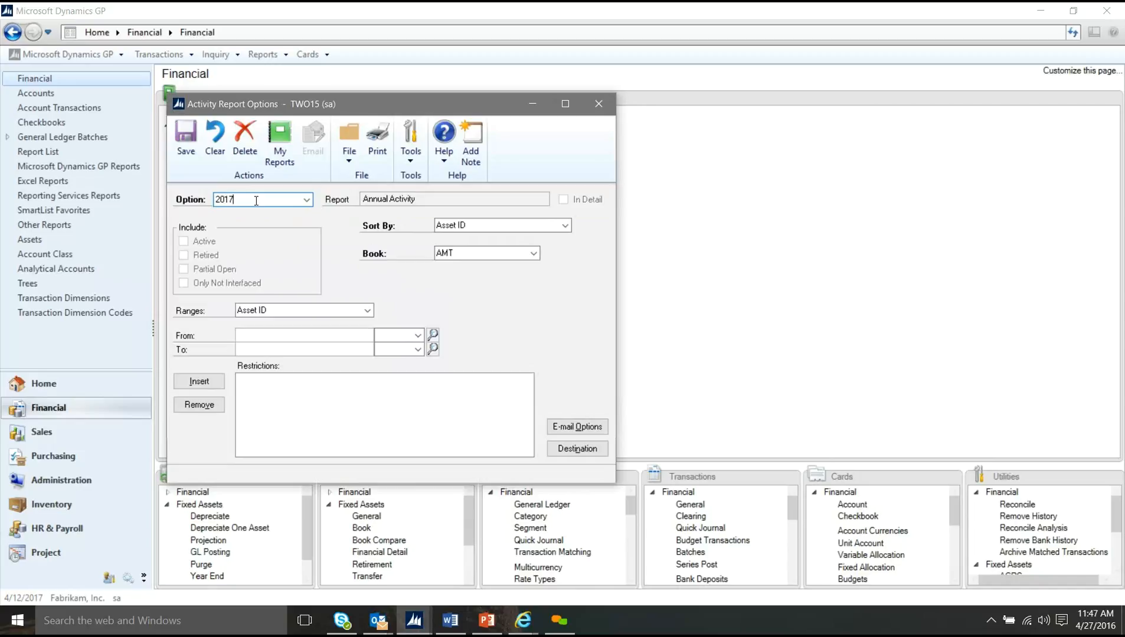
text(2017)
key(Tab)
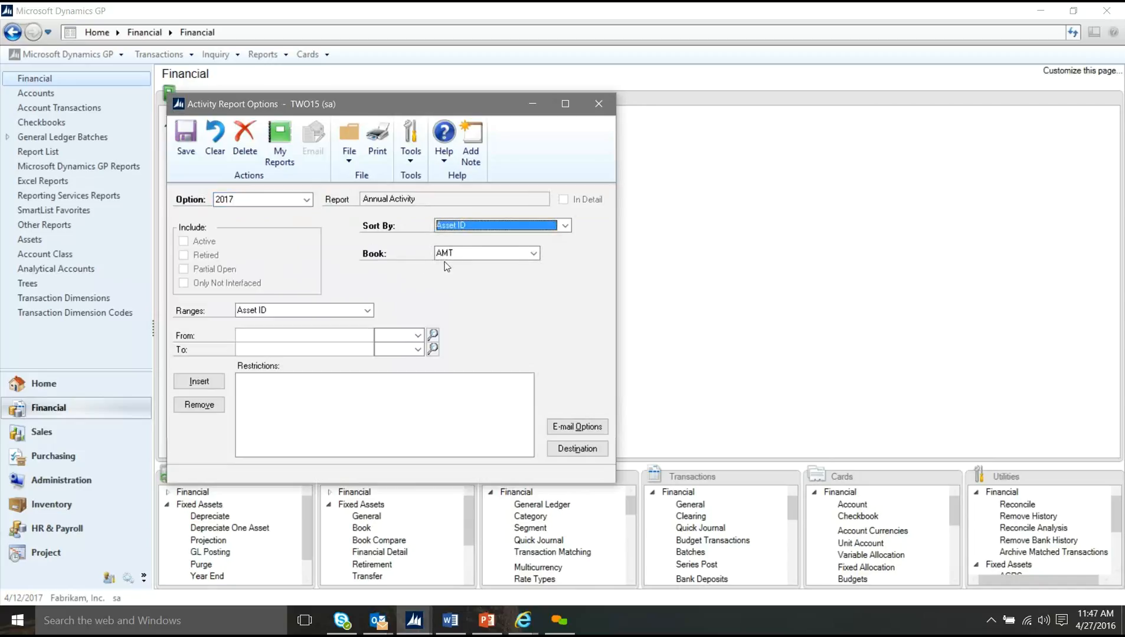
click(472, 254)
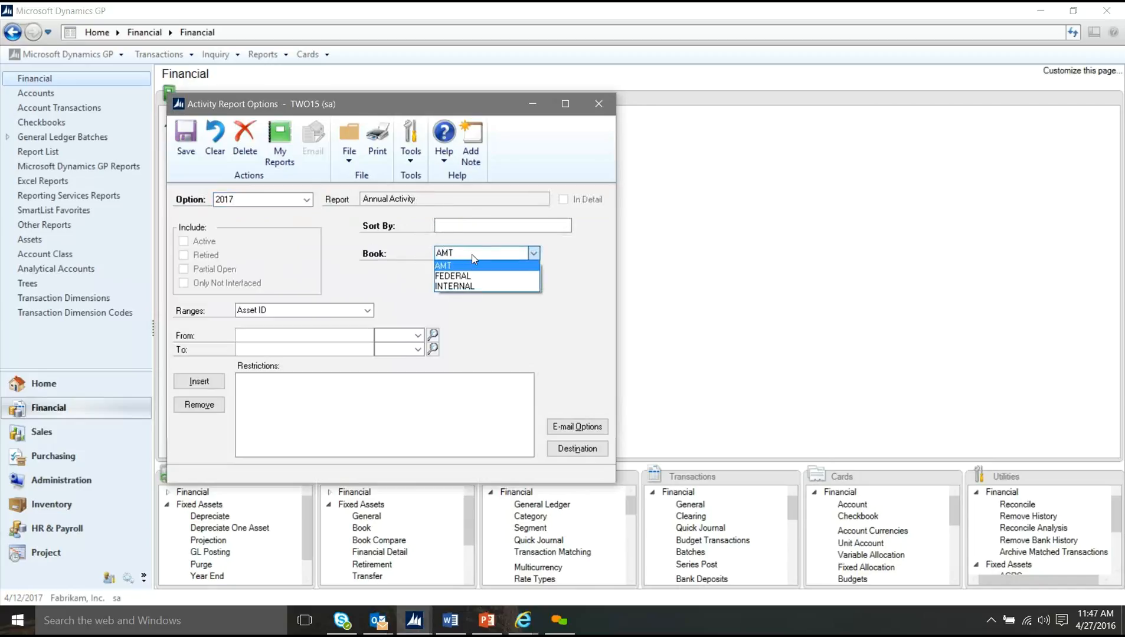
click(480, 286)
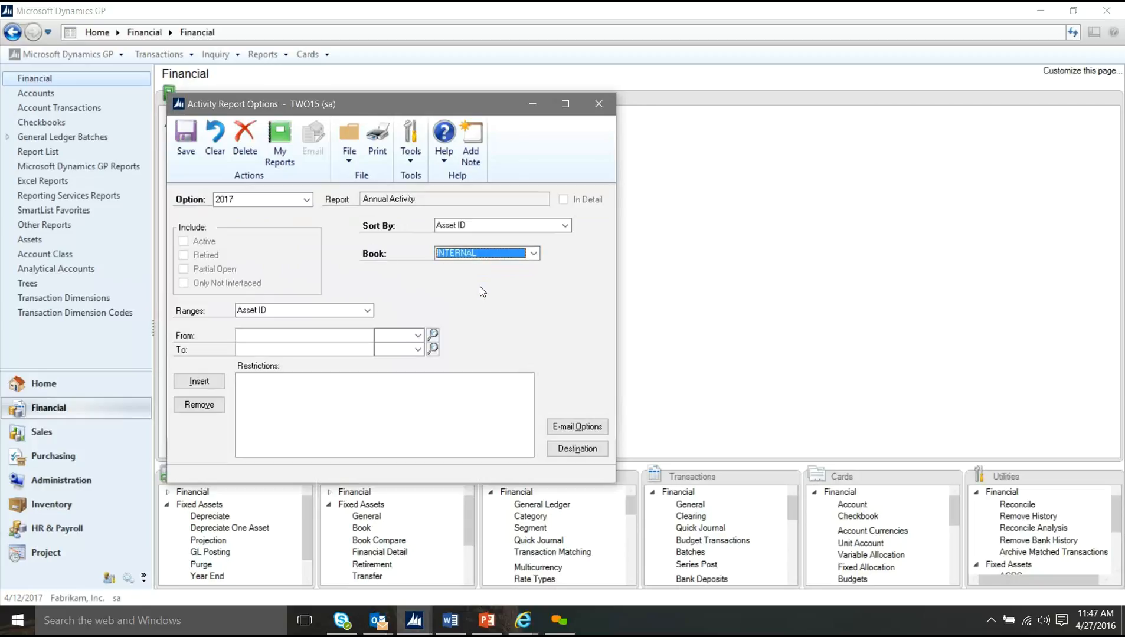
click(368, 310)
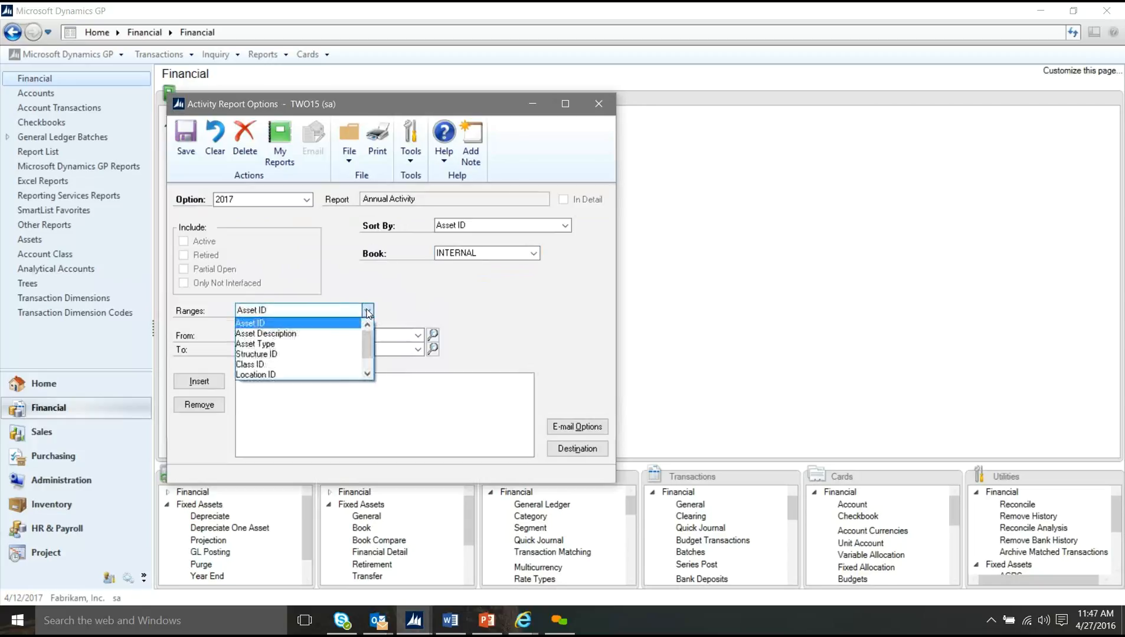
mouse_move(367, 340)
mouse_down()
mouse_move(367, 356)
mouse_move(367, 319)
mouse_up()
click(416, 292)
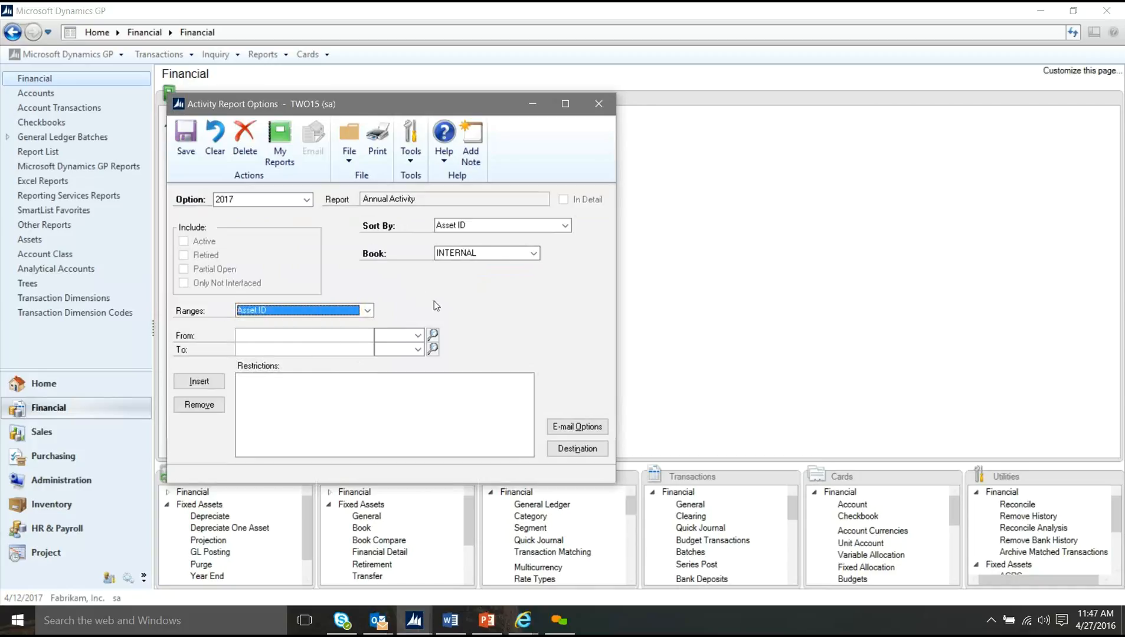
Step: Set the Annual Activity report's destination to the screen only, without the printer
click(577, 449)
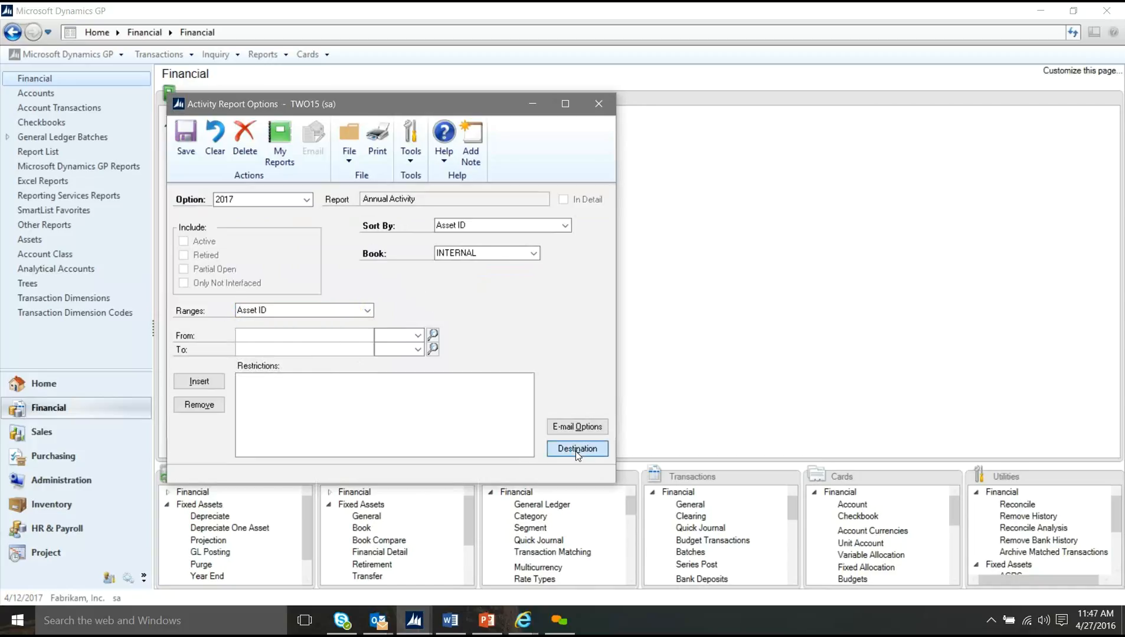
click(432, 319)
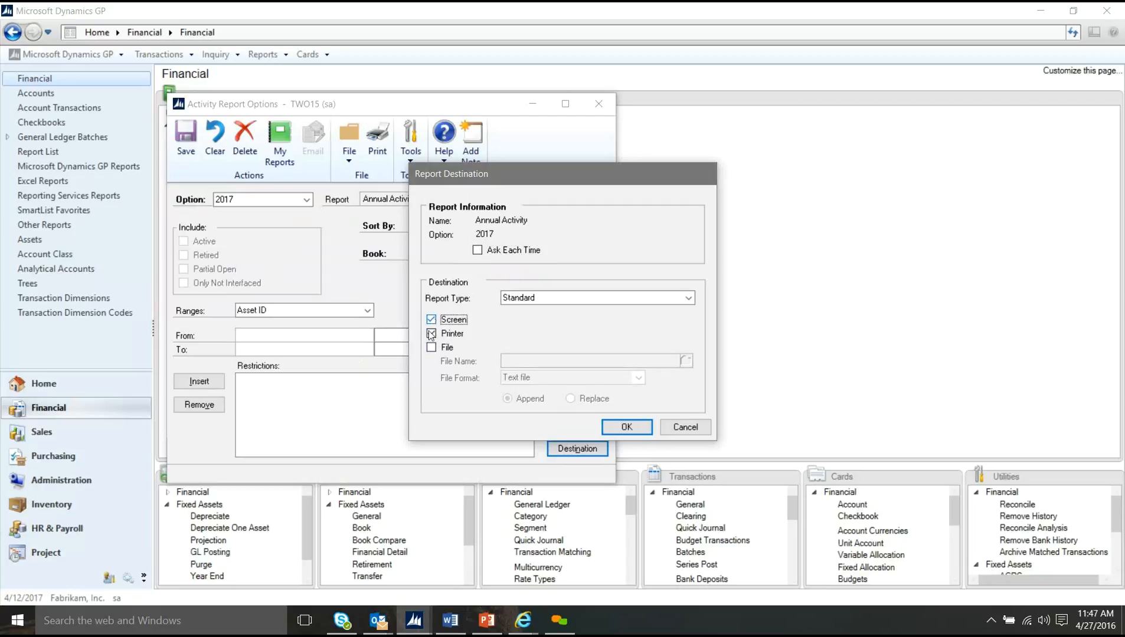
click(431, 333)
click(626, 427)
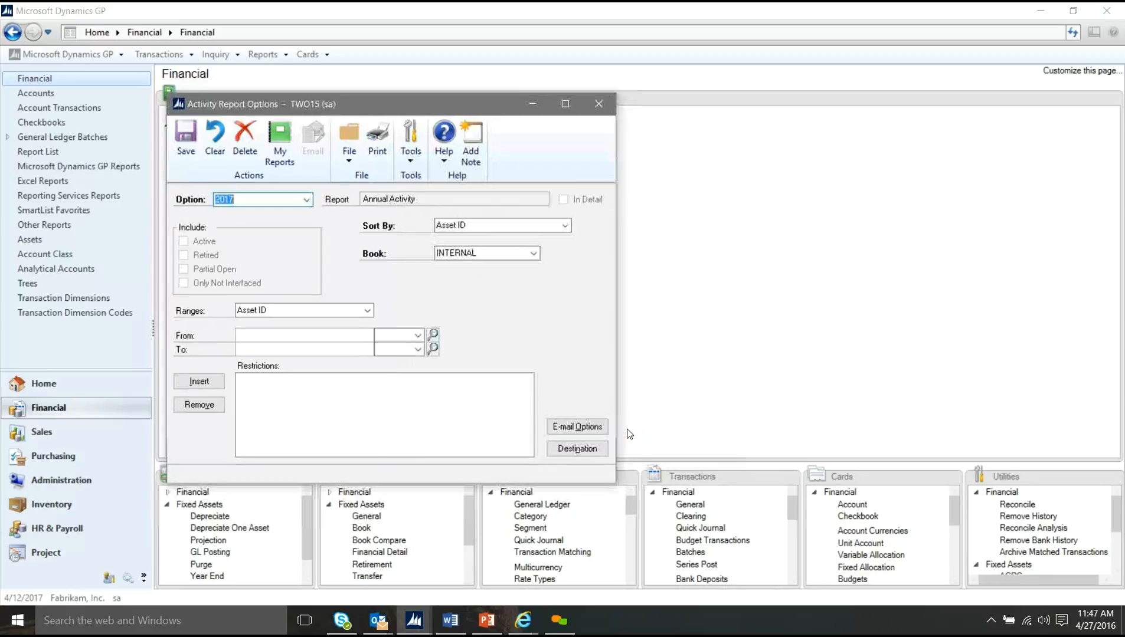
Step: Run the Annual Activity report, review it at full size and 75% zoom, and close it
click(378, 145)
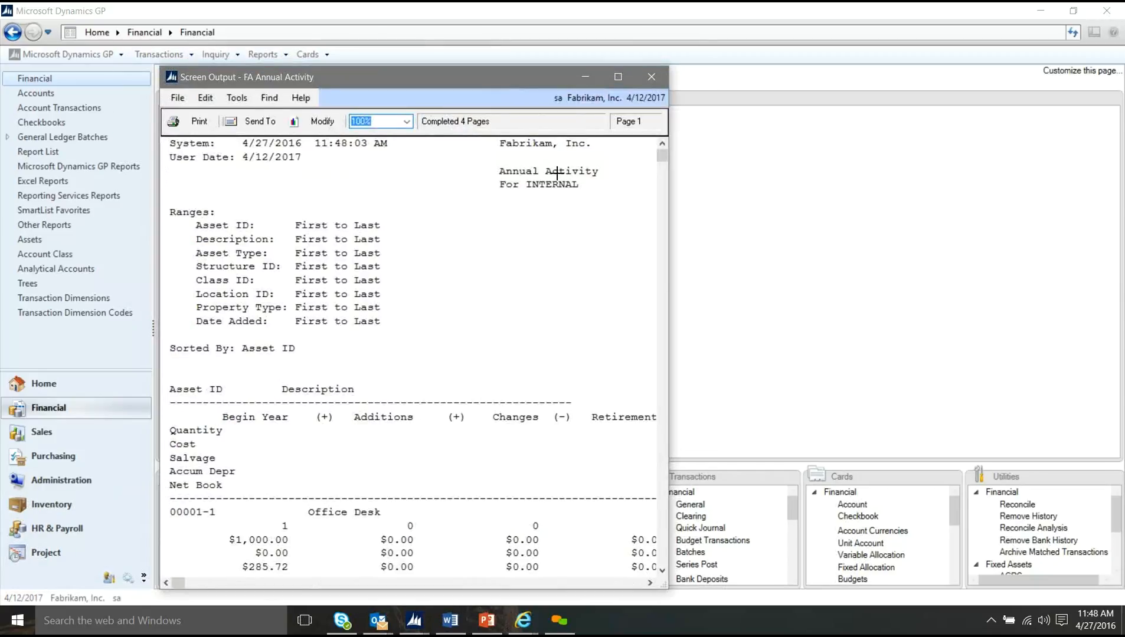
click(618, 76)
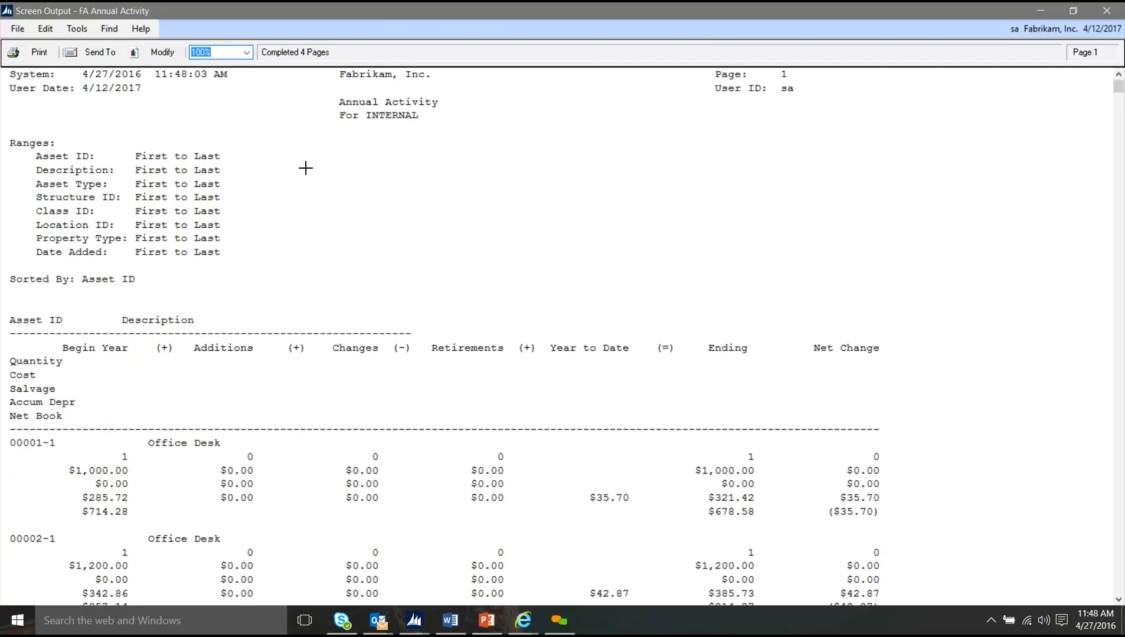
click(246, 53)
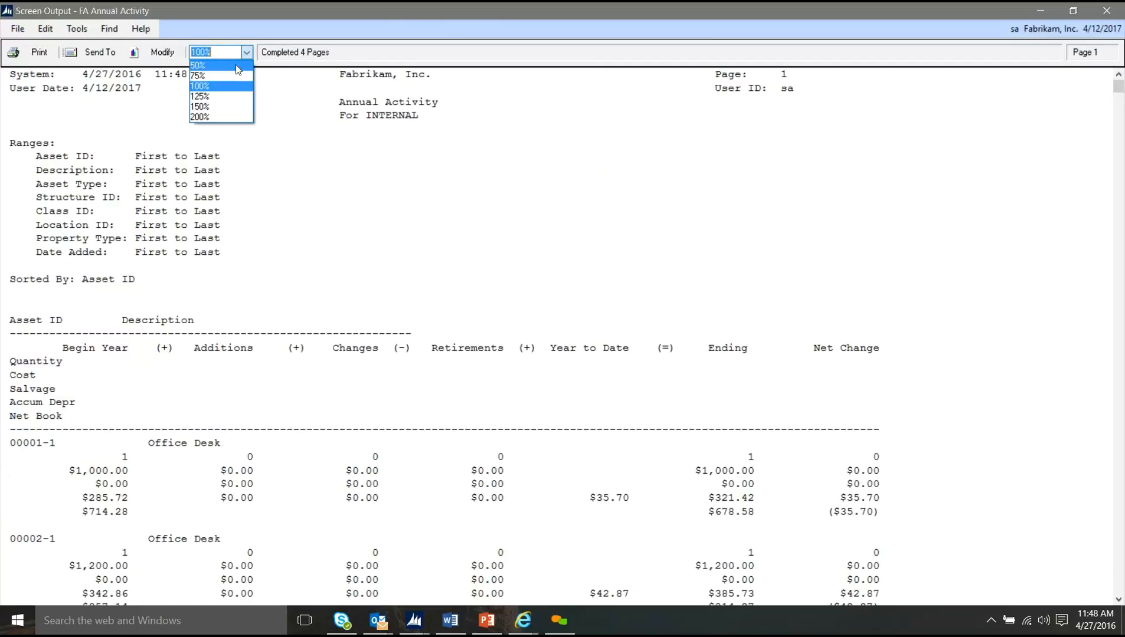
click(237, 75)
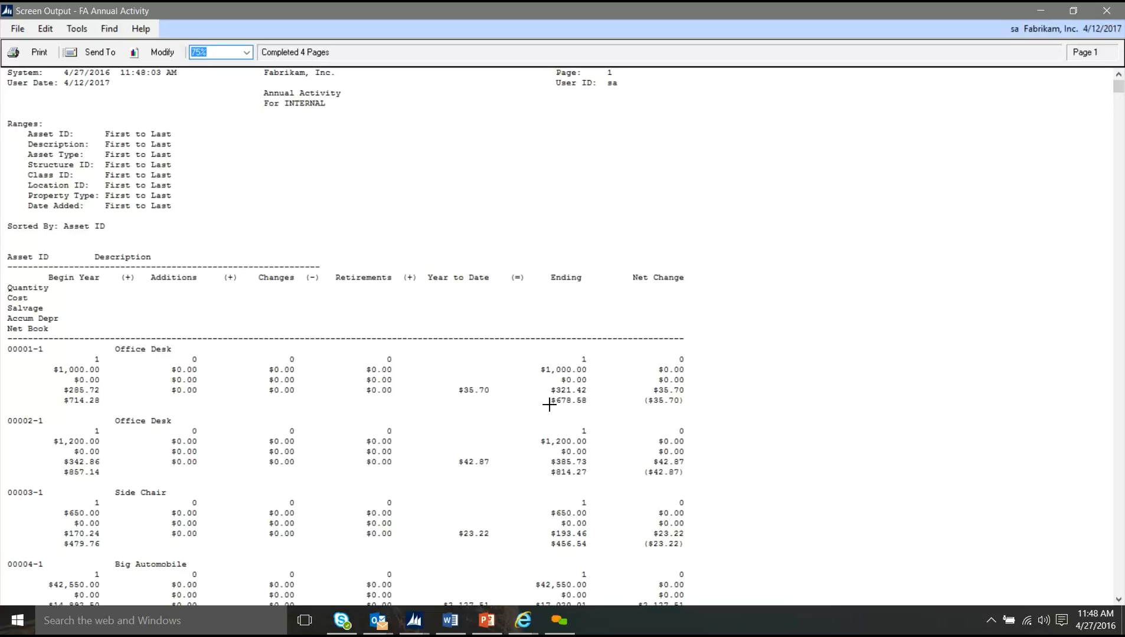
click(470, 391)
click(1105, 12)
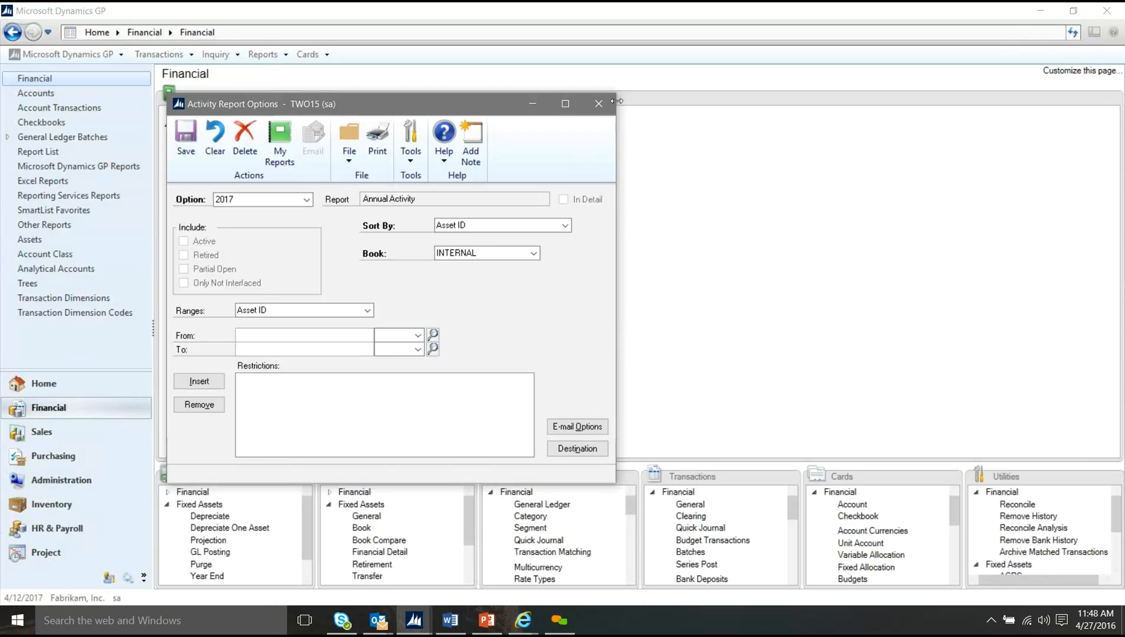
Step: Leave the Activity report options without saving option 2017, and close Activity Reports
click(611, 105)
click(550, 350)
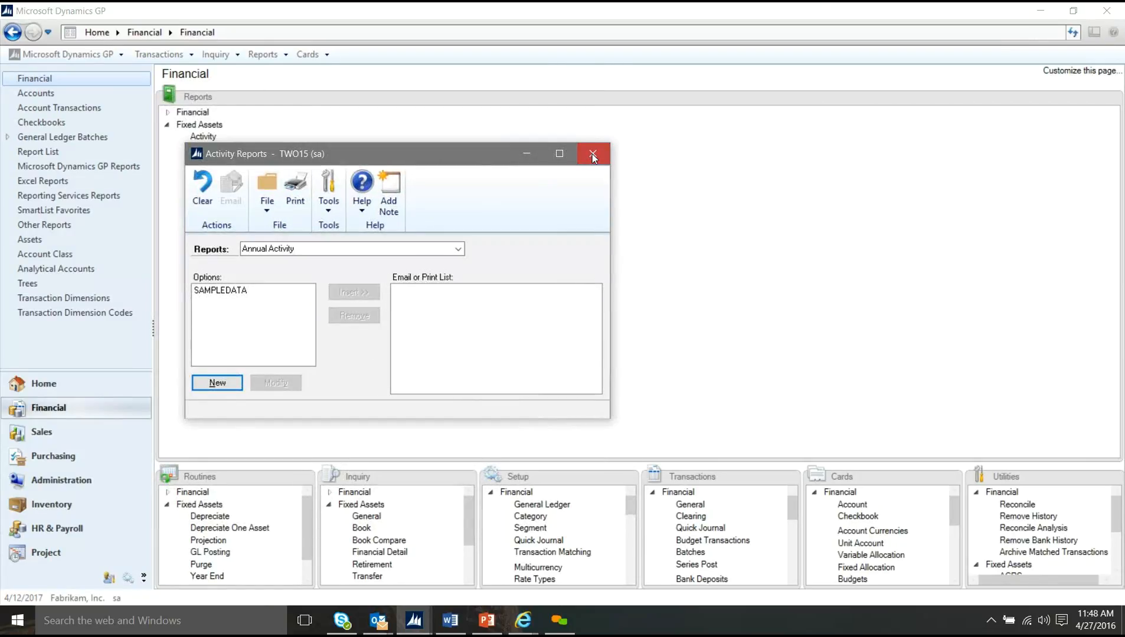
click(591, 154)
Step: Open the fixed assets Depreciation reports and choose the Depreciation Expense to General Ledger report
click(212, 163)
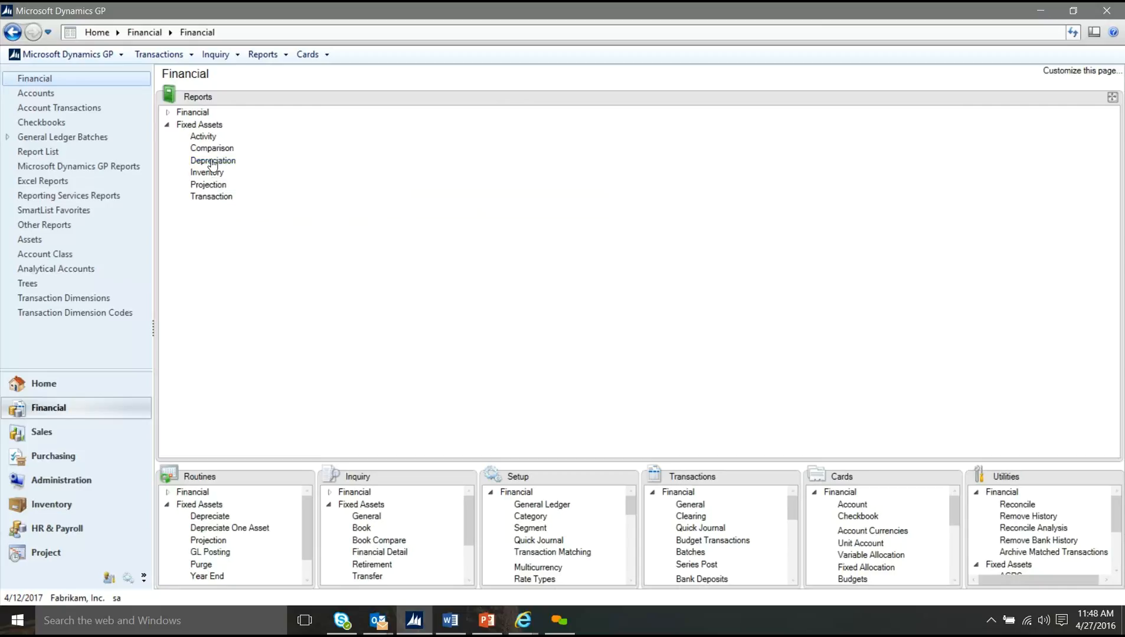
click(303, 252)
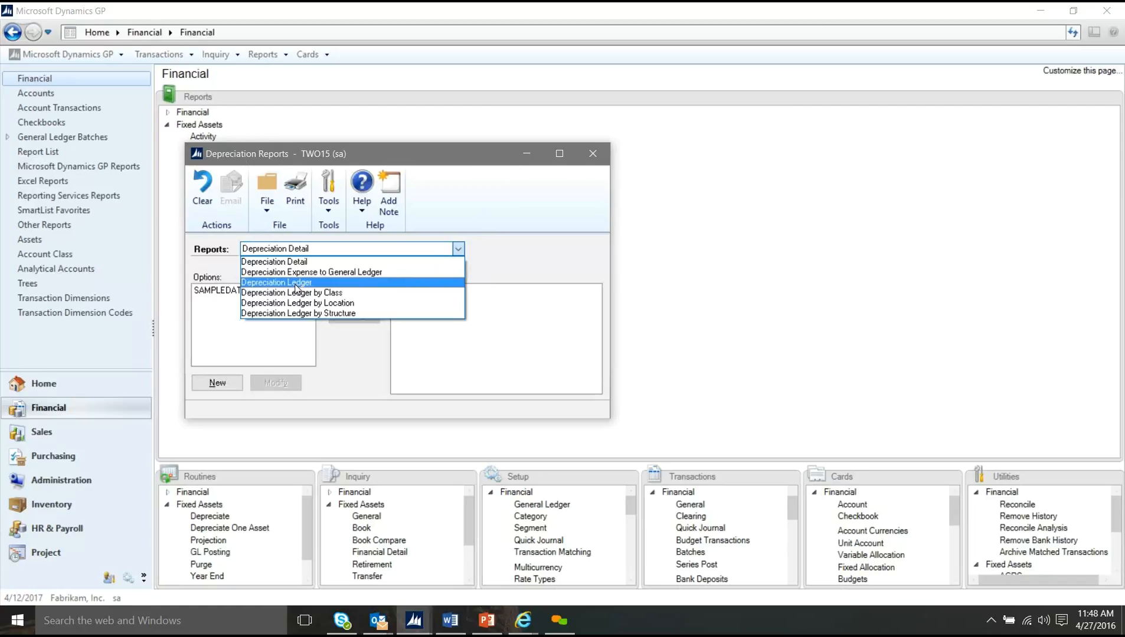
click(296, 289)
click(302, 252)
click(304, 272)
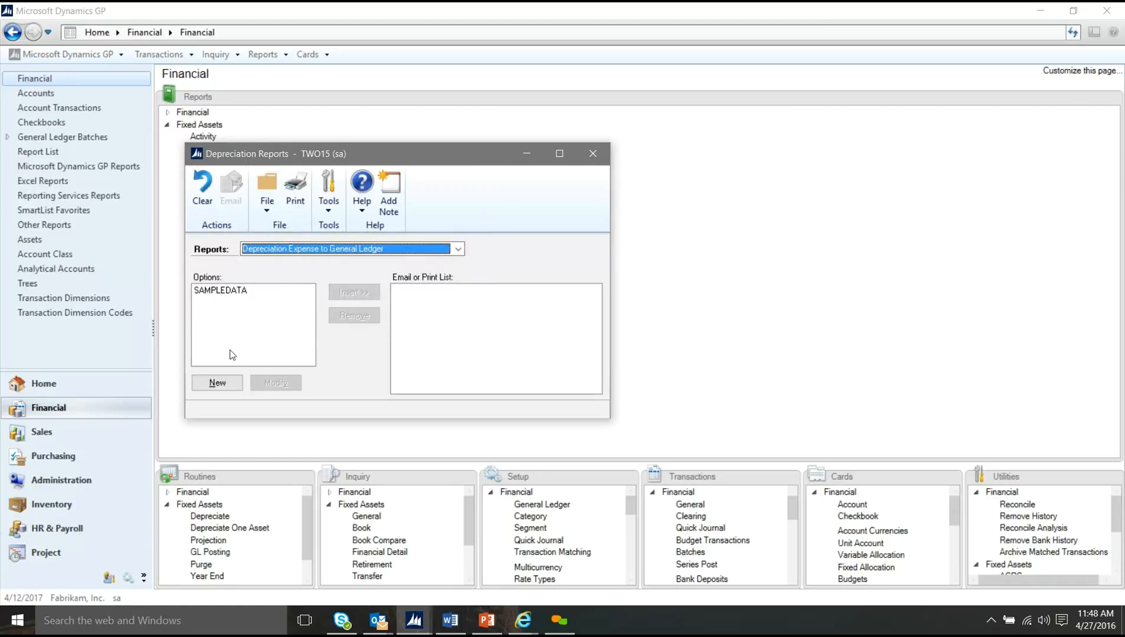
Step: Create a Depreciation Expense to General Ledger report option named 2017 that includes active assets
click(217, 383)
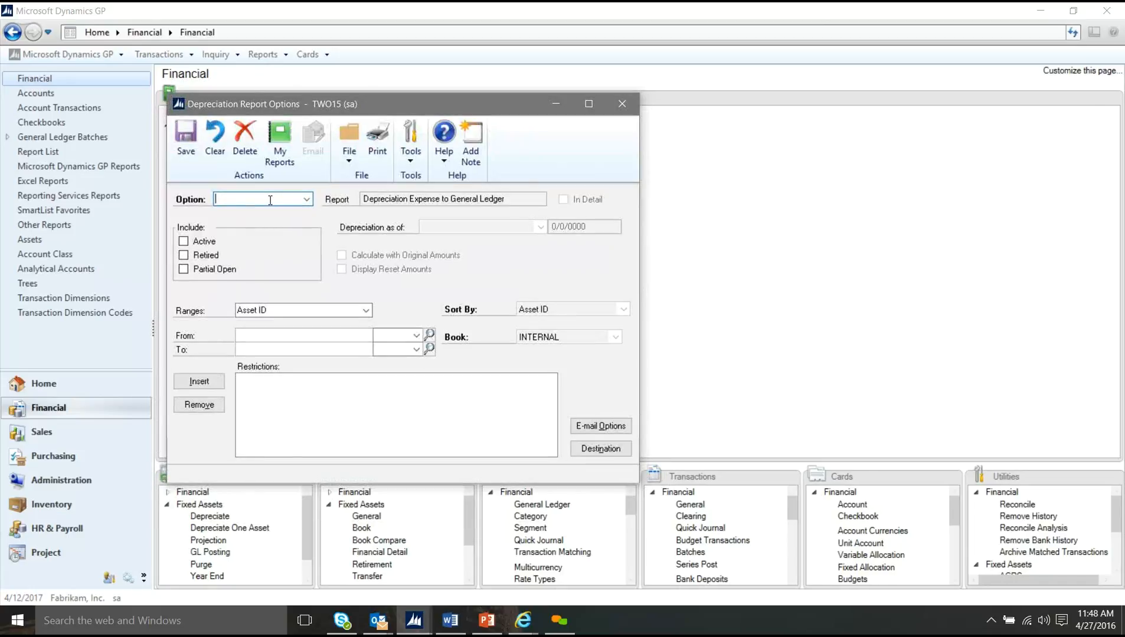
key(Tab)
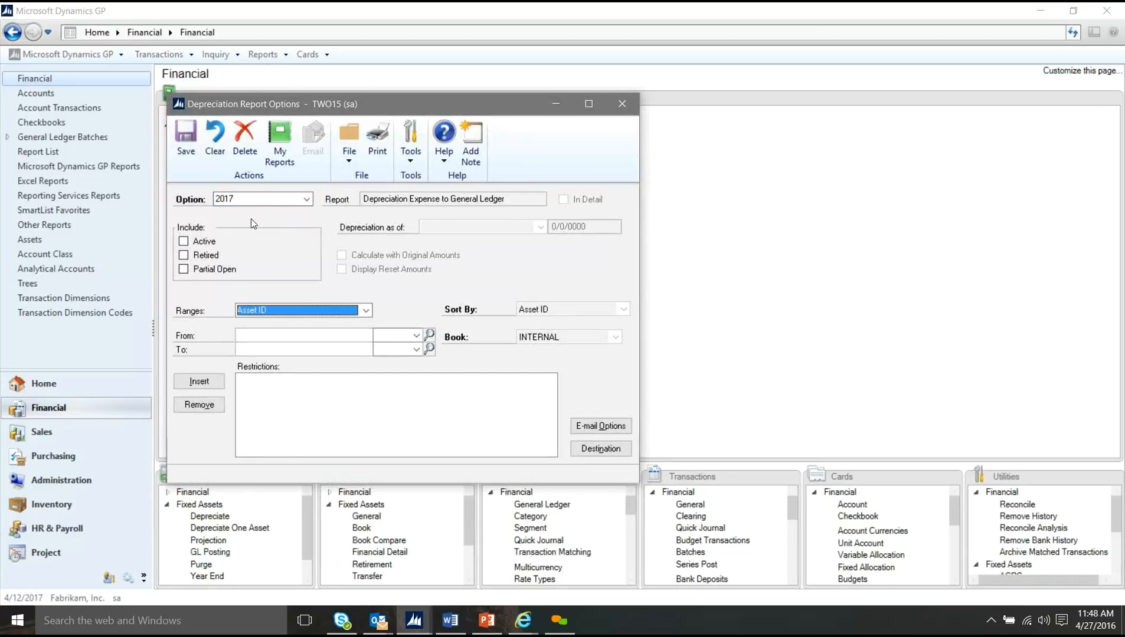
click(203, 243)
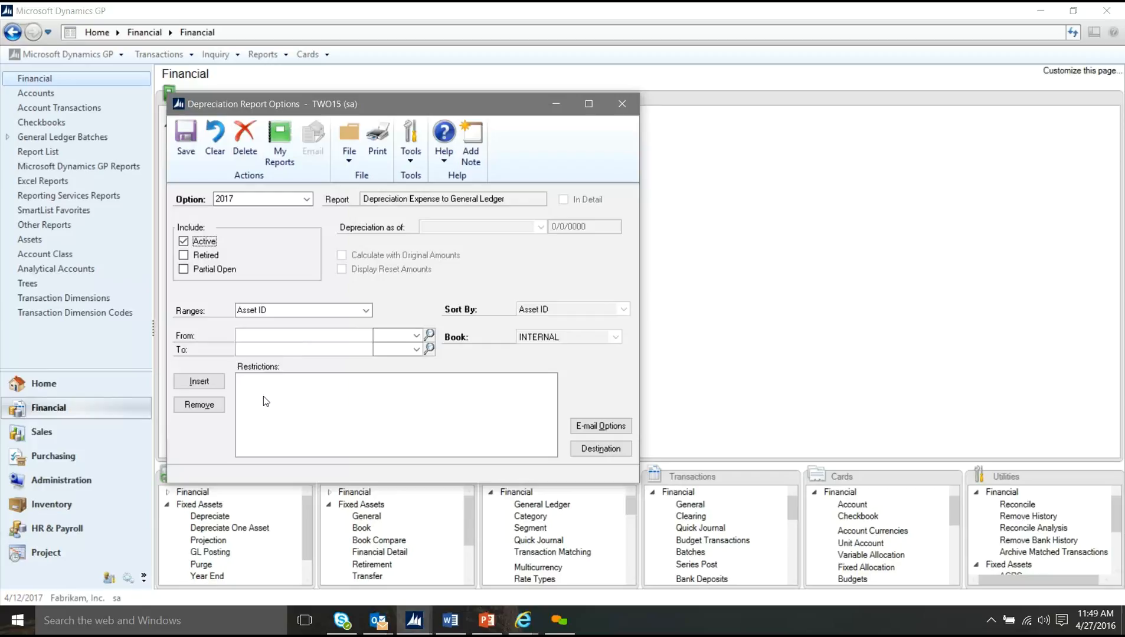
Step: Set the Depreciation Expense to General Ledger report's destination to the screen only, without the printer
click(599, 448)
click(460, 321)
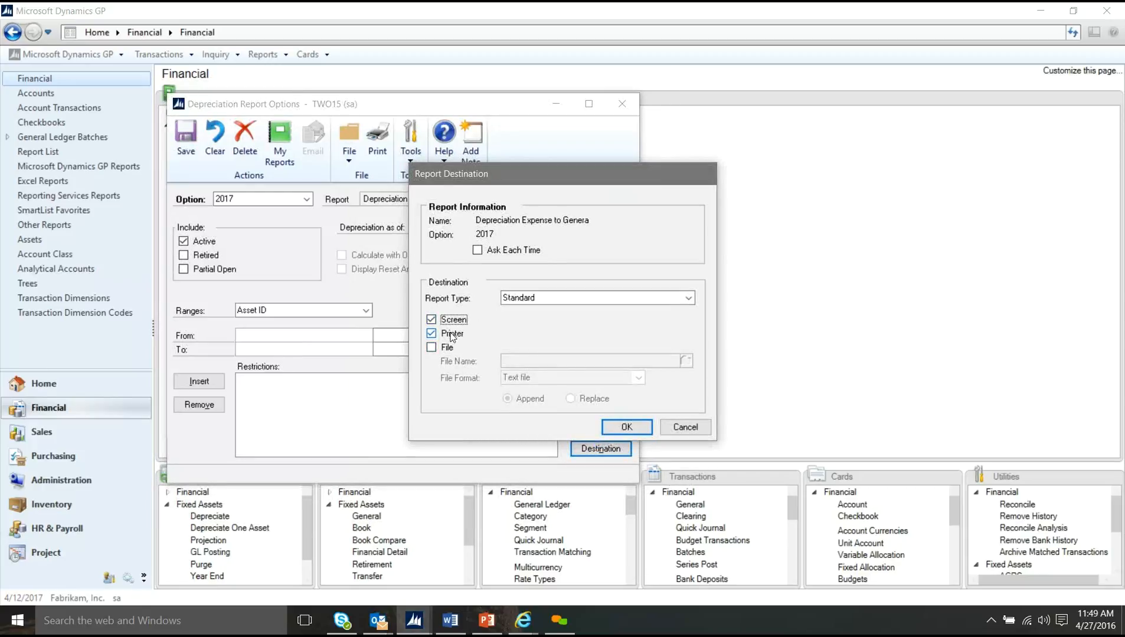
click(452, 333)
click(626, 433)
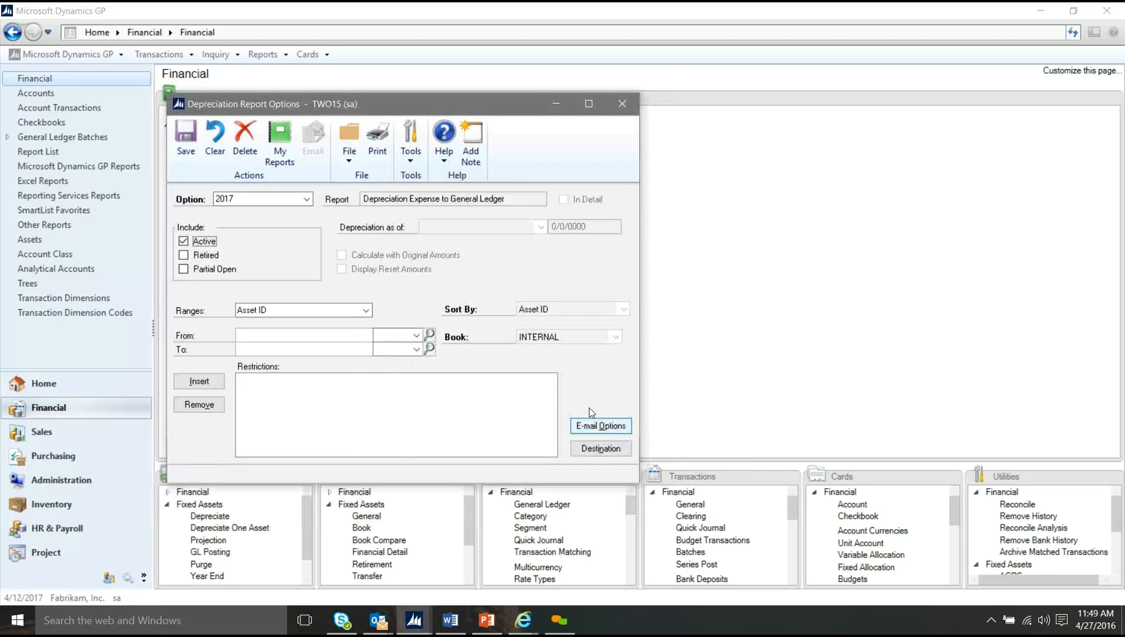
Step: Print the Depreciation Expense to General Ledger report to the screen, review it, and discard report option 2017
click(380, 153)
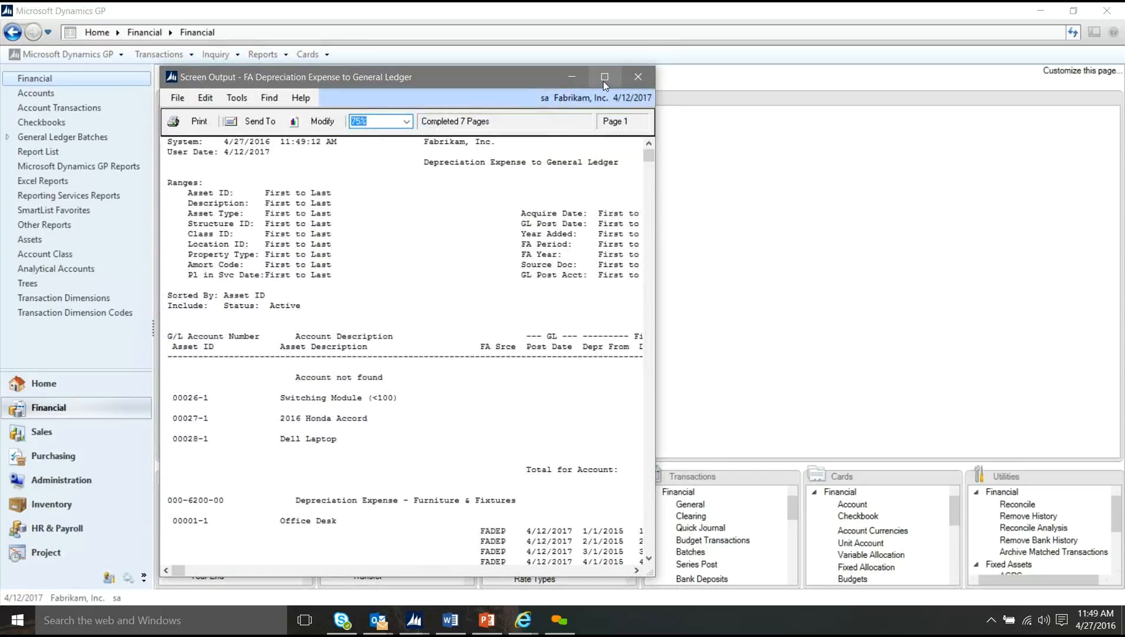
click(603, 78)
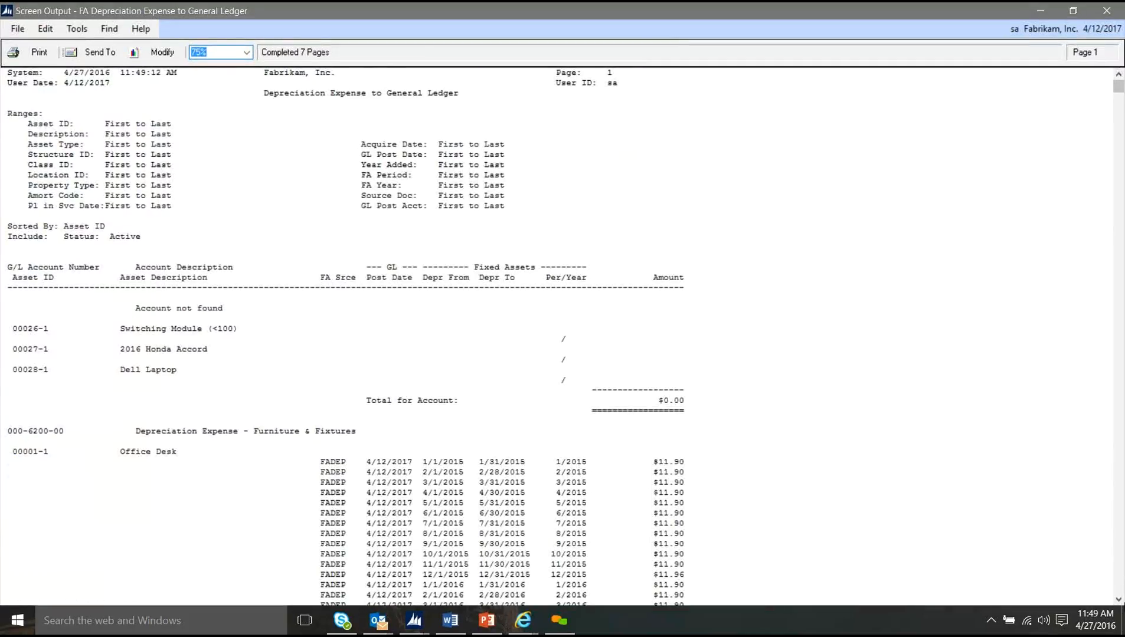
click(1120, 601)
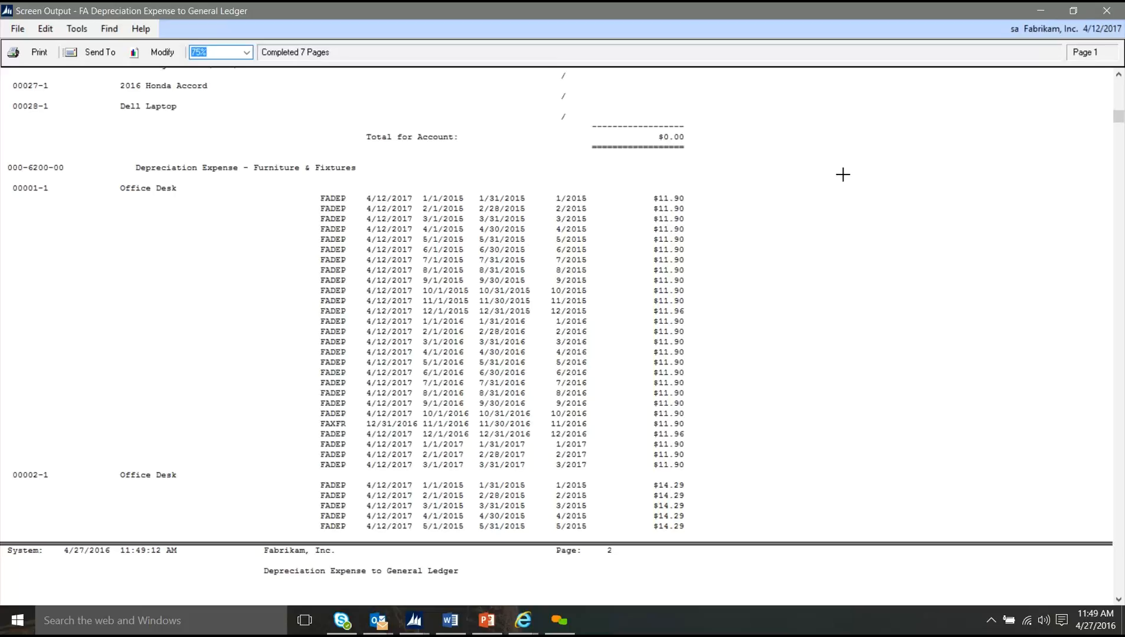
click(1106, 11)
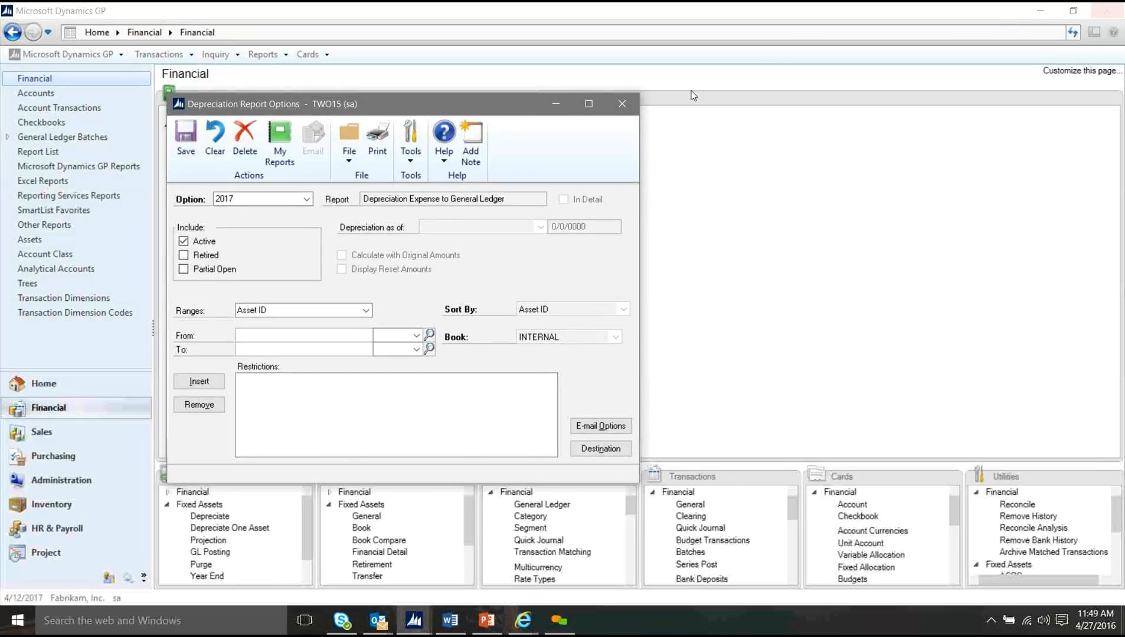
click(622, 104)
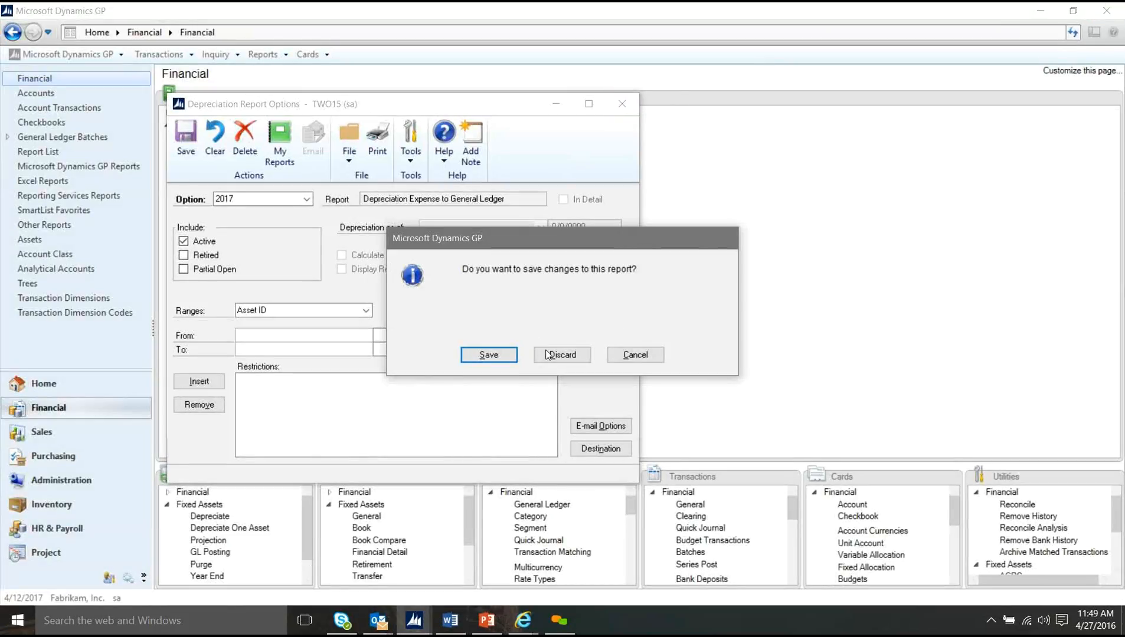
click(551, 360)
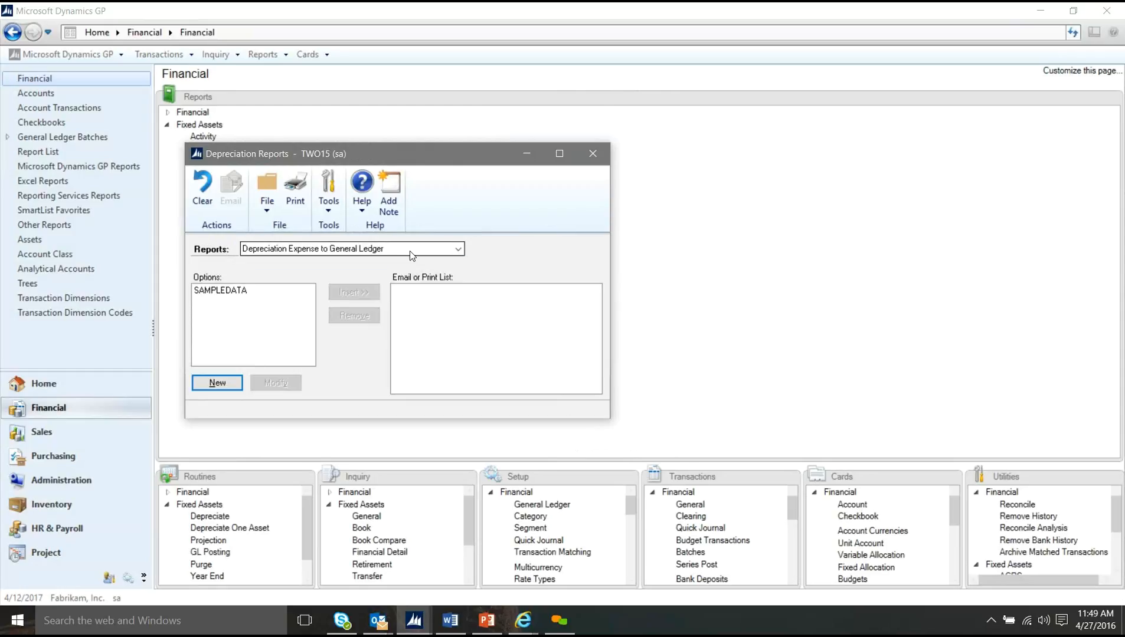
Step: Examine the as-of date choices in a new Depreciation Ledger by Class report option, and close Depreciation Reports without saving
click(409, 250)
click(348, 292)
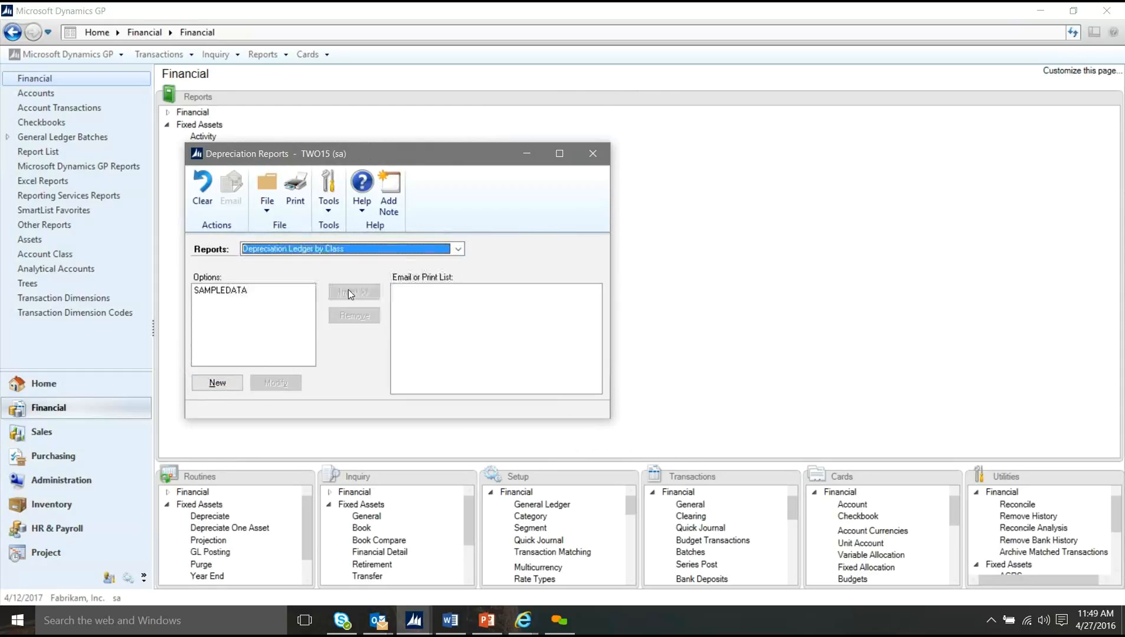
click(217, 383)
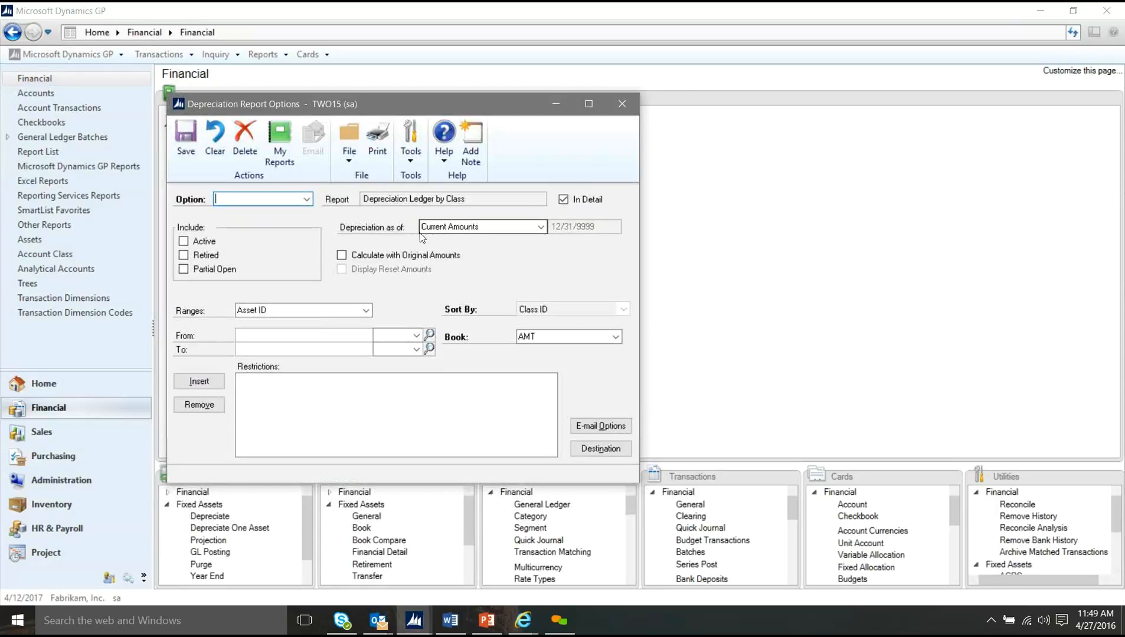
click(475, 228)
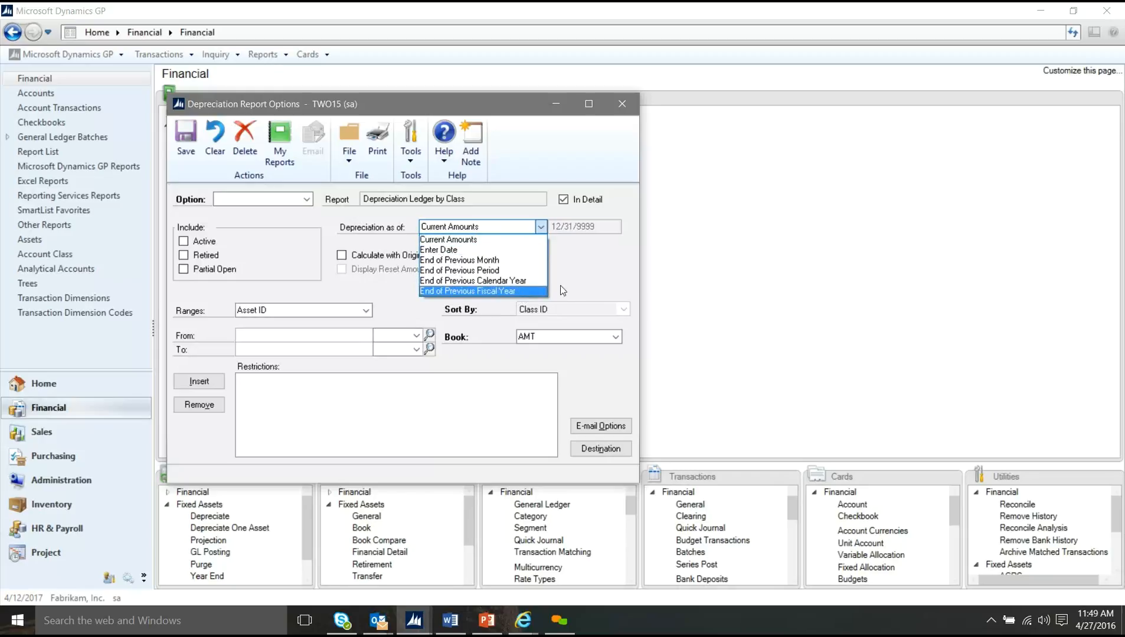
click(620, 103)
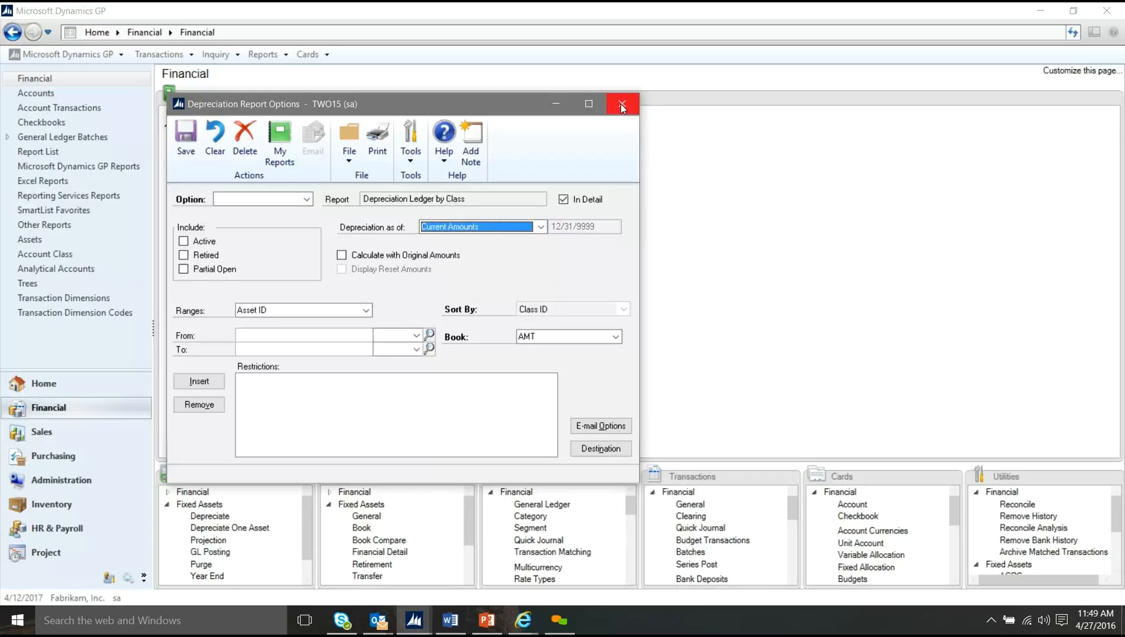
click(620, 104)
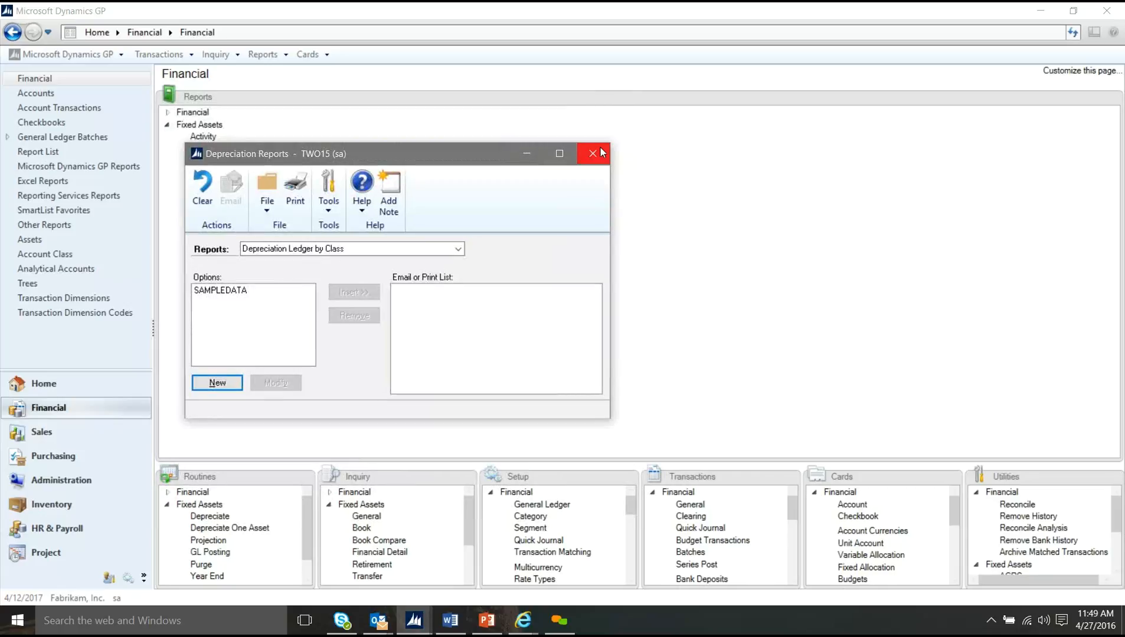
click(593, 154)
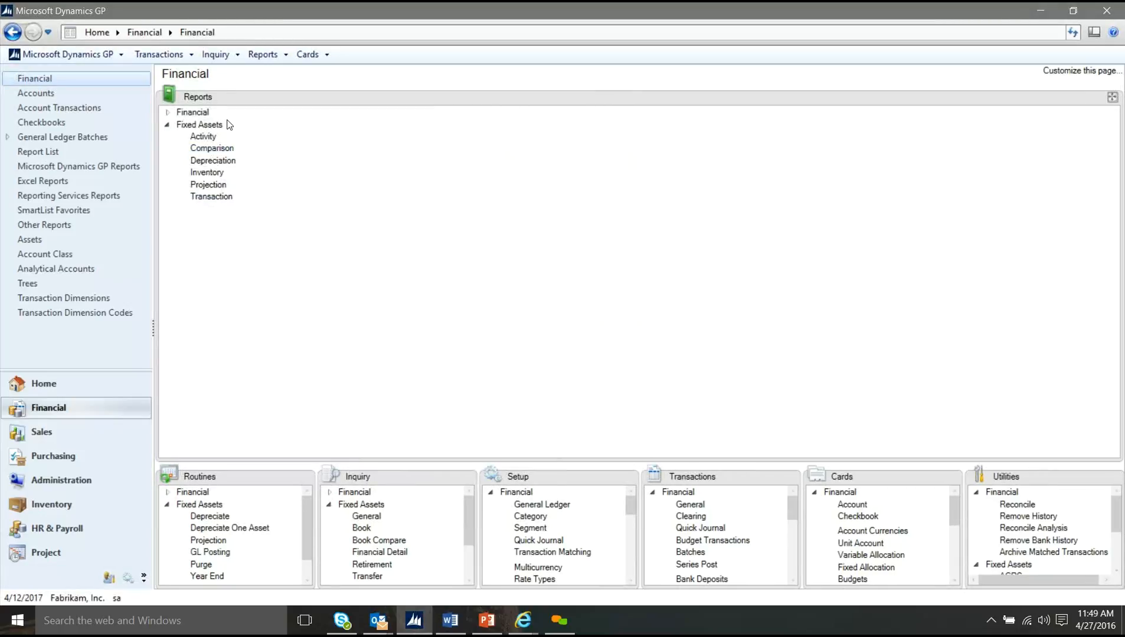
Step: Select all available books in the fixed assets Year End routine, and close it without running the year-end close
click(305, 478)
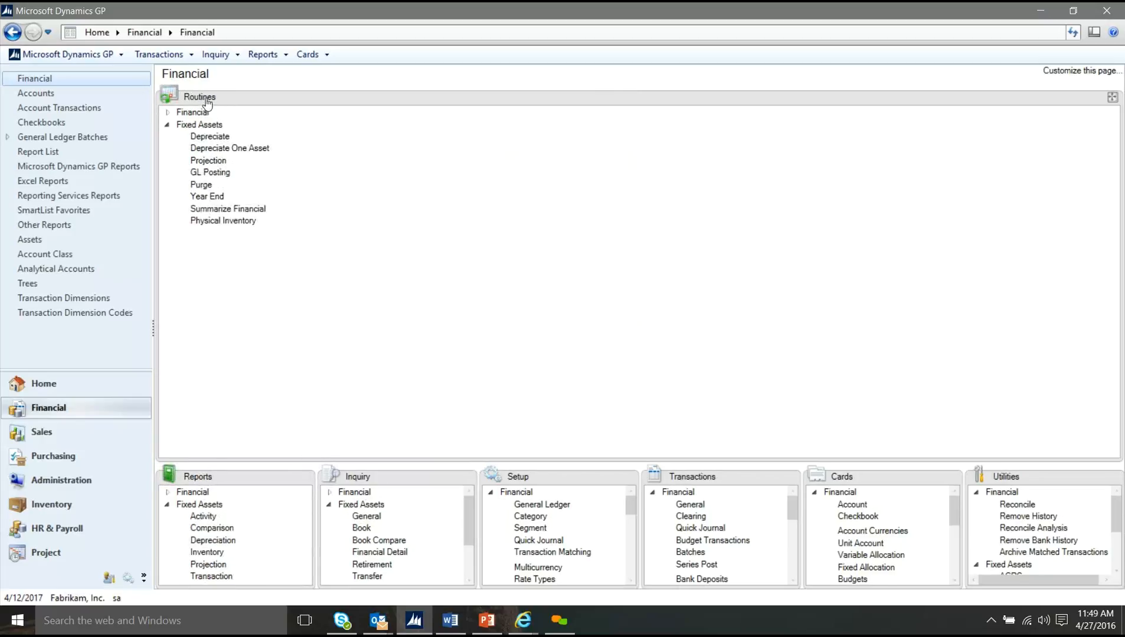
click(213, 199)
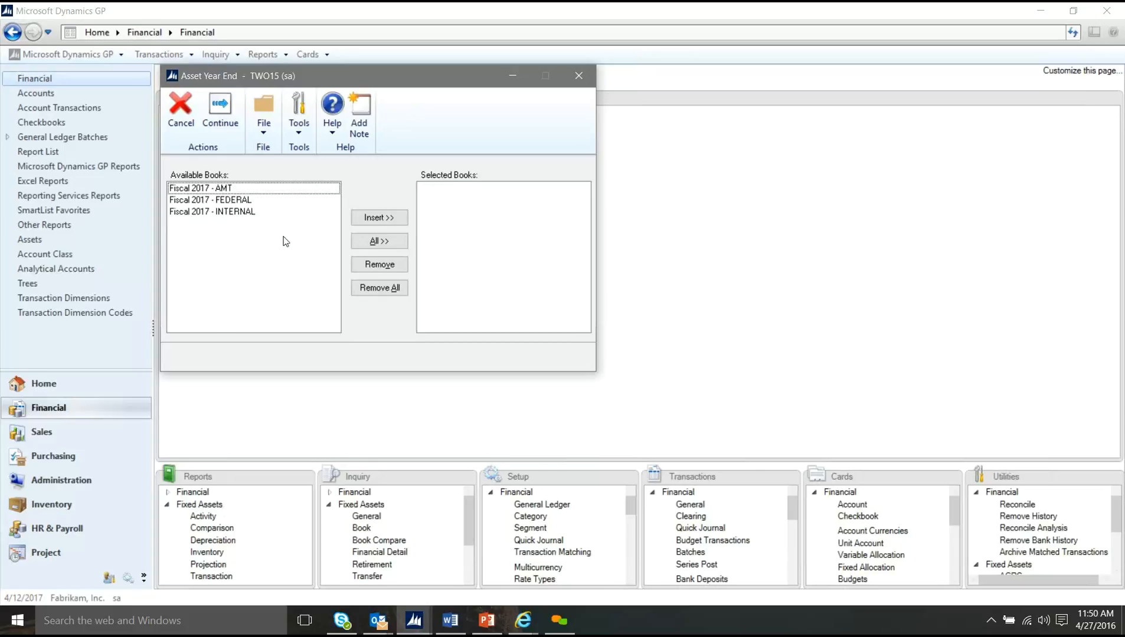
click(384, 239)
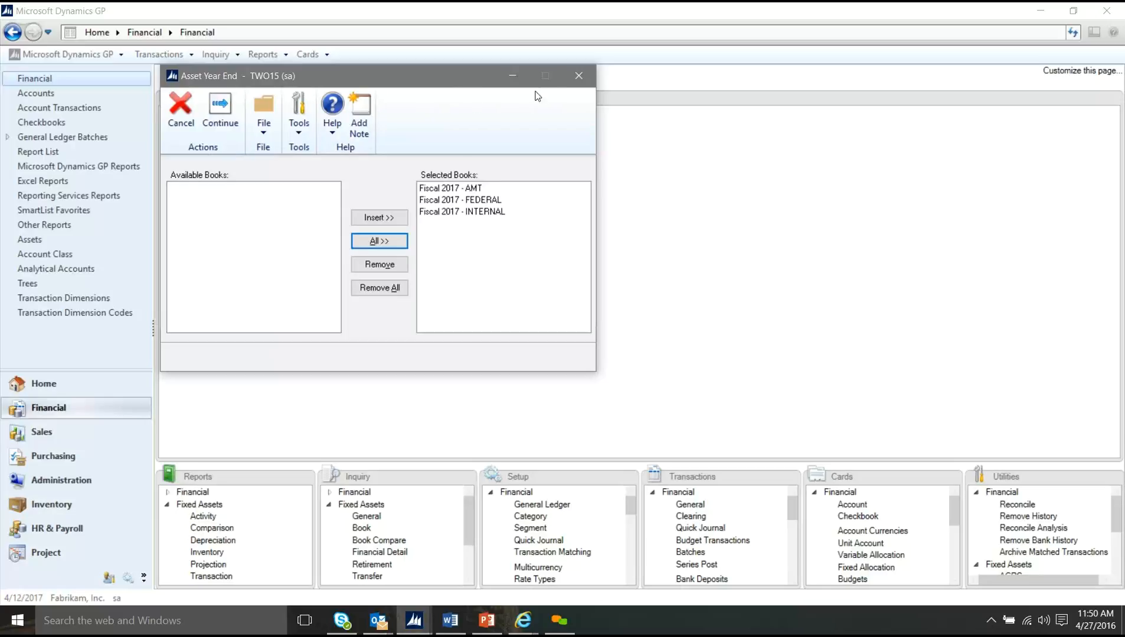
click(578, 81)
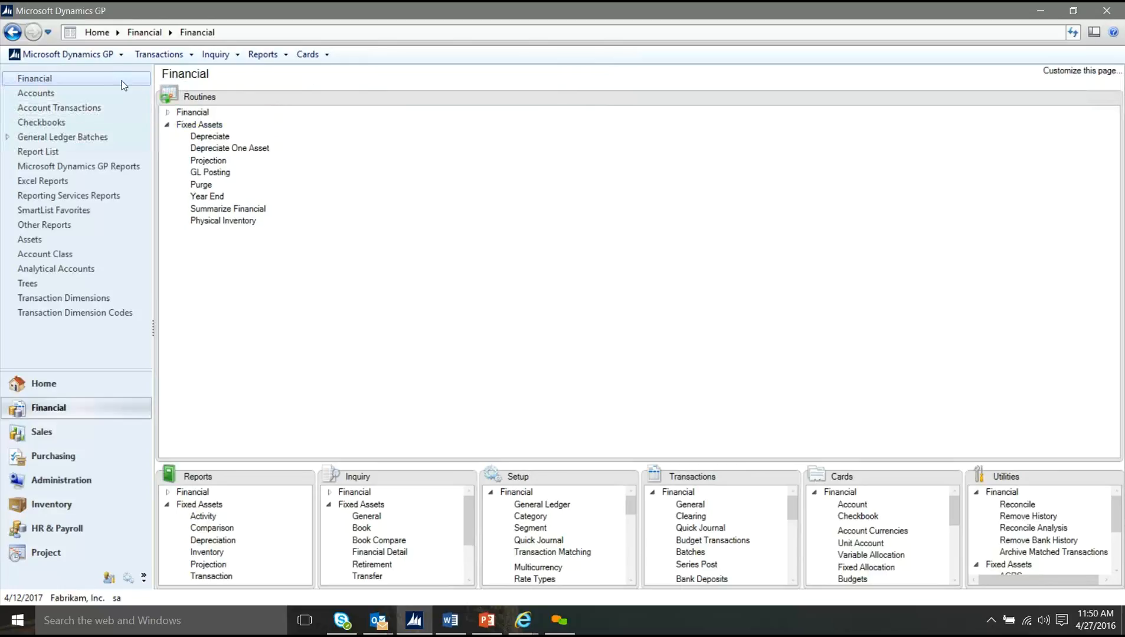
Step: Open SmartList in a maximized window and display the default Fixed Assets list
click(107, 56)
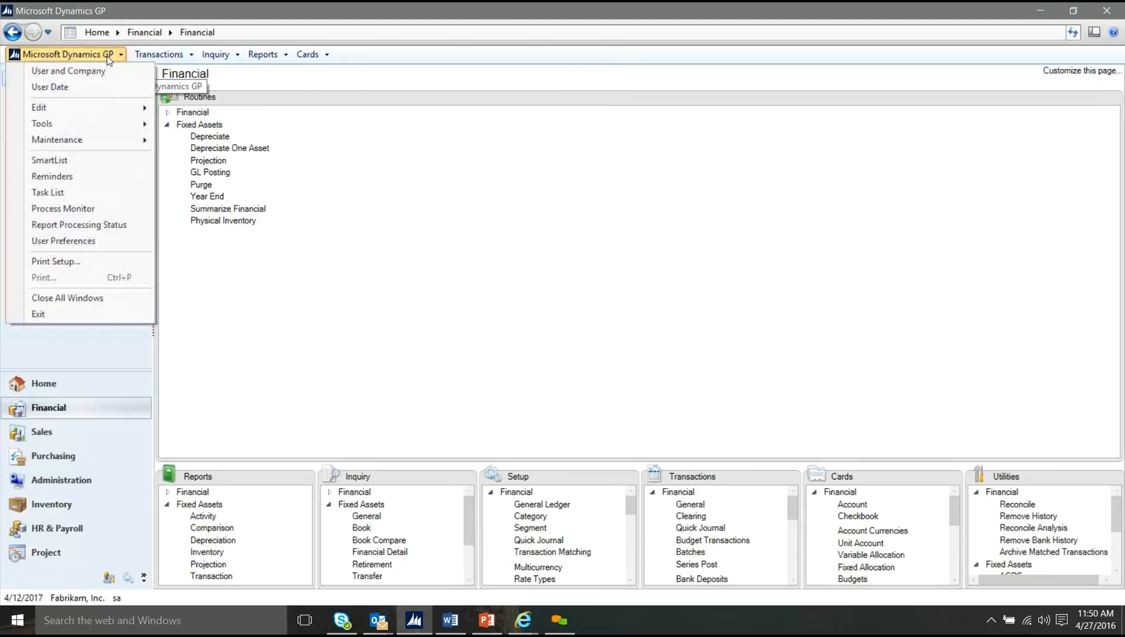
click(94, 157)
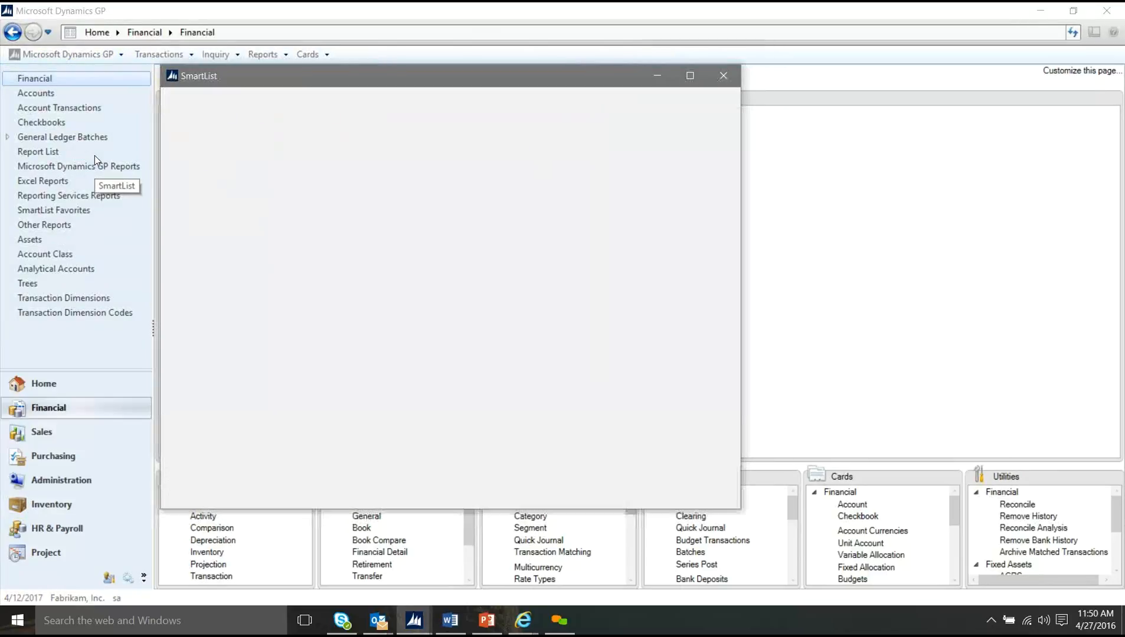
click(689, 75)
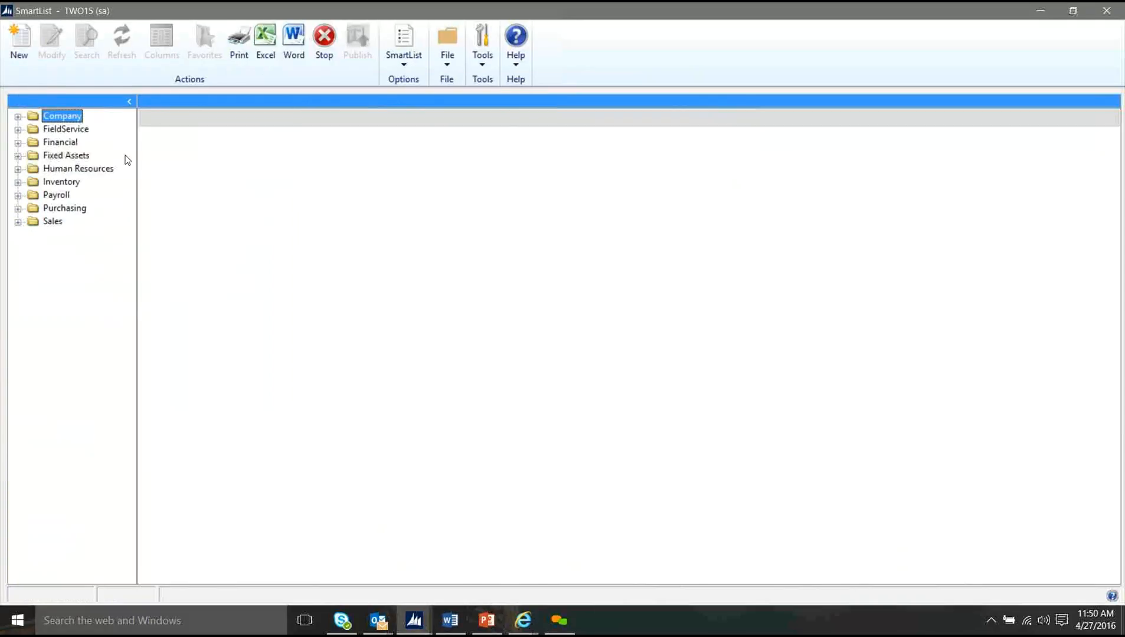
click(18, 156)
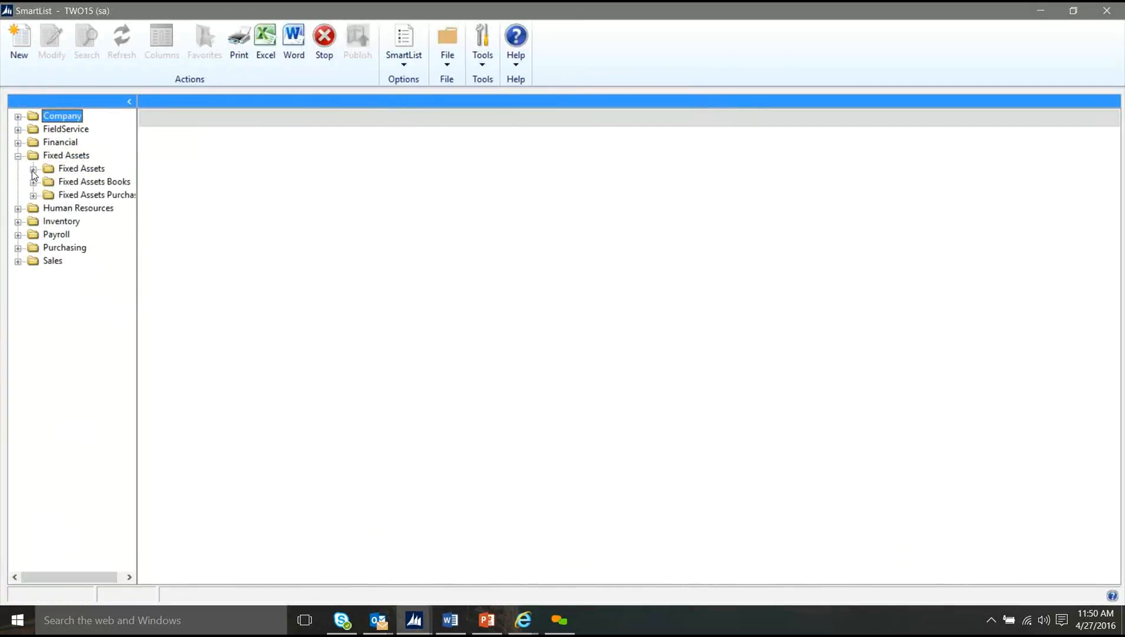
click(33, 170)
click(75, 183)
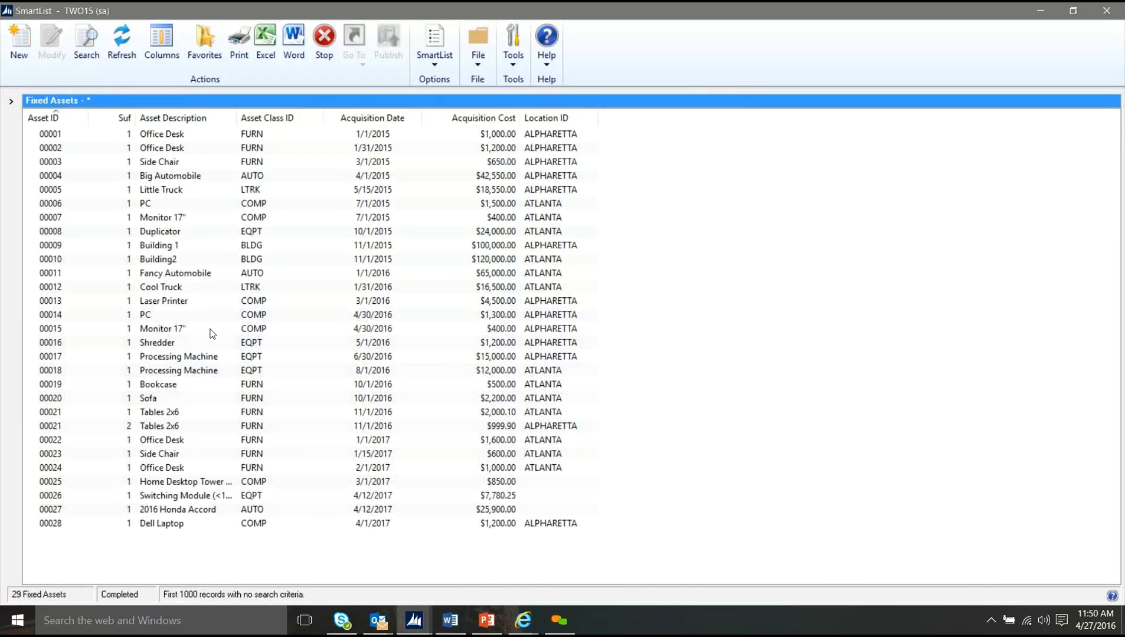
Step: Browse the additional columns available for the Fixed Assets SmartList, and leave its column display without adding any
click(165, 53)
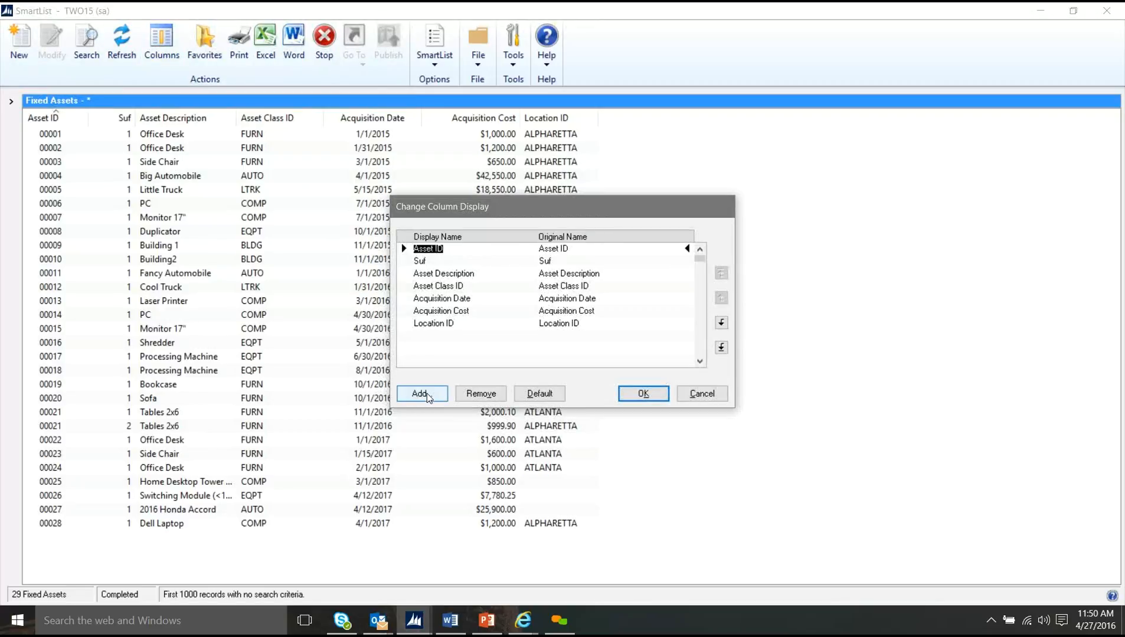
click(422, 393)
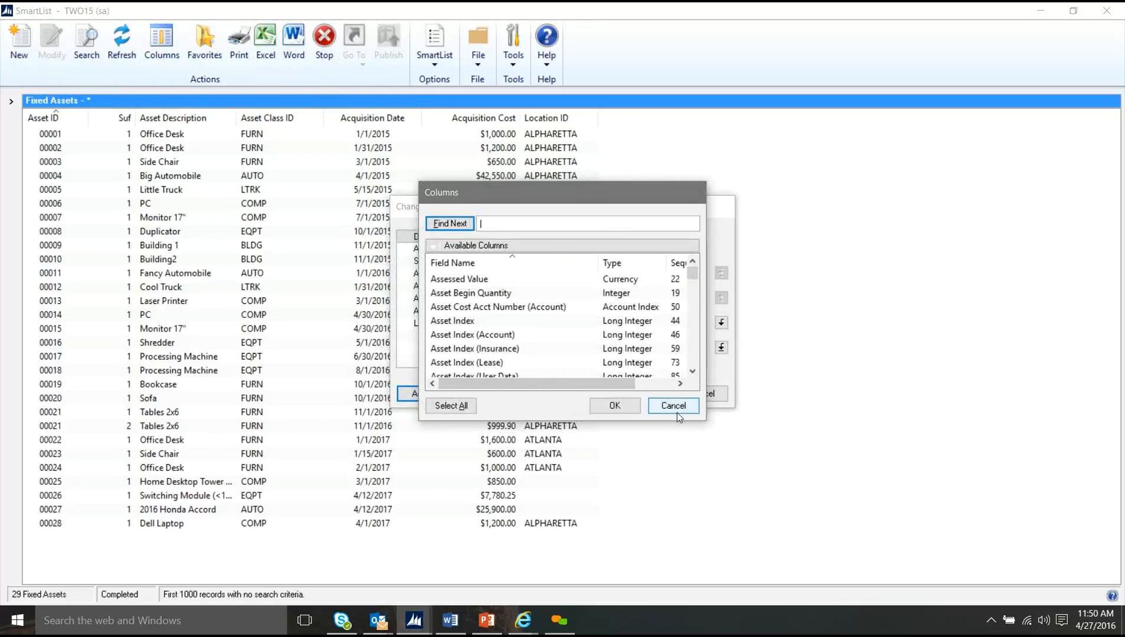
click(692, 371)
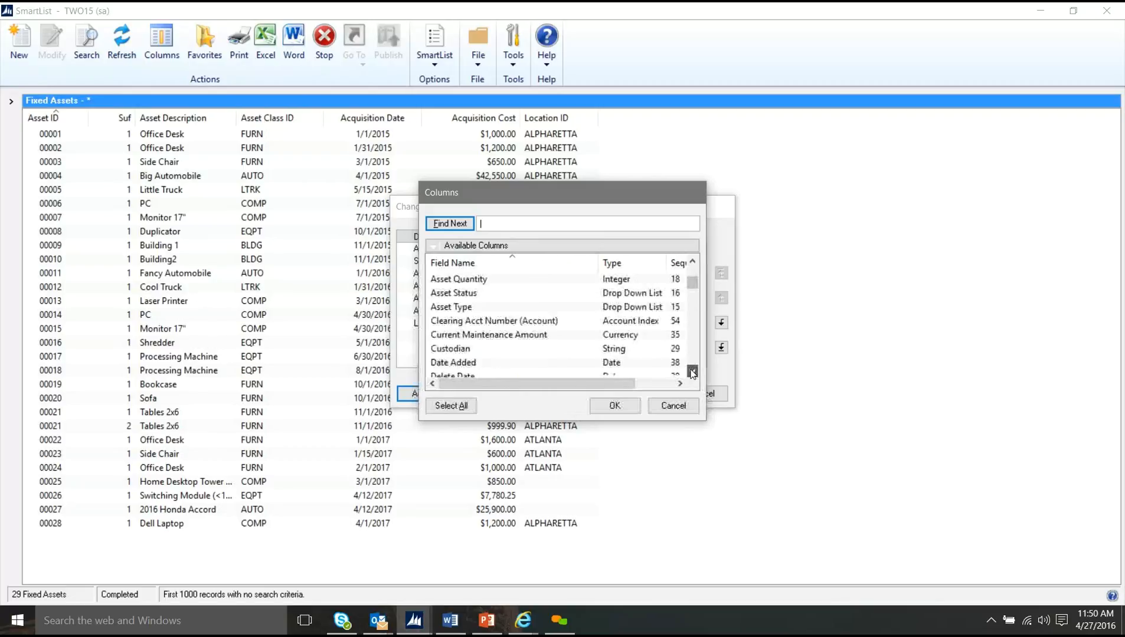
click(692, 371)
click(672, 406)
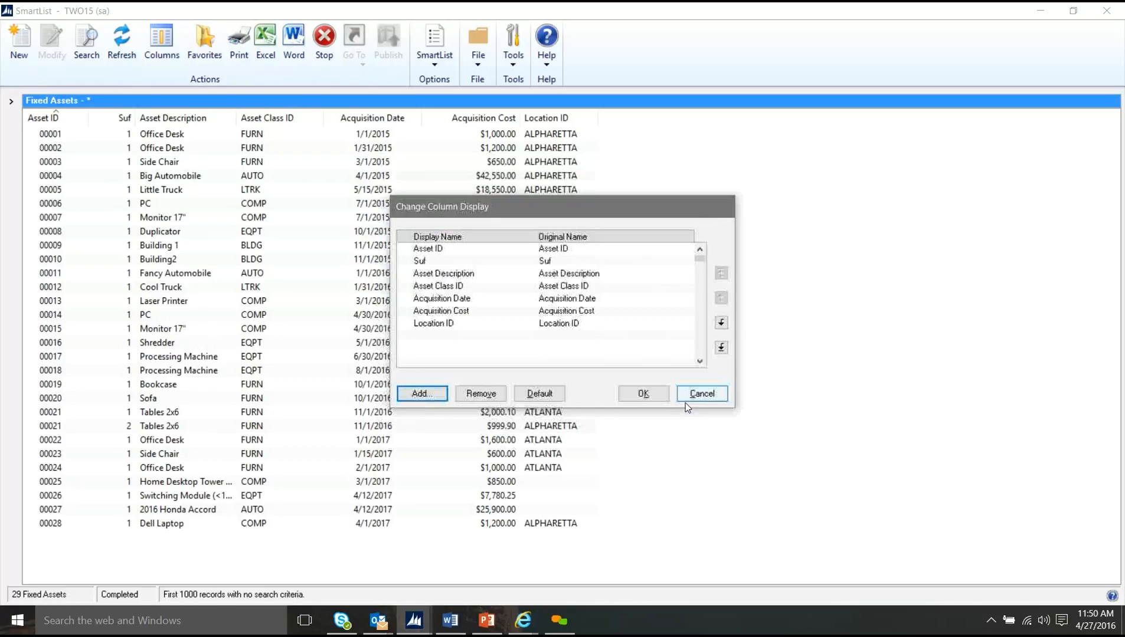
click(702, 394)
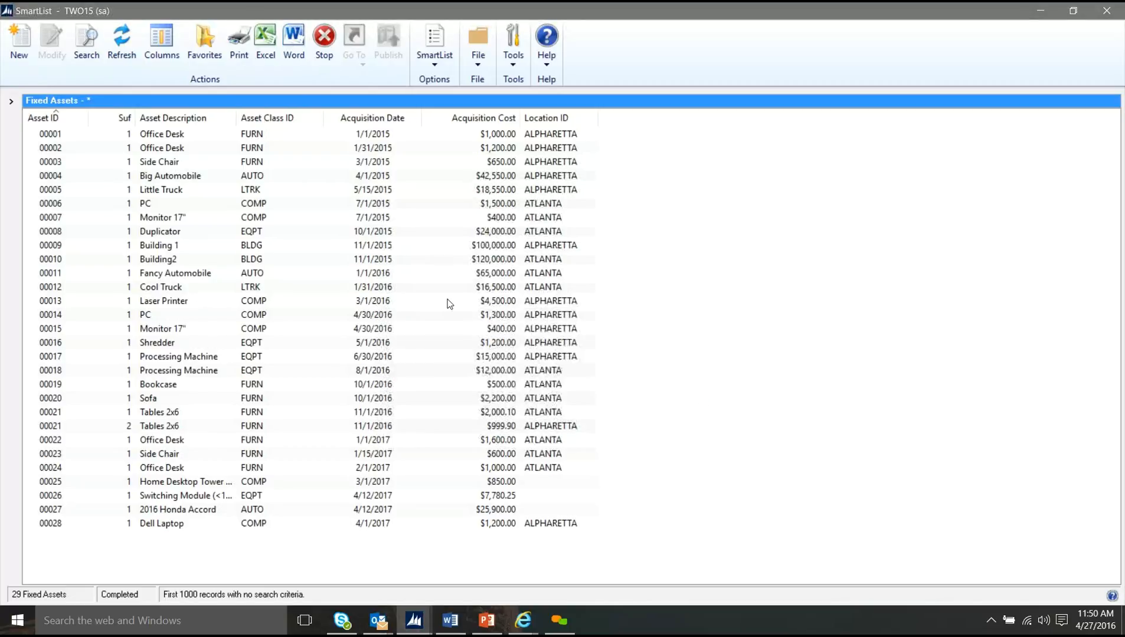
Step: Display the default Fixed Assets Books list in SmartList
click(10, 100)
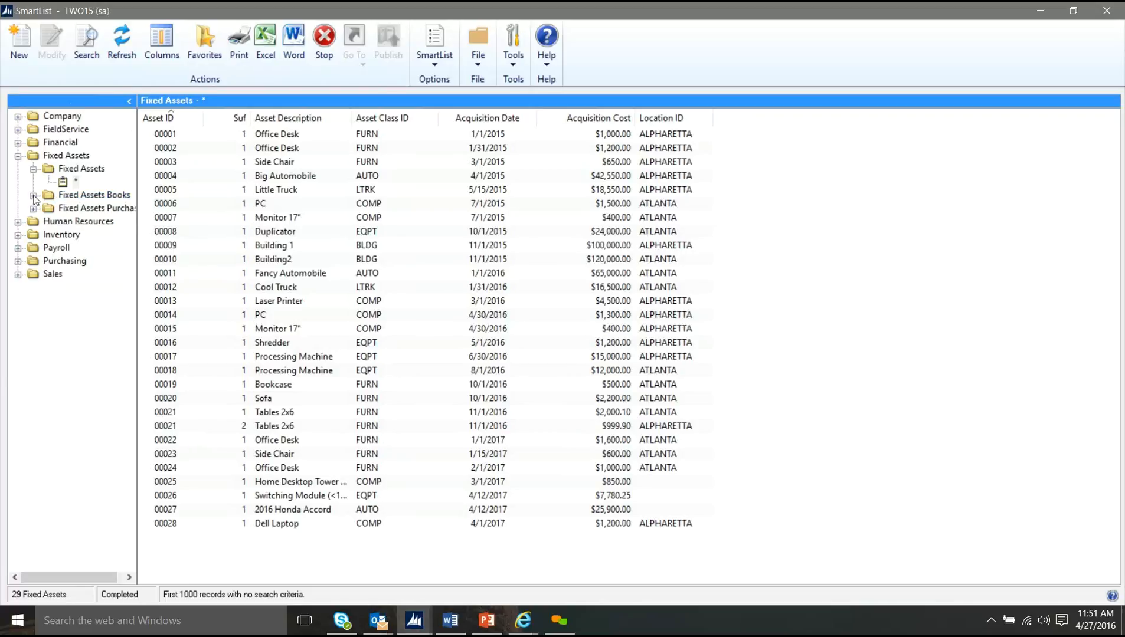
click(34, 195)
click(75, 209)
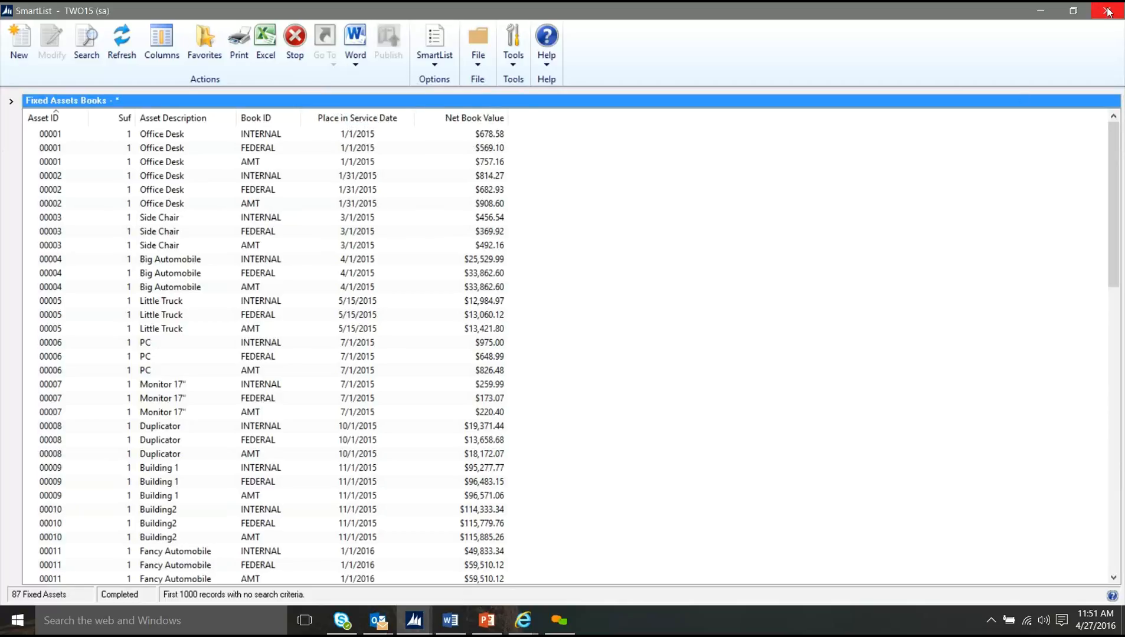
Step: Browse the additional columns available for the Fixed Assets Books list without adding any, and close SmartList
click(169, 39)
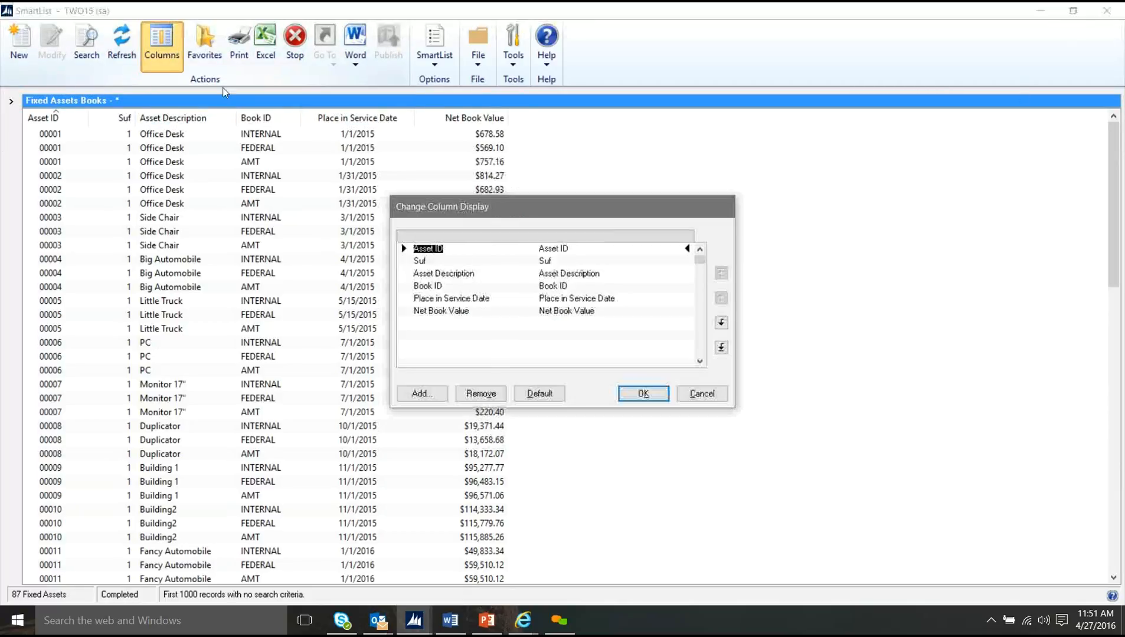
click(439, 393)
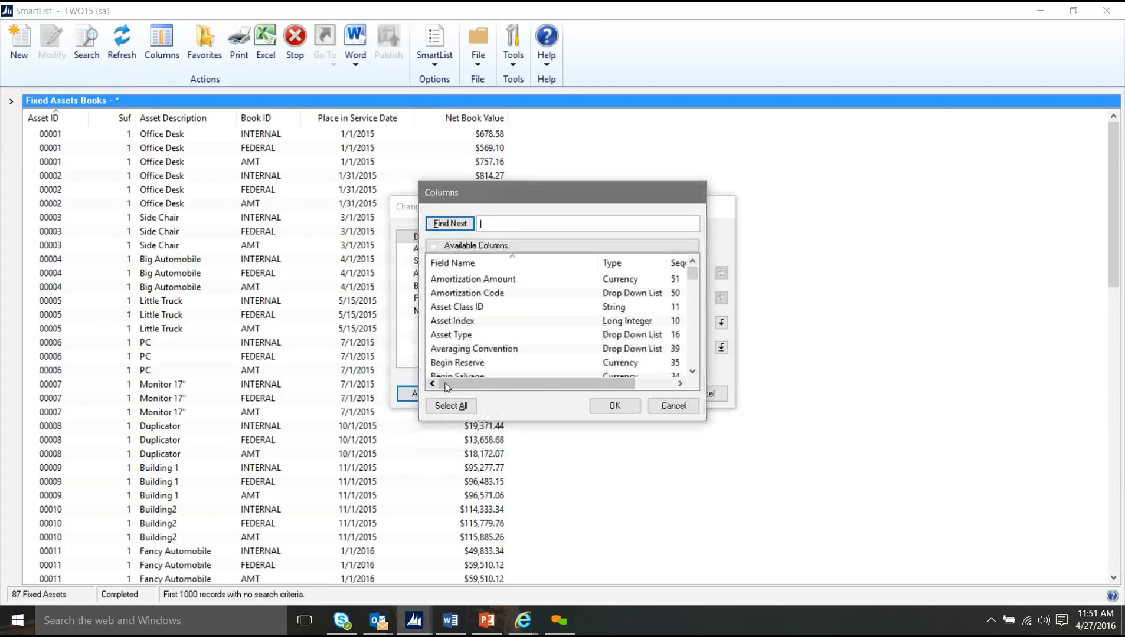
click(693, 373)
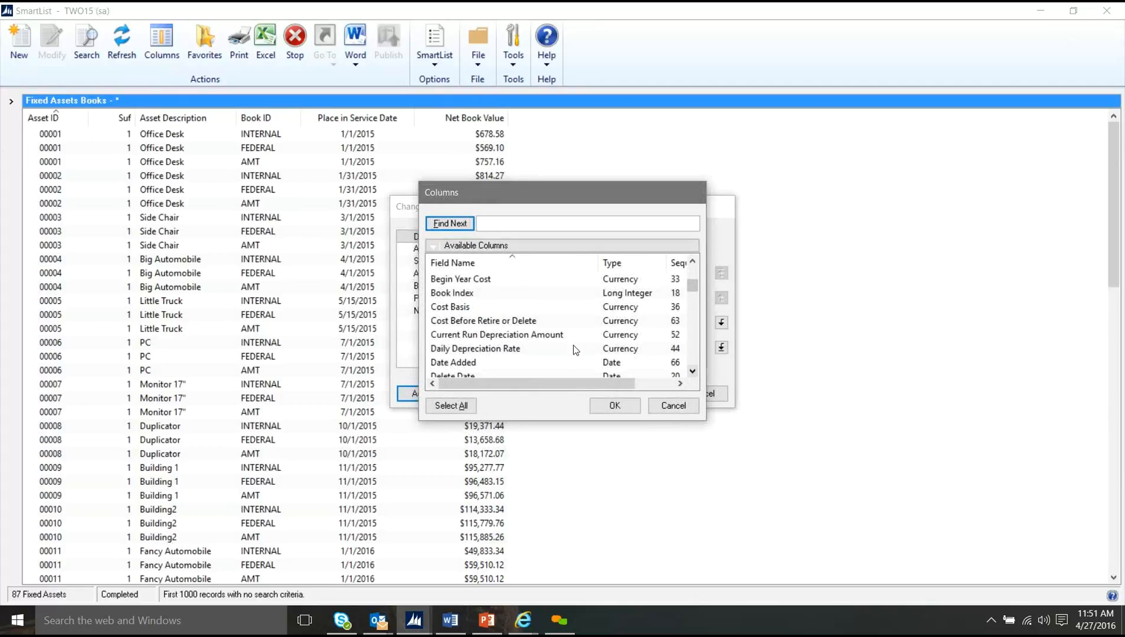
click(672, 405)
click(713, 398)
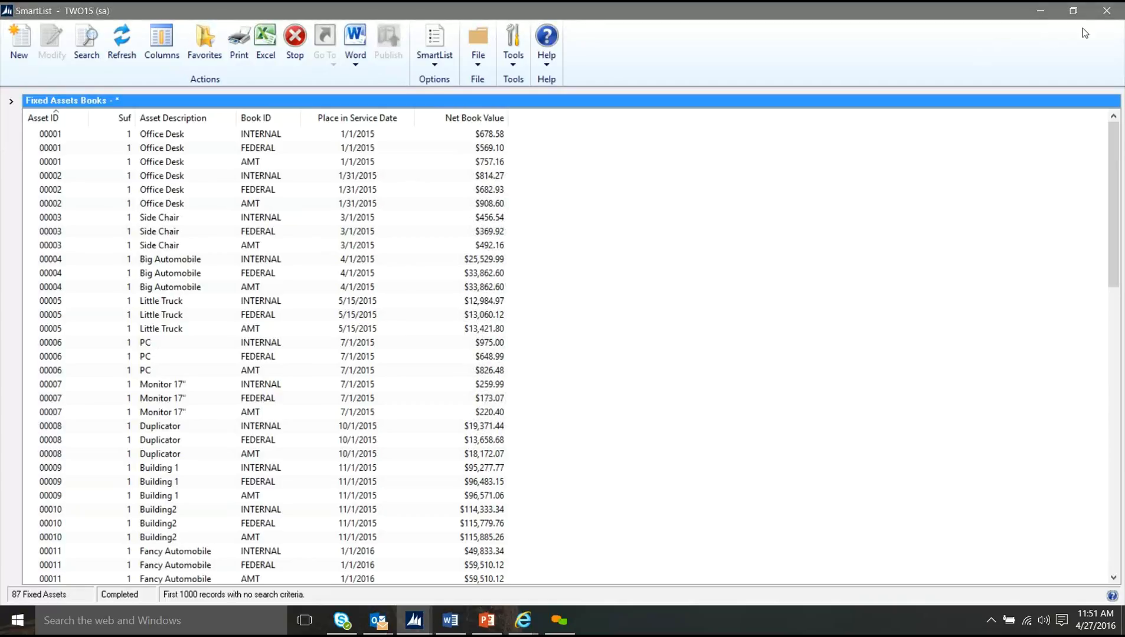
click(1106, 11)
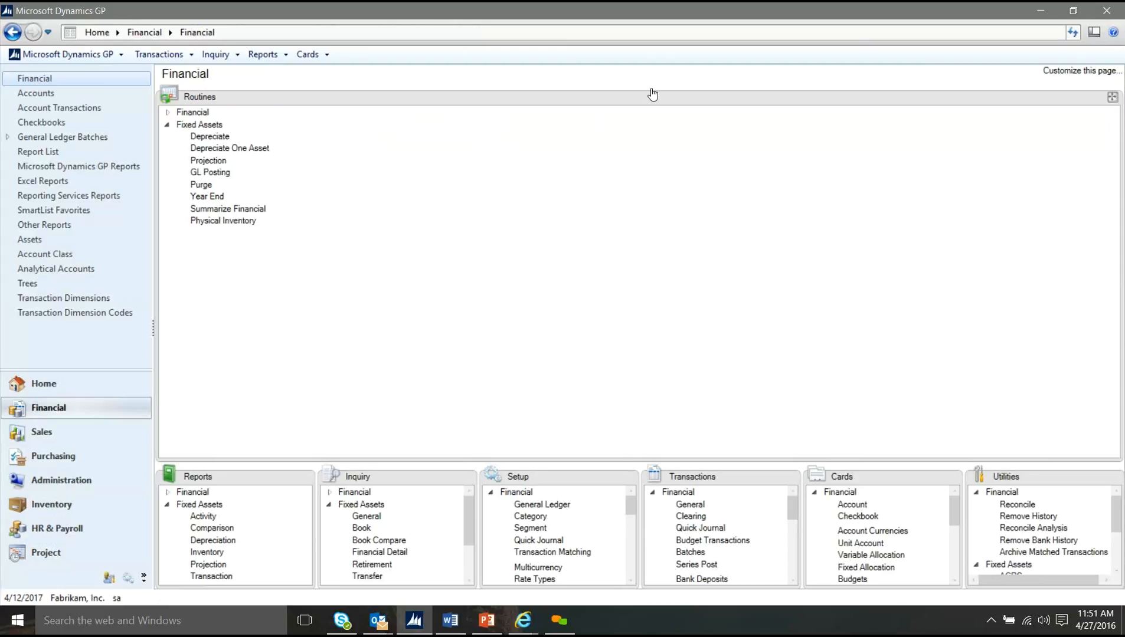
click(485, 620)
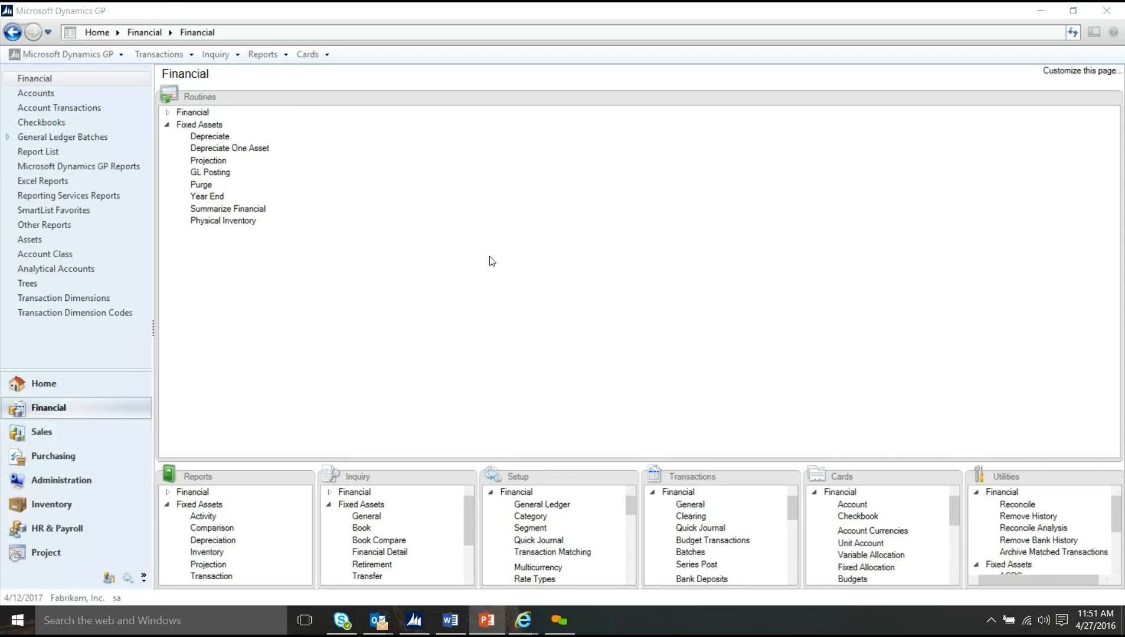
click(956, 481)
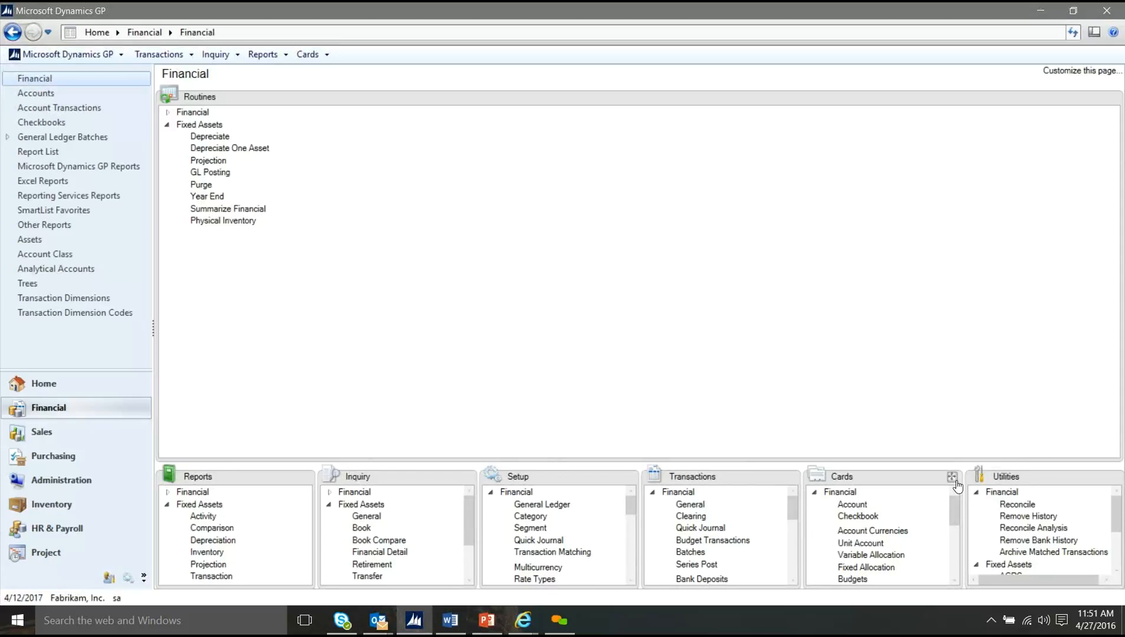
Step: Open the general information card for fixed assets and bring up asset 00002, the Office Desk
click(956, 481)
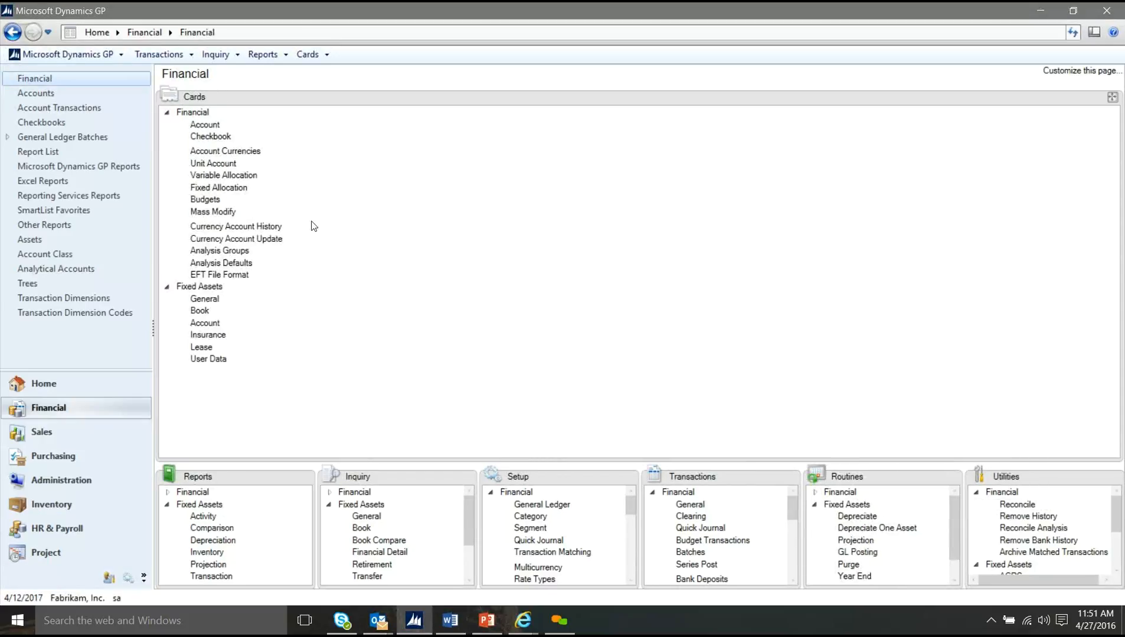
click(204, 300)
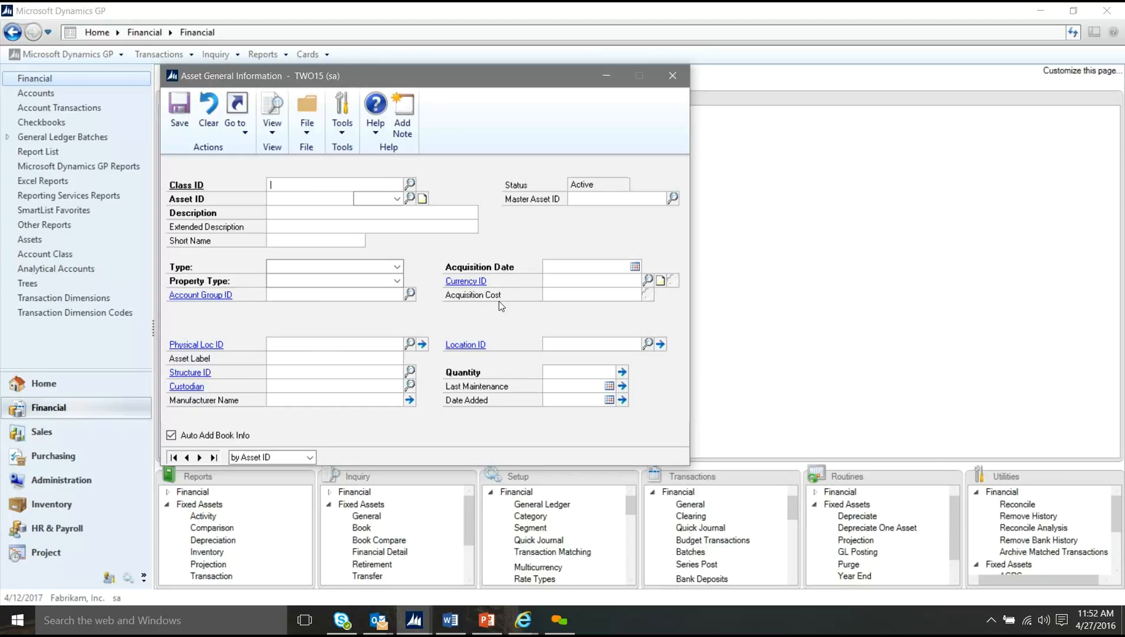
click(247, 135)
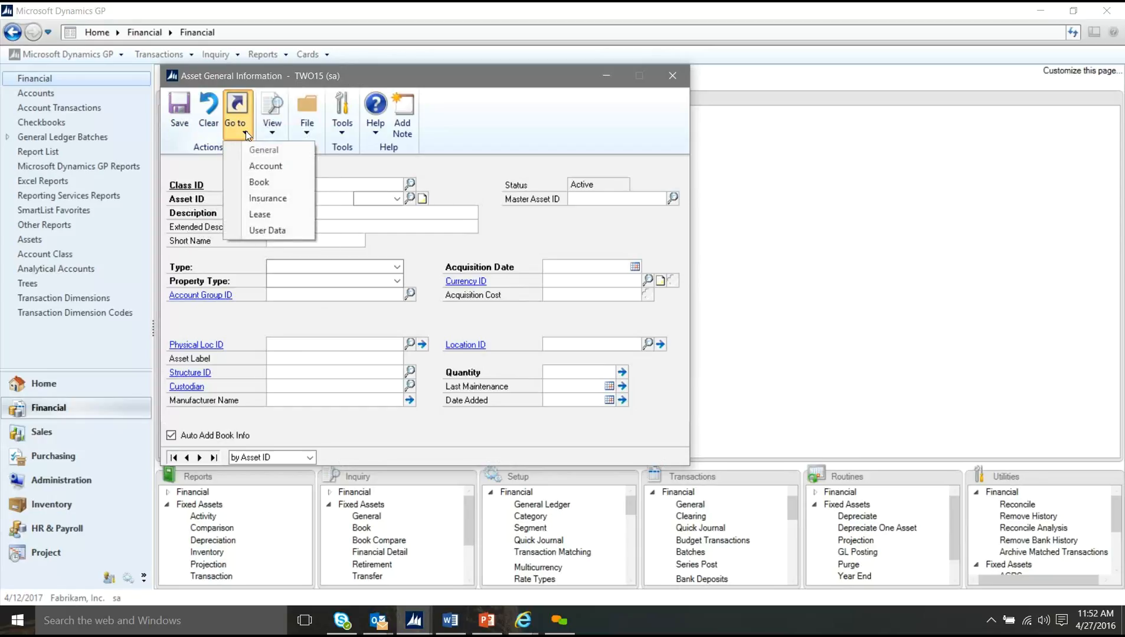
click(199, 458)
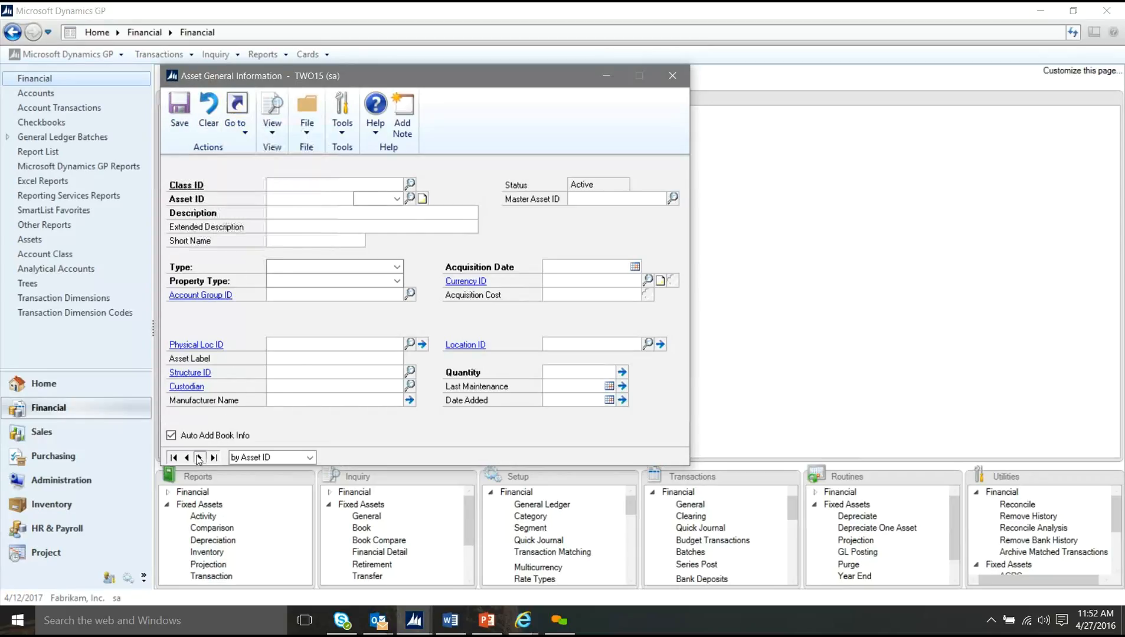
Step: Display the Office Desk's INTERNAL book record, and close the asset book and general information windows
click(242, 140)
click(246, 180)
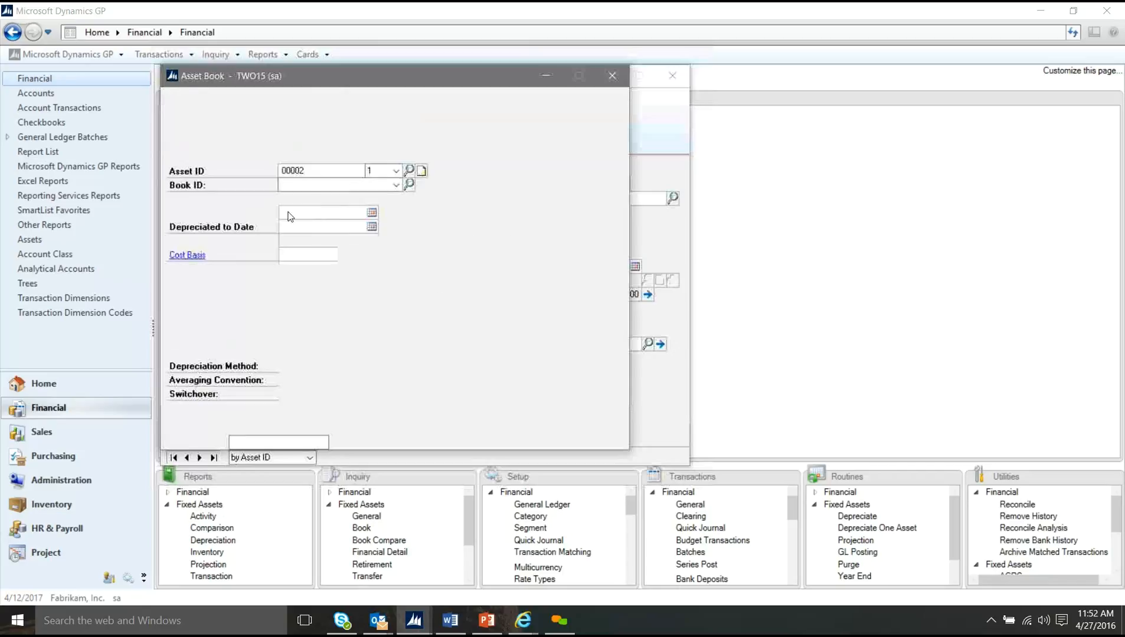
click(395, 185)
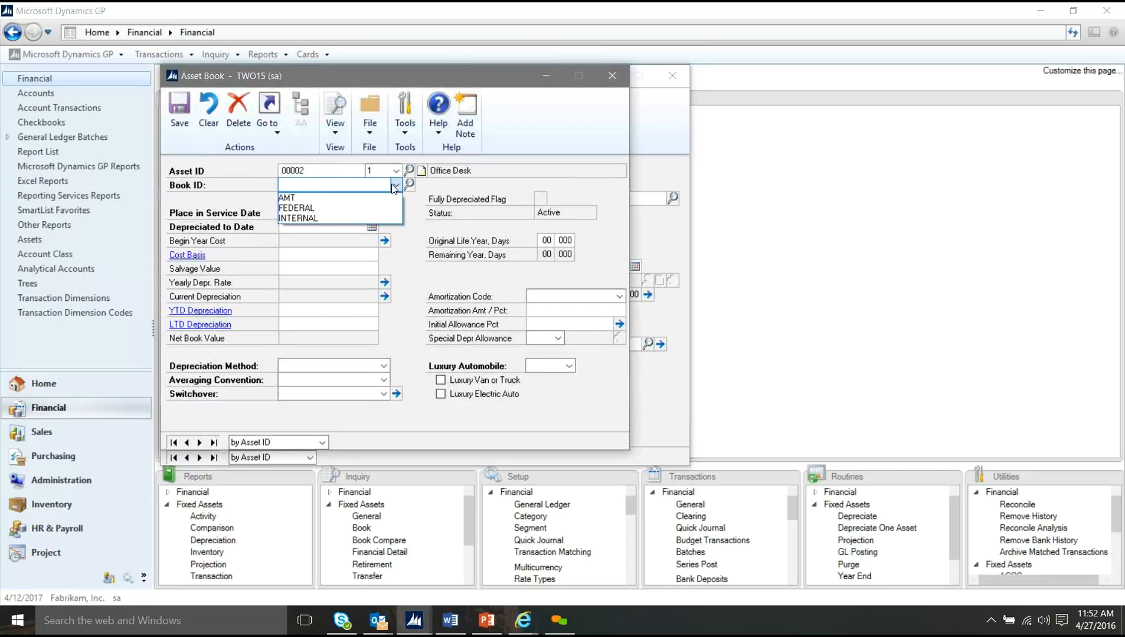
click(366, 218)
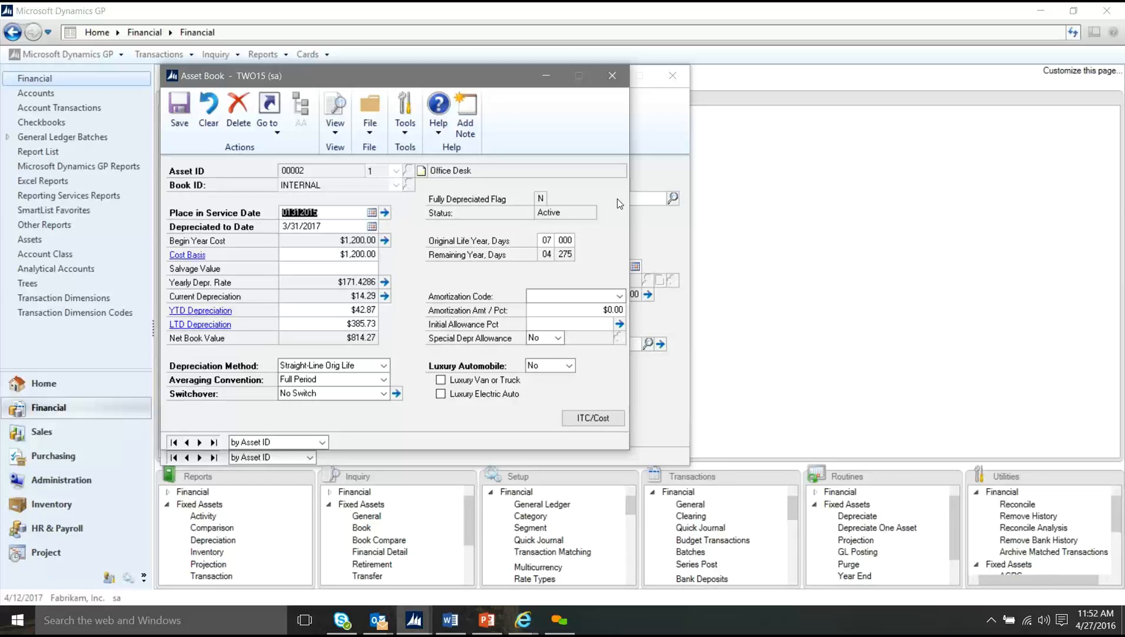
click(615, 76)
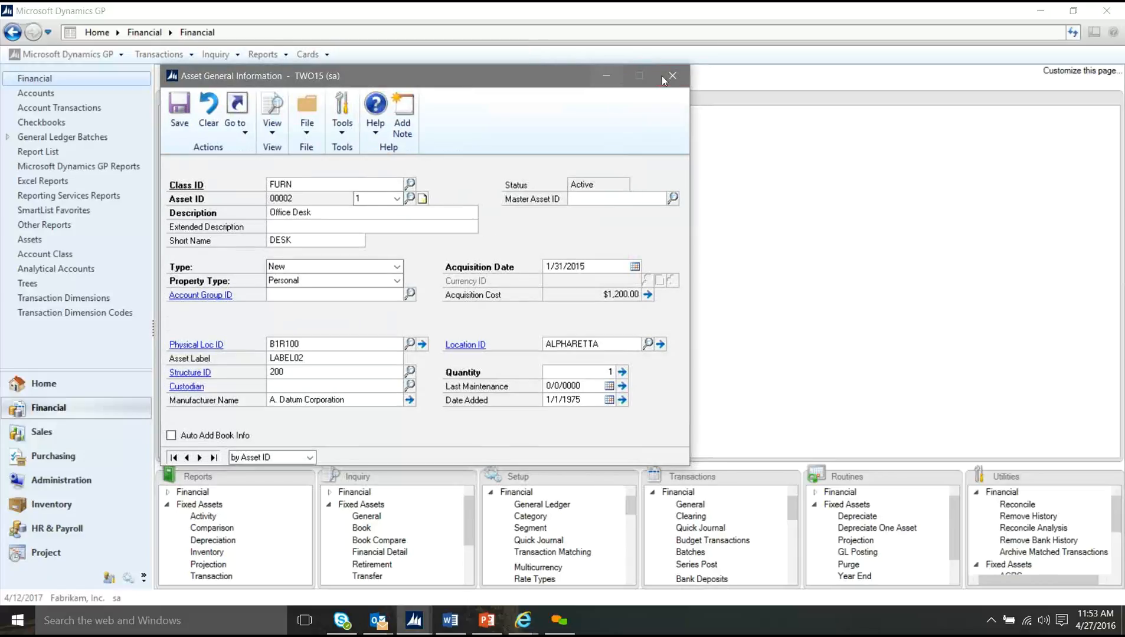
click(673, 75)
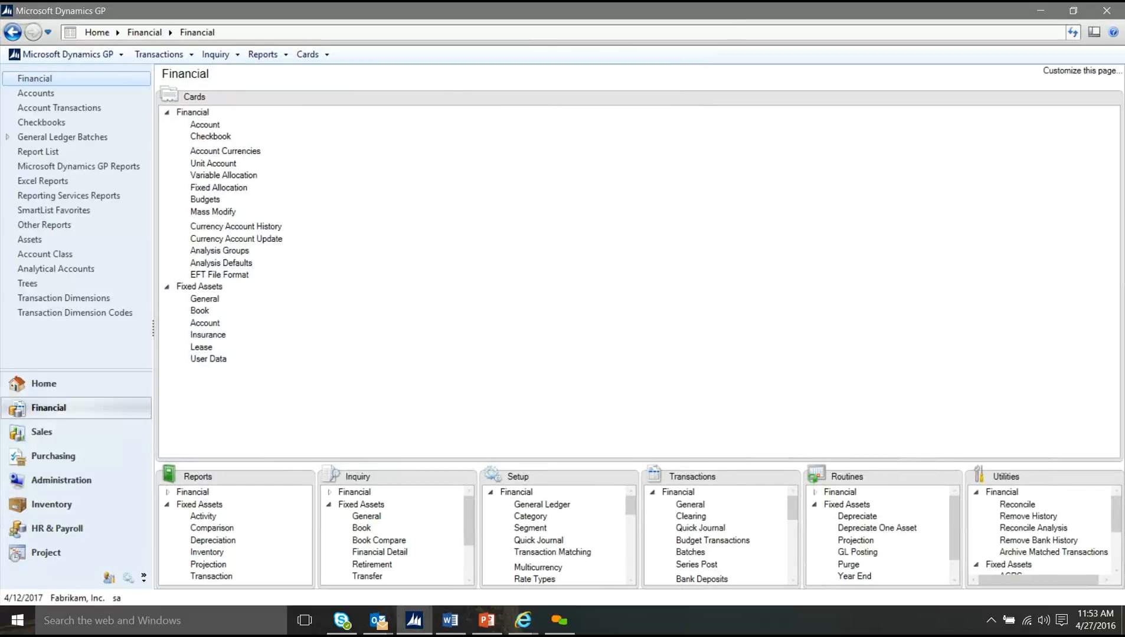
Step: Switch to PowerPoint, start the slide show from the Thank You slide, and swap presenter view with the slide show
key(shift+F5)
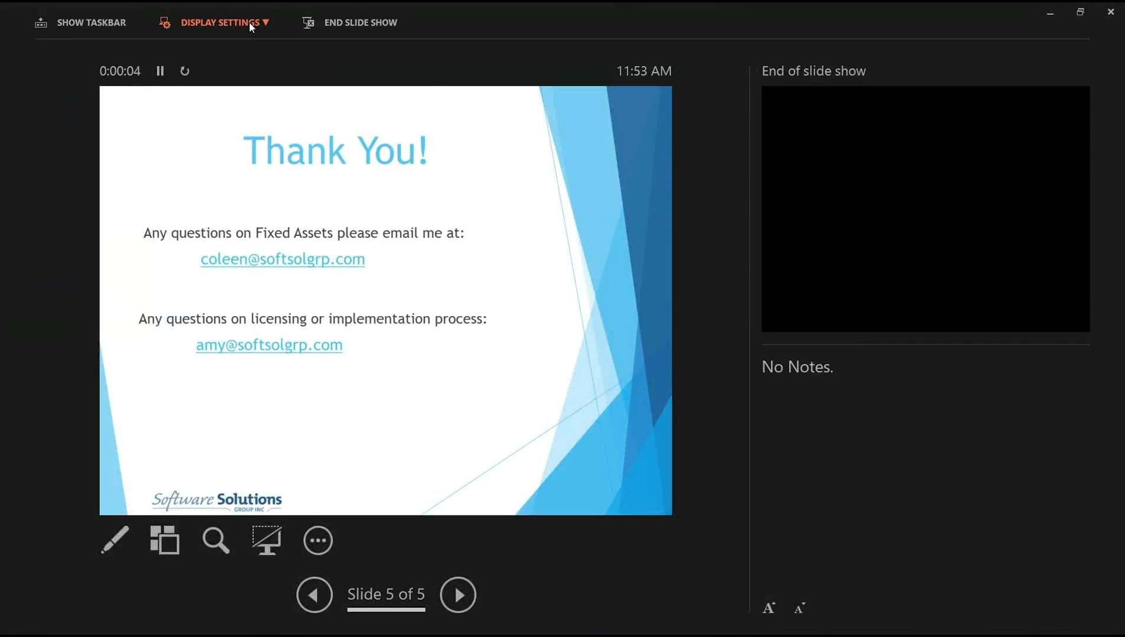
click(251, 21)
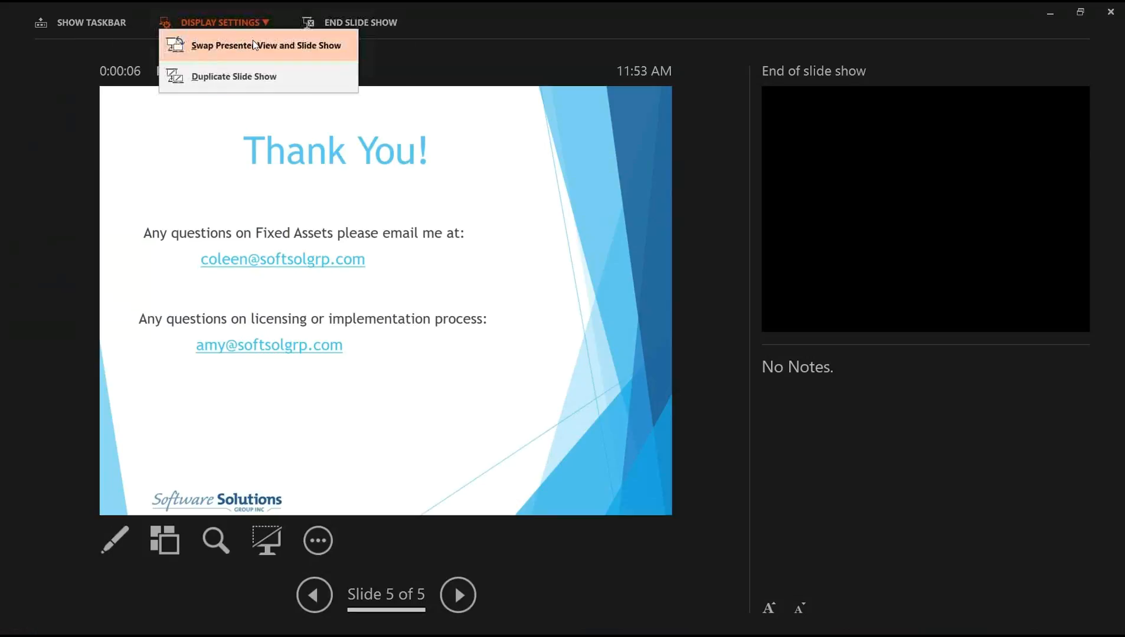
click(254, 46)
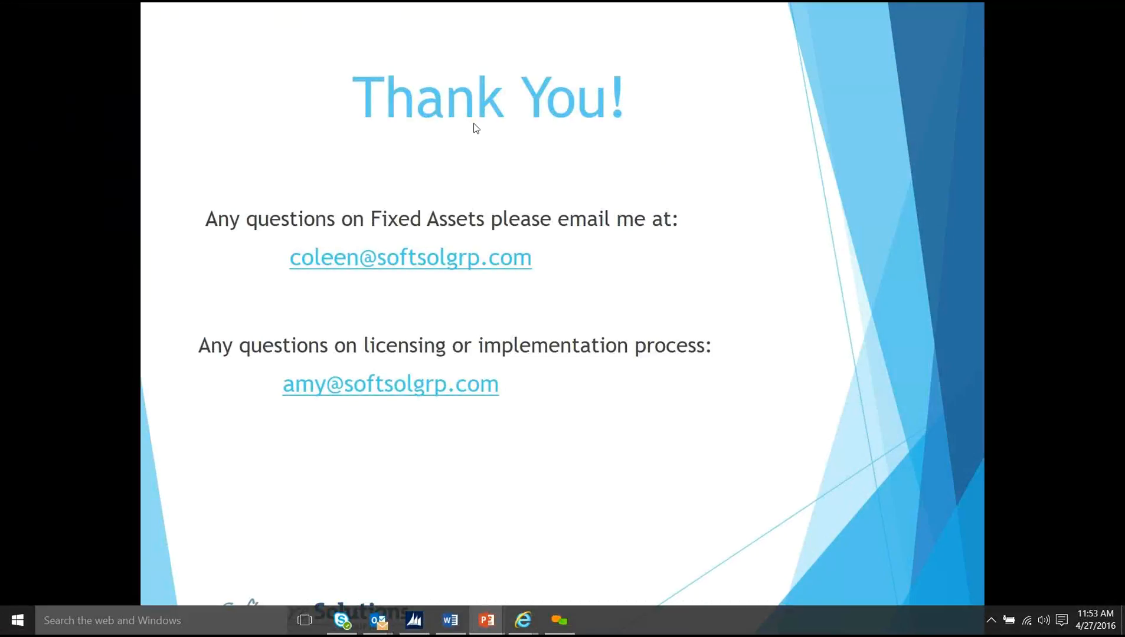